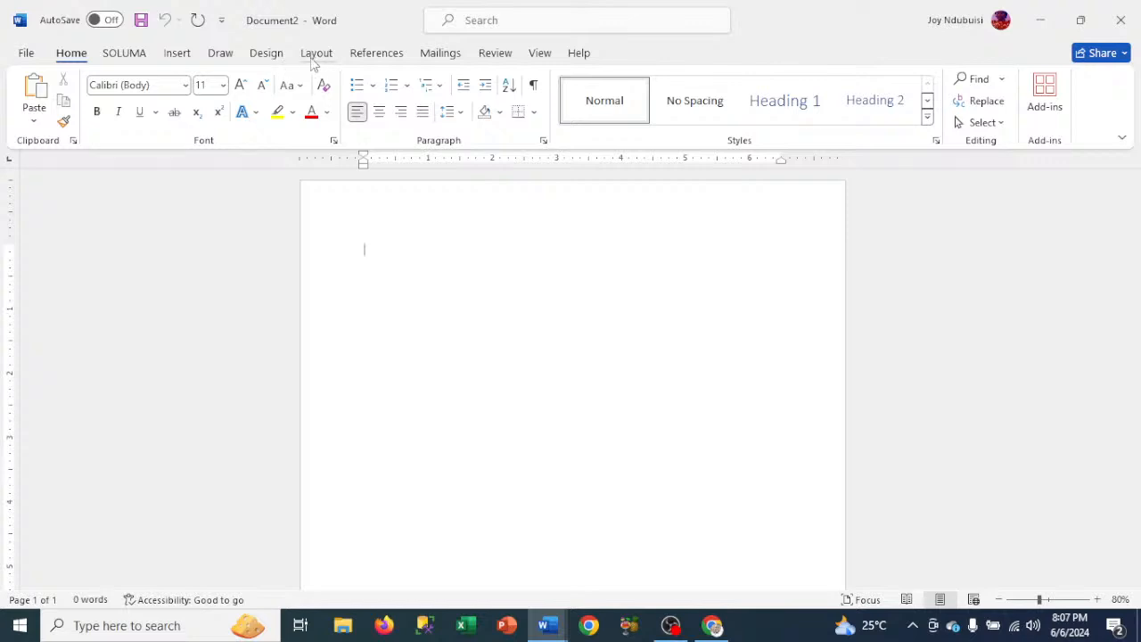
Step: Set the page size to A4 and check the page orientation options
click(315, 53)
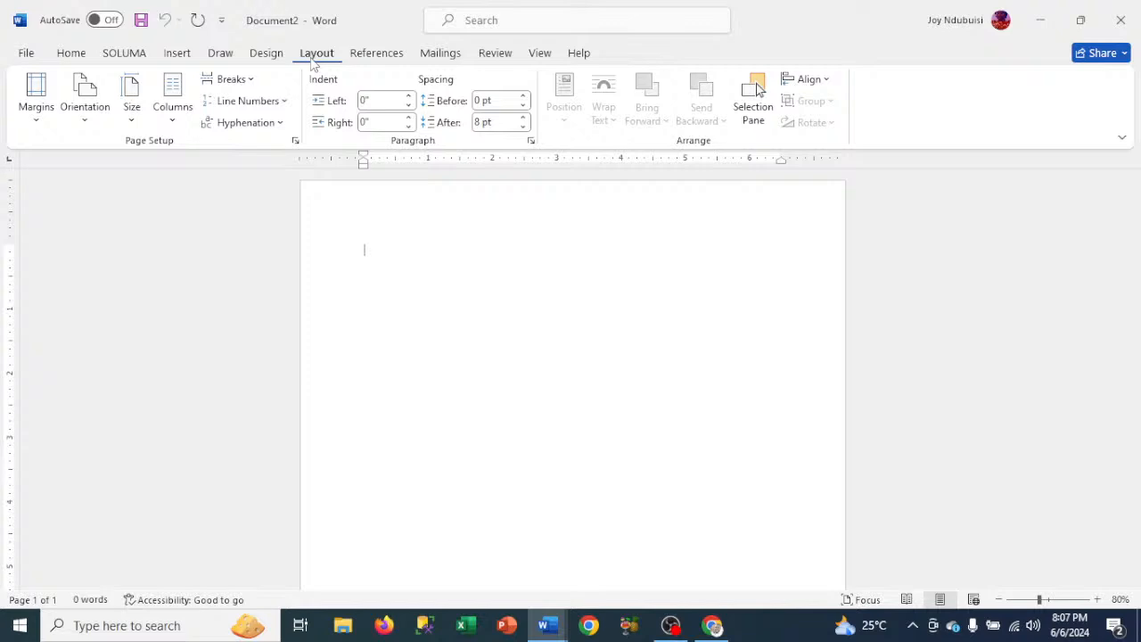
click(129, 116)
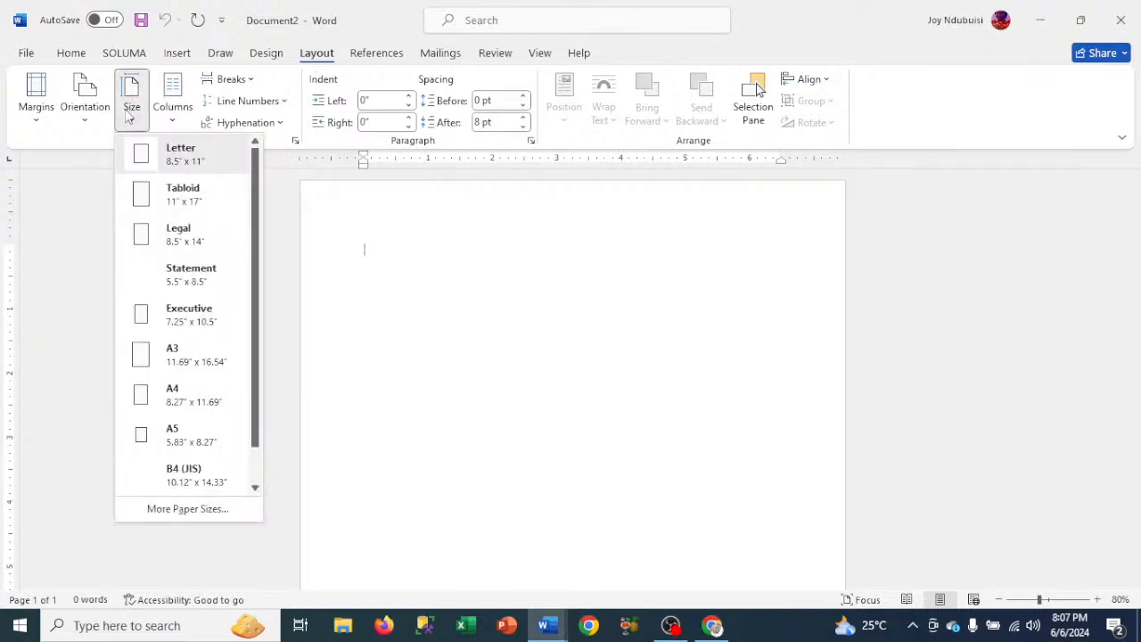
click(190, 163)
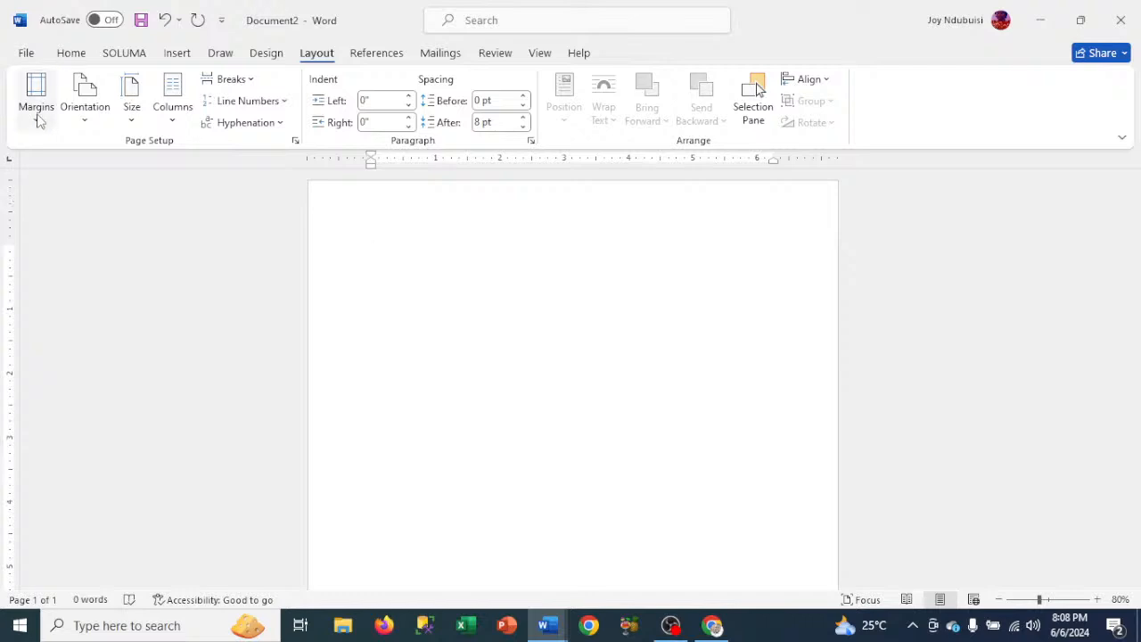
click(85, 123)
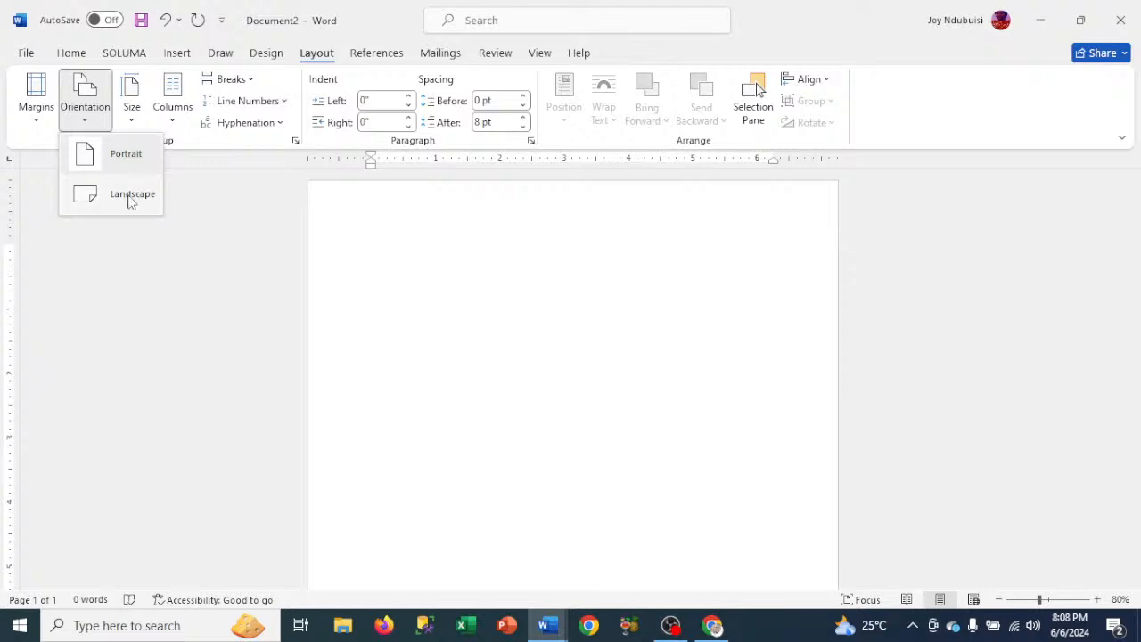
Step: Begin custom page margins by setting the top and bottom margins to 0
click(33, 125)
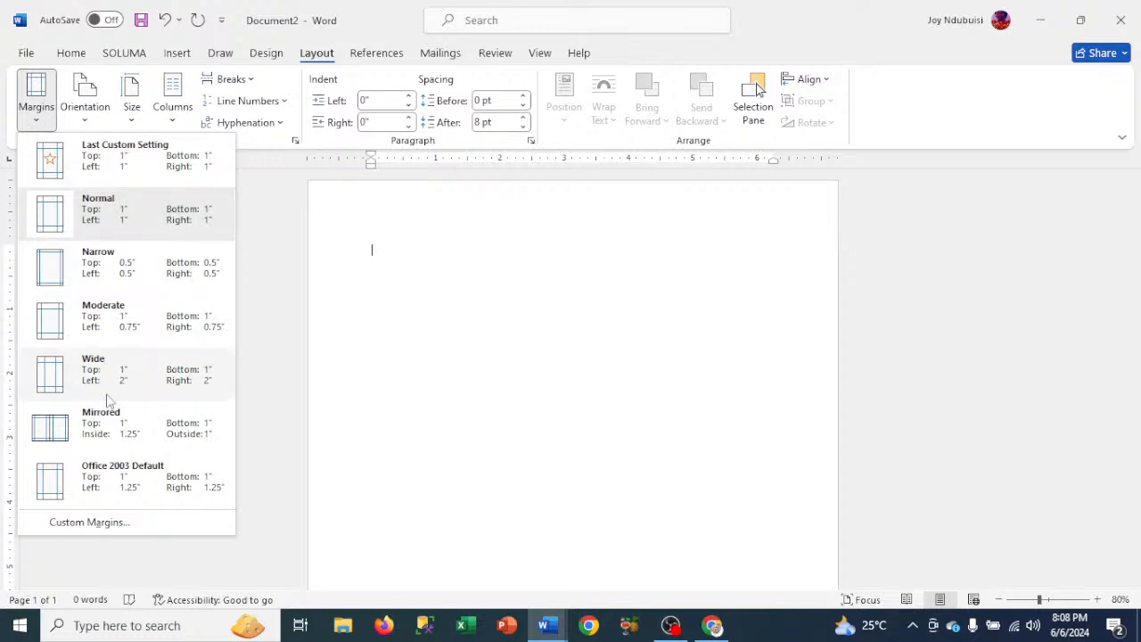
click(89, 522)
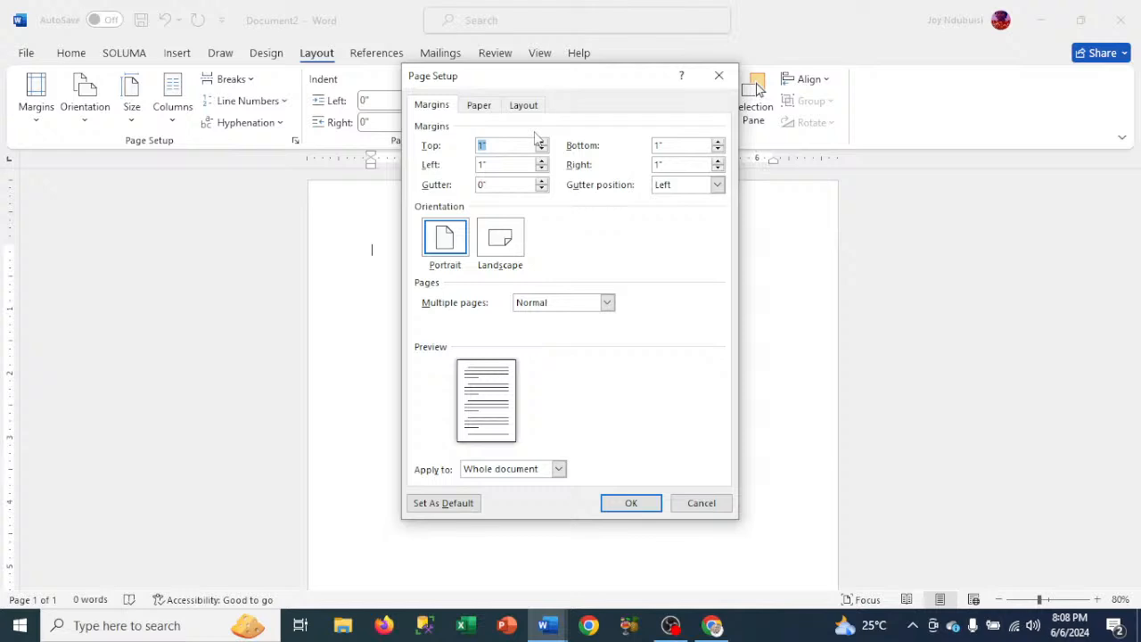
text(0)
click(670, 145)
key(BackSpace)
key(BackSpace)
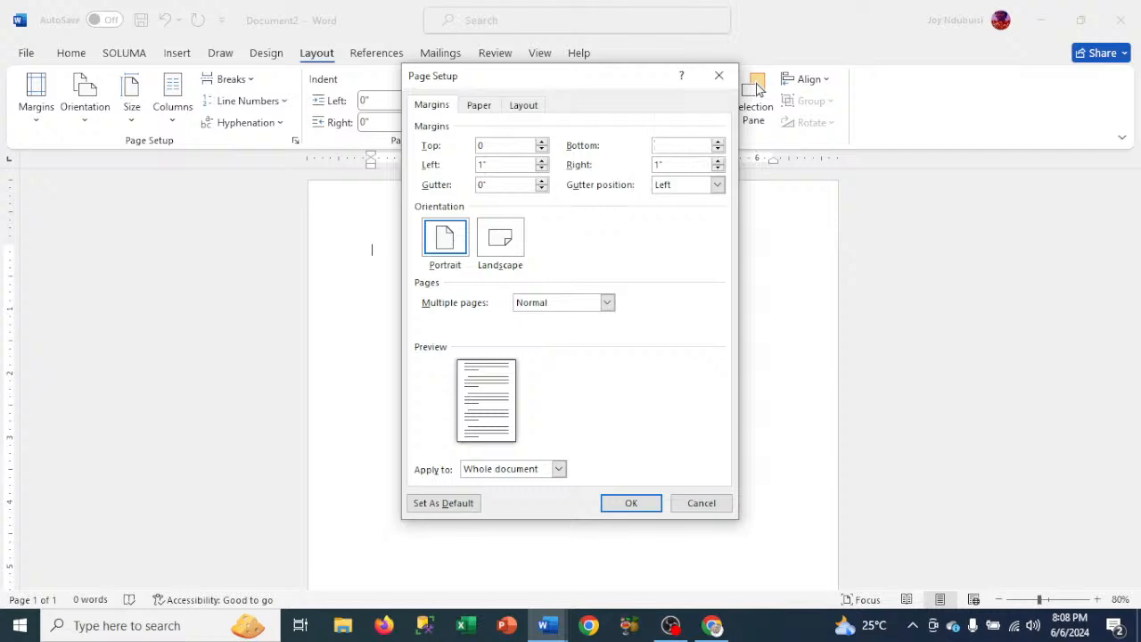
text(0)
Step: Set the left and right margins to 0 and apply the page setup to the whole document
click(485, 165)
key(BackSpace)
key(BackSpace)
text(0)
click(669, 162)
key(BackSpace)
key(BackSpace)
text(0)
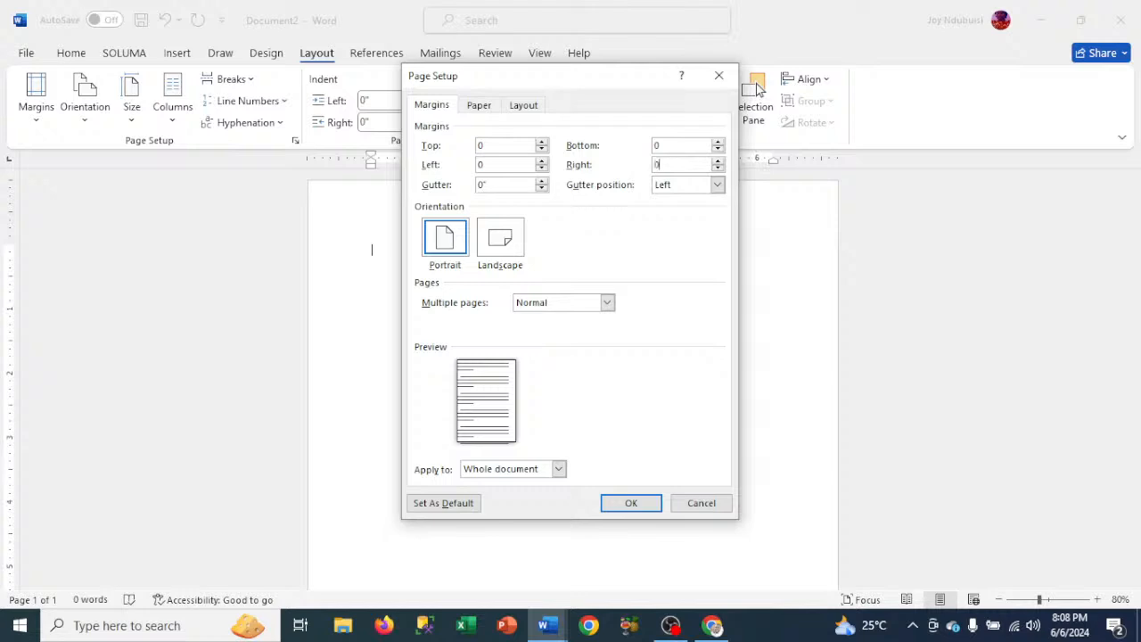
click(630, 504)
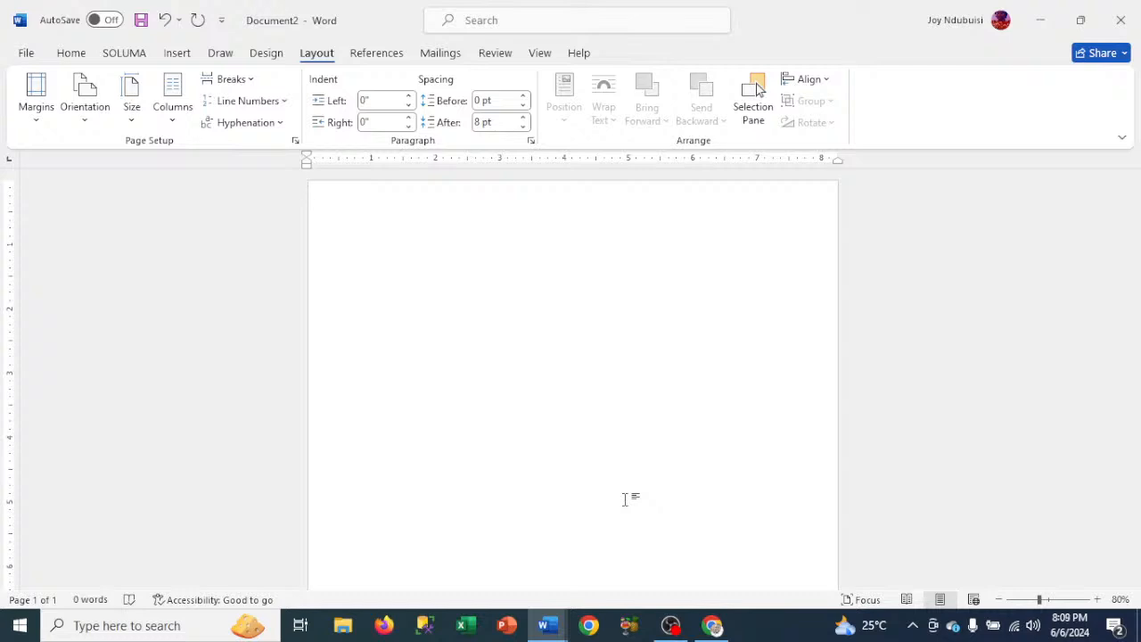
Step: Draw a rectangle about 7.34 inches high and 8.22 inches wide, starting at the page's upper-left corner
click(177, 54)
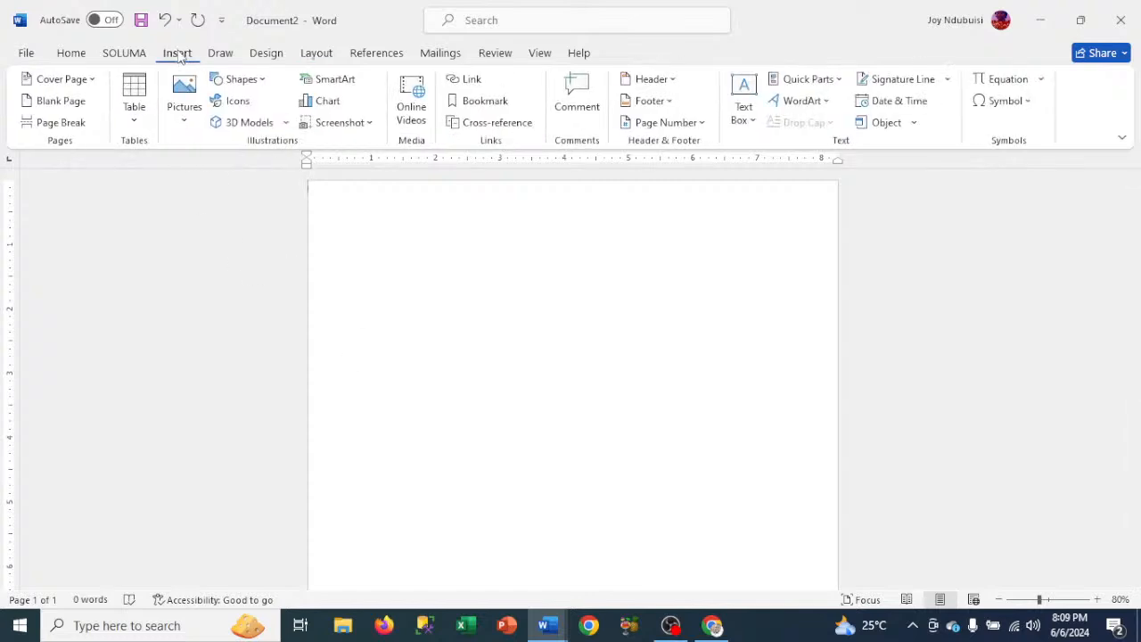
click(232, 81)
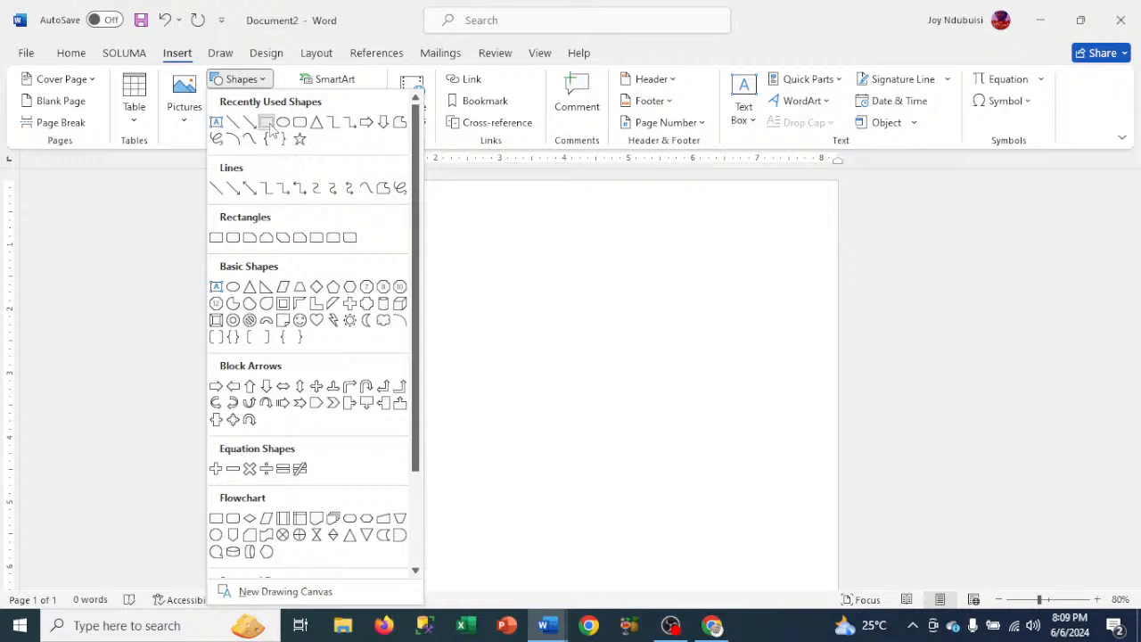
click(272, 131)
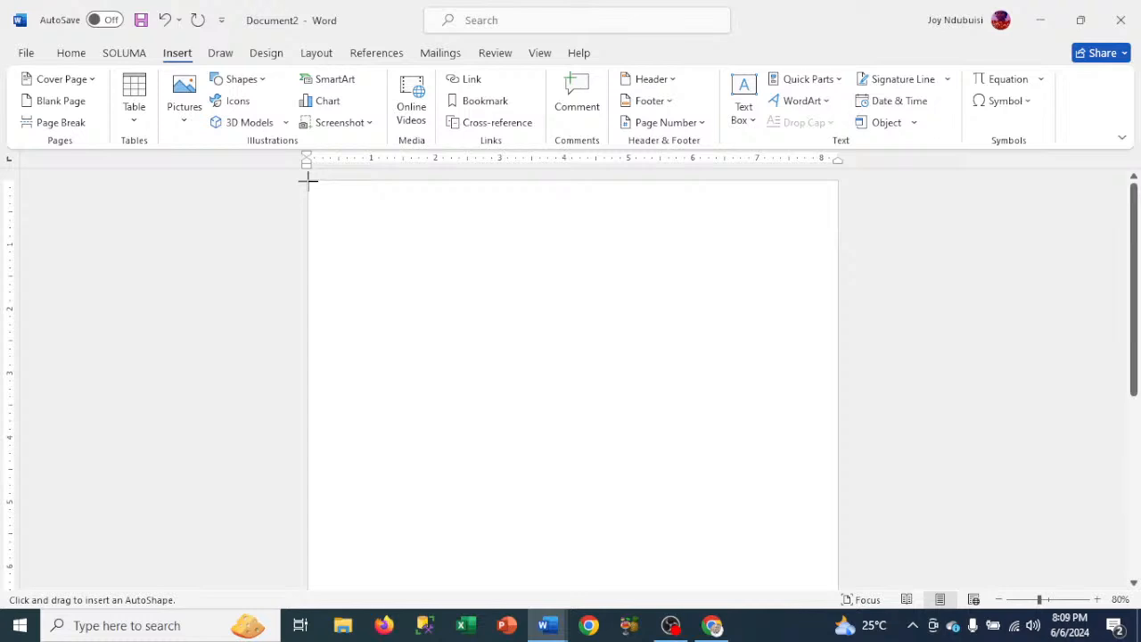
mouse_move(307, 180)
mouse_down()
mouse_move(476, 525)
mouse_move(665, 629)
mouse_move(848, 635)
mouse_move(827, 616)
mouse_move(838, 634)
mouse_up()
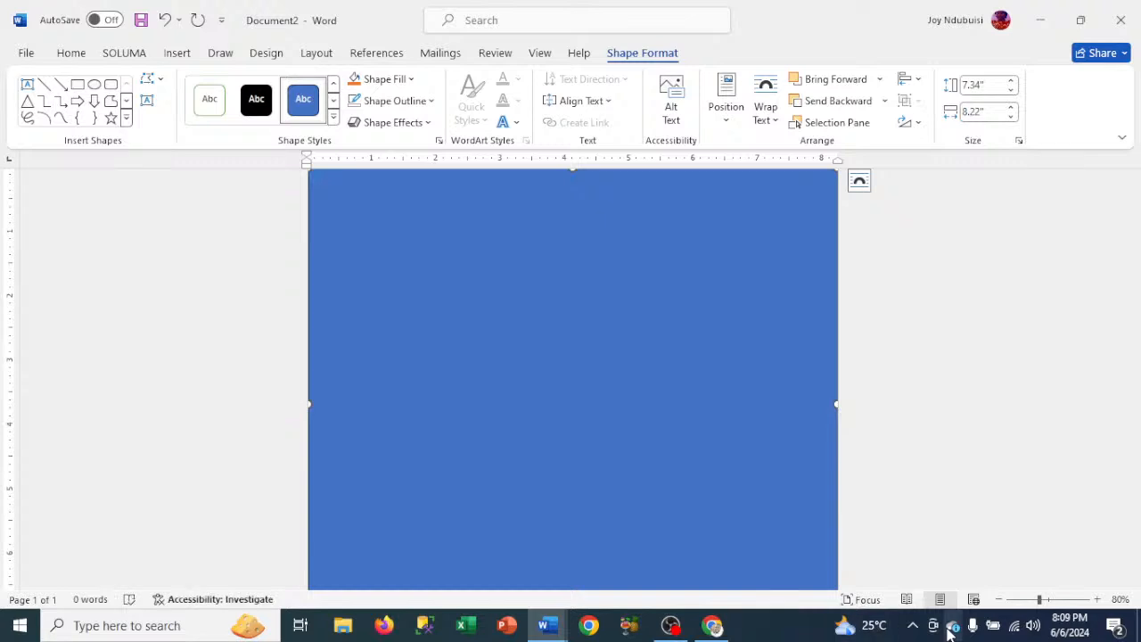
Step: Extend the rectangle downward to the end of the page, making it about 11.95 inches high
click(1000, 602)
click(1000, 603)
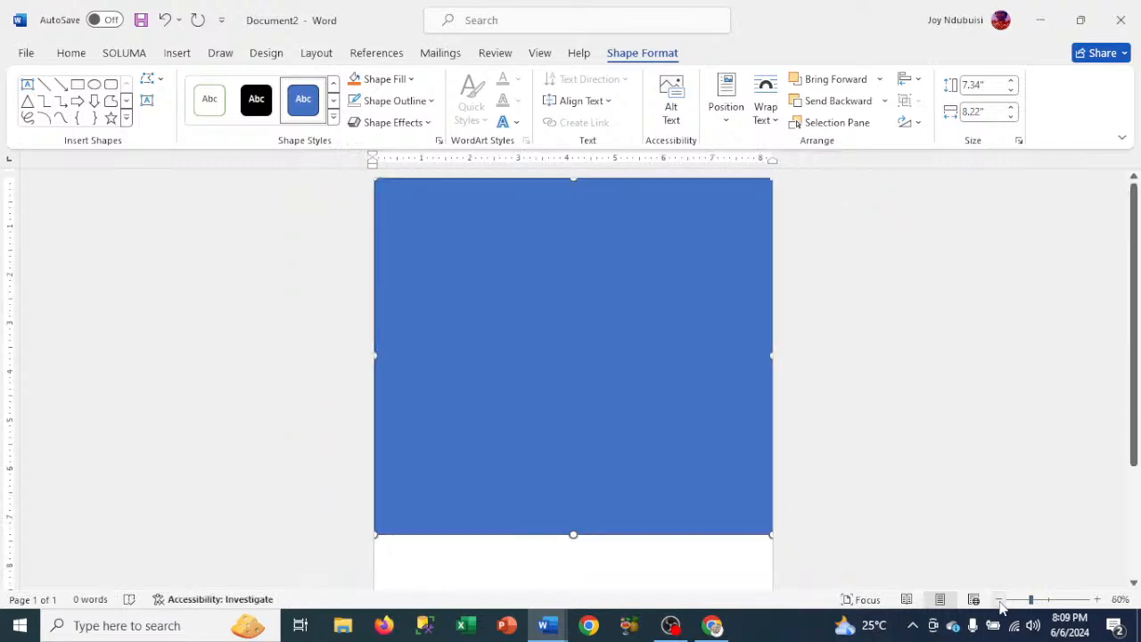
click(1000, 603)
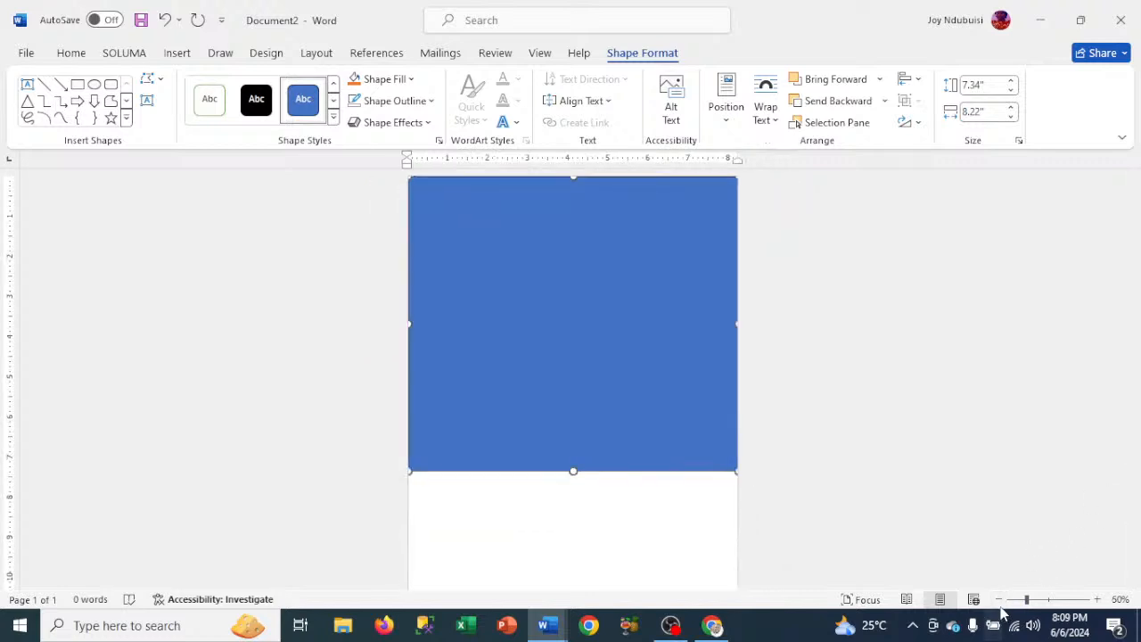
click(1000, 603)
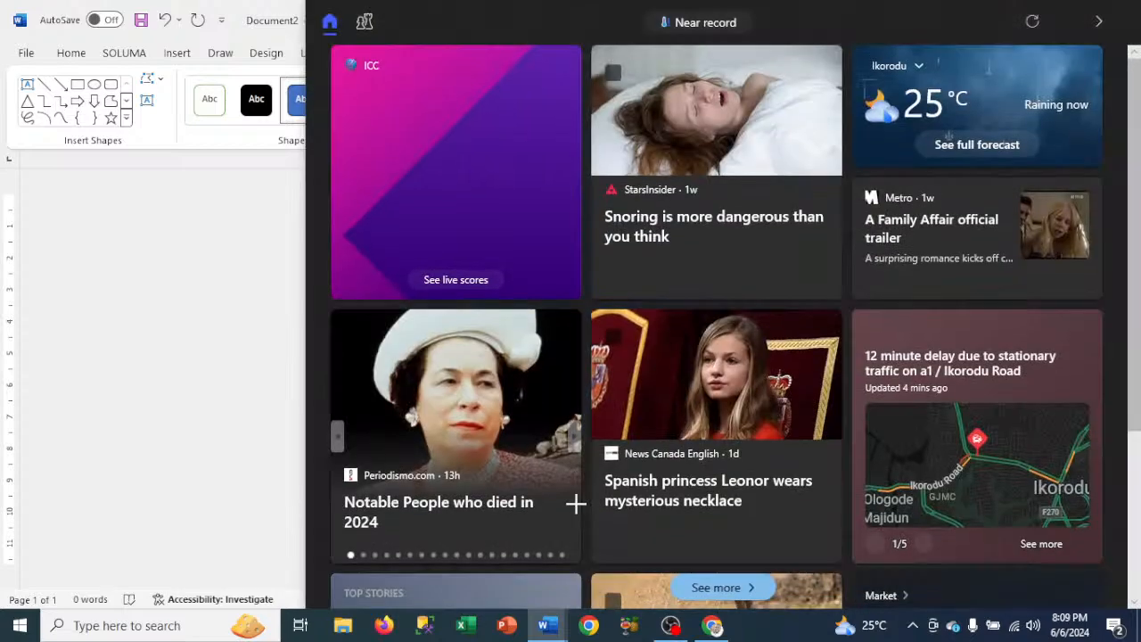
drag(572, 428, 575, 603)
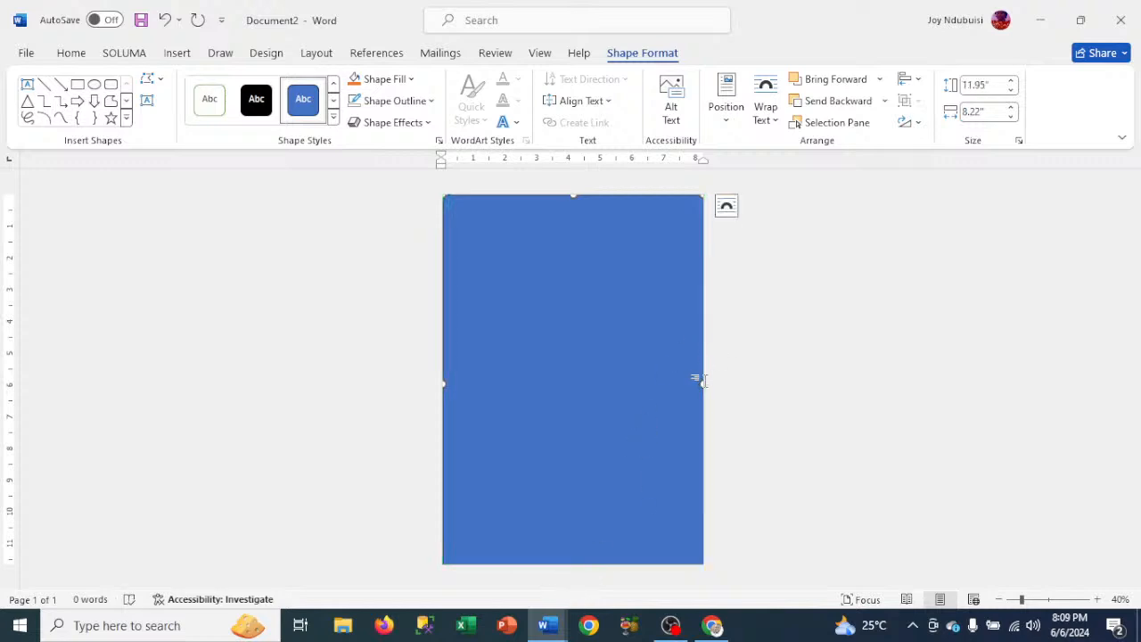
Step: Enlarge the rectangle past the page edges to about 12.5 by 10.16 inches and fill it with Orange, Accent 2, Darker 50%
drag(703, 385, 719, 384)
drag(578, 193, 577, 186)
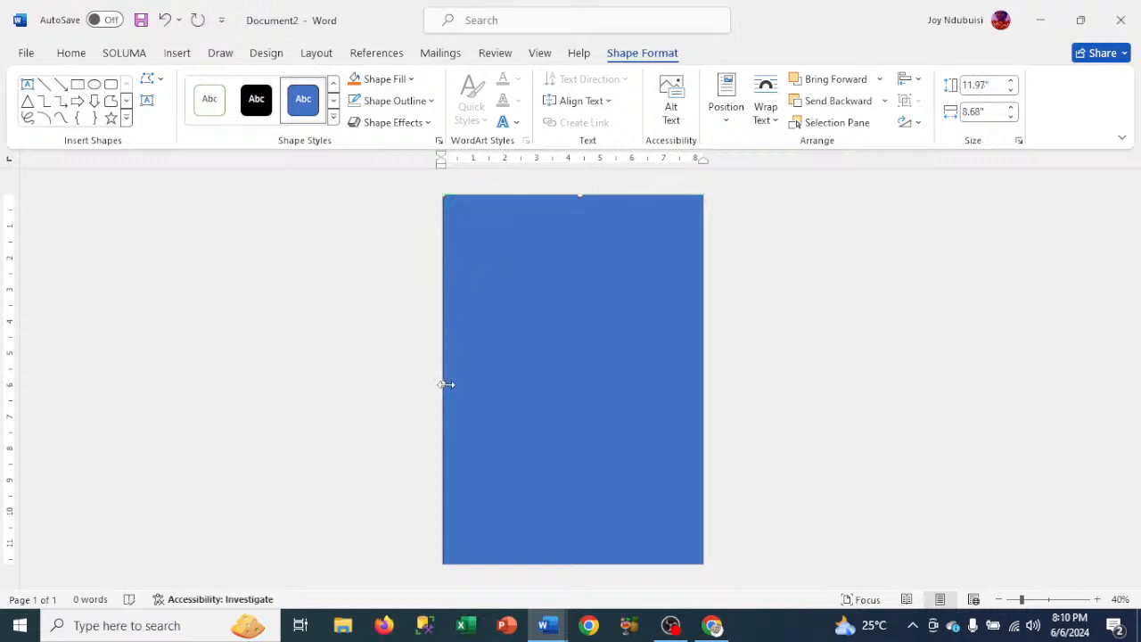
drag(446, 383, 396, 387)
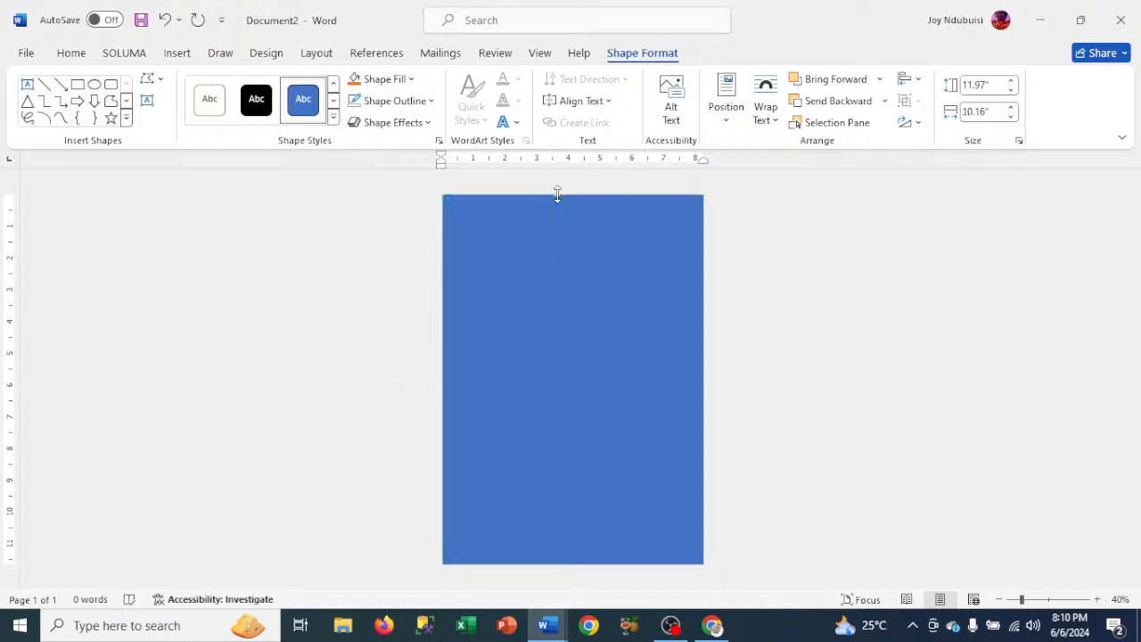
drag(558, 195, 559, 177)
click(375, 80)
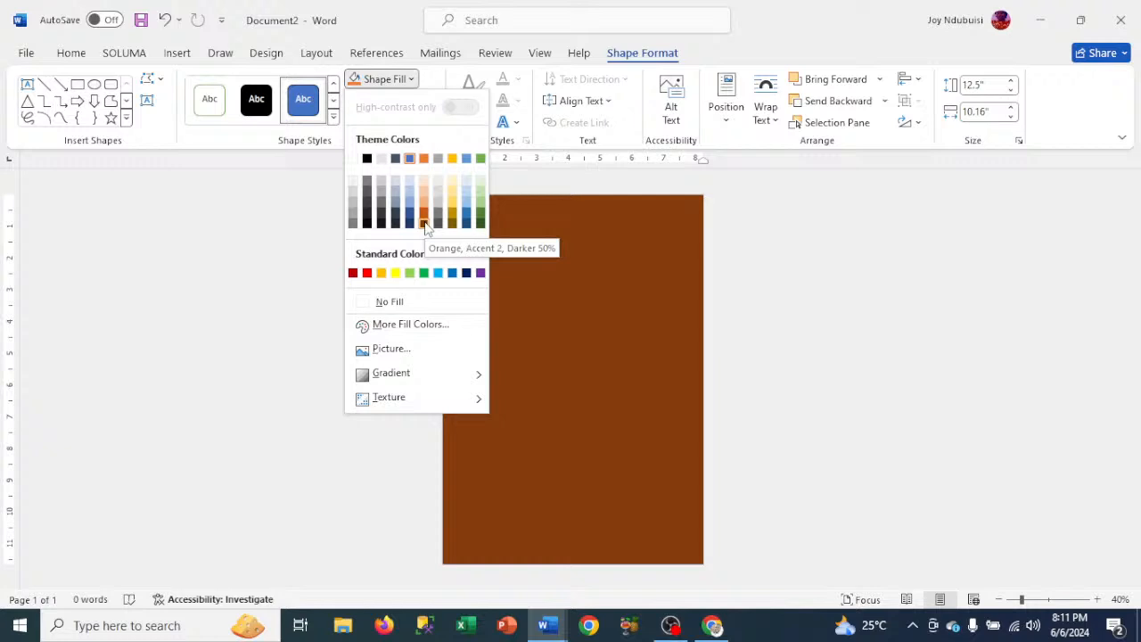
click(424, 225)
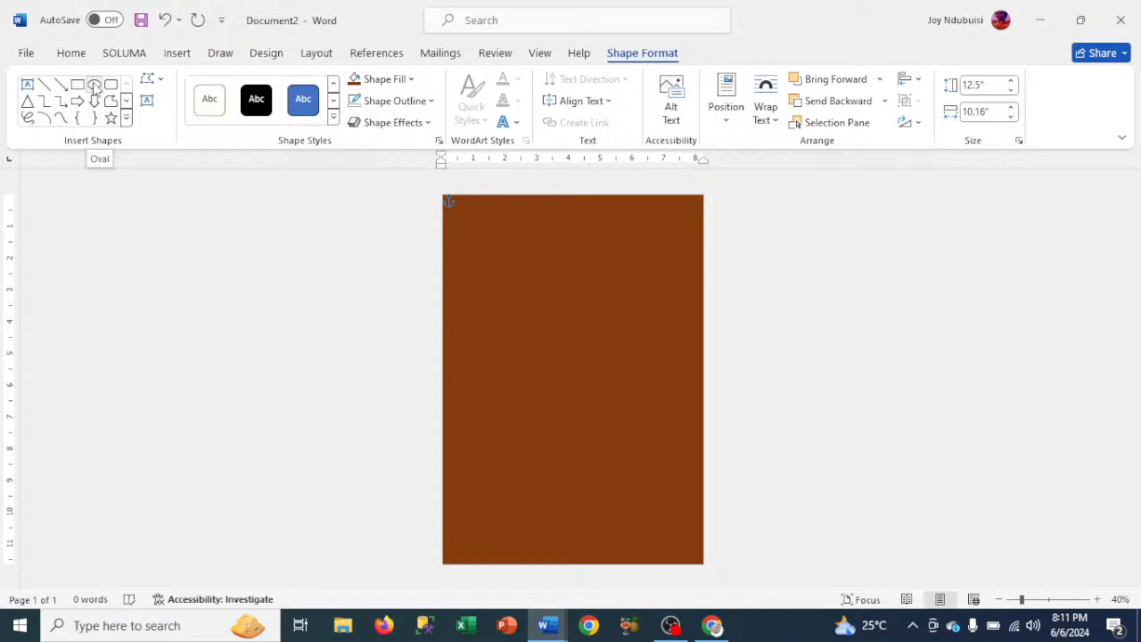
Step: Draw an oval about 6.24 inches high and 7.16 inches wide on the upper page, and set its height to 10 inches
click(93, 85)
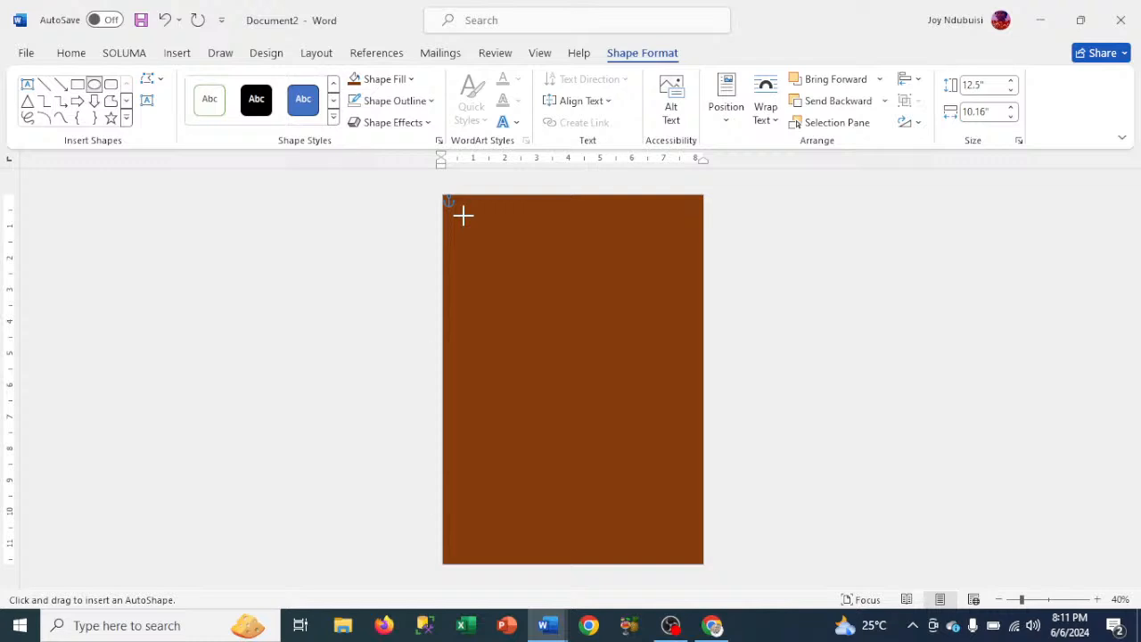
drag(463, 215, 691, 414)
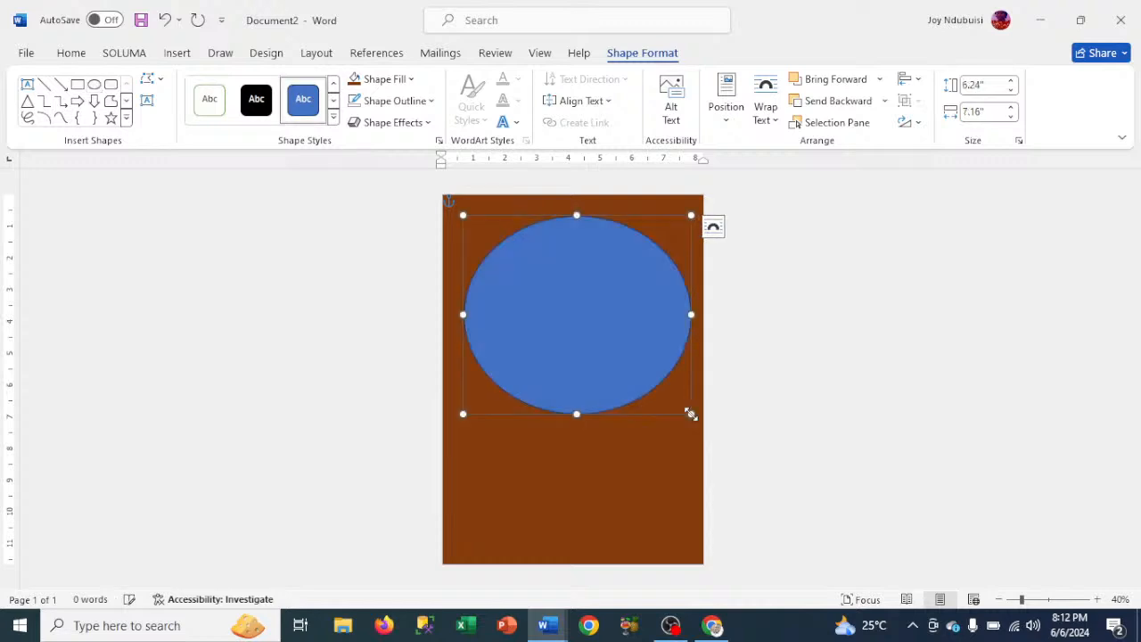
click(981, 84)
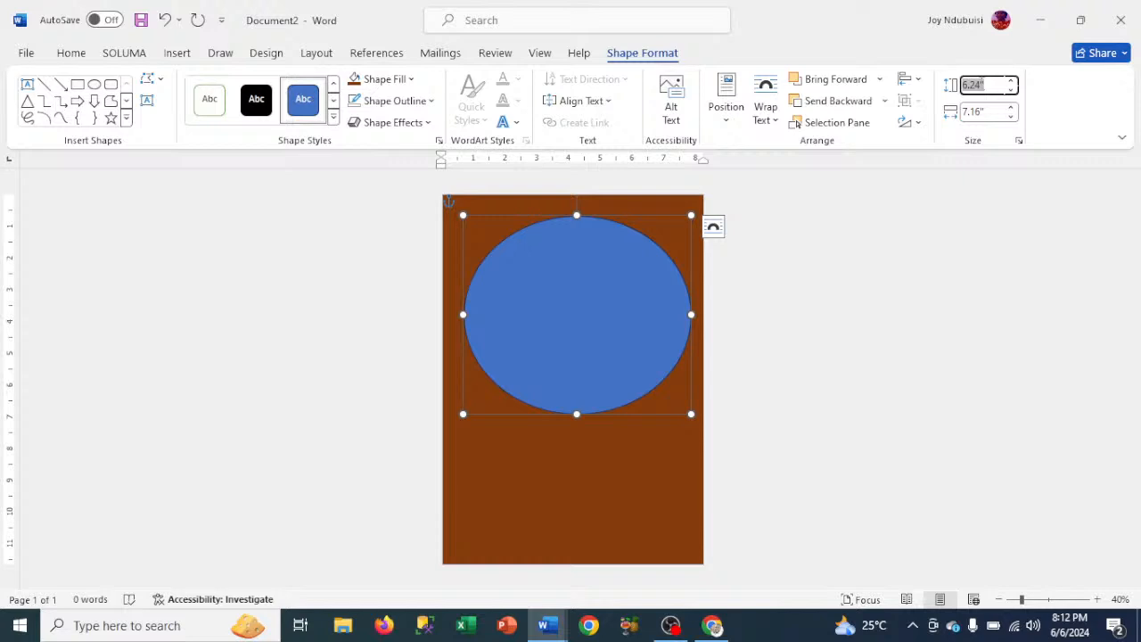
text(10)
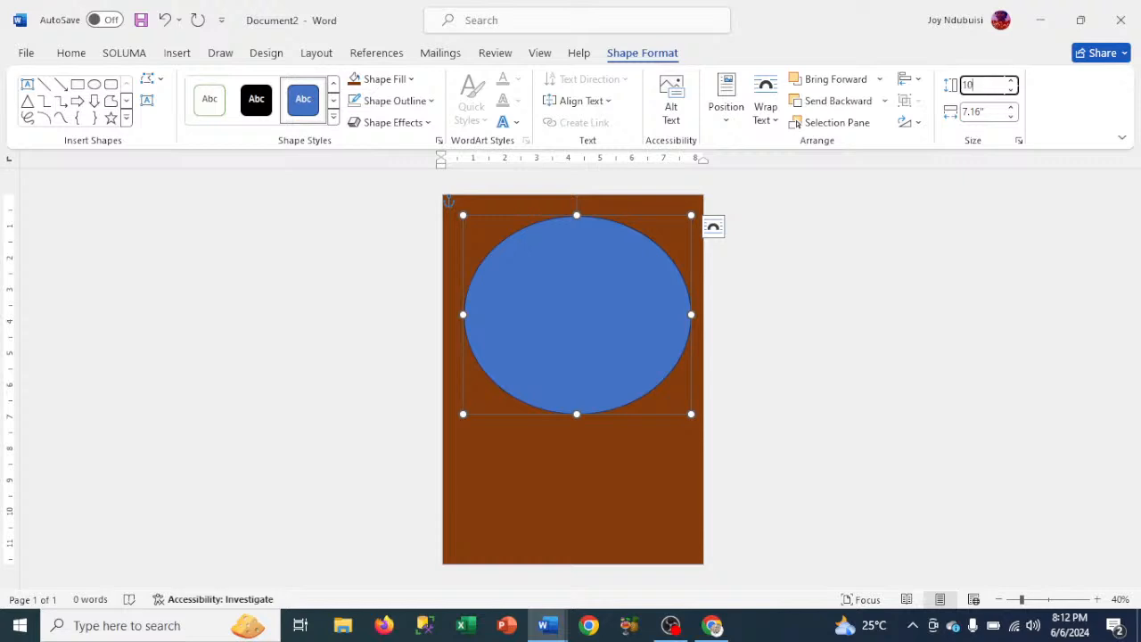
click(976, 111)
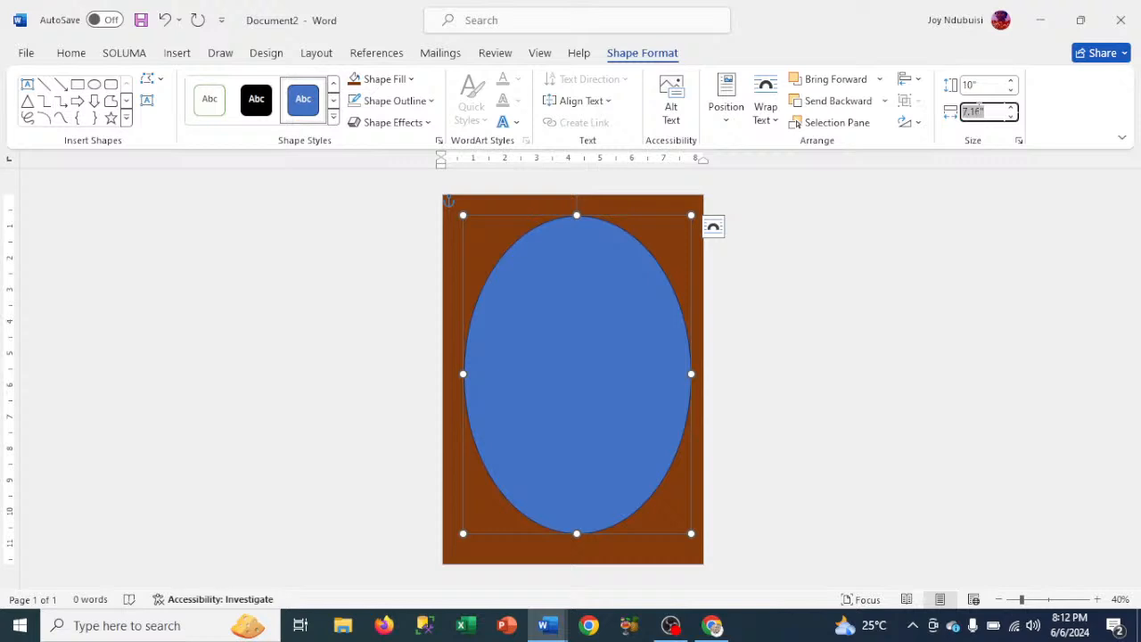
Step: Make the oval a circle by setting its height and width to 8 inches
click(970, 84)
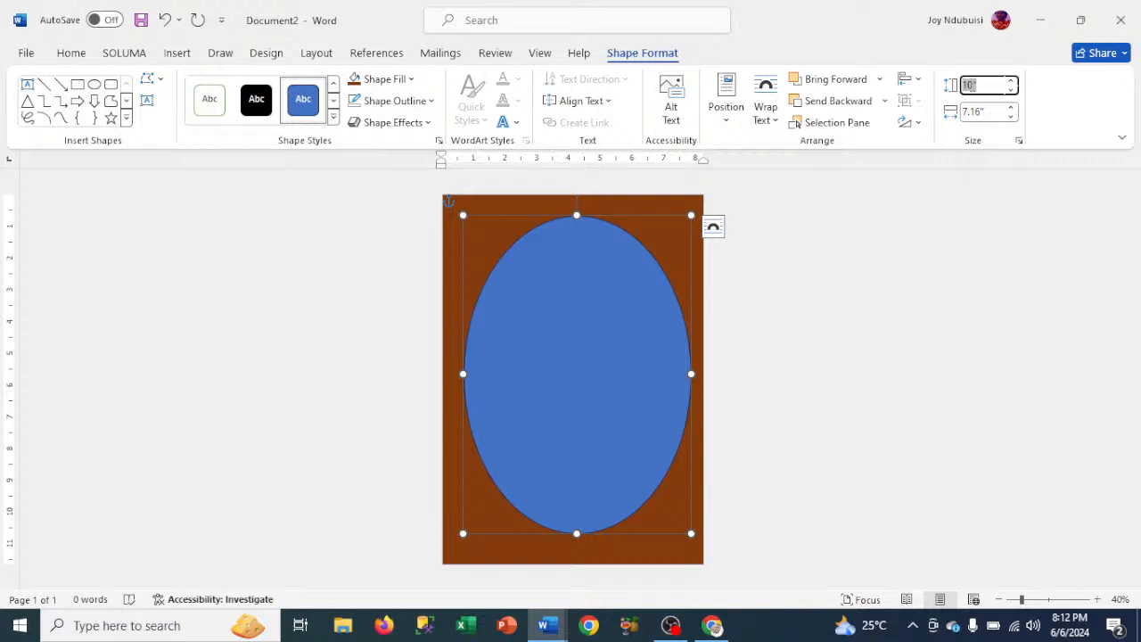
text(8)
click(972, 112)
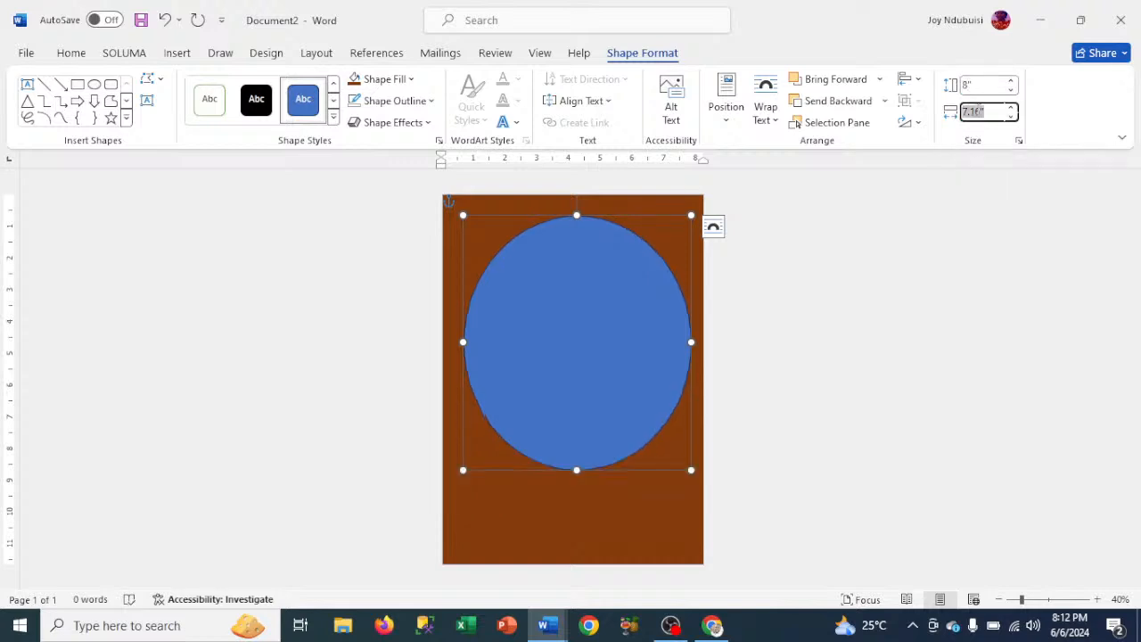
text(8)
key(Return)
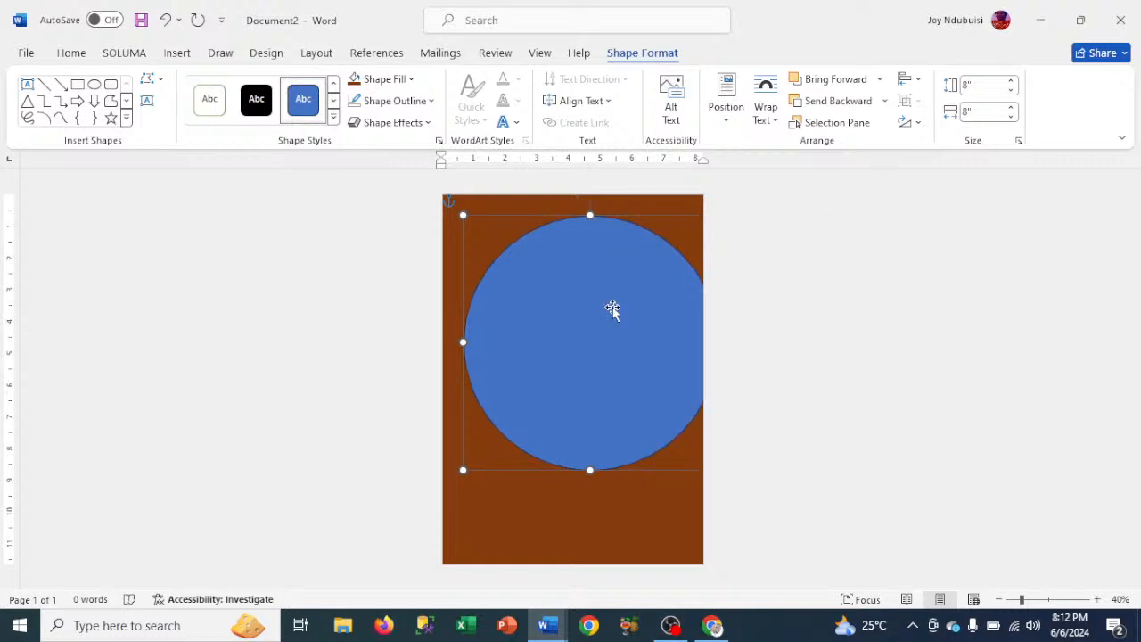
Step: Move the circle up so it extends past the page's top edge, and set its height and width to 9 inches
drag(612, 308, 577, 183)
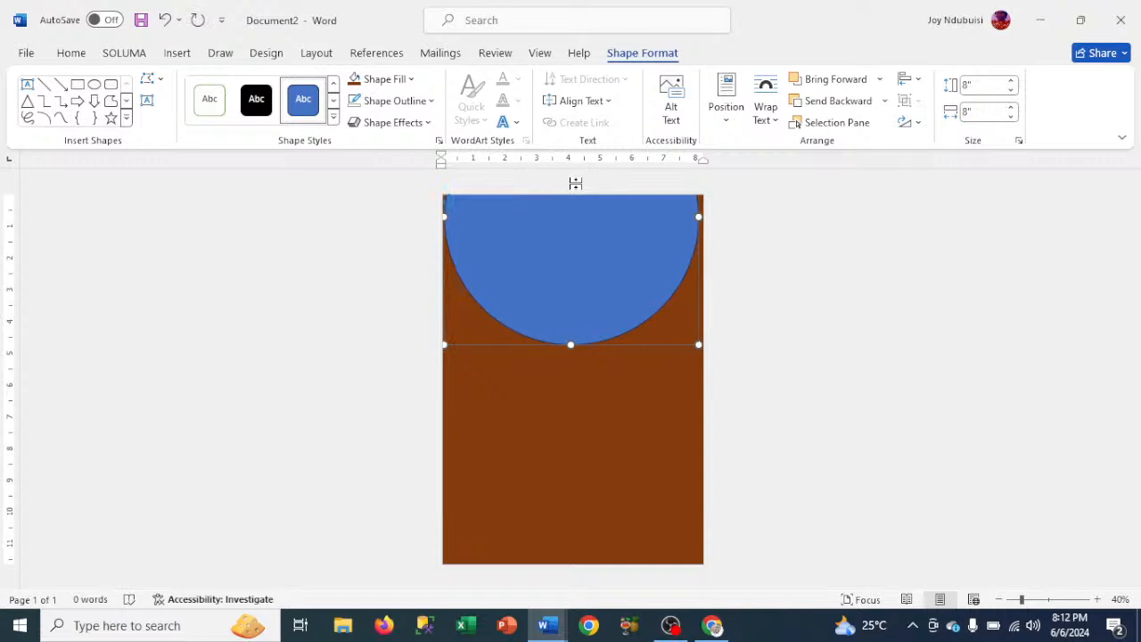
click(966, 84)
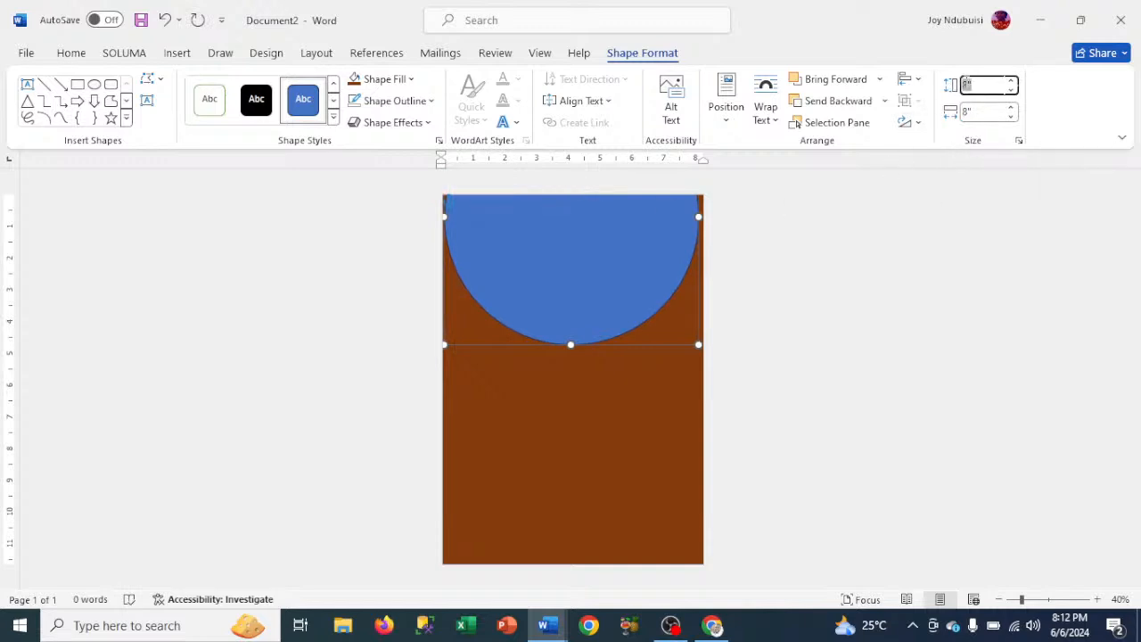
text(9)
click(965, 110)
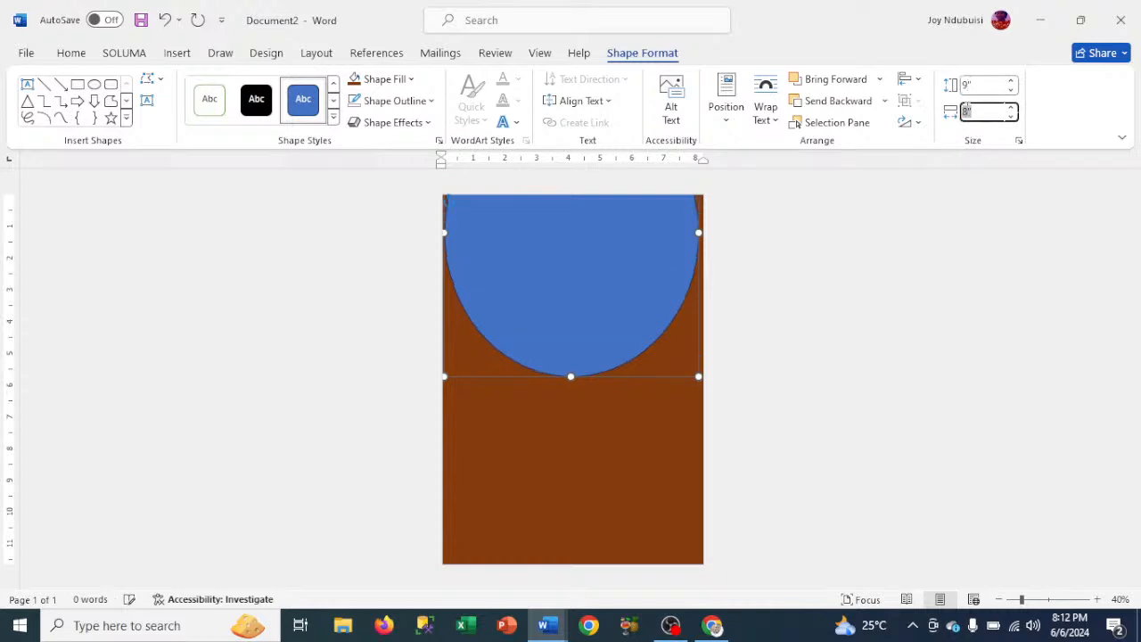
text(9)
key(Return)
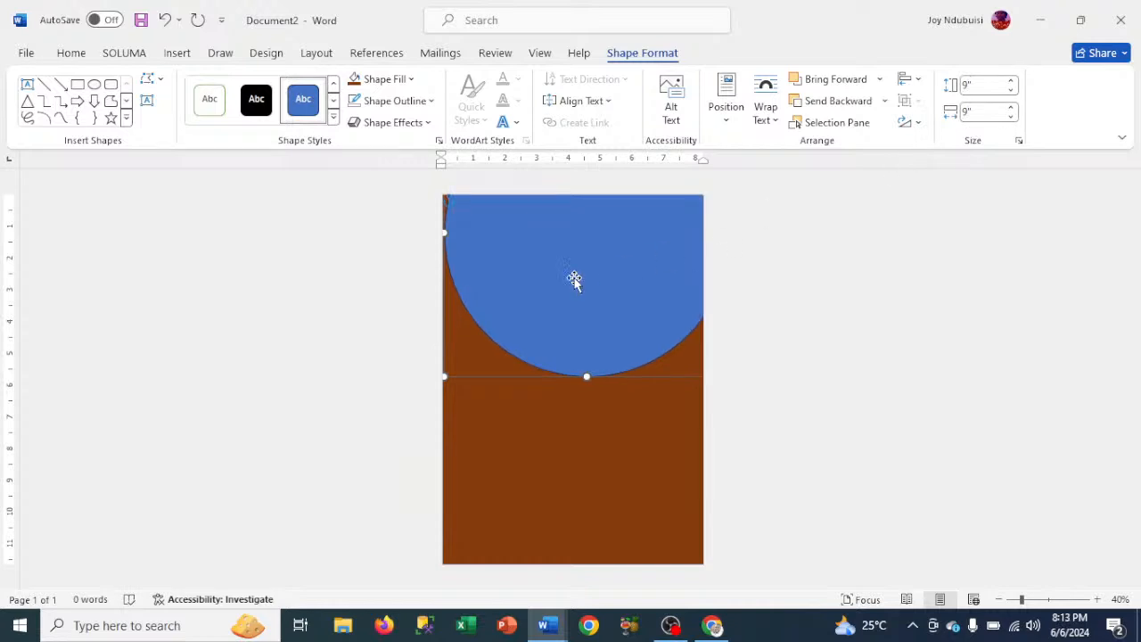
Step: Nudge the circle left until it is centred horizontally on the page
key(Left)
key(Left)
key(Left)
key(Left)
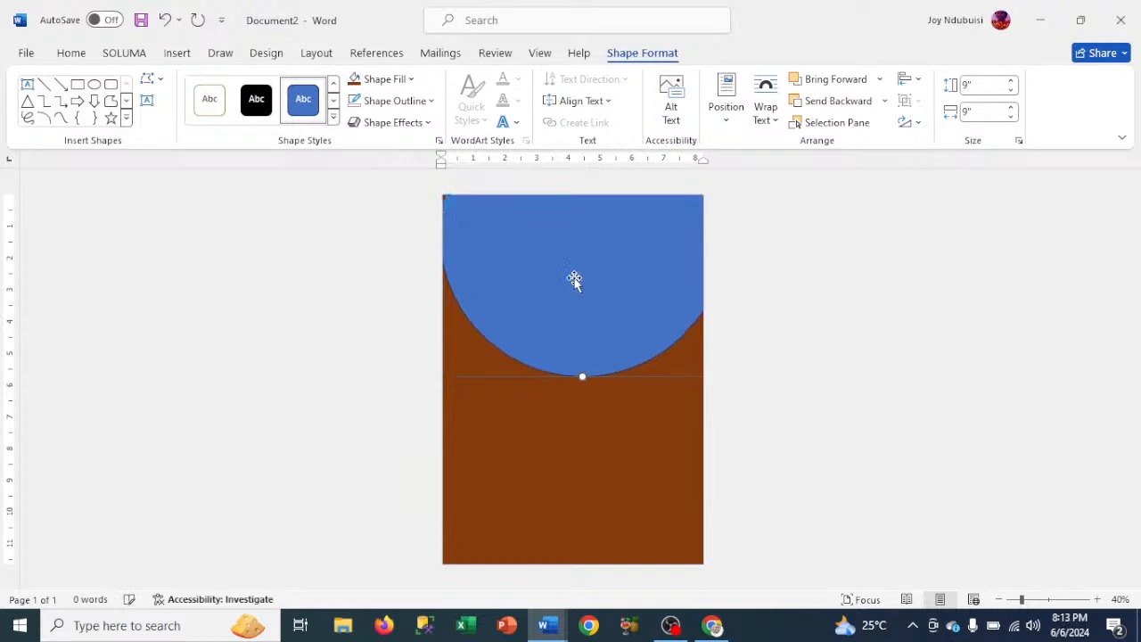
key(Left)
key(Left)
key(Left)
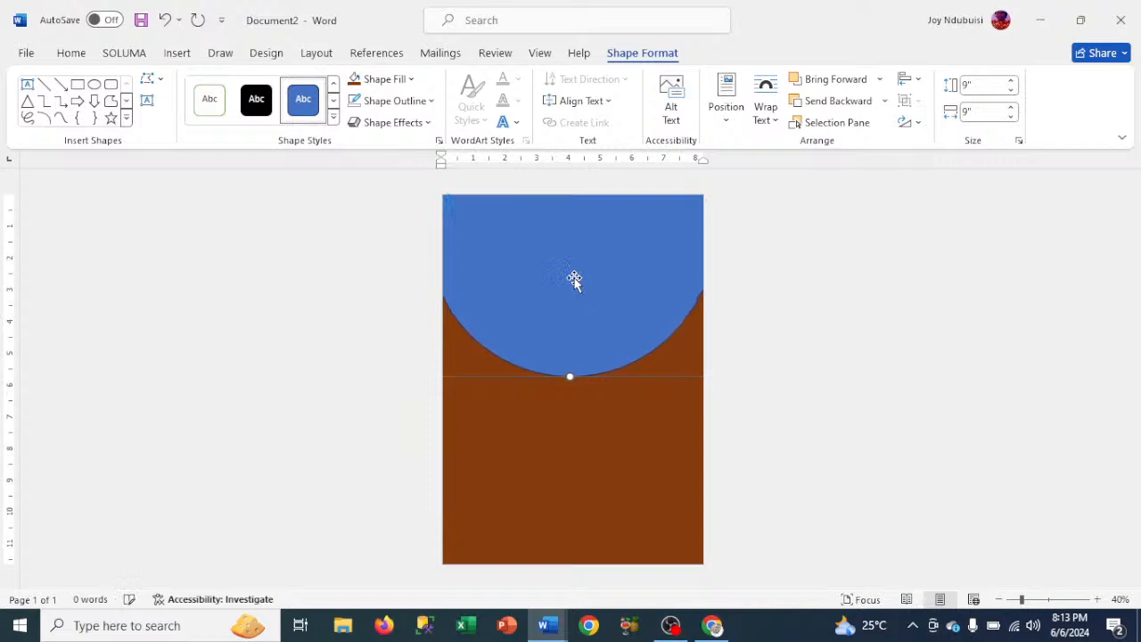
Step: Nudge the circle up until its lower edge reaches about the 4-inch ruler mark, keeping it centred horizontally on the page
key(Up)
key(Up)
key(Up)
key(Up)
key(Up)
key(Up)
key(Up)
key(Up)
key(Up)
key(Up)
key(Up)
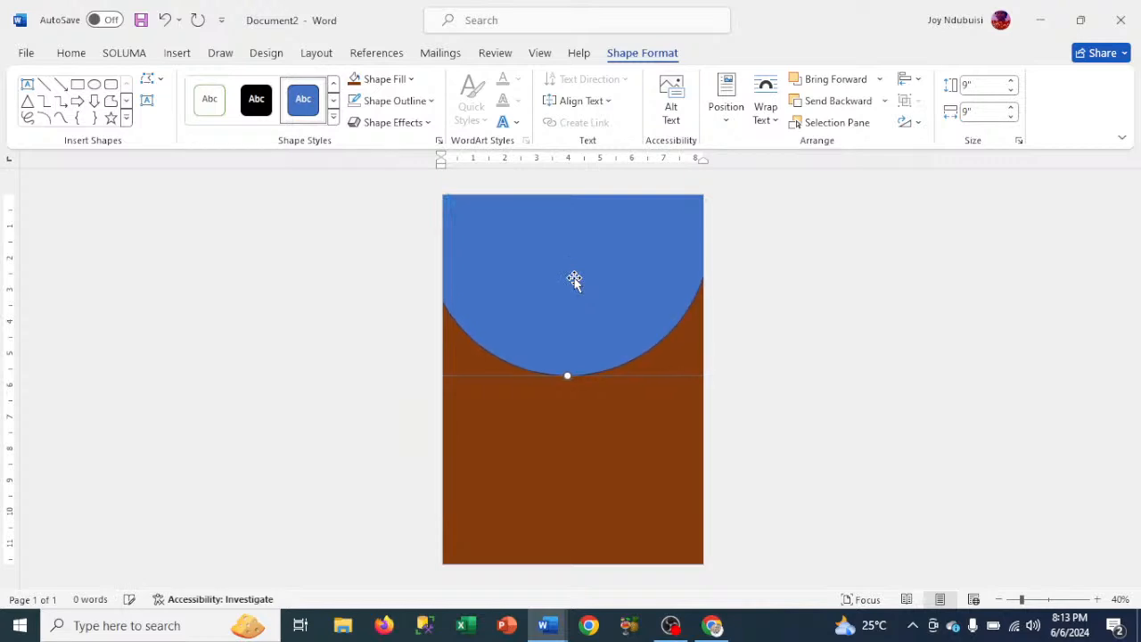
key(Up)
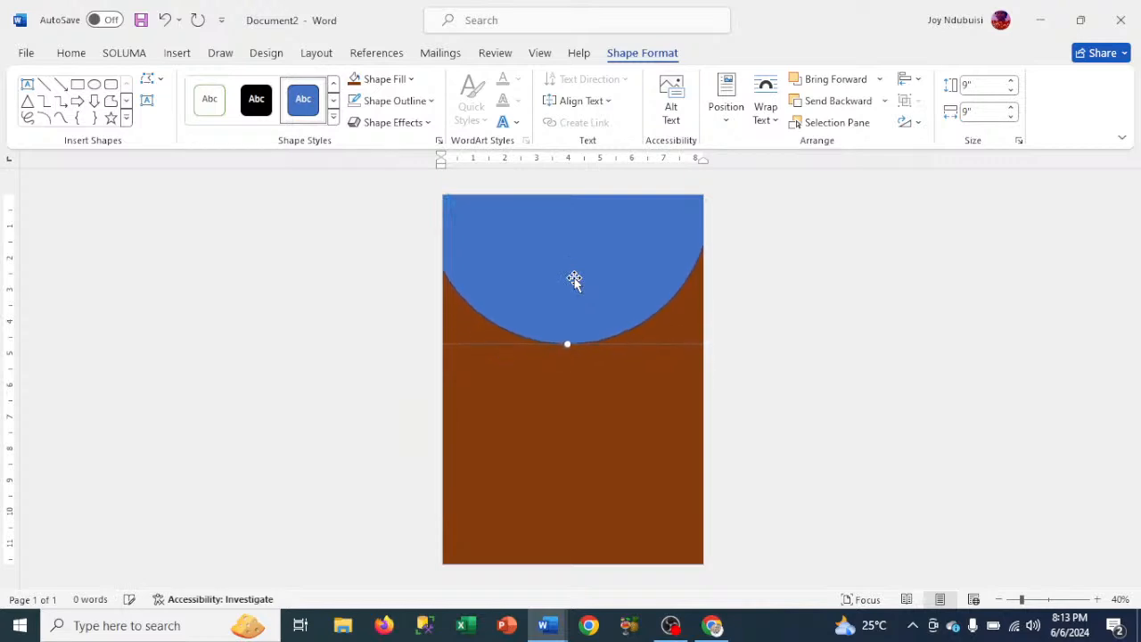
key(Right)
key(Right)
key(Right)
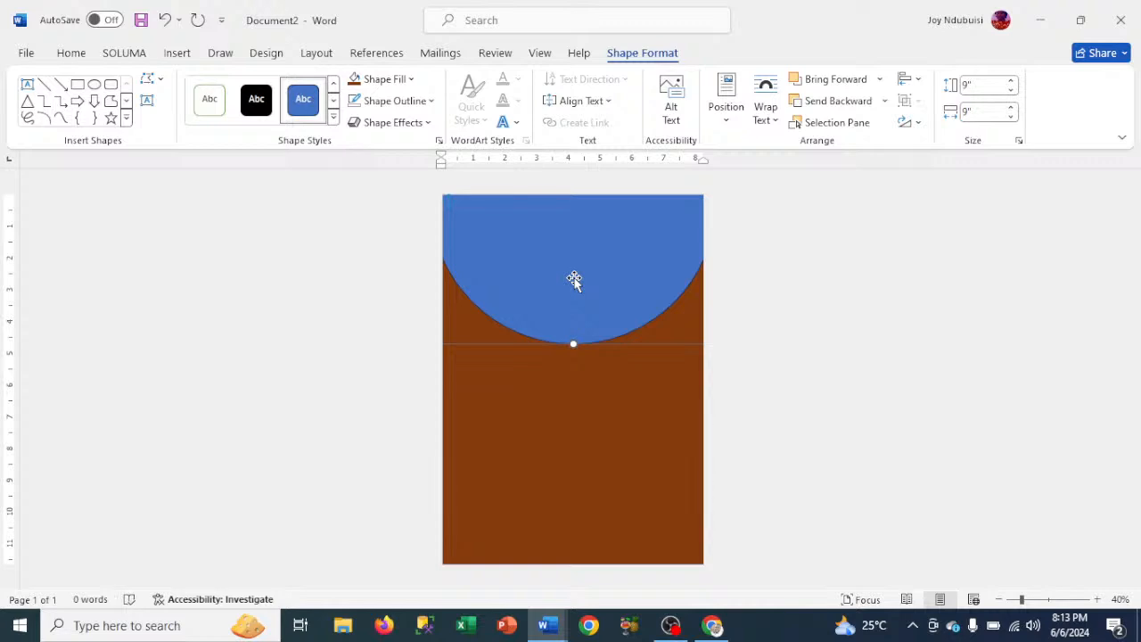
key(Up)
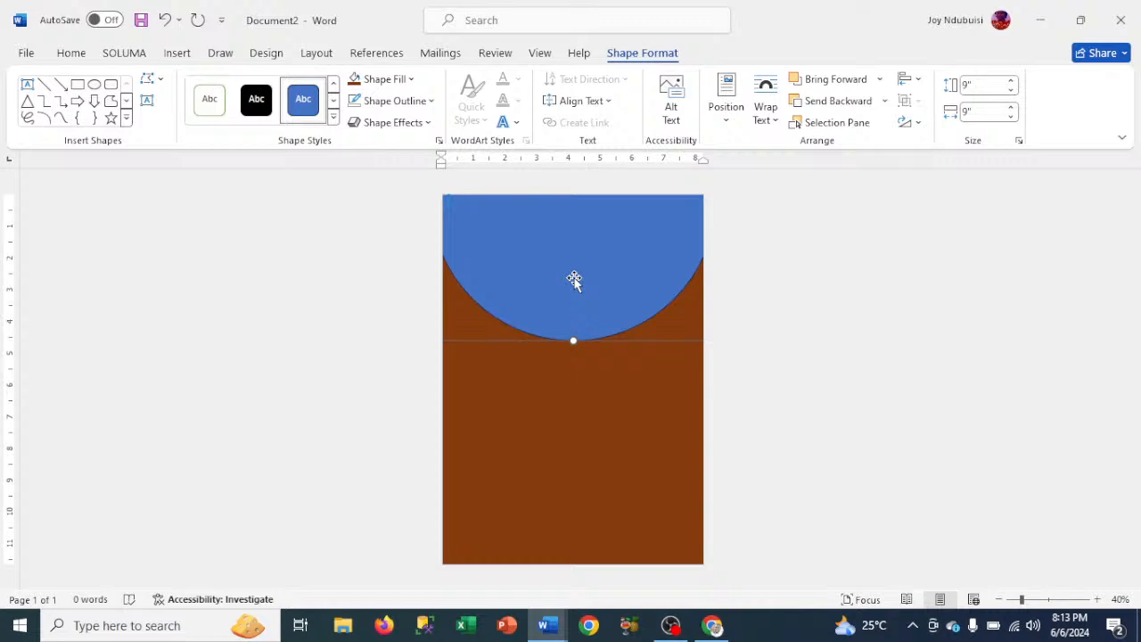
key(Up)
key(Up)
key(Up)
key(Up)
key(Up)
key(Up)
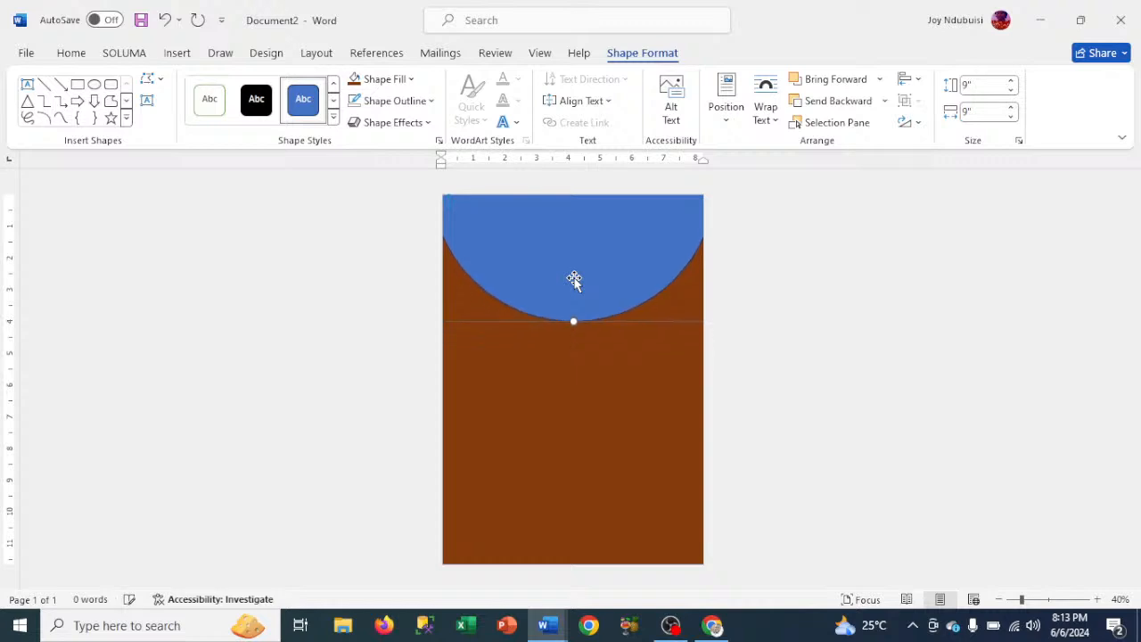
key(Left)
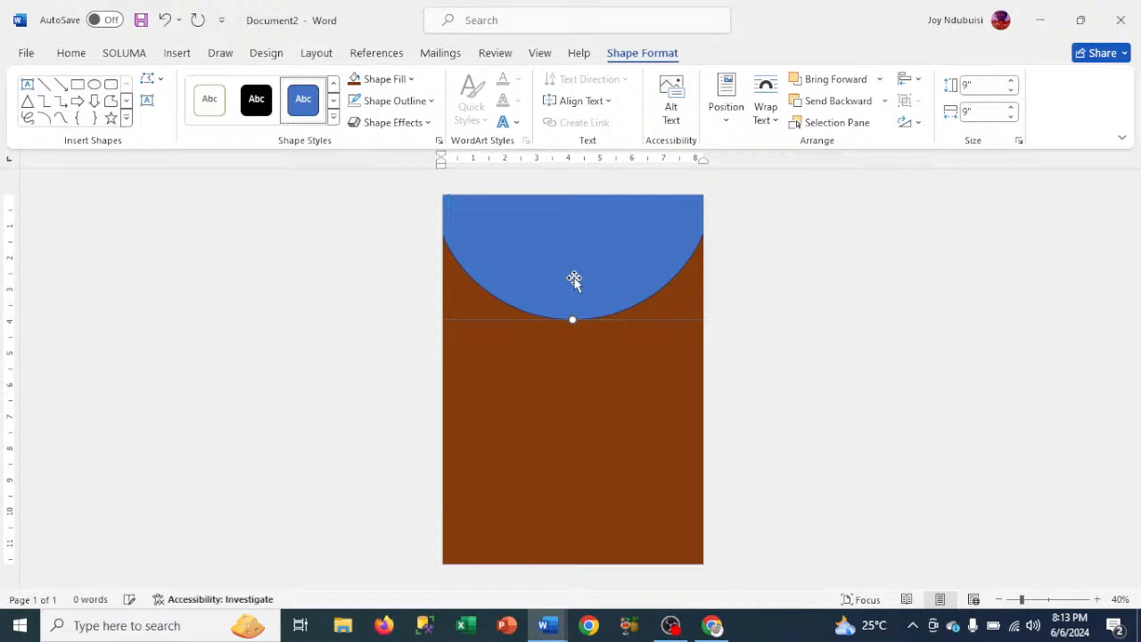
key(Down)
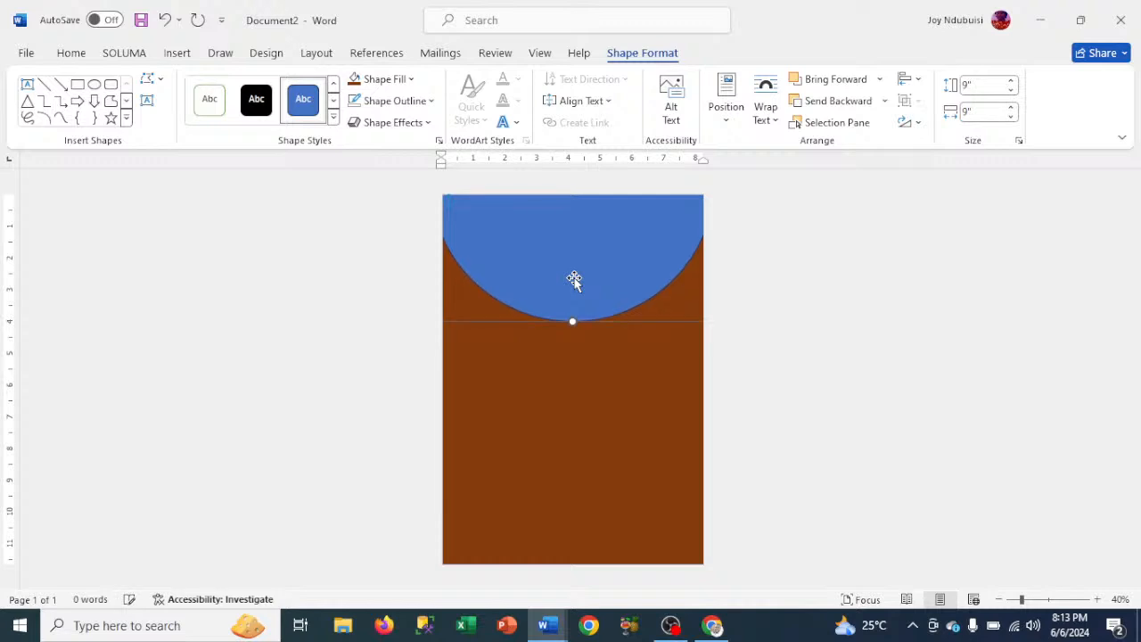
key(Right)
Step: Fill the circle with the picture file IMG-20240527-WA0029 from the Desktop folder
click(379, 82)
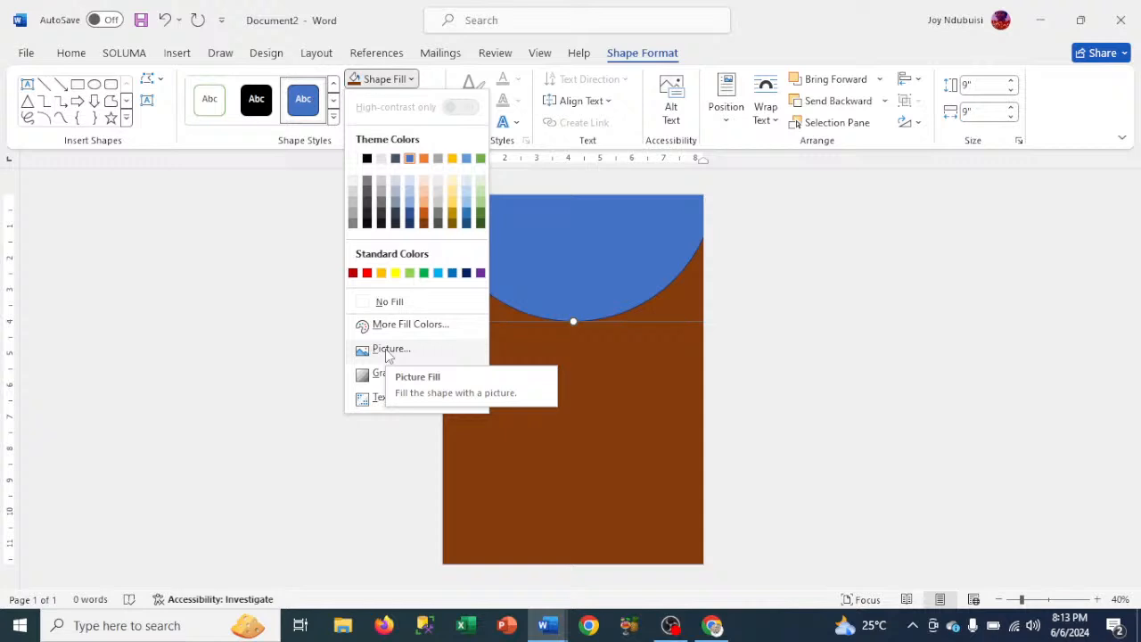
click(387, 351)
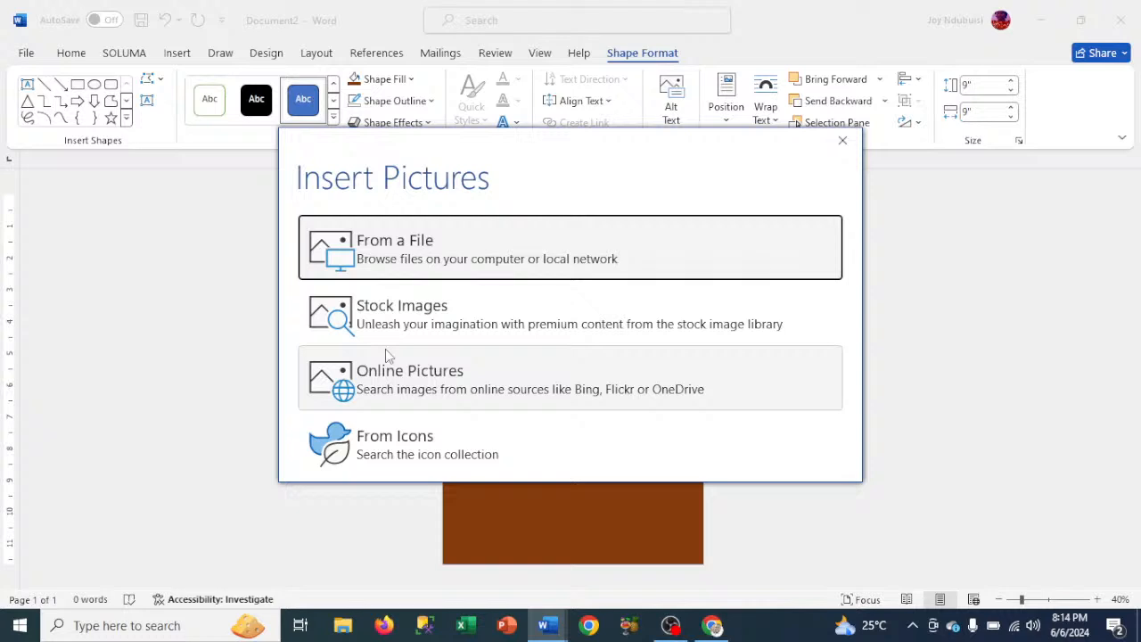
click(404, 254)
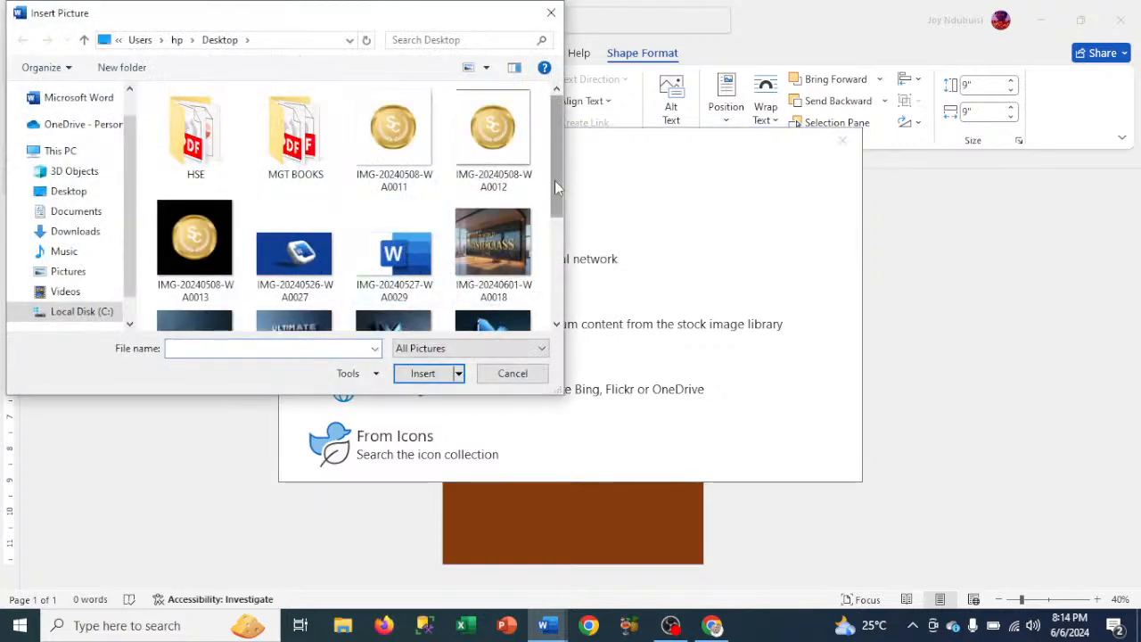
drag(554, 180, 551, 265)
drag(552, 245, 554, 191)
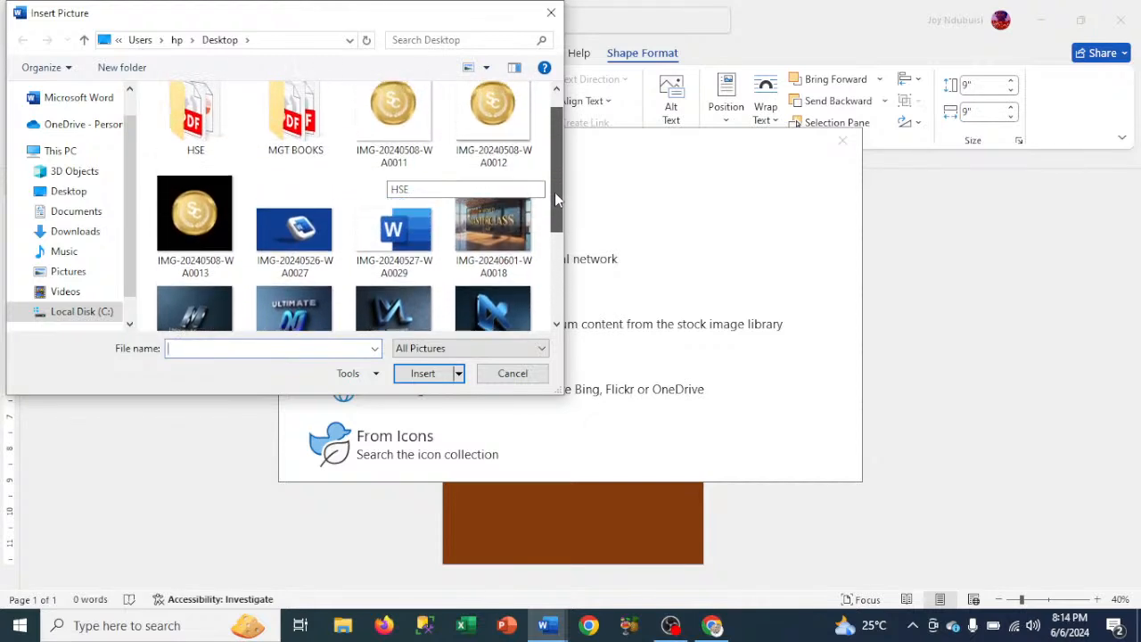
click(381, 233)
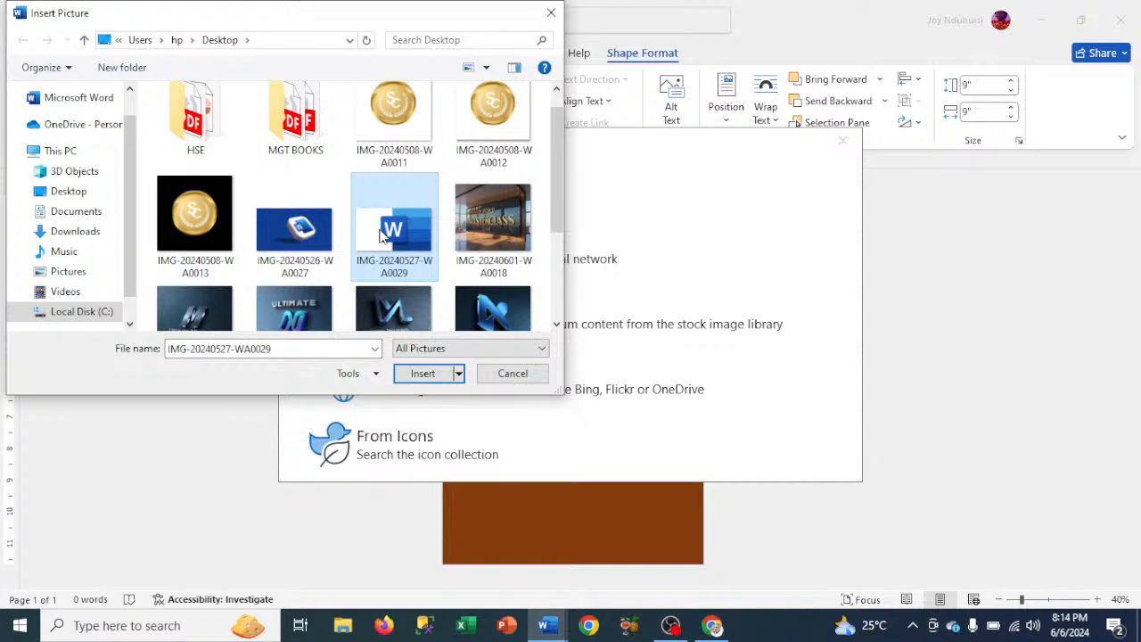
click(423, 374)
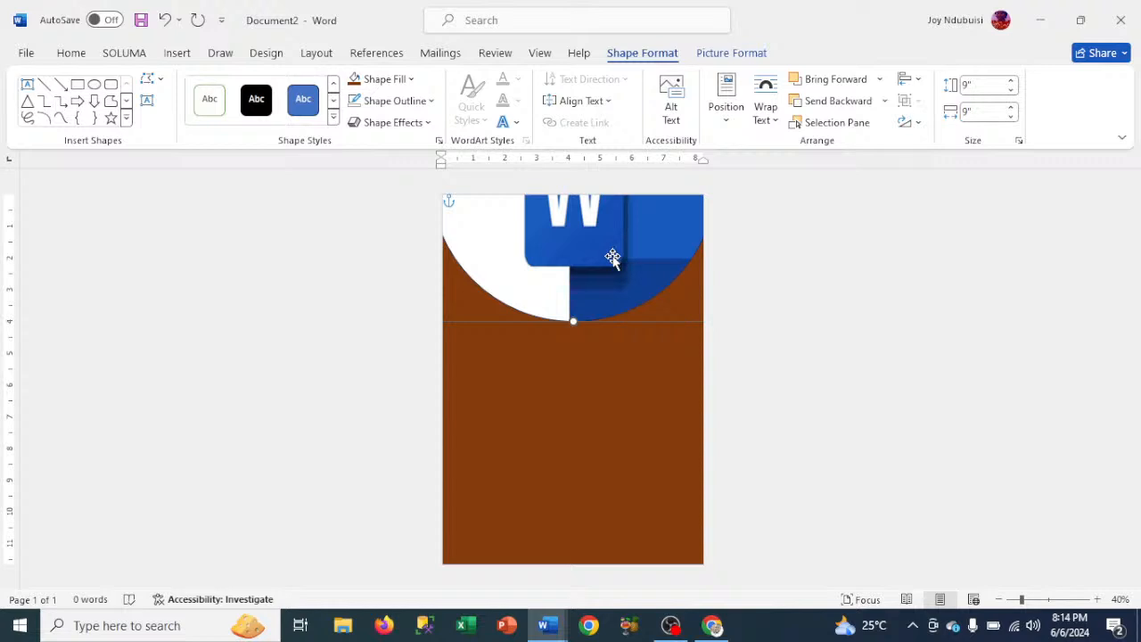
Step: Move the picture-filled circle slightly down along the page's vertical centre line and review its size and rotation settings
drag(613, 259, 611, 263)
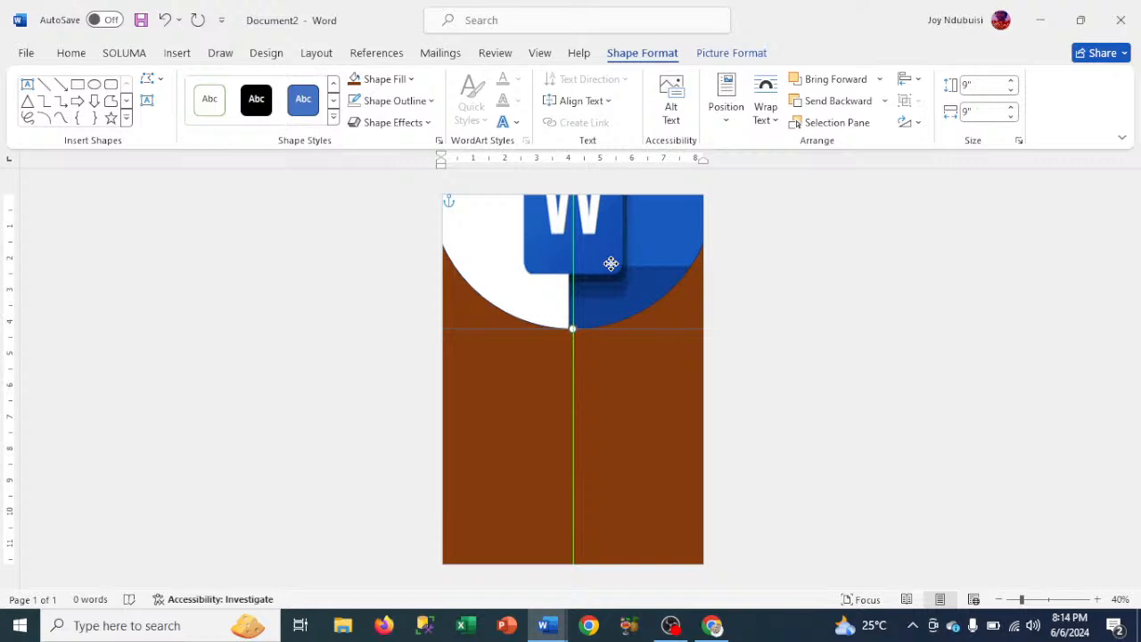
drag(610, 263, 611, 263)
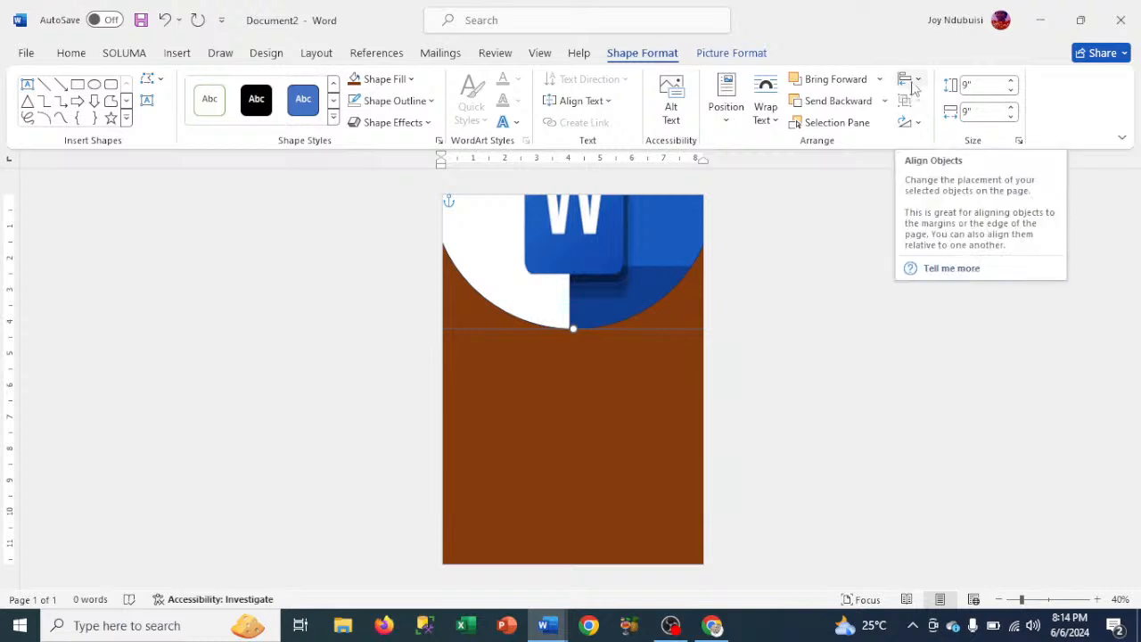
click(920, 124)
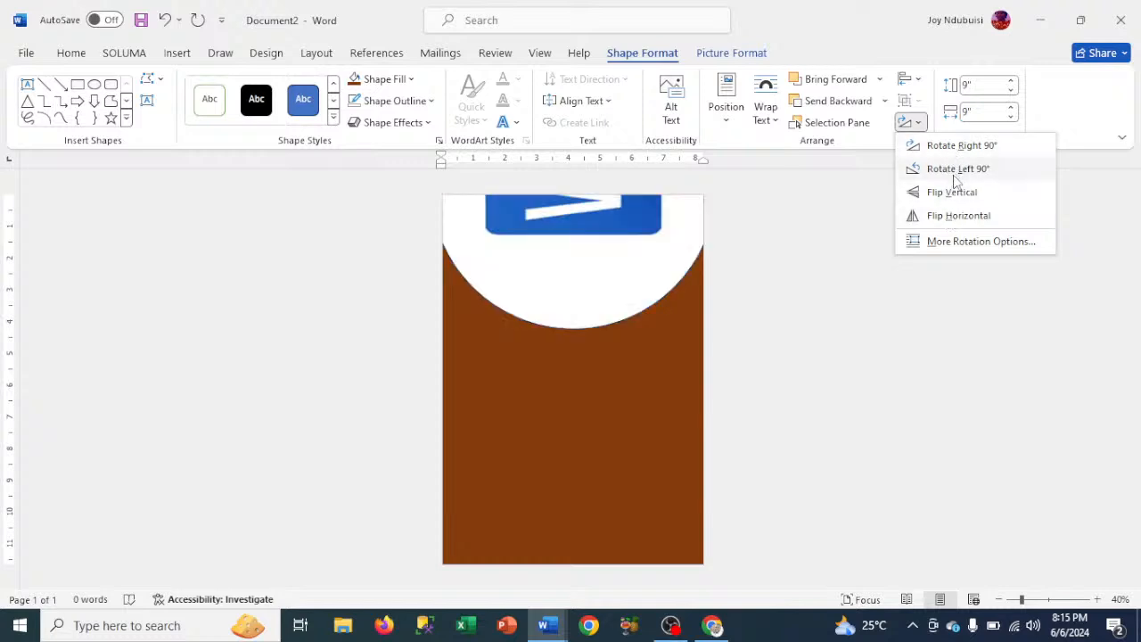
click(956, 243)
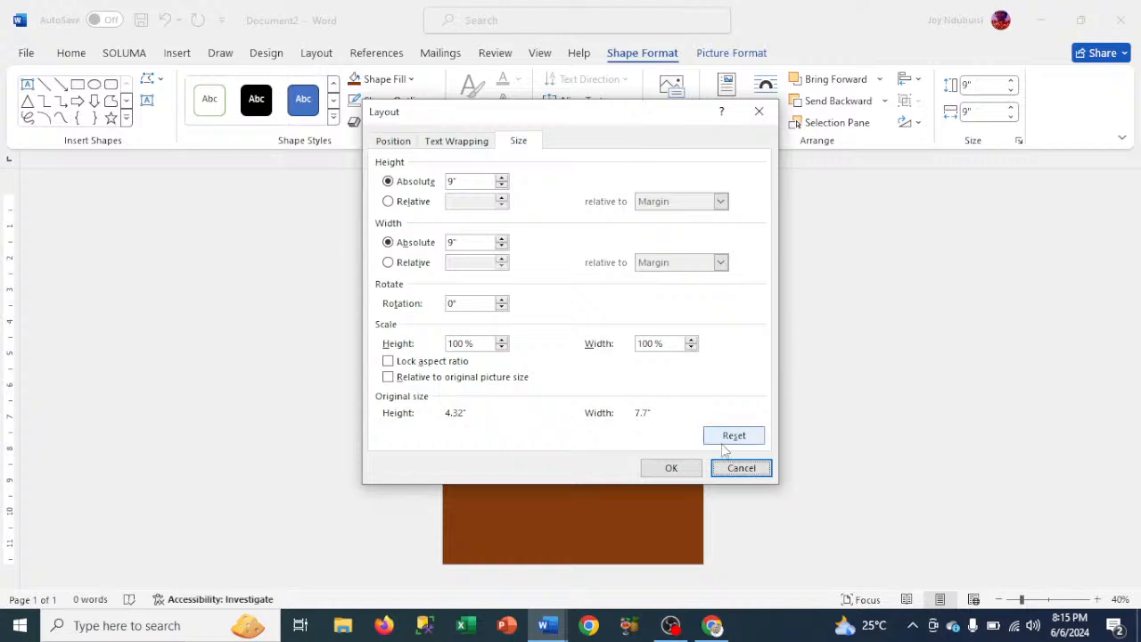
click(680, 469)
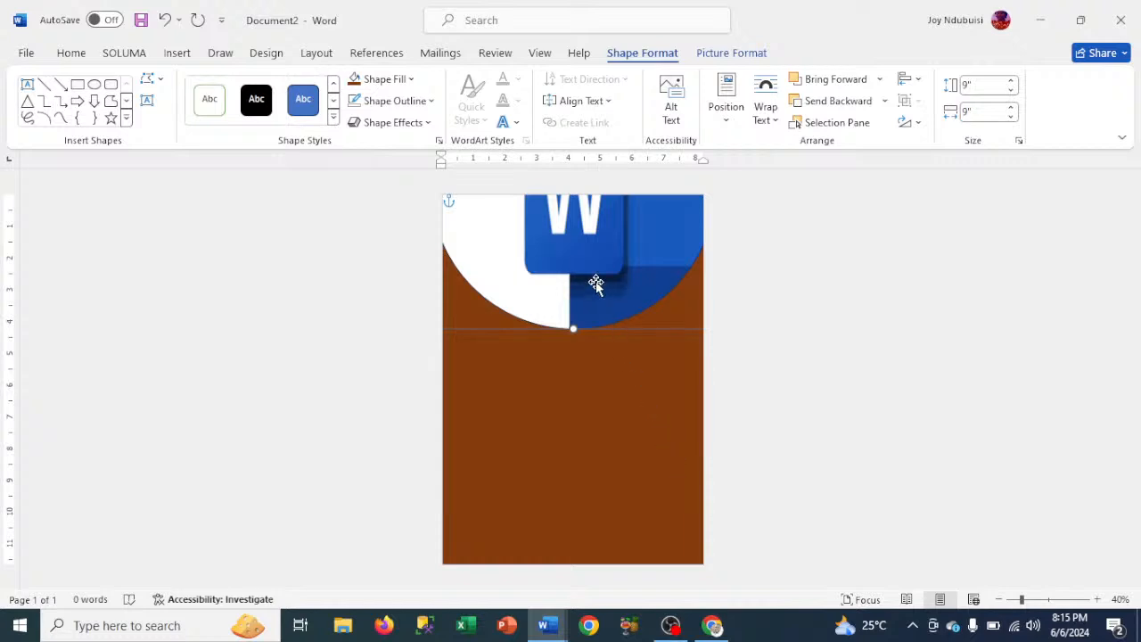
Step: Move the circle down to about the 5-inch ruler mark and try flipping it horizontally
drag(595, 284, 591, 308)
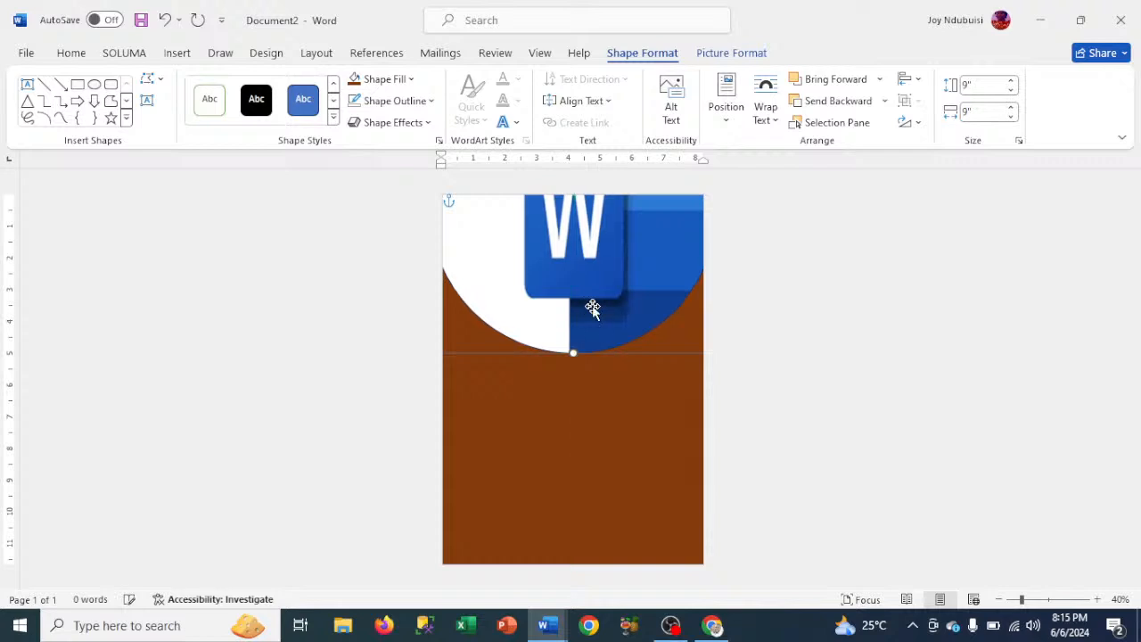
click(912, 122)
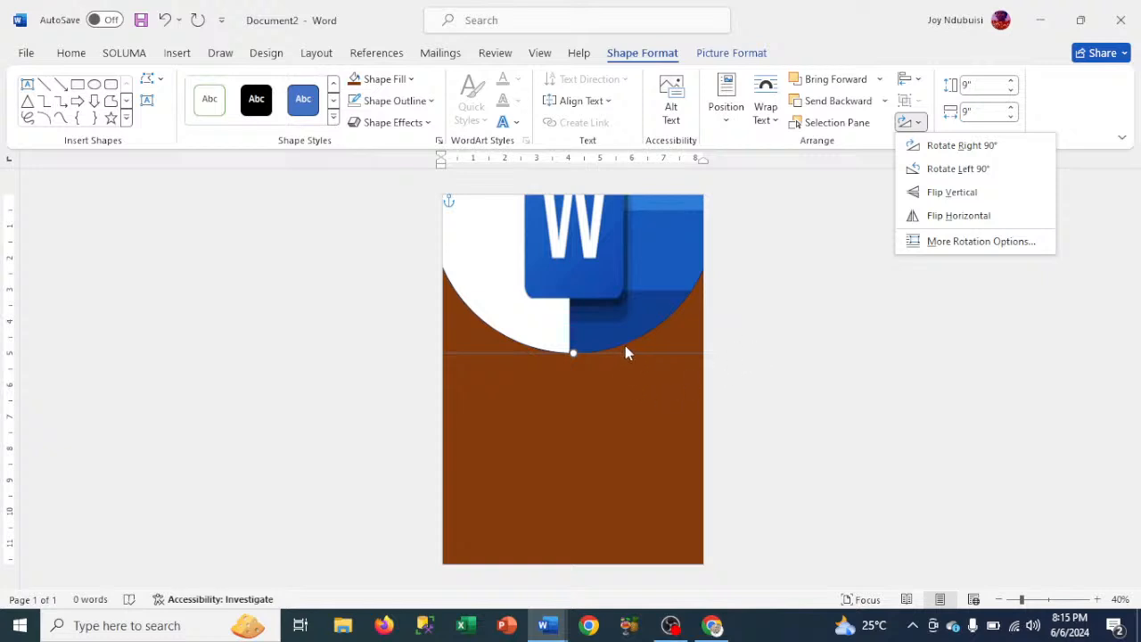
key(Up)
key(Up)
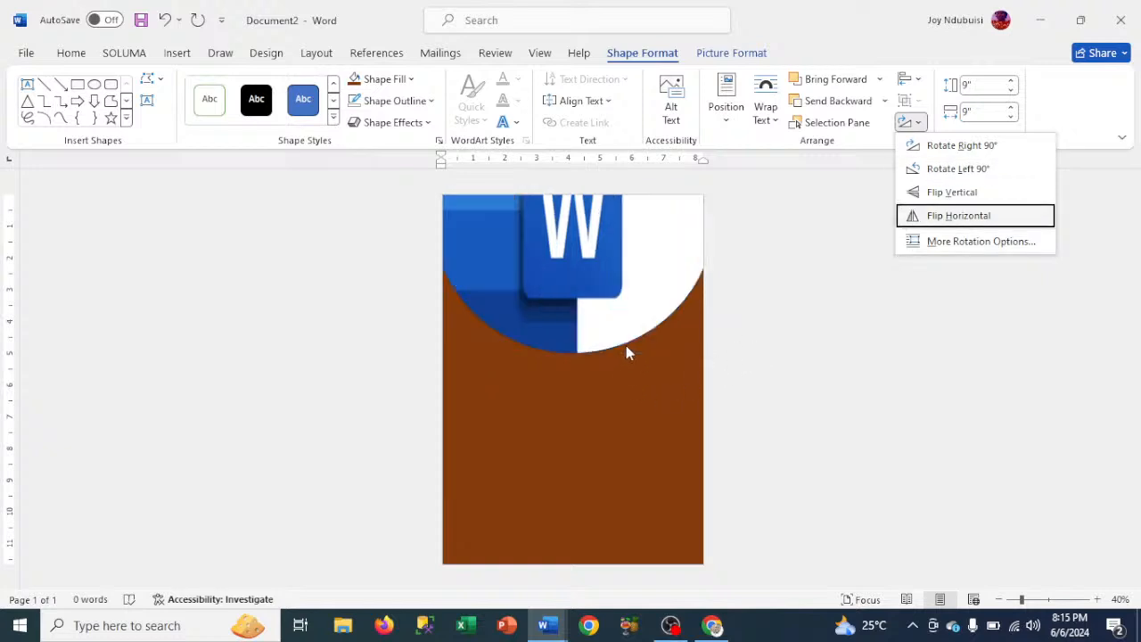
key(Return)
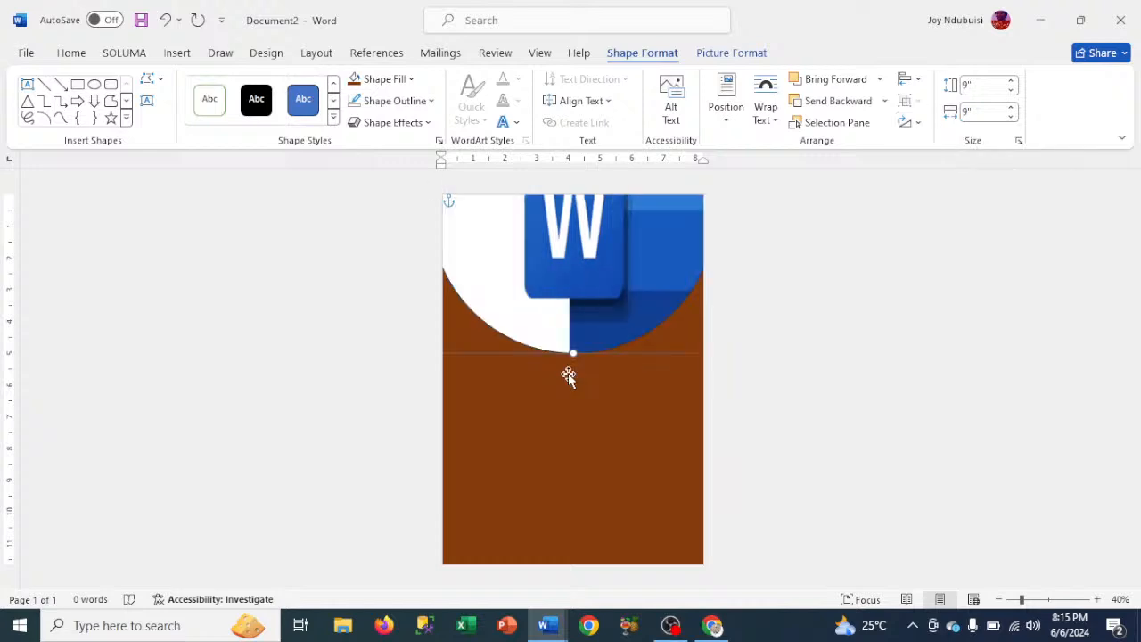
Step: Nudge the picture-filled circle up until its lower edge sits at about the 4-inch ruler mark
key(Up)
key(Up)
key(Up)
key(Up)
key(Up)
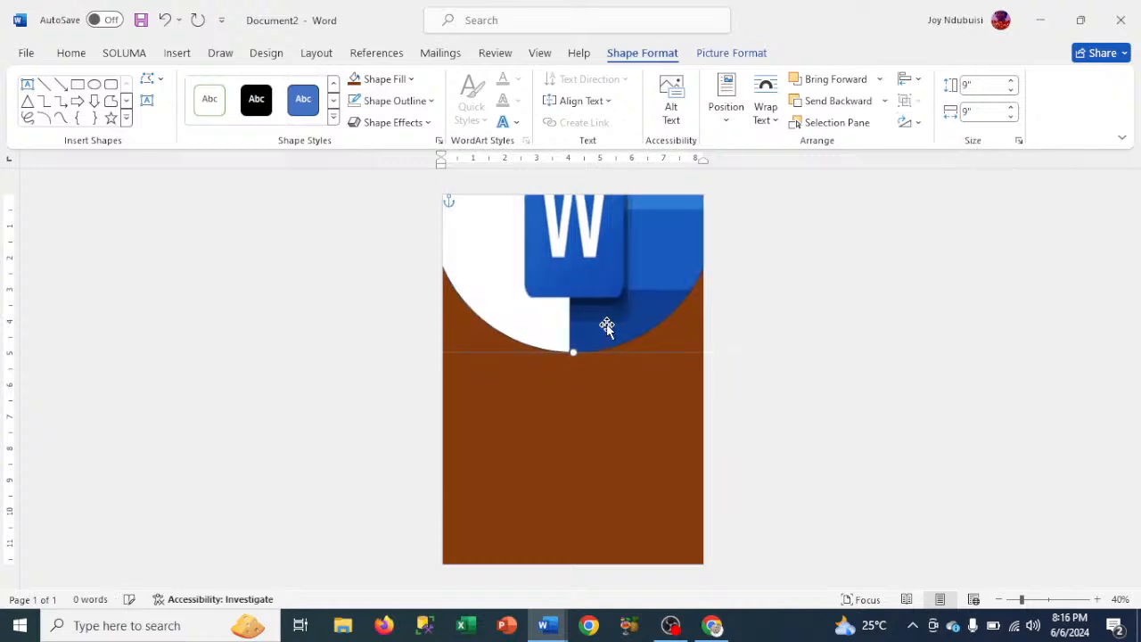
key(Up)
key(Up)
key(Up)
key(Up)
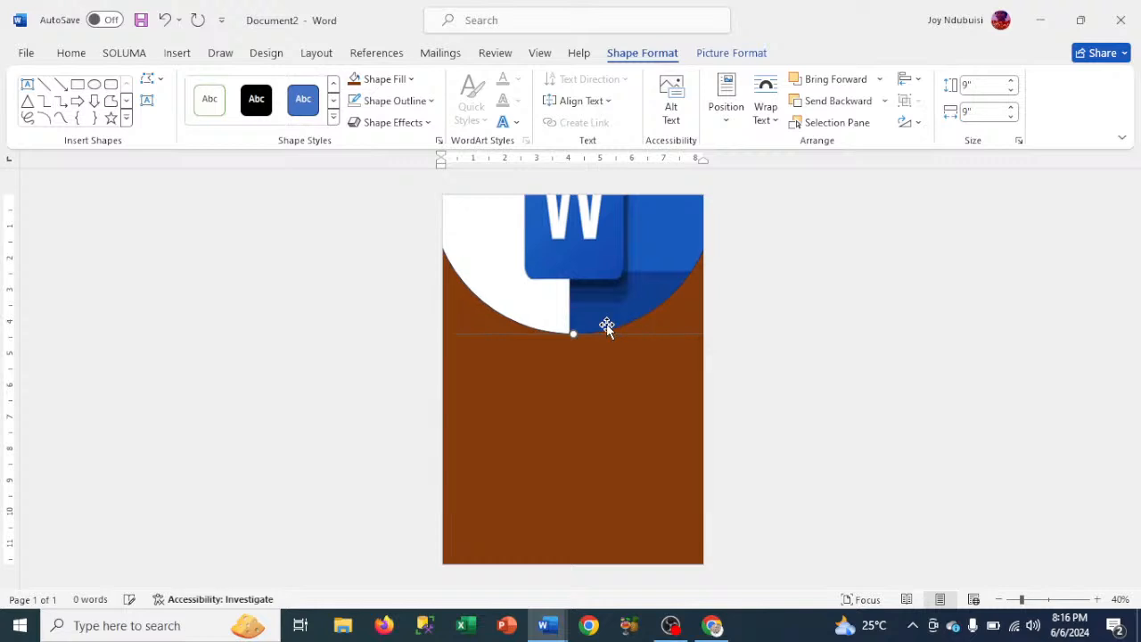
key(Up)
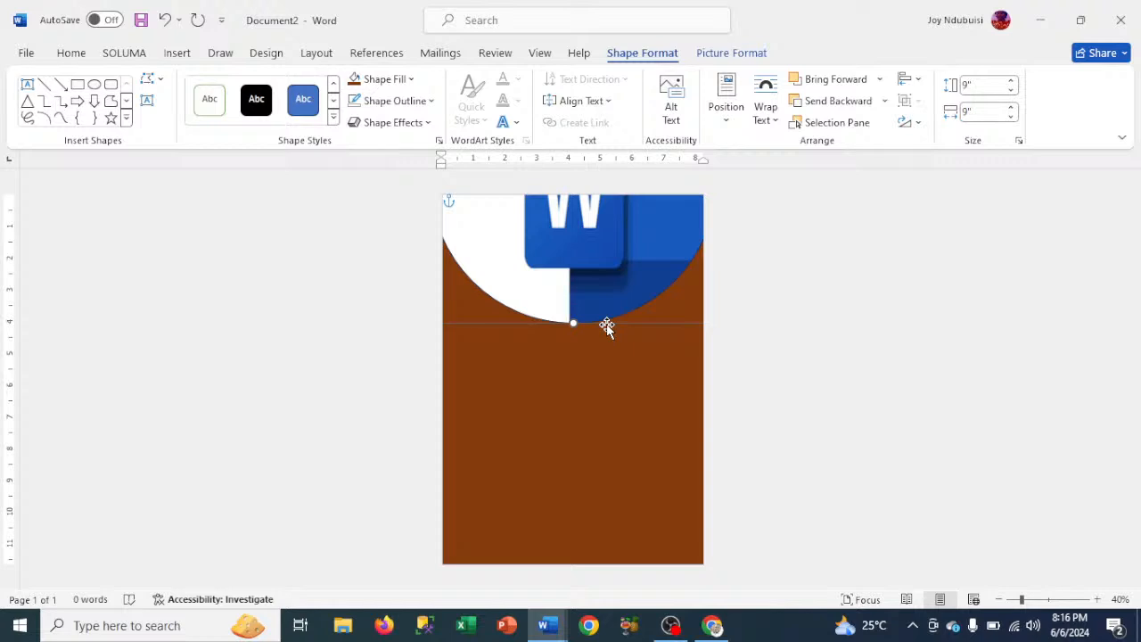
Step: Fit the picture inside the circle with the crop Fit option and shift it down to fill the circle's visible lower part
click(726, 54)
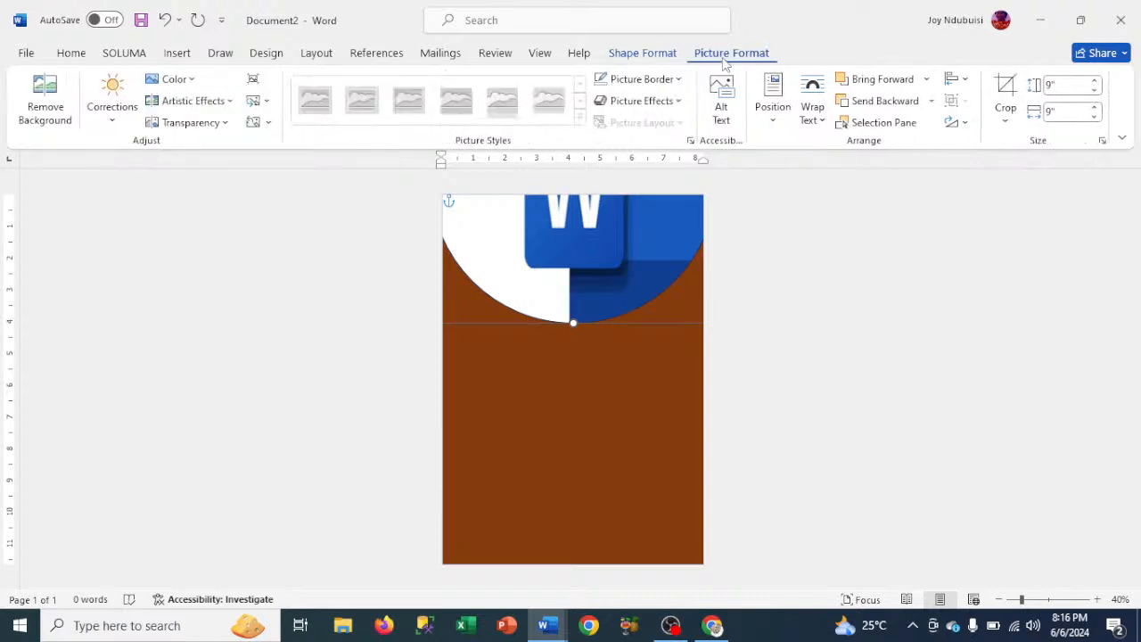
click(1005, 125)
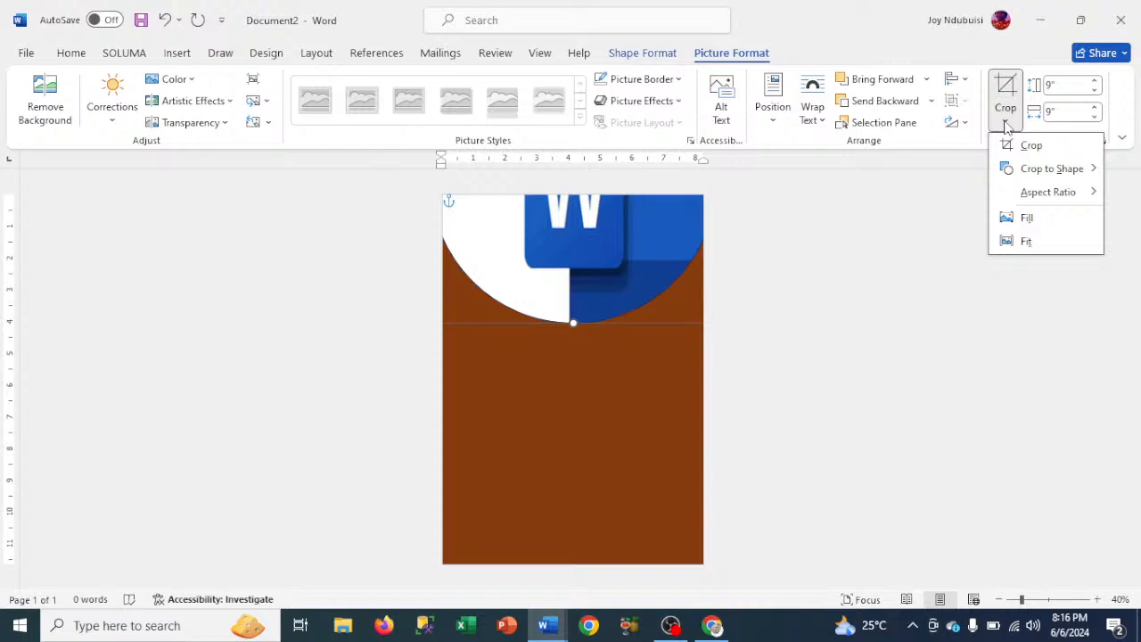
click(1005, 125)
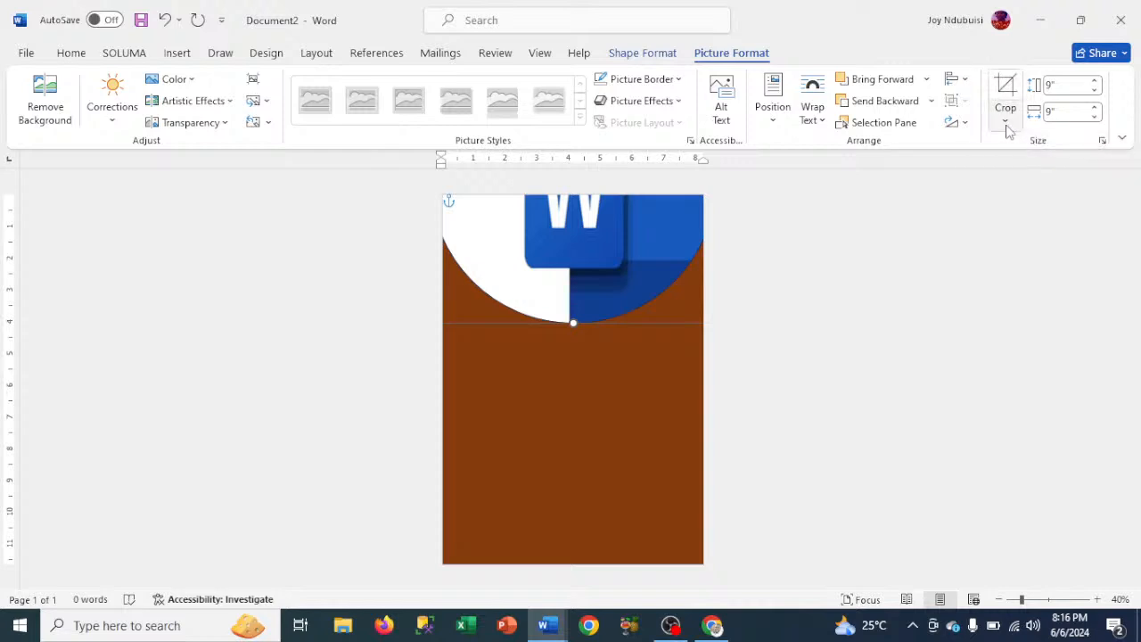
click(1007, 125)
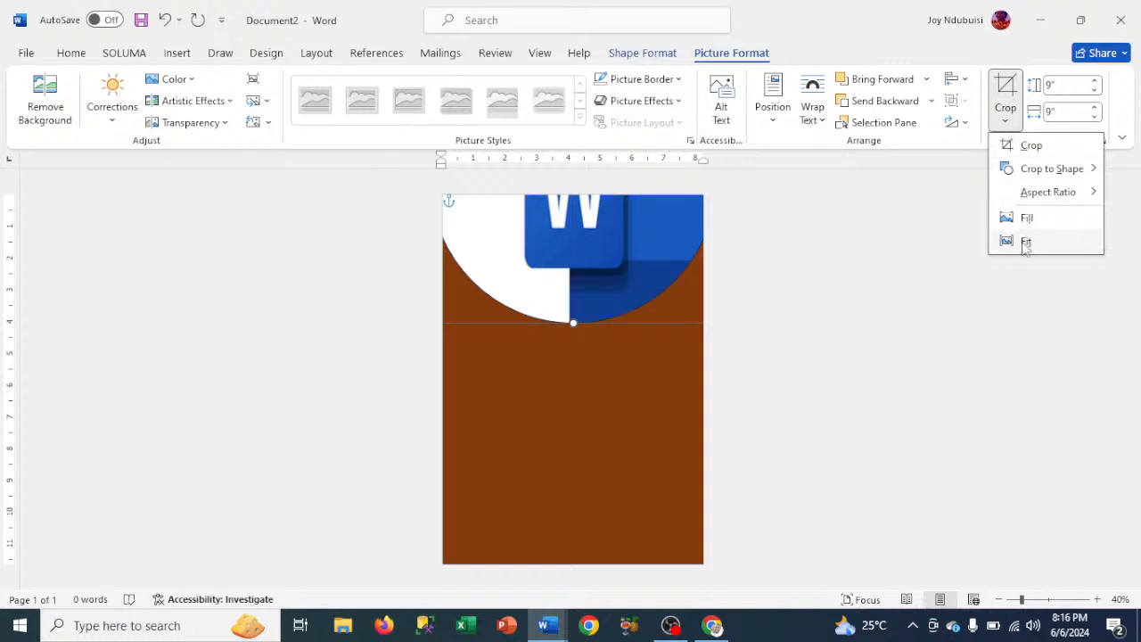
click(1025, 243)
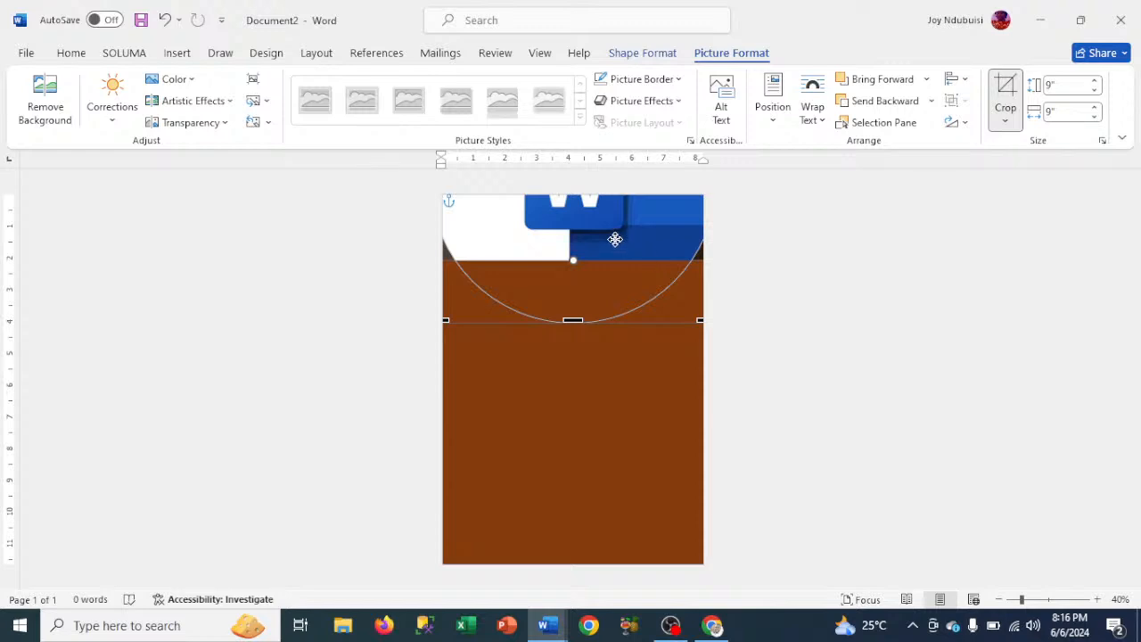
drag(615, 238, 613, 300)
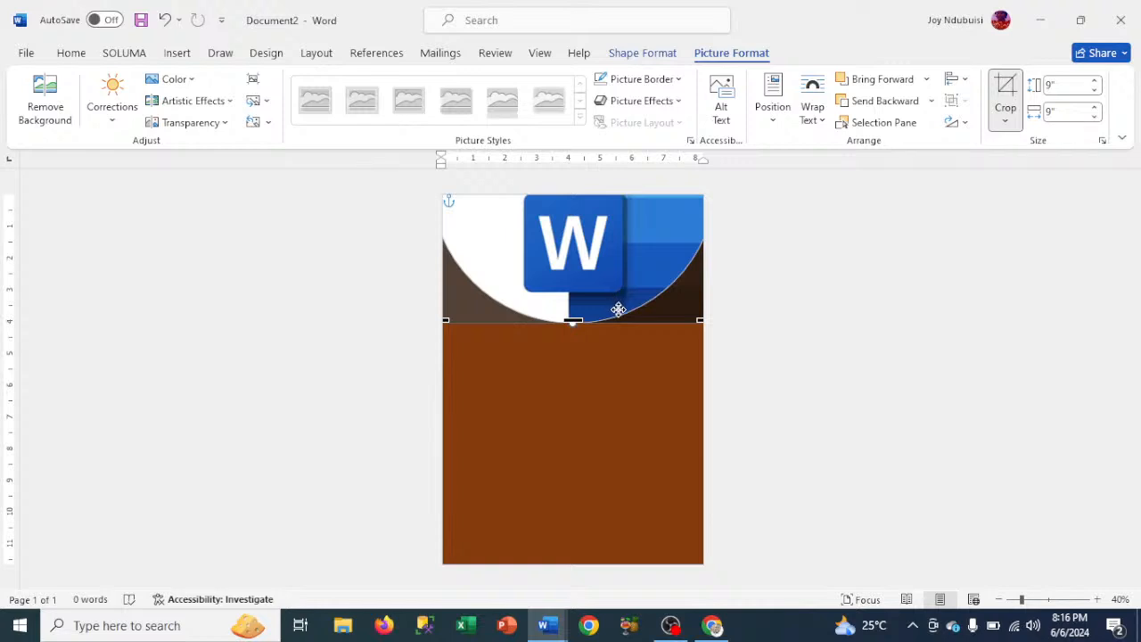
key(Escape)
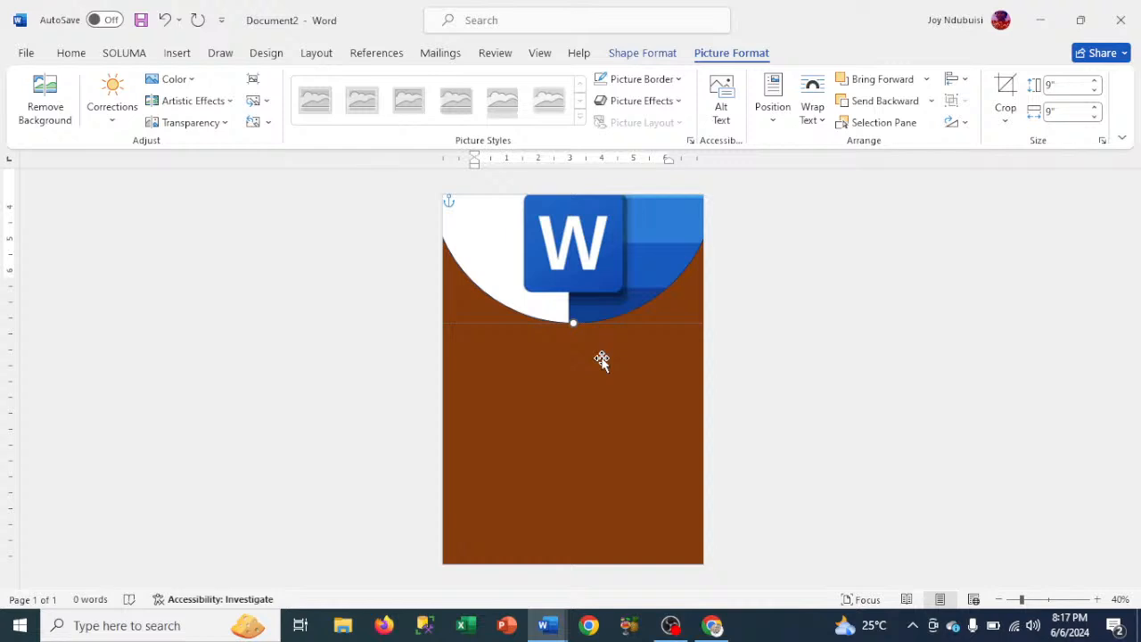
Step: Change the full-page background rectangle's fill to a dark blue theme shade
click(569, 421)
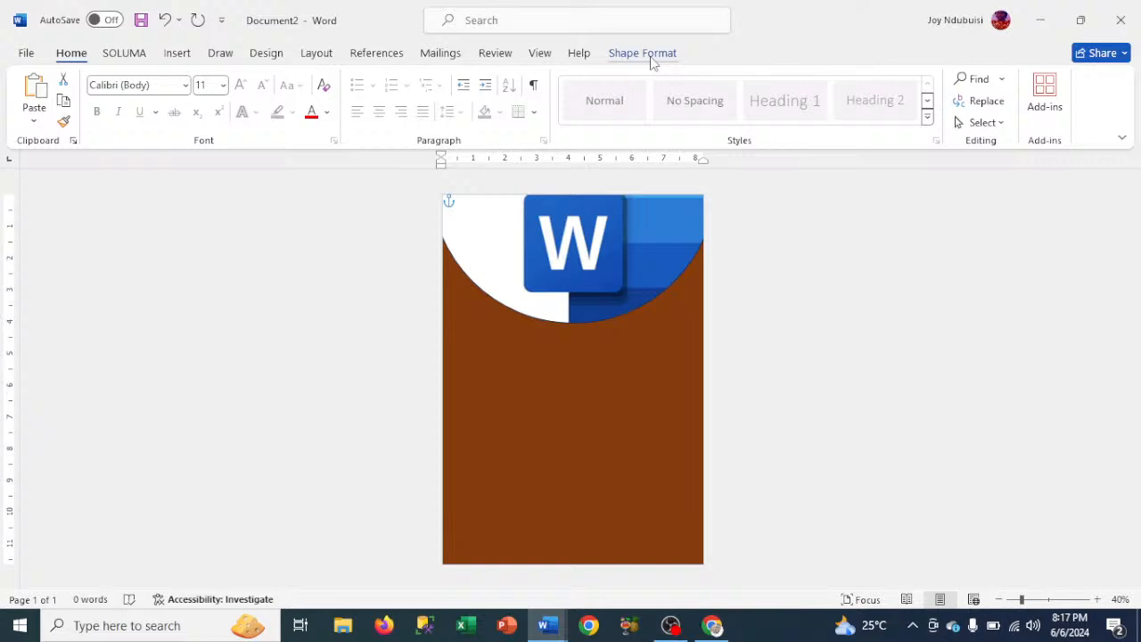
click(651, 55)
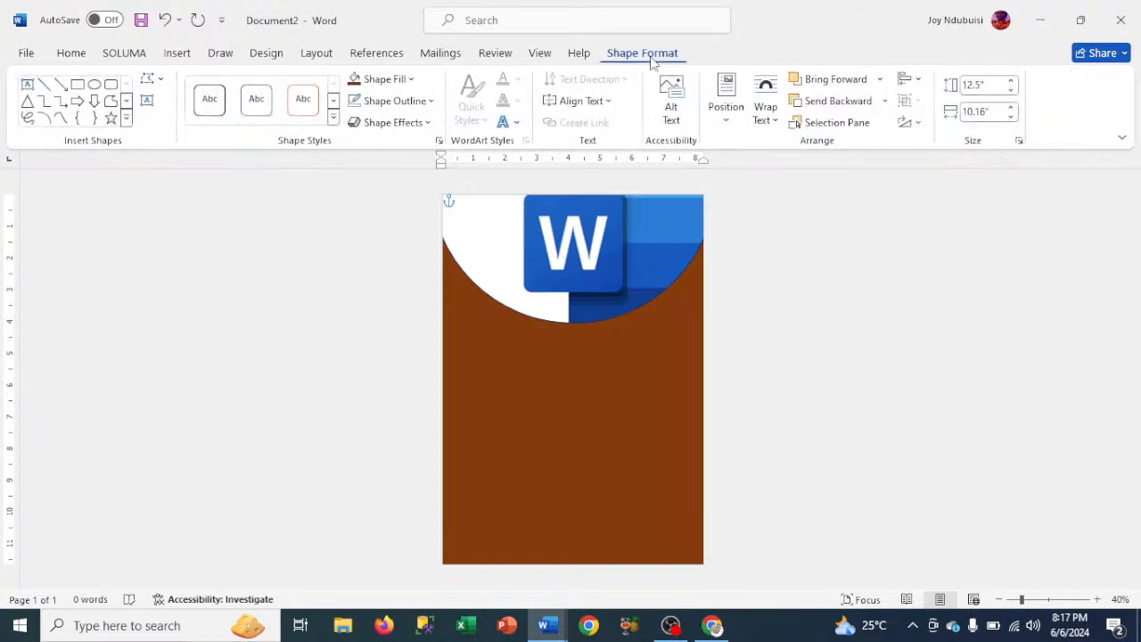
click(381, 82)
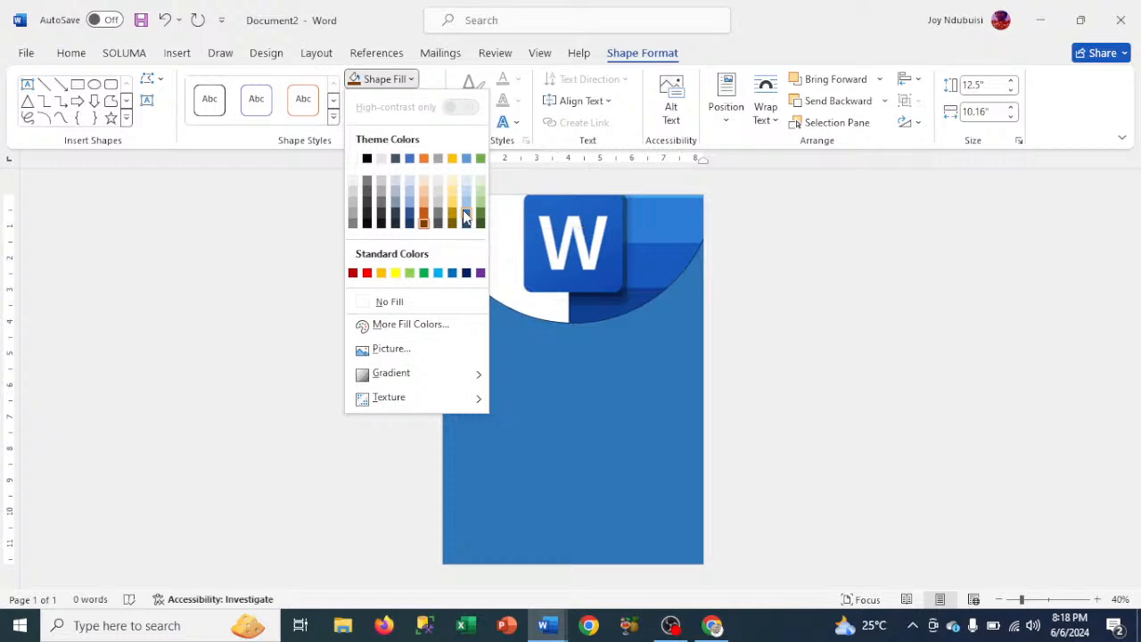
click(464, 215)
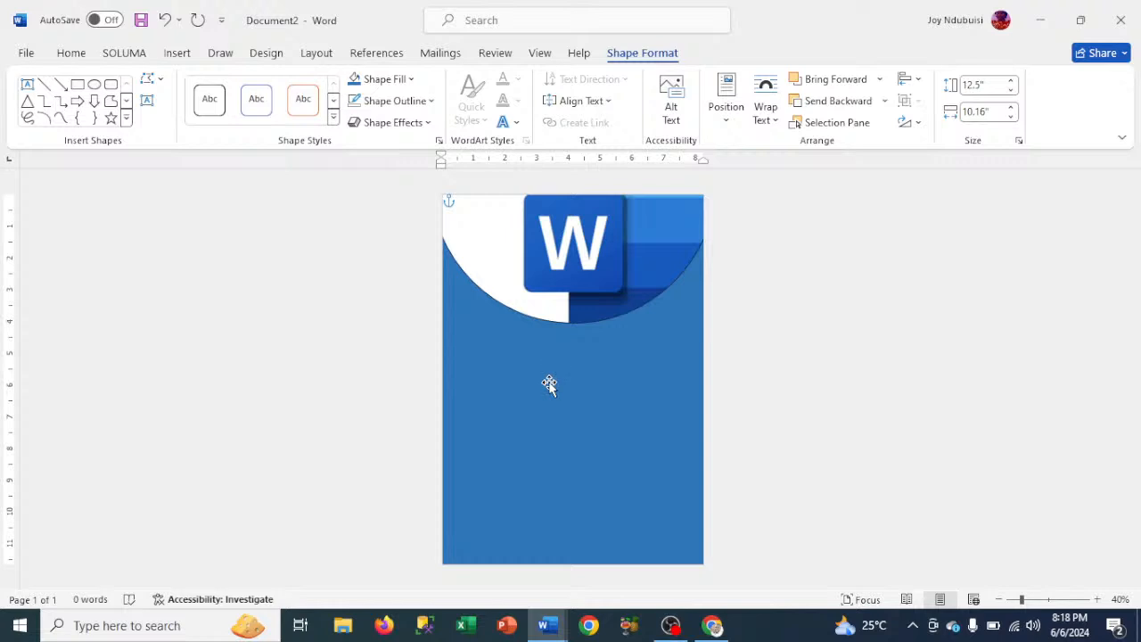
Step: Draw an oval about 4.87 inches wide and 4.21 inches high, overlapping the lower-left part of the picture-filled circle
click(526, 301)
click(526, 301)
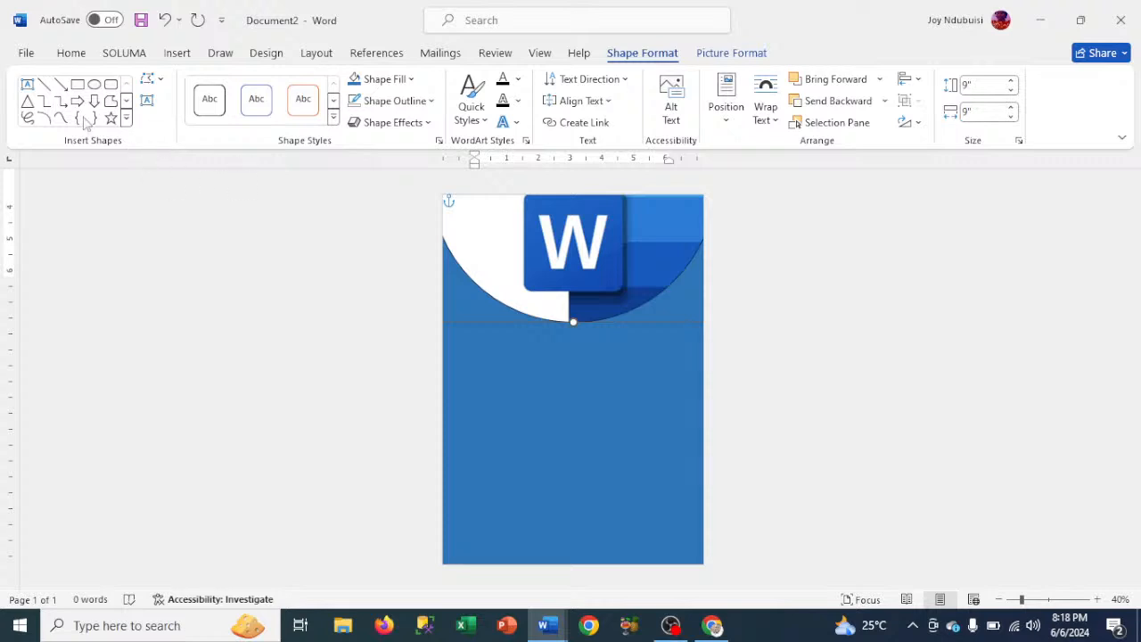
click(93, 85)
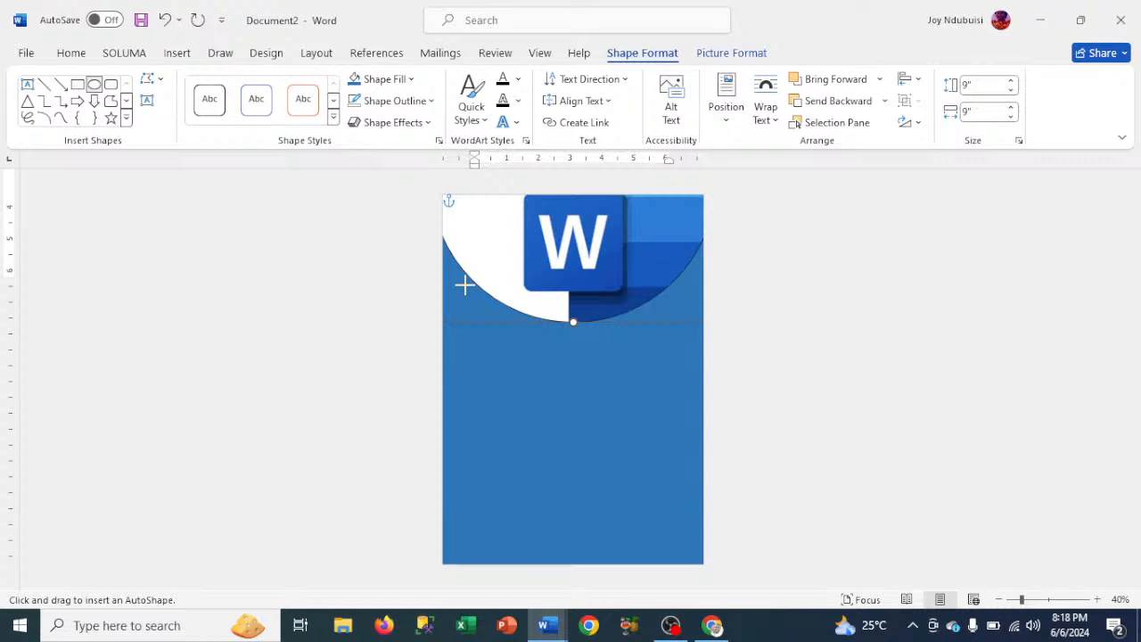
mouse_move(450, 294)
mouse_down()
mouse_move(627, 374)
mouse_move(604, 384)
mouse_move(602, 428)
mouse_up()
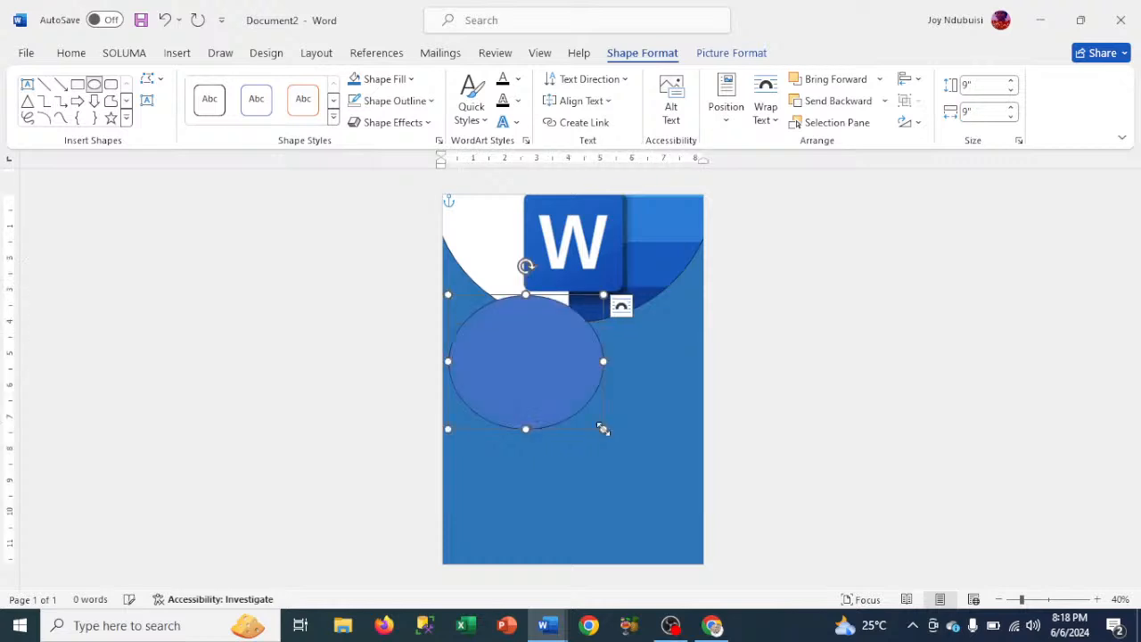
Step: Place the oval partly off the page's upper left edge, behind the picture-filled circle, with its lower edge at about the 4.5-inch mark
drag(526, 354, 467, 274)
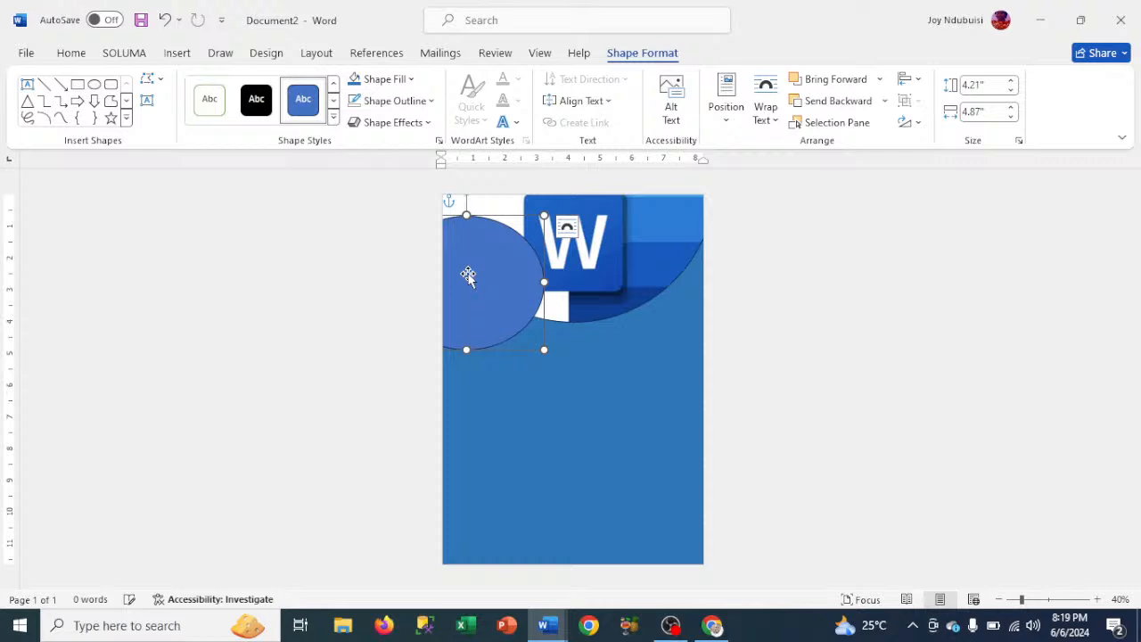
click(858, 105)
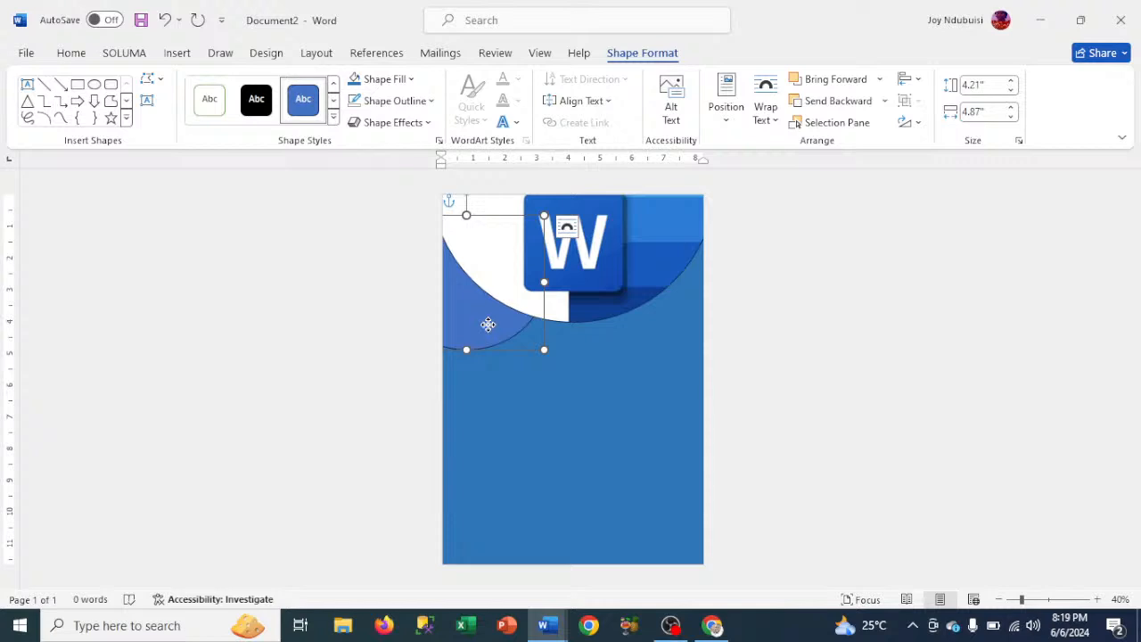
drag(487, 324, 485, 314)
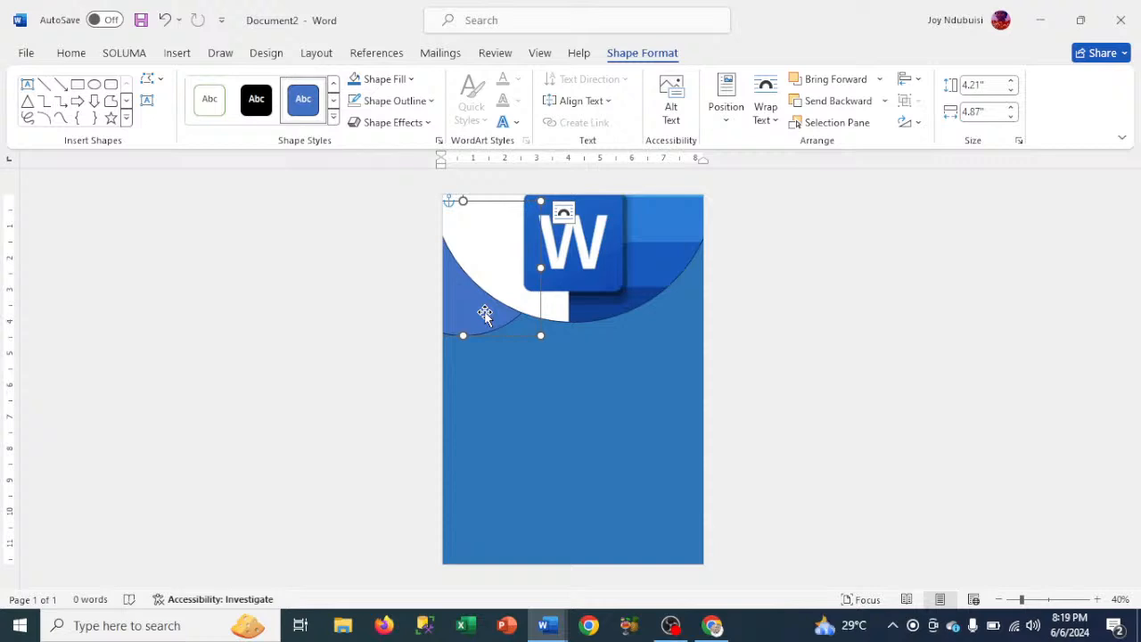
Step: Fill the oval with a pale blue theme shade and remove its outline
click(381, 80)
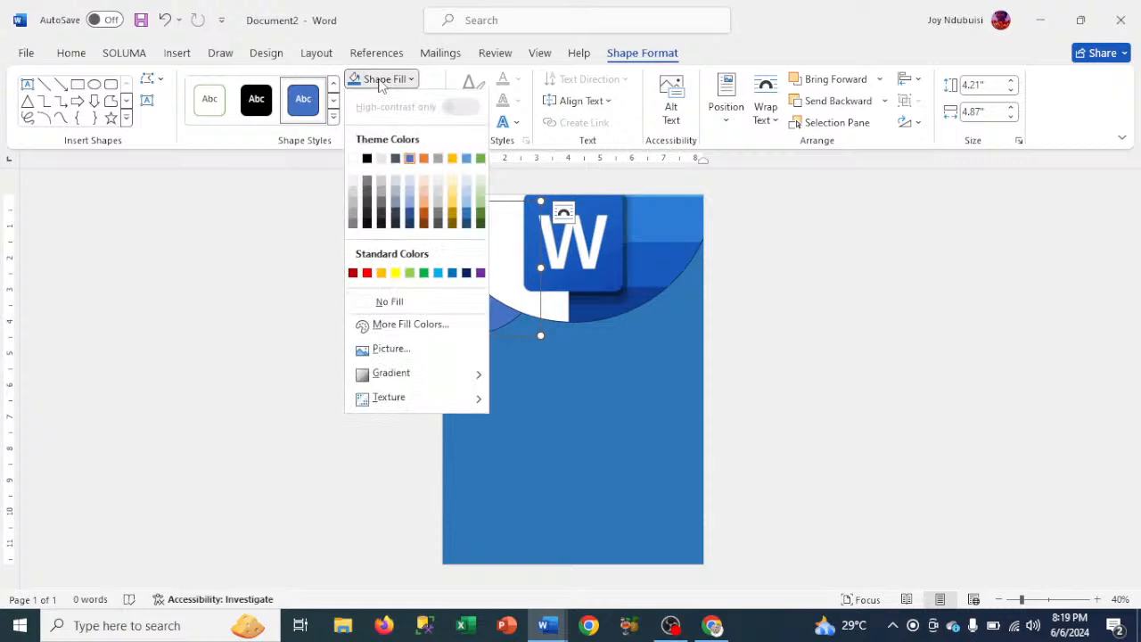
click(466, 192)
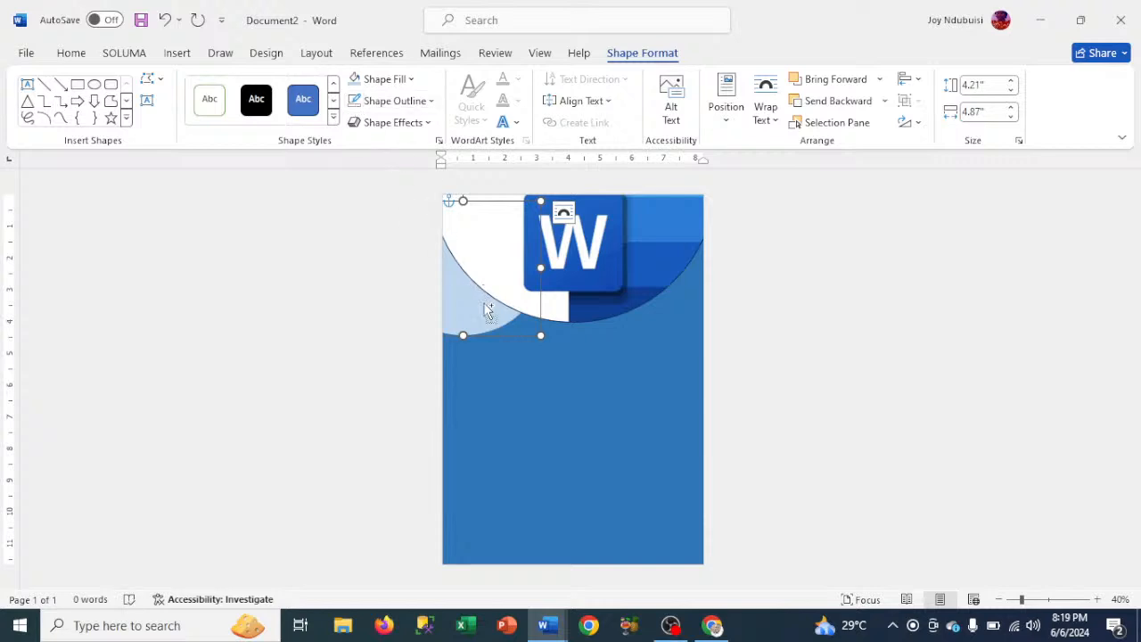
Step: Duplicate the pale blue oval, shift the copy slightly lower, and send it to the back
key(ctrl+d)
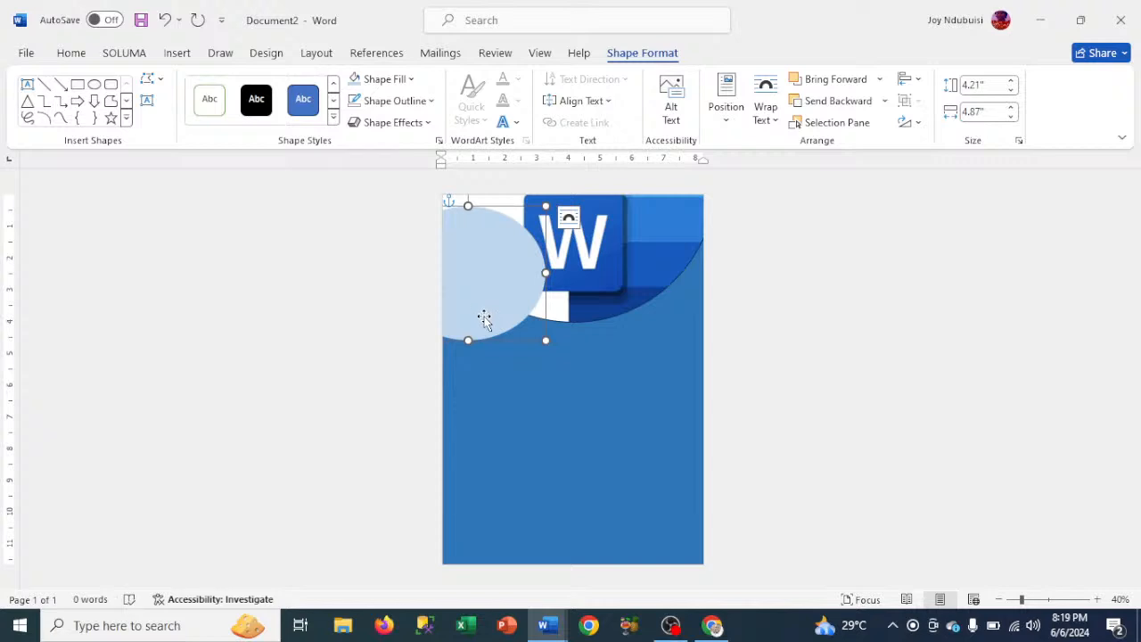
mouse_move(484, 320)
mouse_down()
mouse_move(481, 341)
mouse_move(463, 349)
mouse_move(479, 340)
mouse_up()
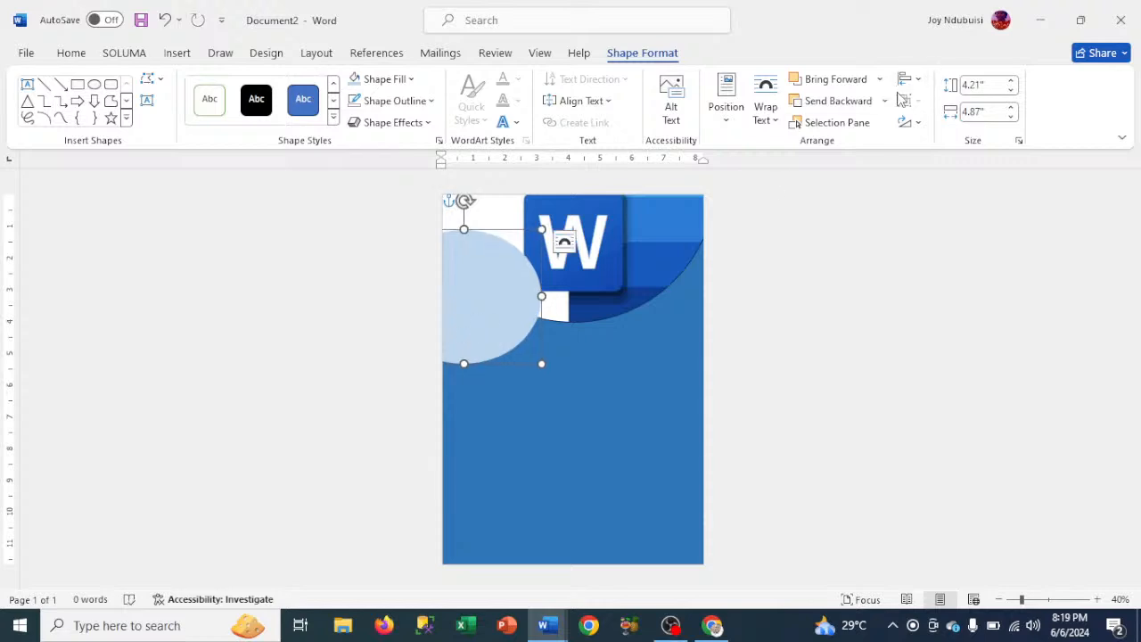
click(869, 107)
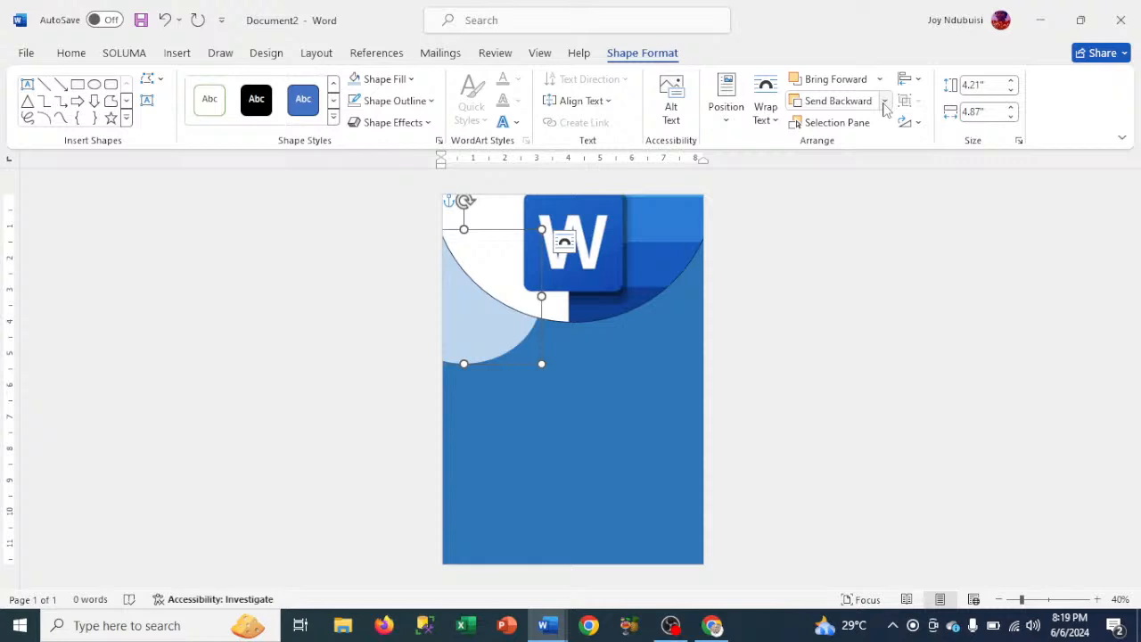
click(884, 101)
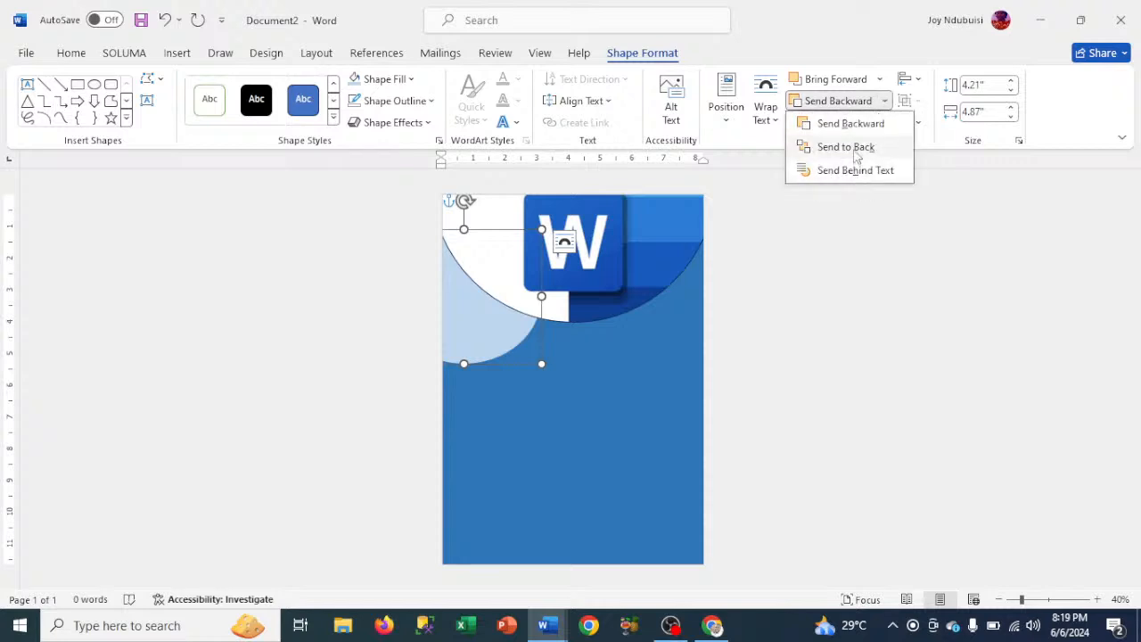
click(847, 147)
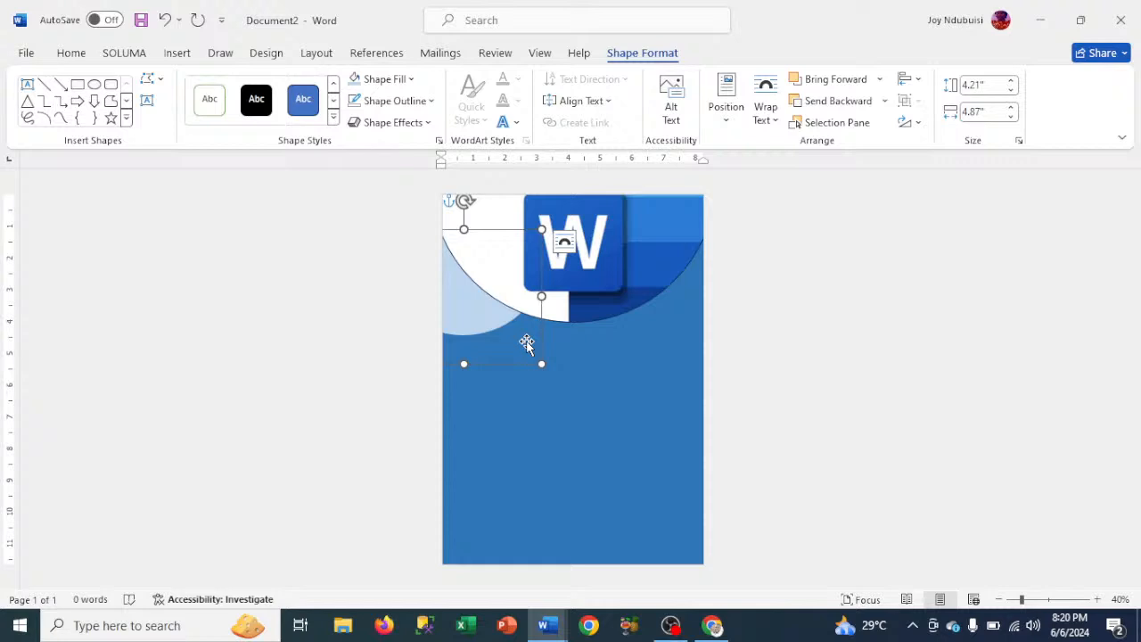
Step: Fill the copied oval with the next darker blue theme shade and bring it forward one level
click(383, 80)
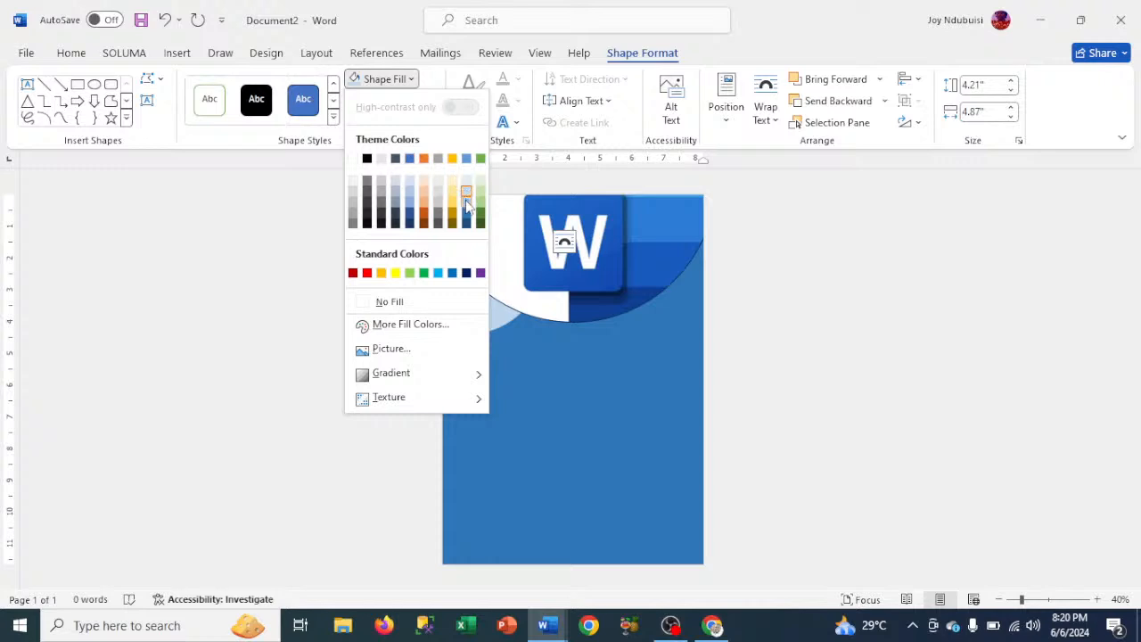
click(466, 205)
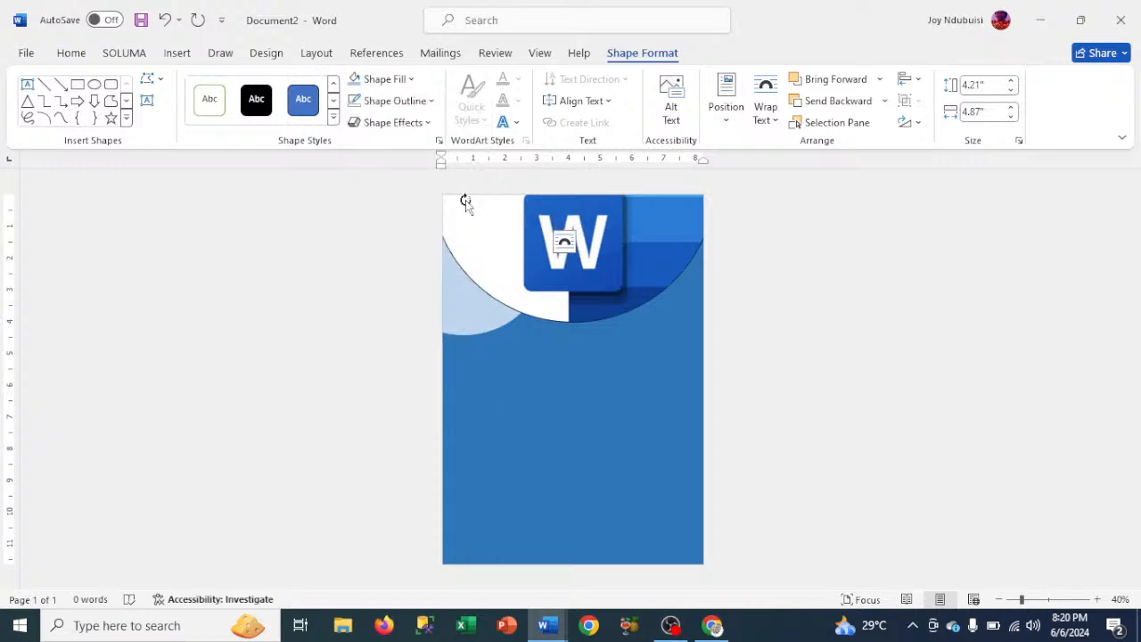
click(842, 80)
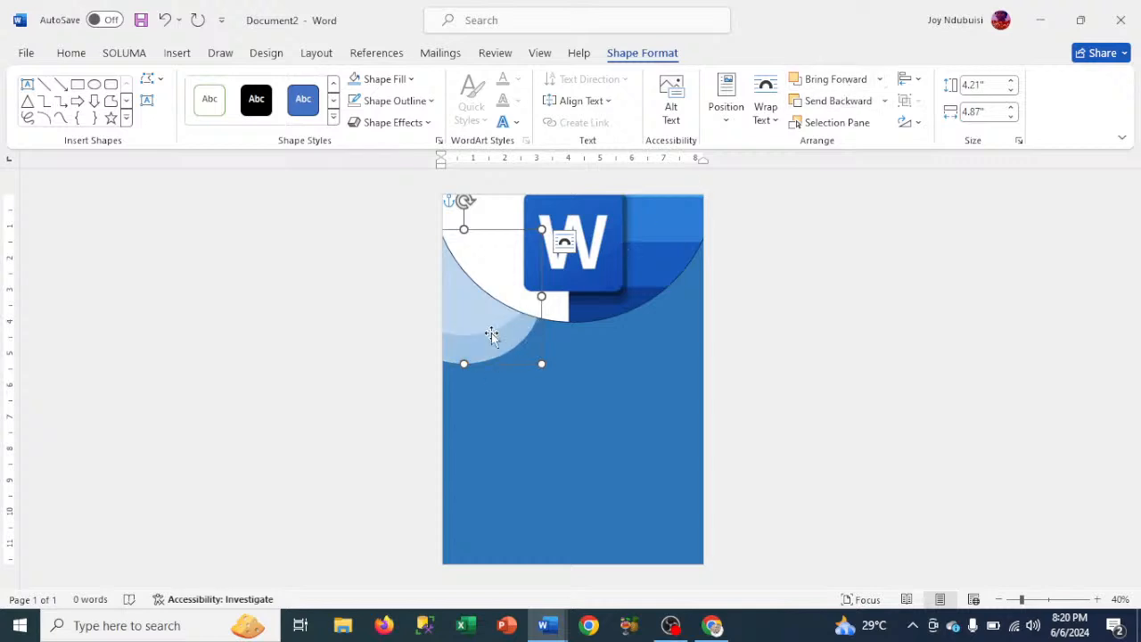
Step: Nudge the darker oval until it forms a crescent below and right of the pale oval, its lower edge at about 5.2 inches
key(Up)
key(Up)
key(Up)
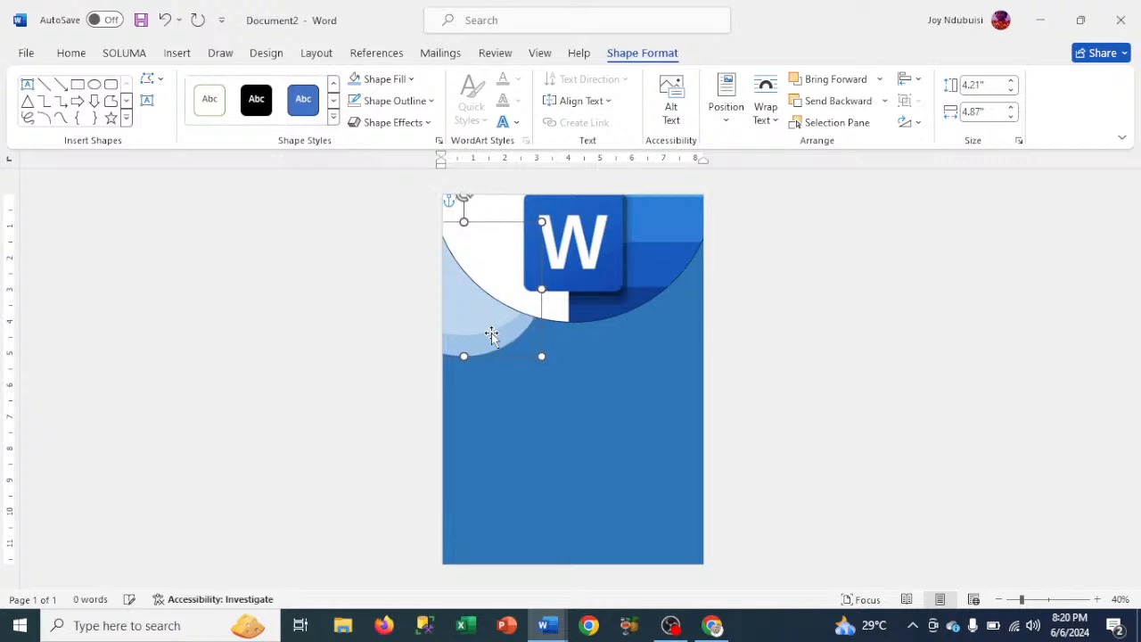
key(Left)
key(Left)
key(Left)
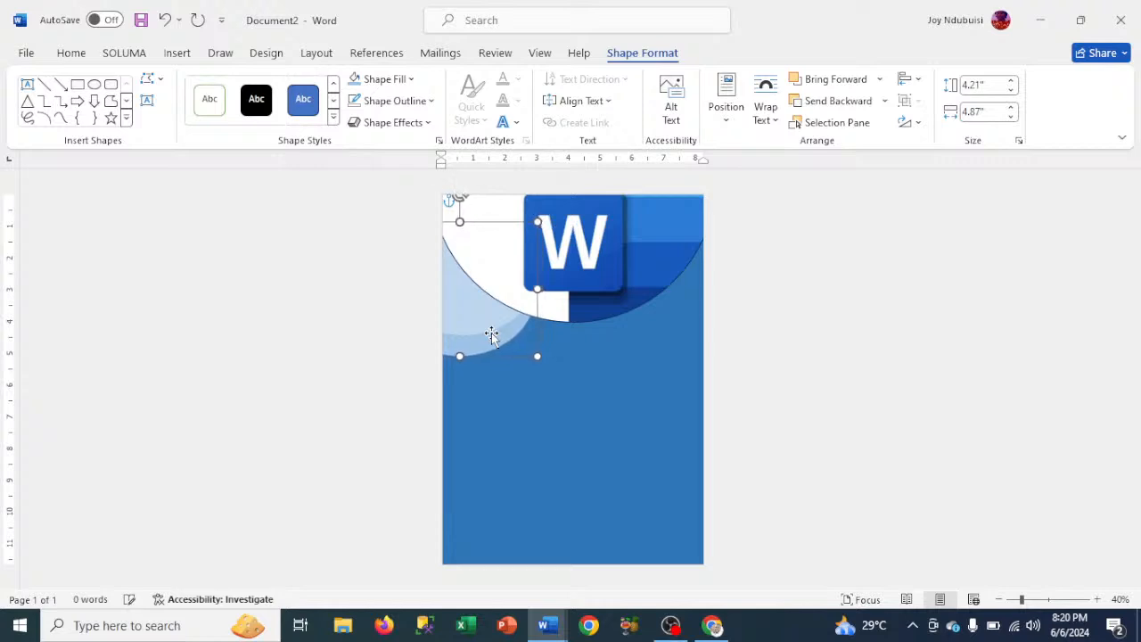
key(Left)
key(Left)
key(Left)
key(Left)
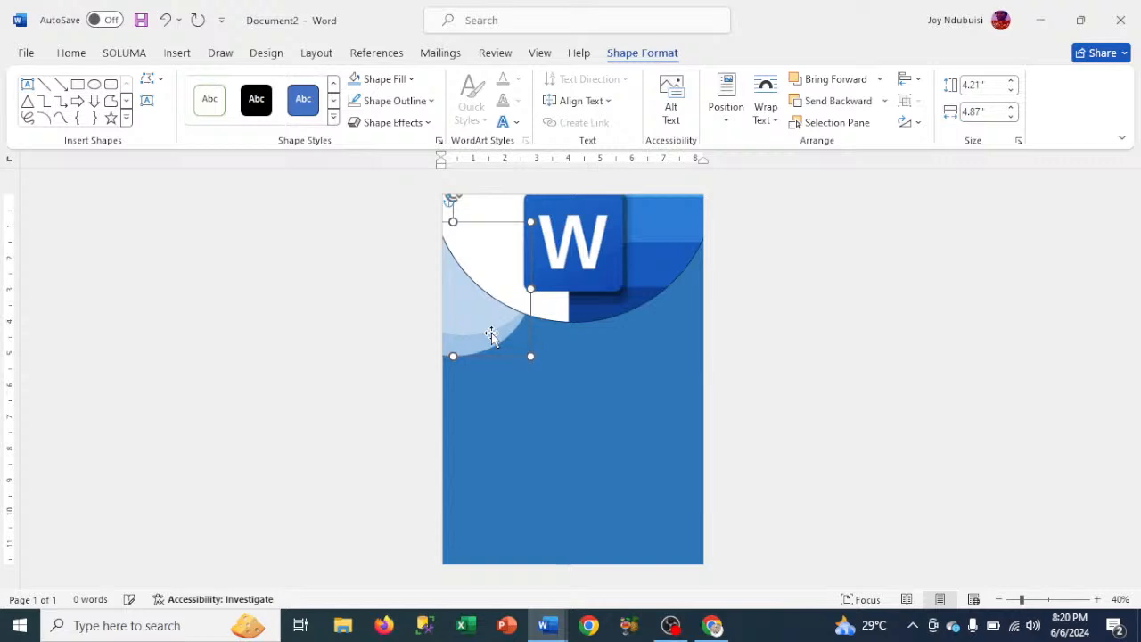
key(Up)
key(Up)
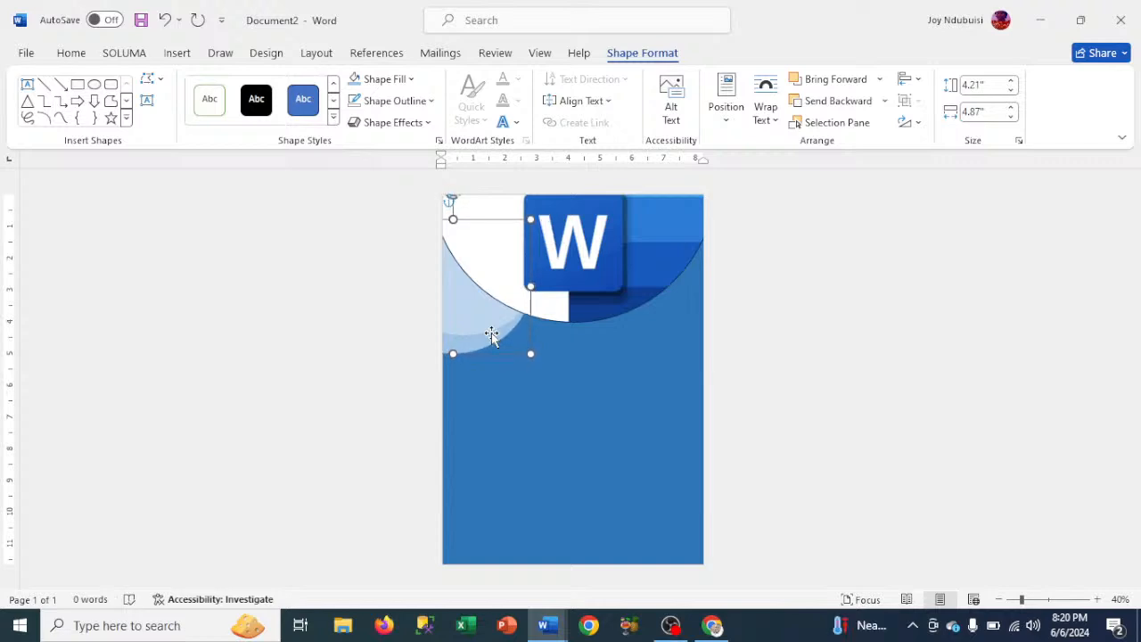
key(Right)
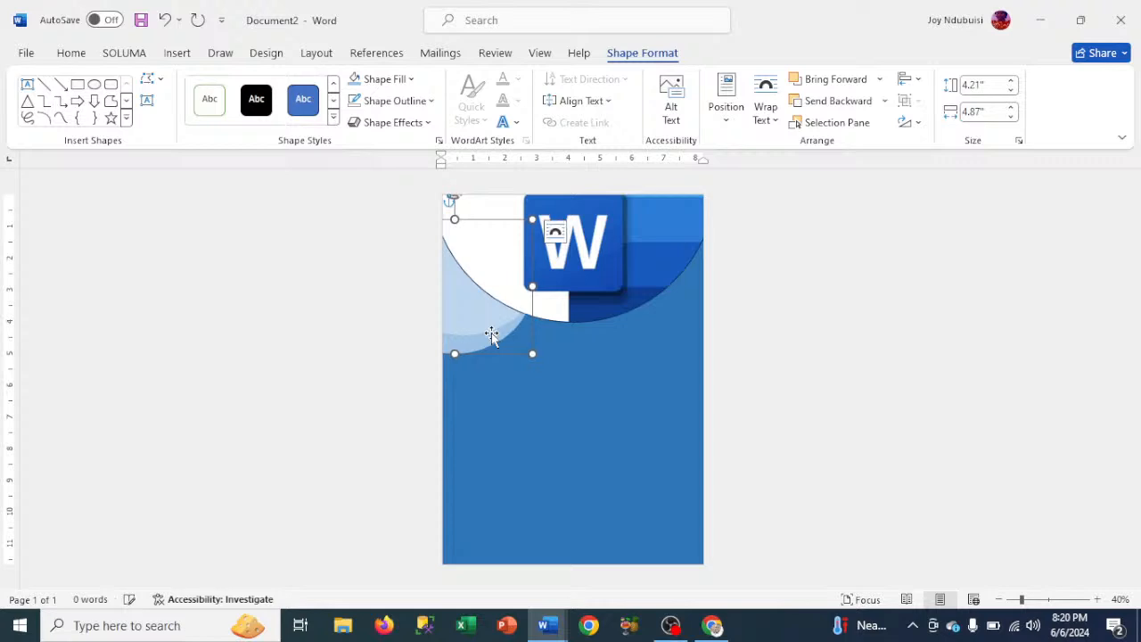
key(Right)
key(Right)
key(Right)
key(Left)
key(Left)
key(Left)
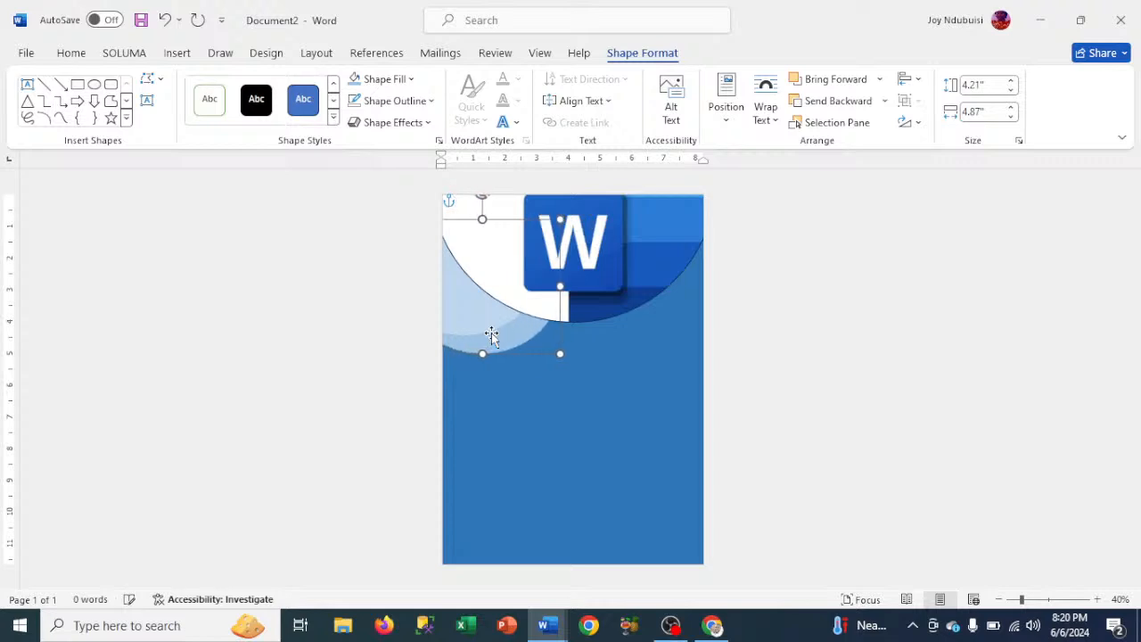
key(Down)
key(Down)
key(Down)
key(Down)
key(Down)
key(Down)
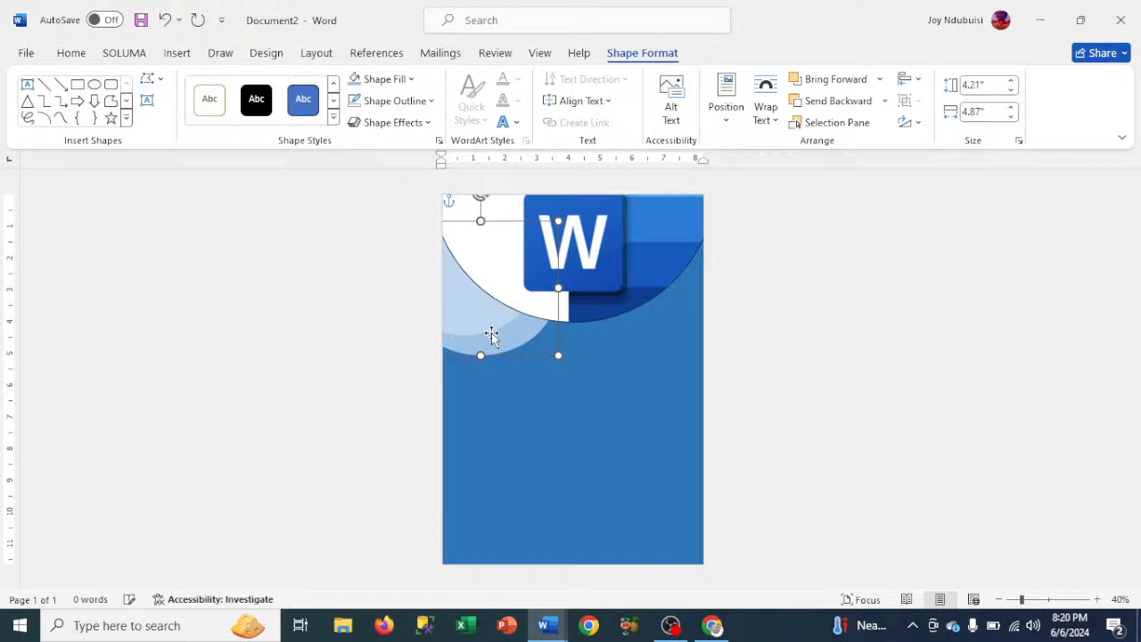
key(Left)
key(Left)
key(Left)
key(Left)
key(Left)
key(Left)
key(Left)
key(Left)
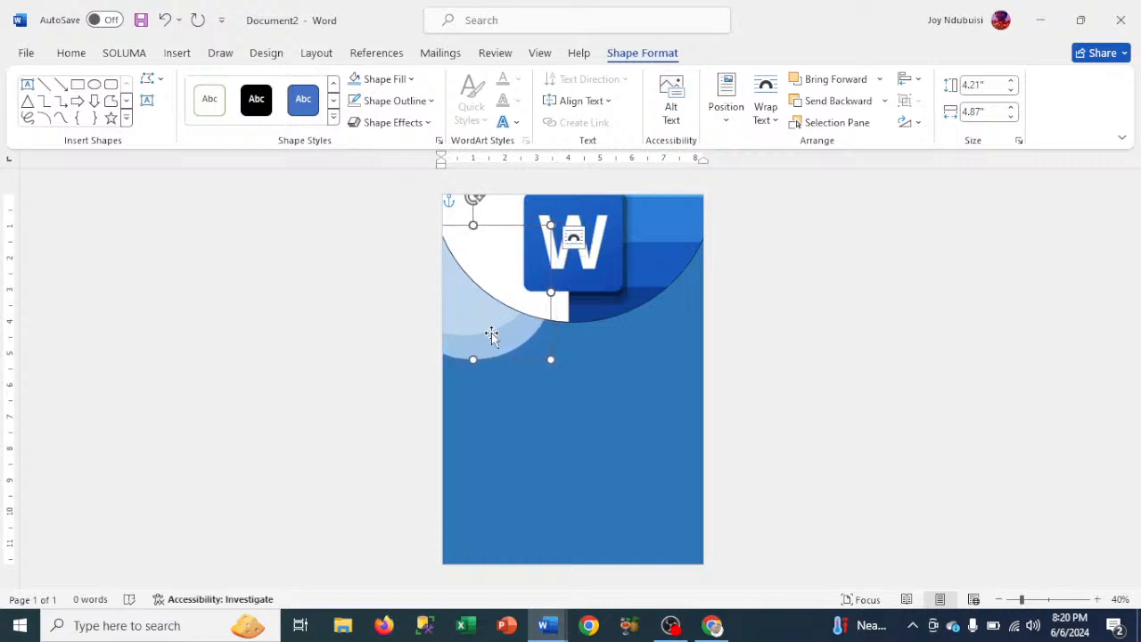
key(Left)
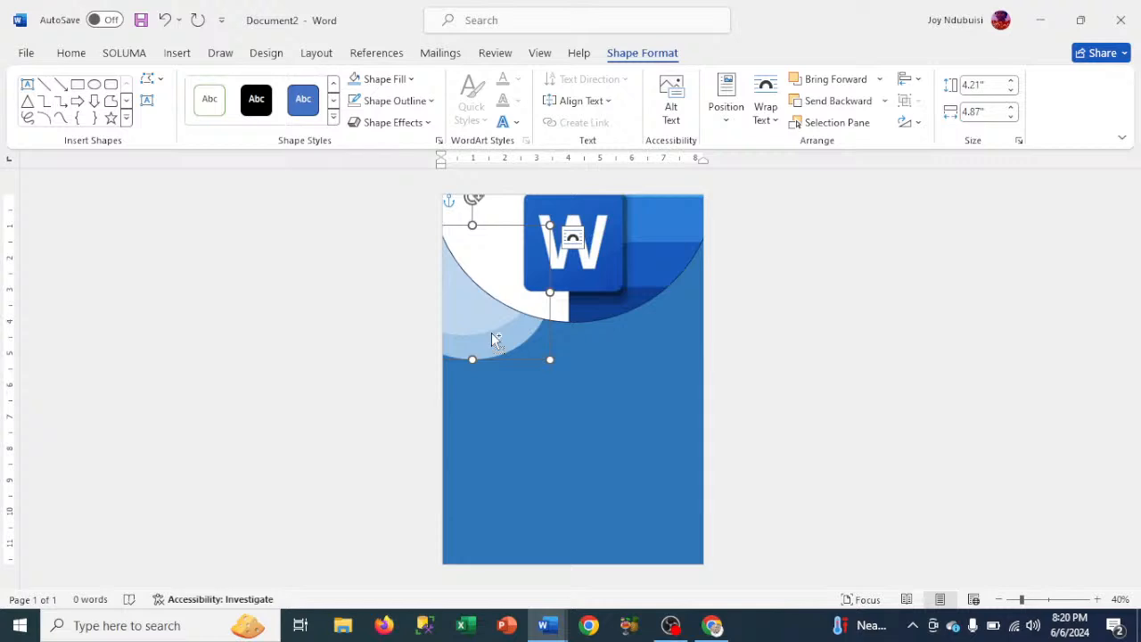
Step: Duplicate the darker oval, move the copy to the page's right edge, and send it behind the picture-filled circle
key(ctrl+d)
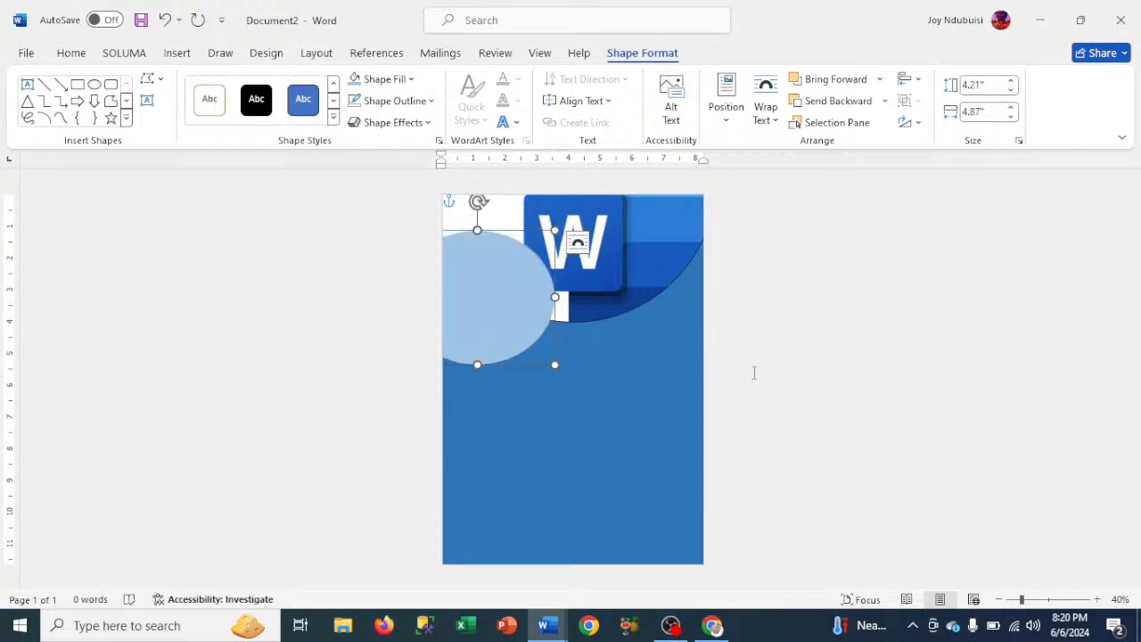
drag(466, 319, 663, 308)
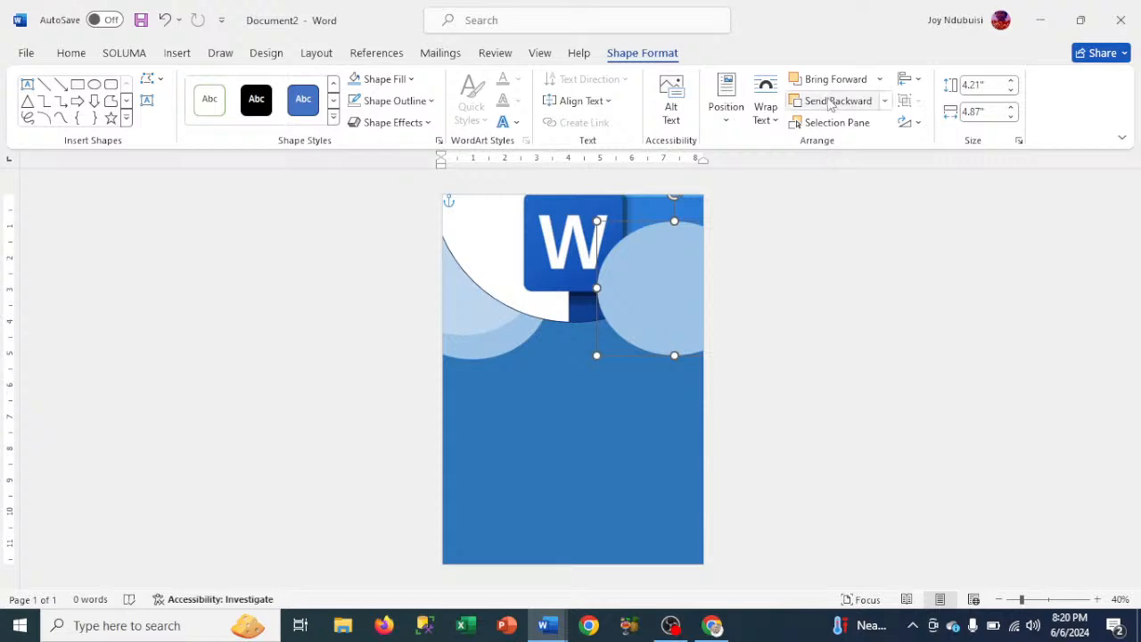
click(830, 101)
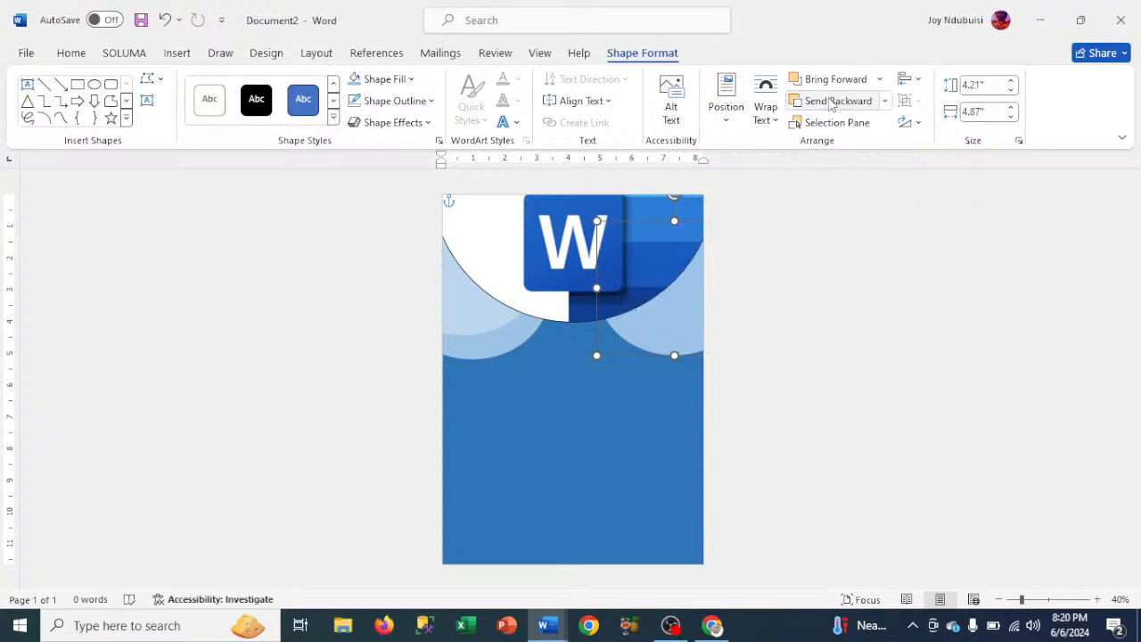
Step: Send the page's right oval backward, bring it forward again above the blue rectangle, and shift it slightly lower
click(830, 102)
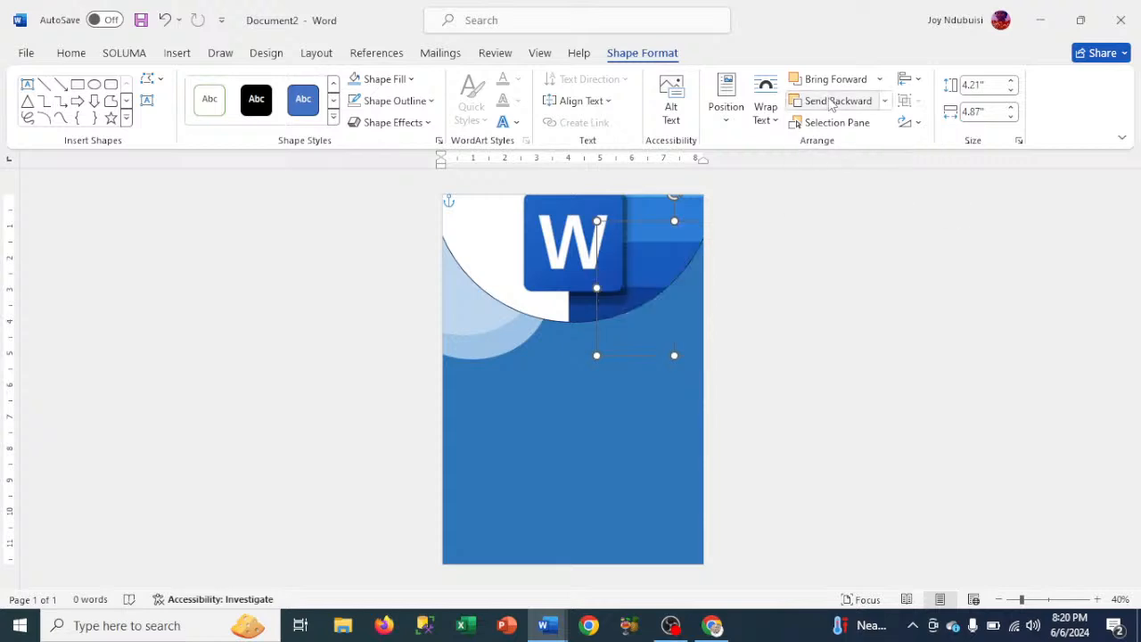
click(885, 101)
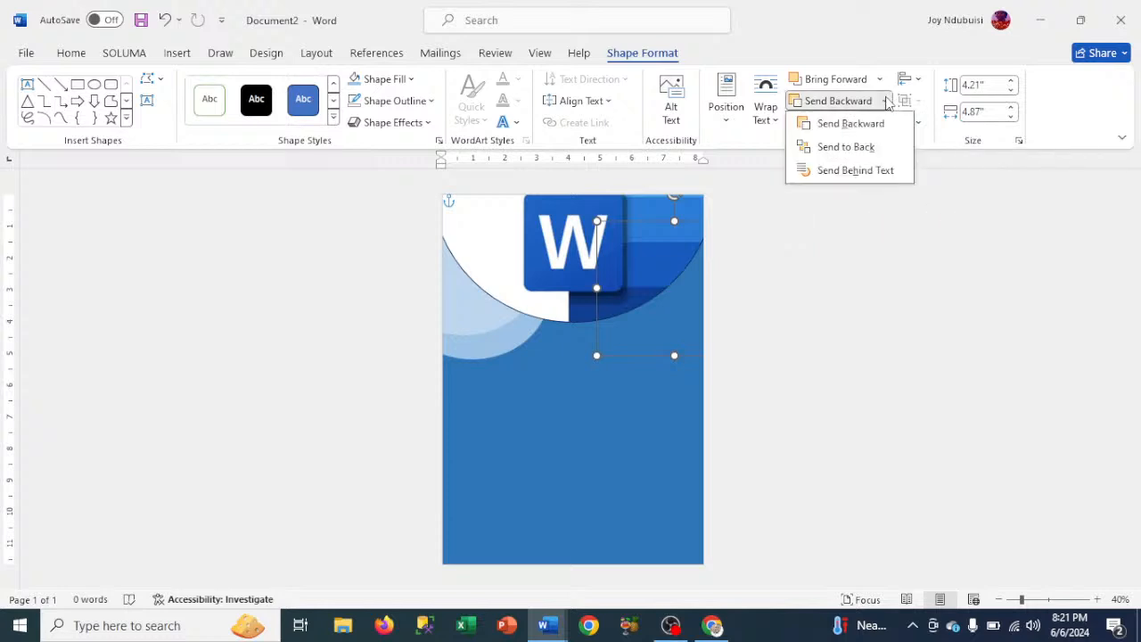
click(879, 79)
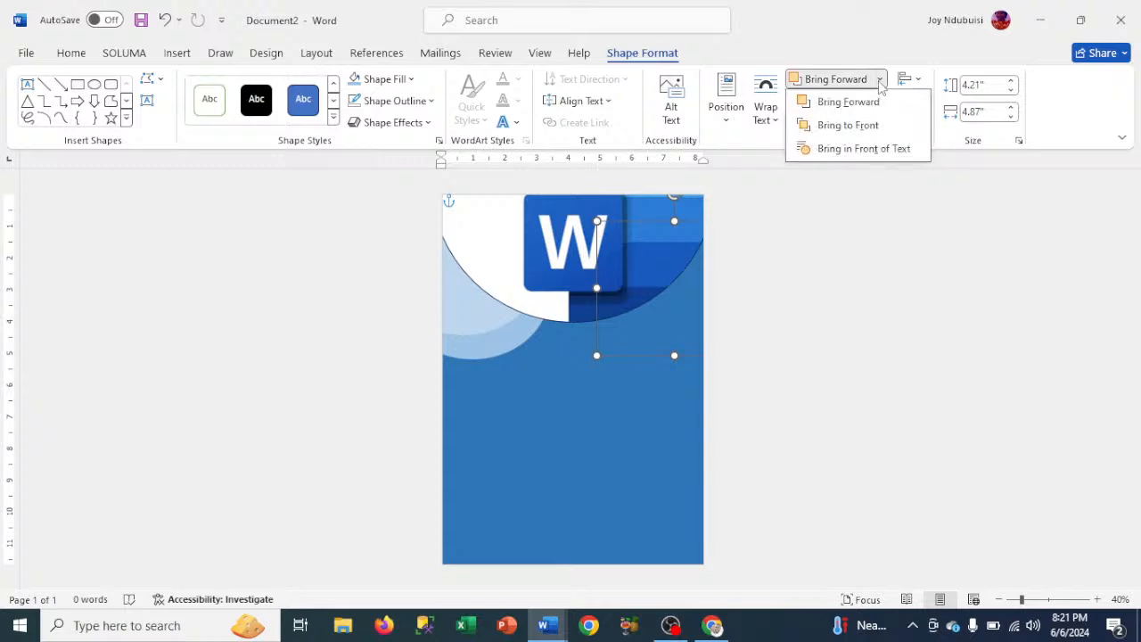
click(869, 105)
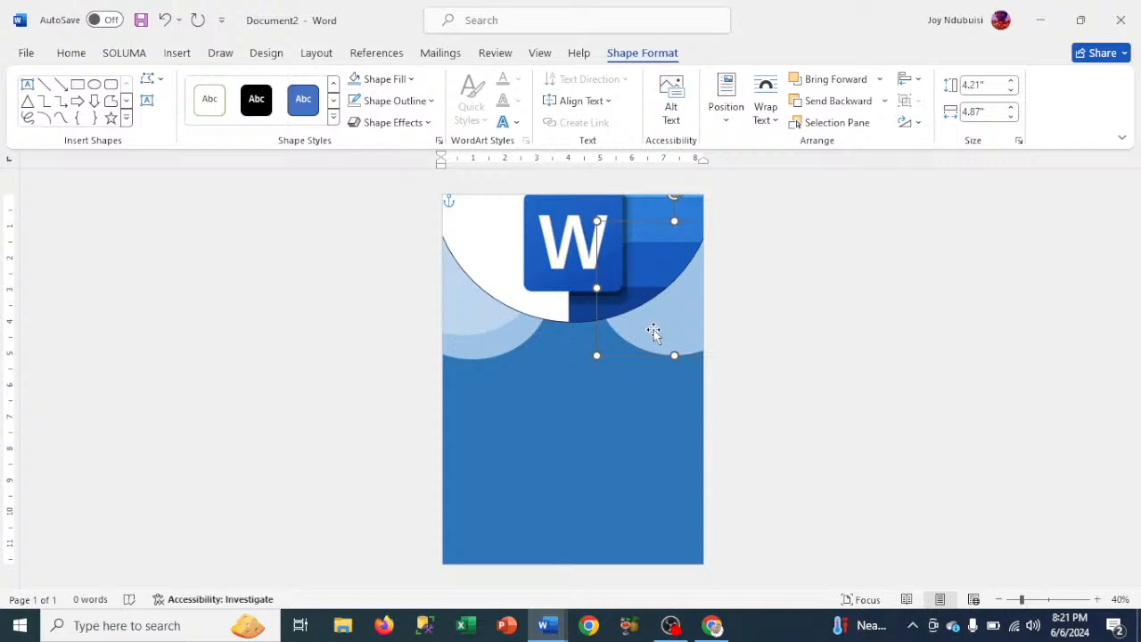
drag(653, 332, 654, 341)
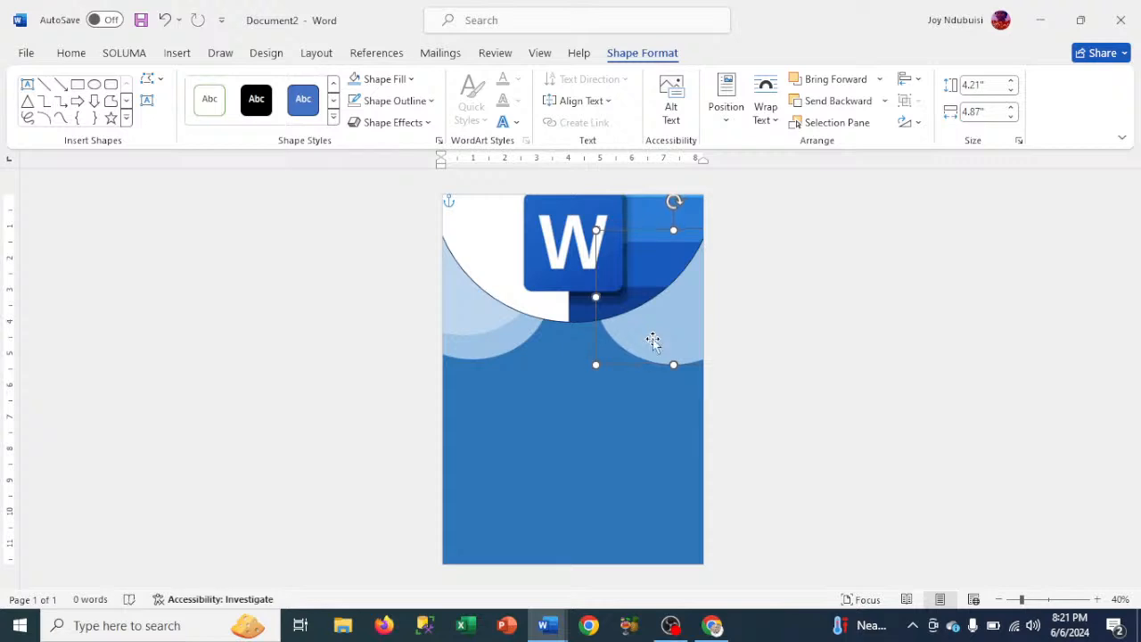
click(94, 85)
mouse_move(497, 388)
mouse_down()
mouse_move(606, 448)
mouse_move(527, 439)
mouse_move(522, 400)
mouse_move(506, 406)
mouse_up()
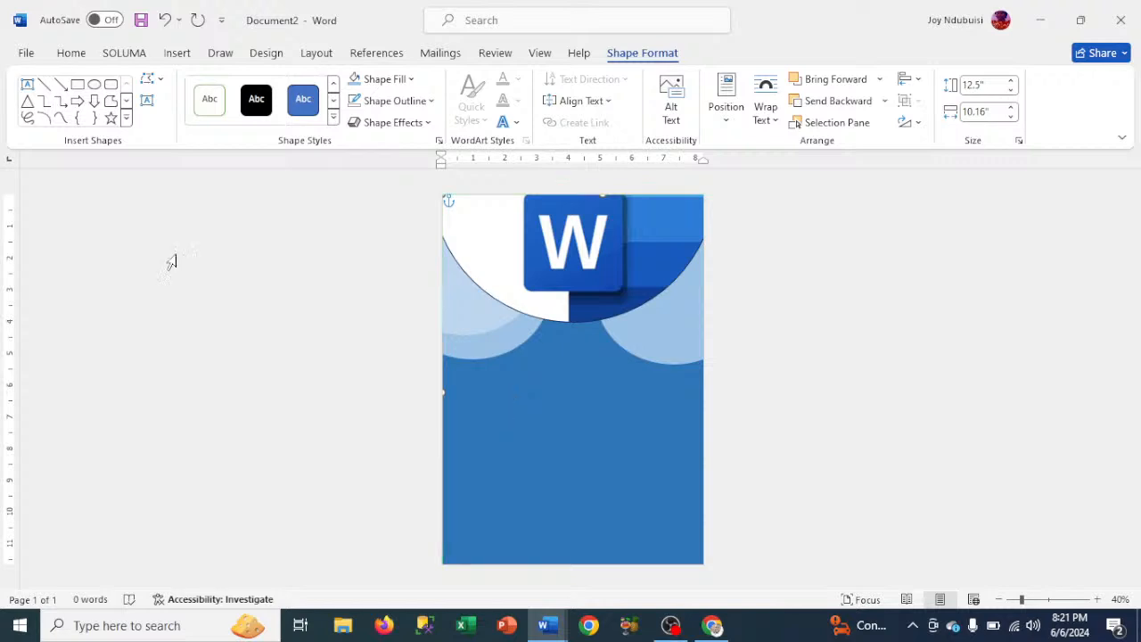
click(95, 85)
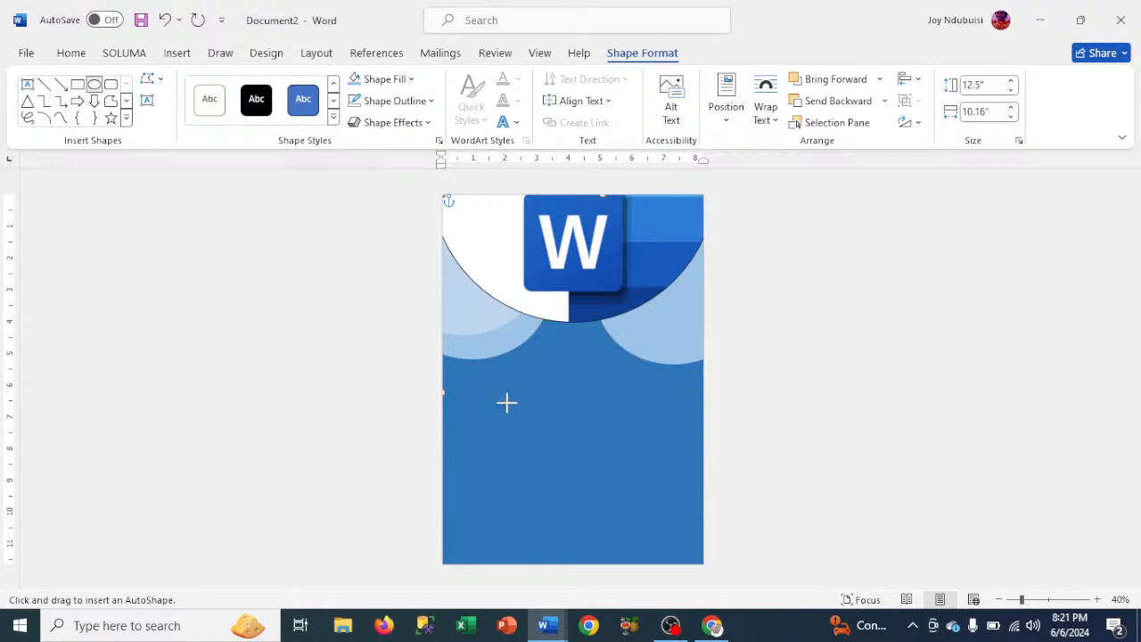
drag(506, 402, 622, 479)
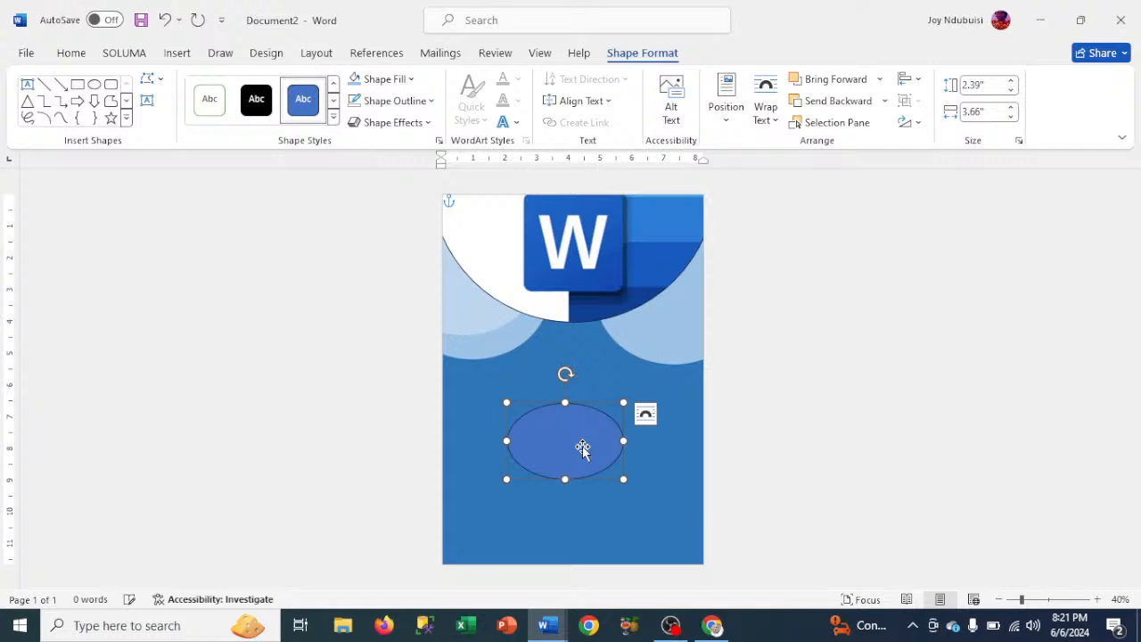
key(Delete)
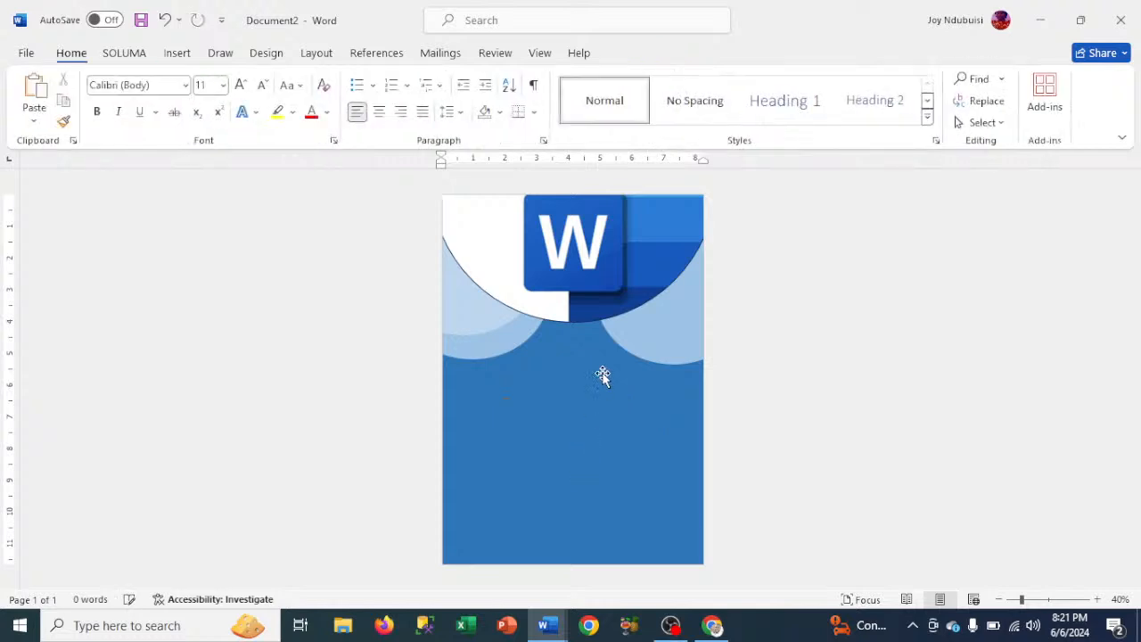
Step: Duplicate the oval at the page's right edge in place and fill the copy with the next lighter blue theme shade
click(633, 331)
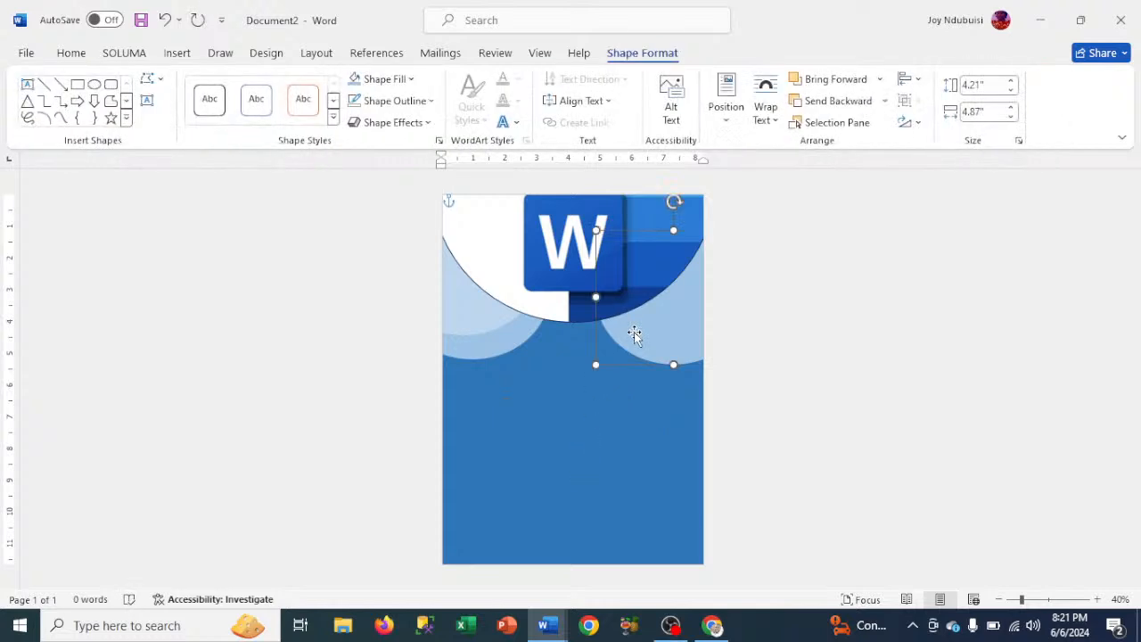
ctrl+click(634, 331)
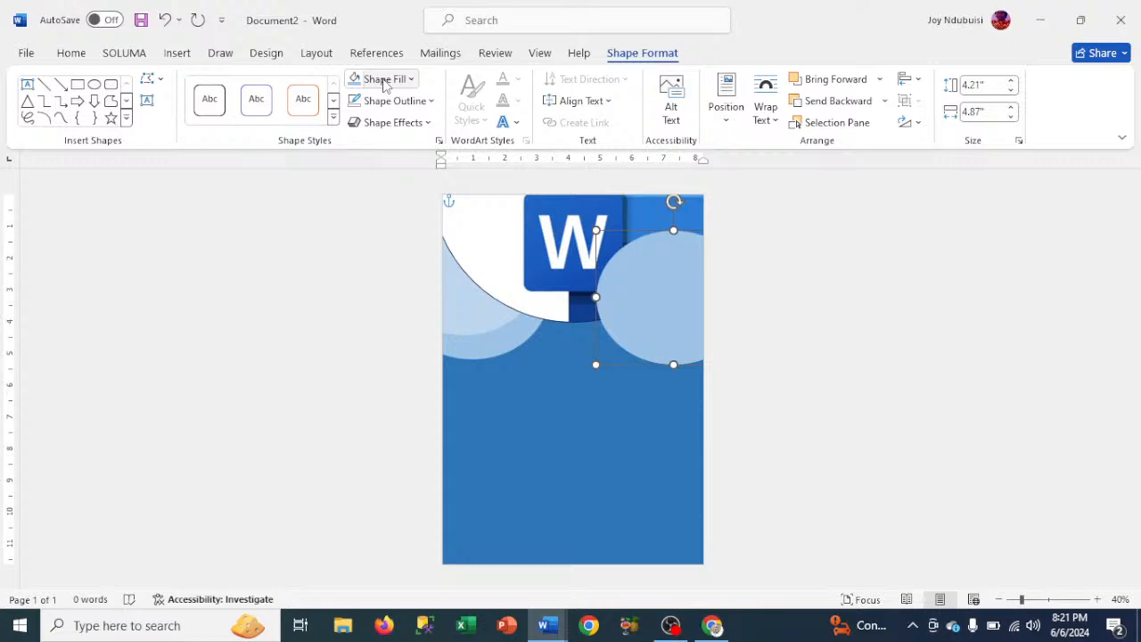
click(385, 82)
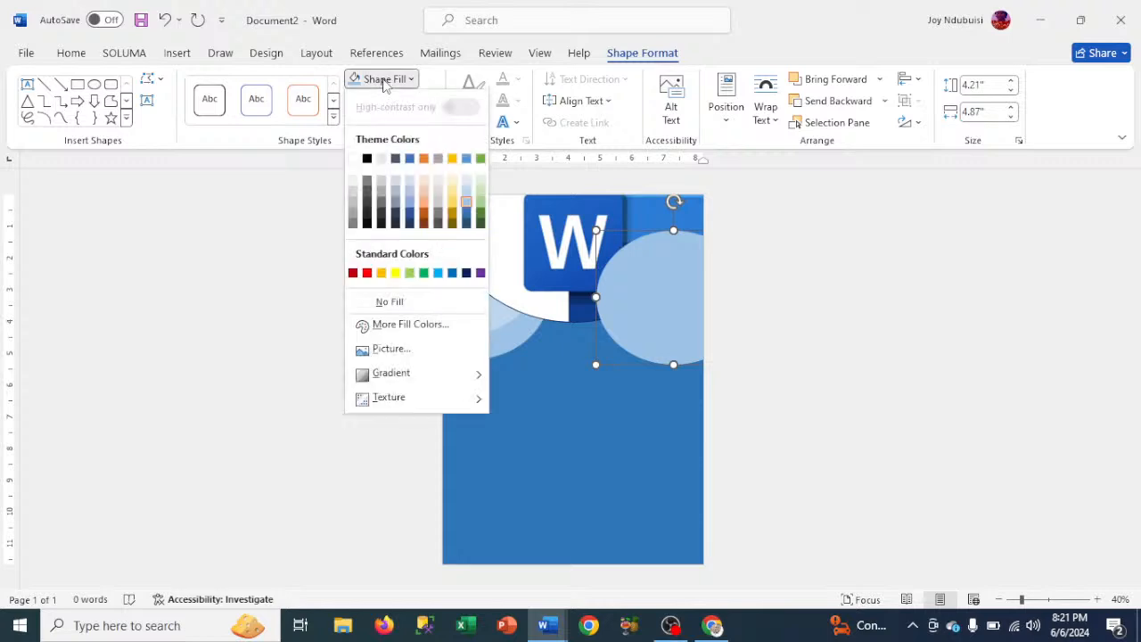
click(466, 196)
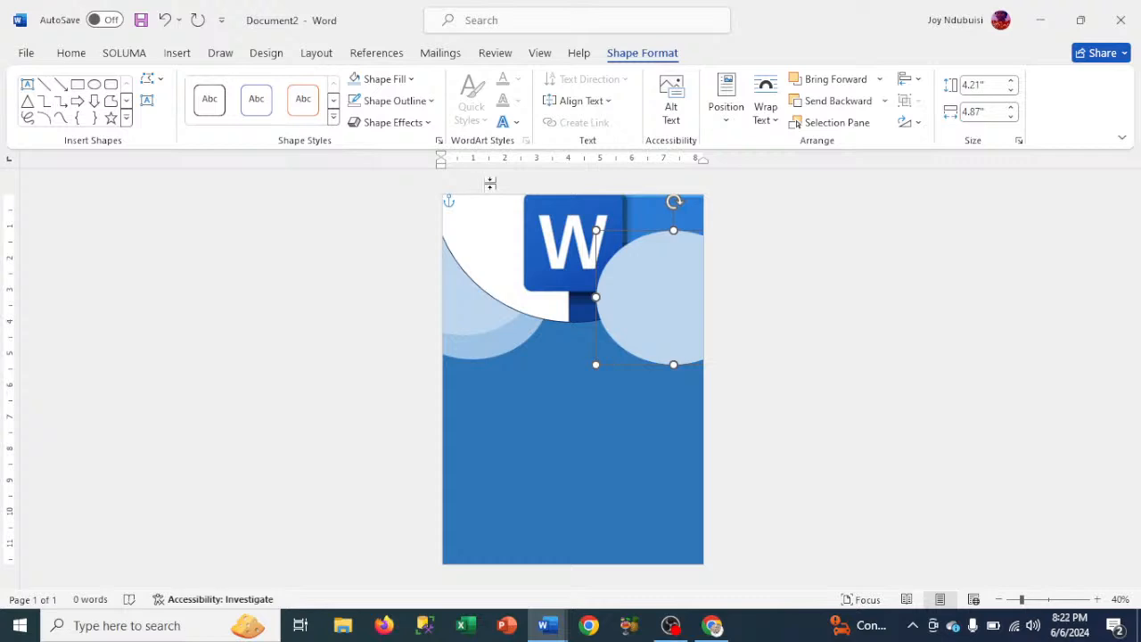
Step: Try to layer the paler copy between the picture-filled circle and the darker oval by changing its stacking order
click(837, 101)
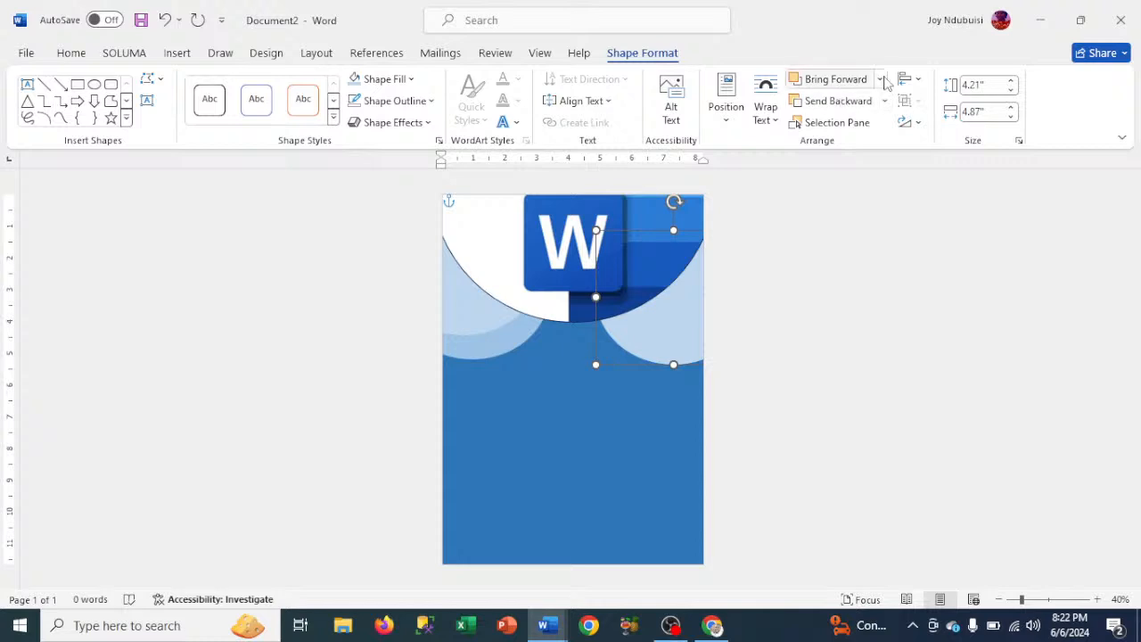
click(880, 79)
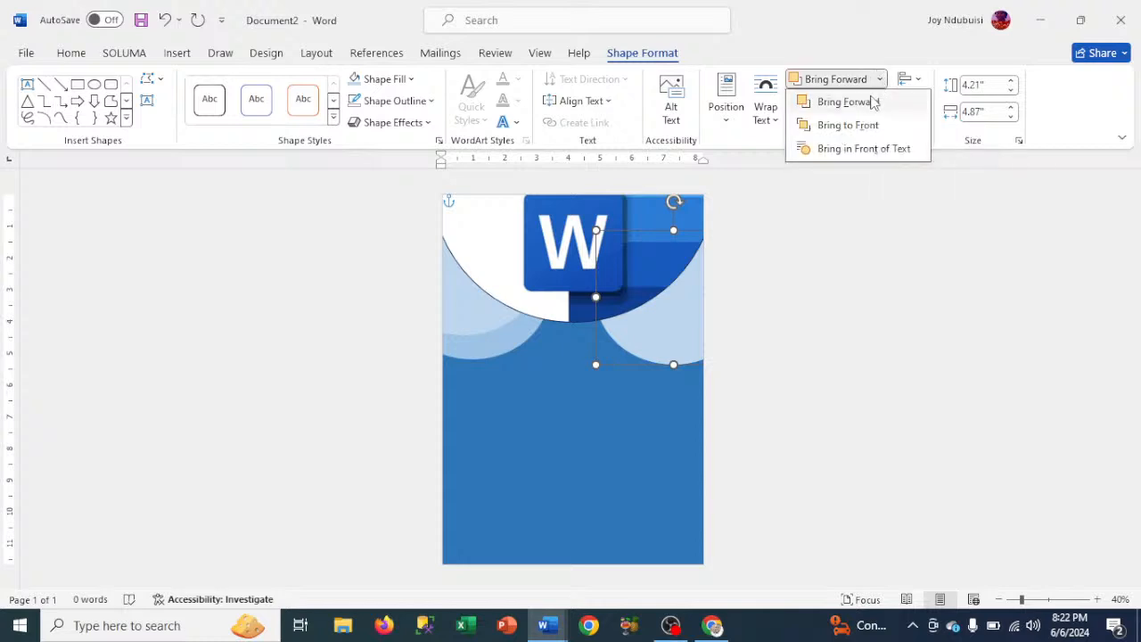
click(854, 104)
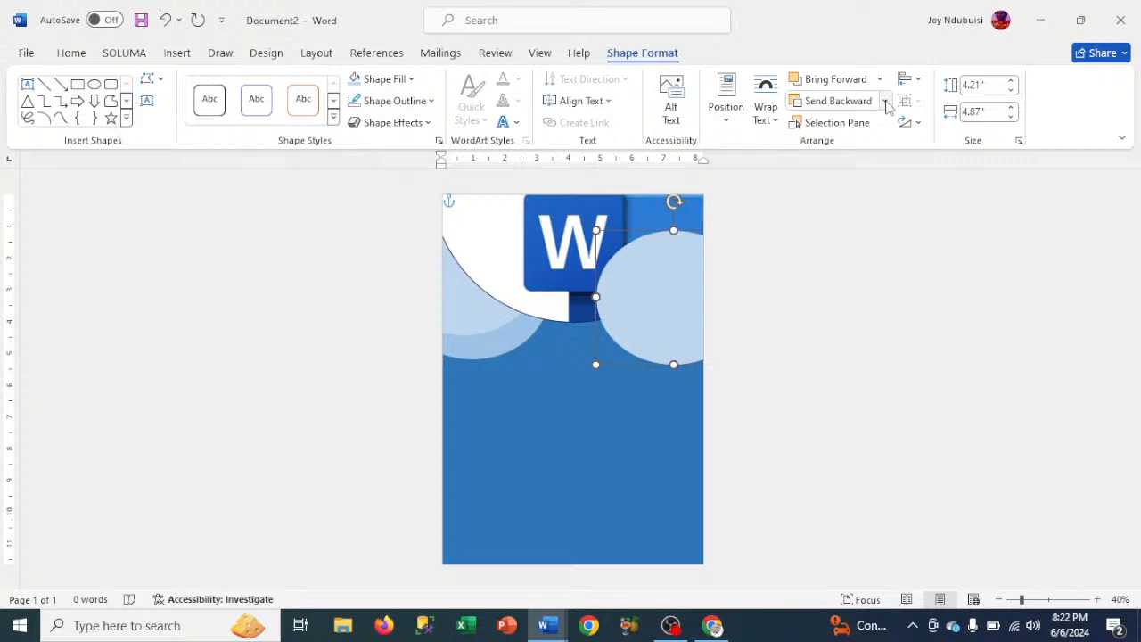
click(885, 100)
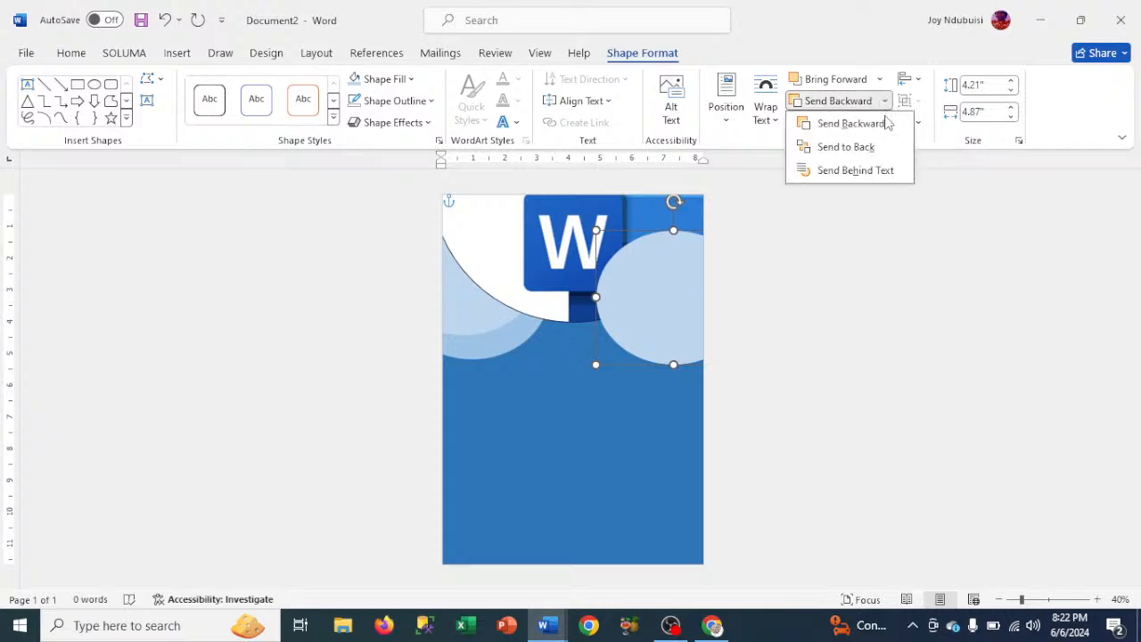
click(847, 148)
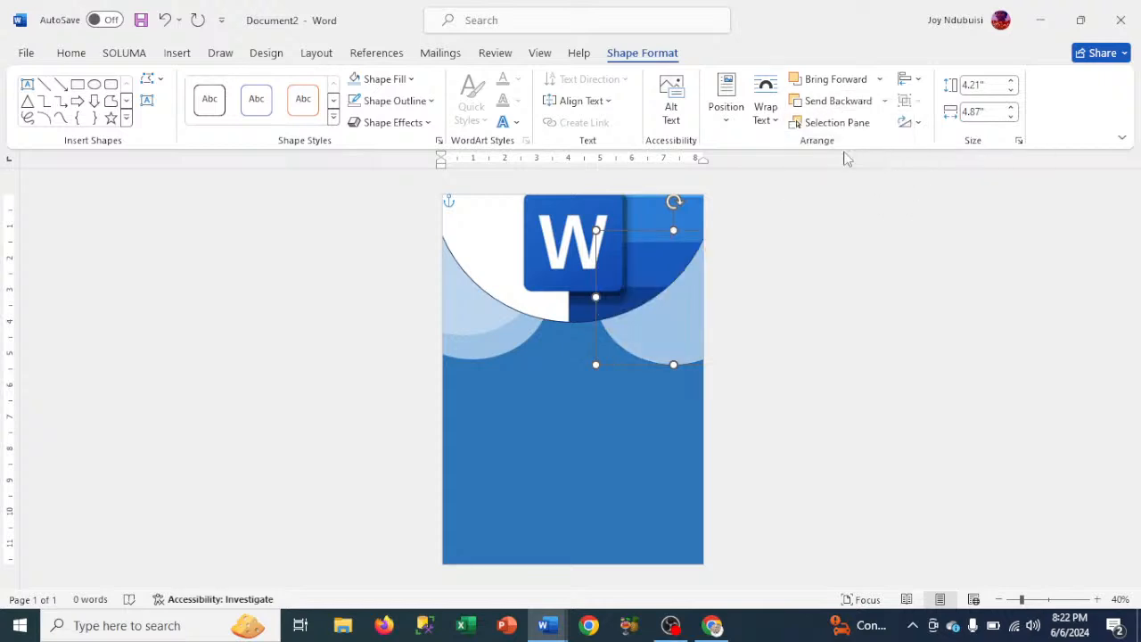
click(880, 81)
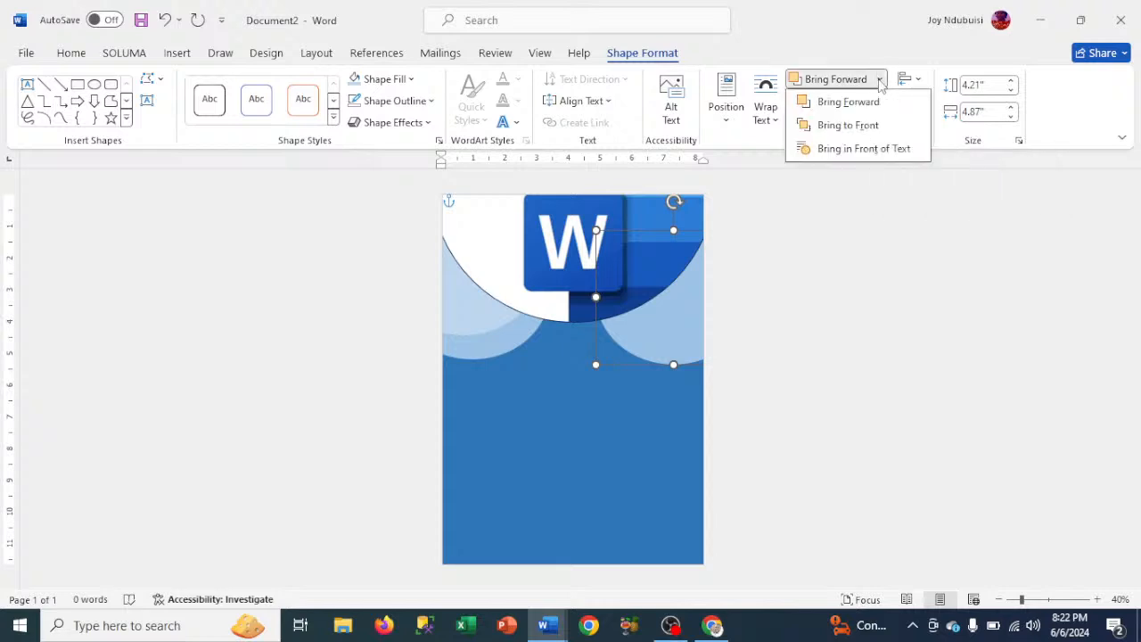
click(848, 103)
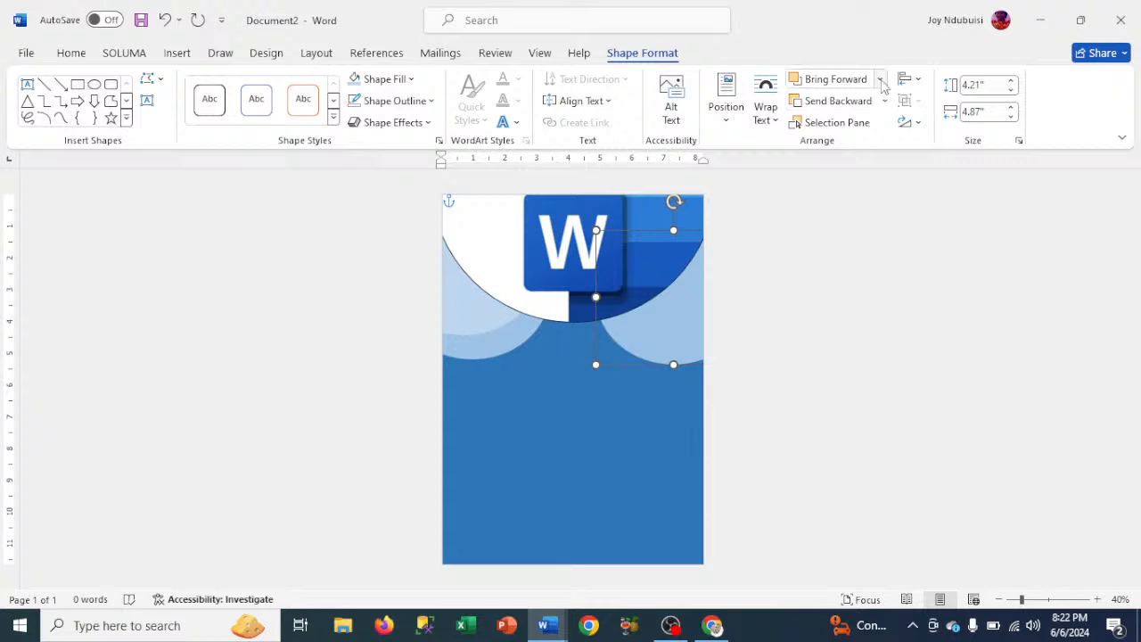
Step: Bring the pale copied oval to the front and move it to the page's lower right area
click(880, 79)
click(861, 125)
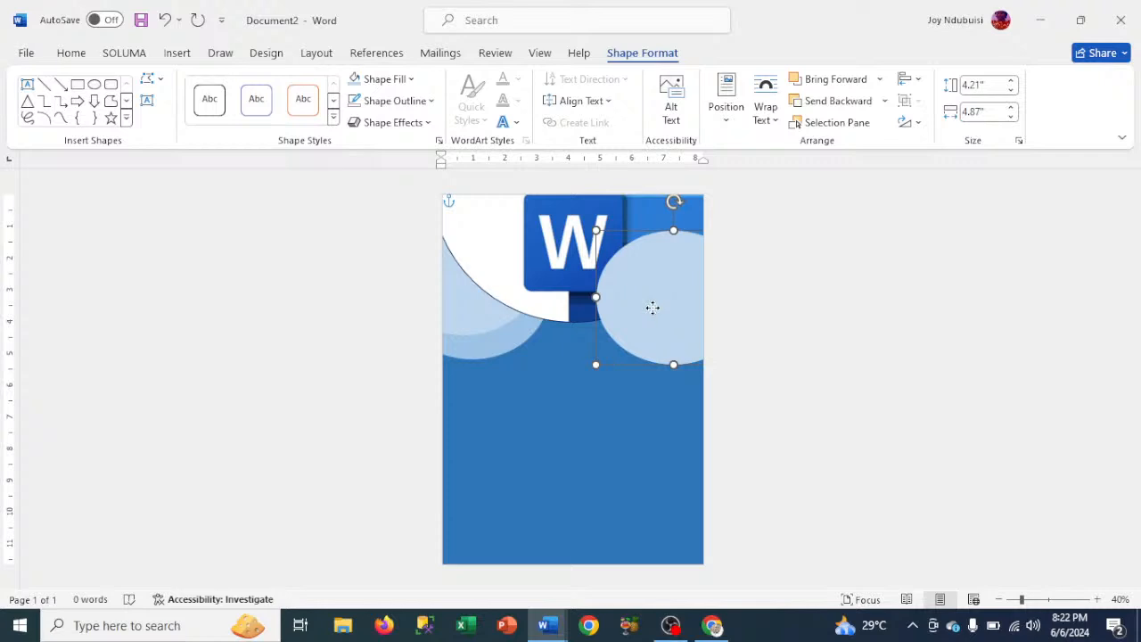
drag(653, 307, 598, 501)
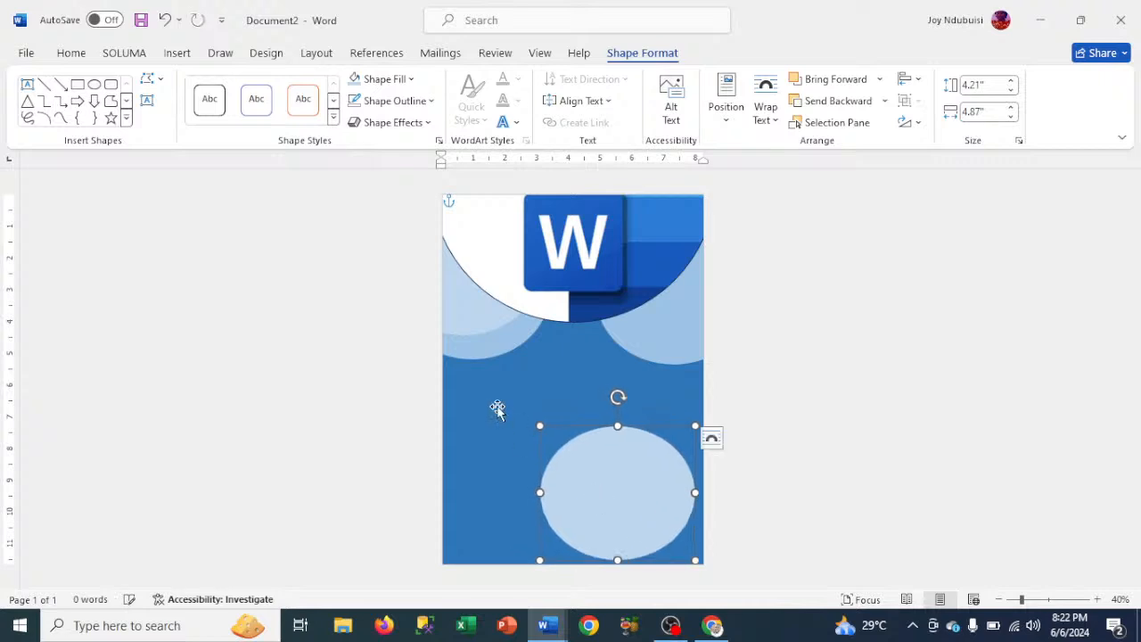
Step: Group the two overlapping ovals at the page's left edge
click(487, 348)
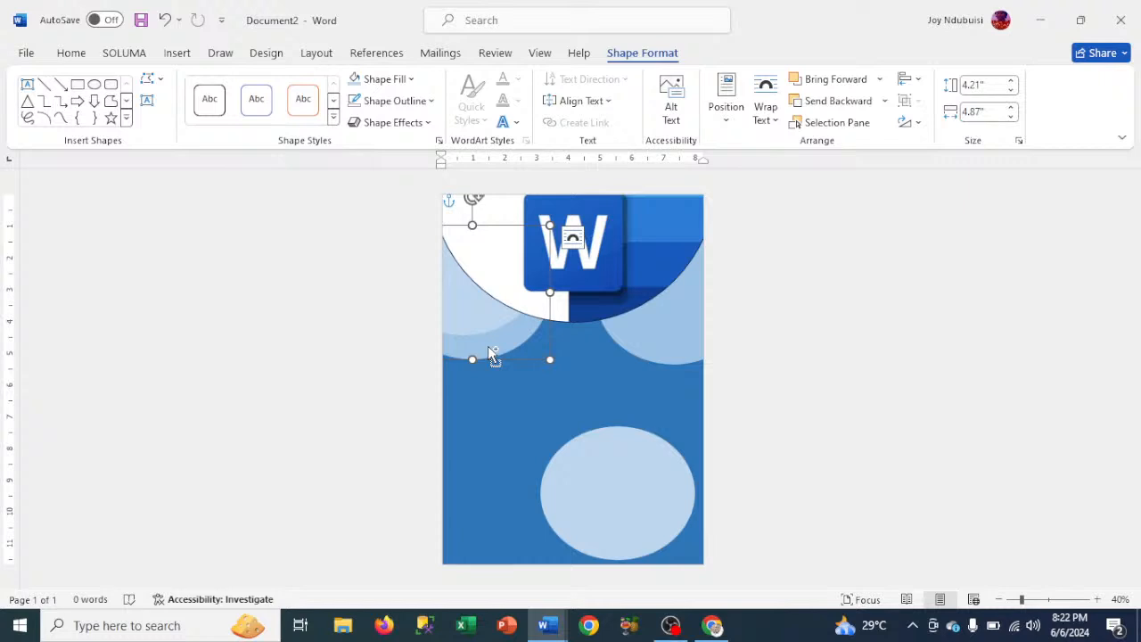
shift+click(495, 335)
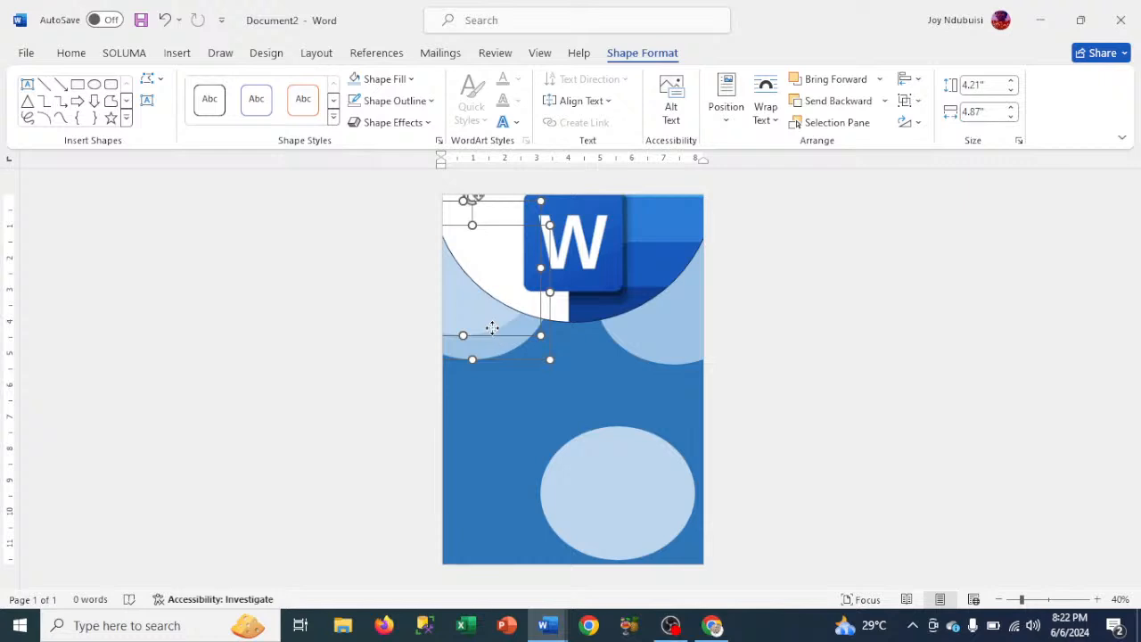
right_click(493, 331)
mouse_move(546, 350)
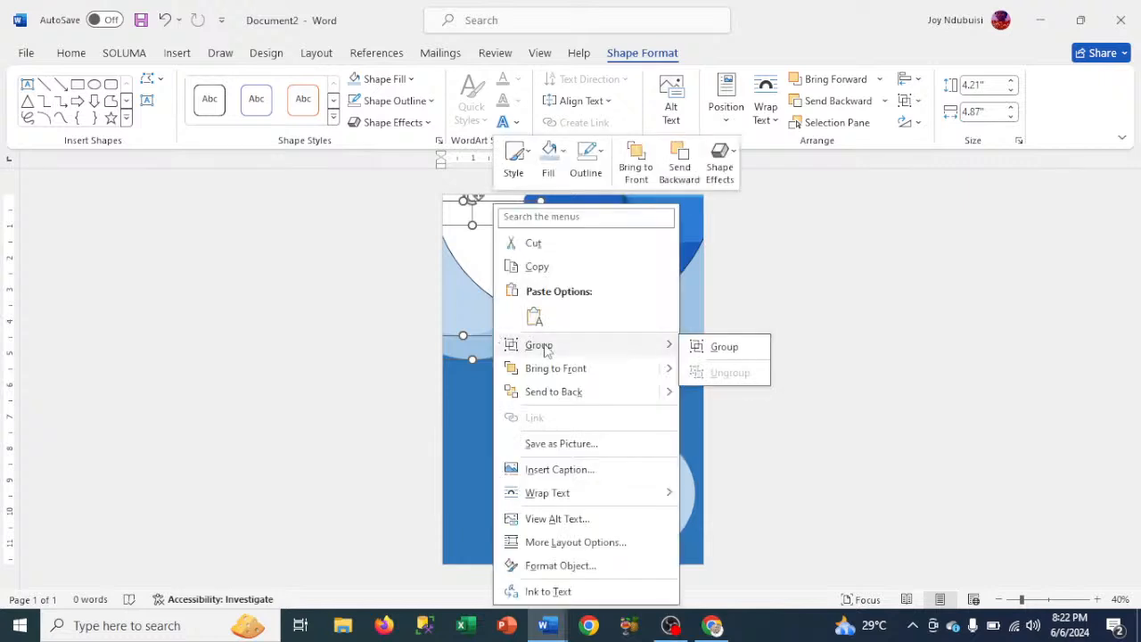
click(722, 347)
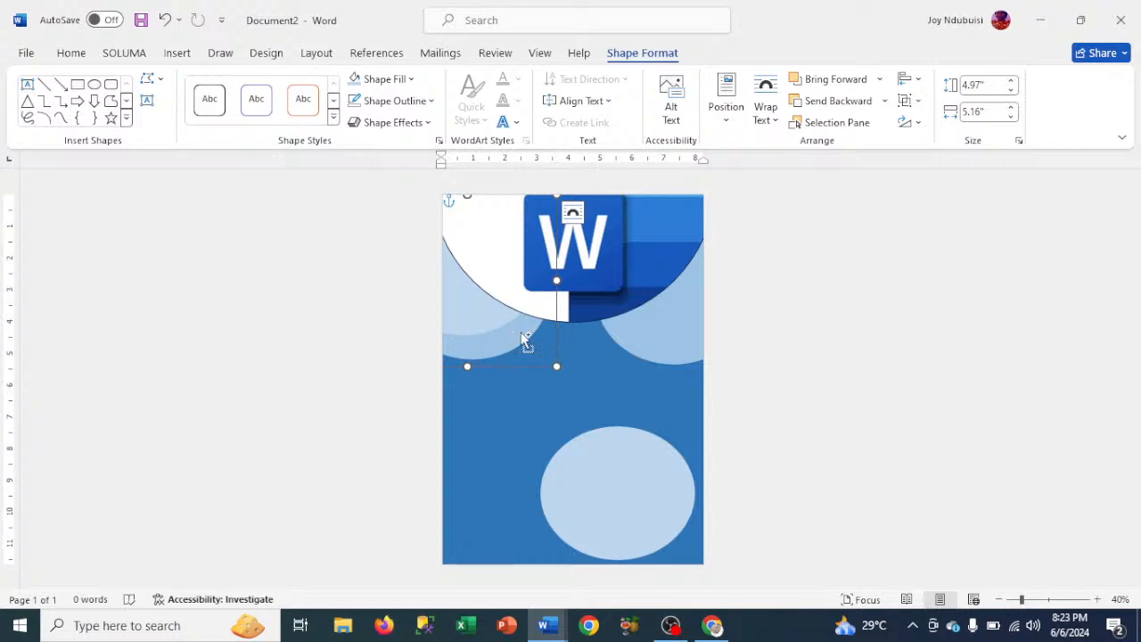
Step: Duplicate the grouped ovals, move the copy to mid-page, and delete the darker oval at the page's right edge
key(ctrl+d)
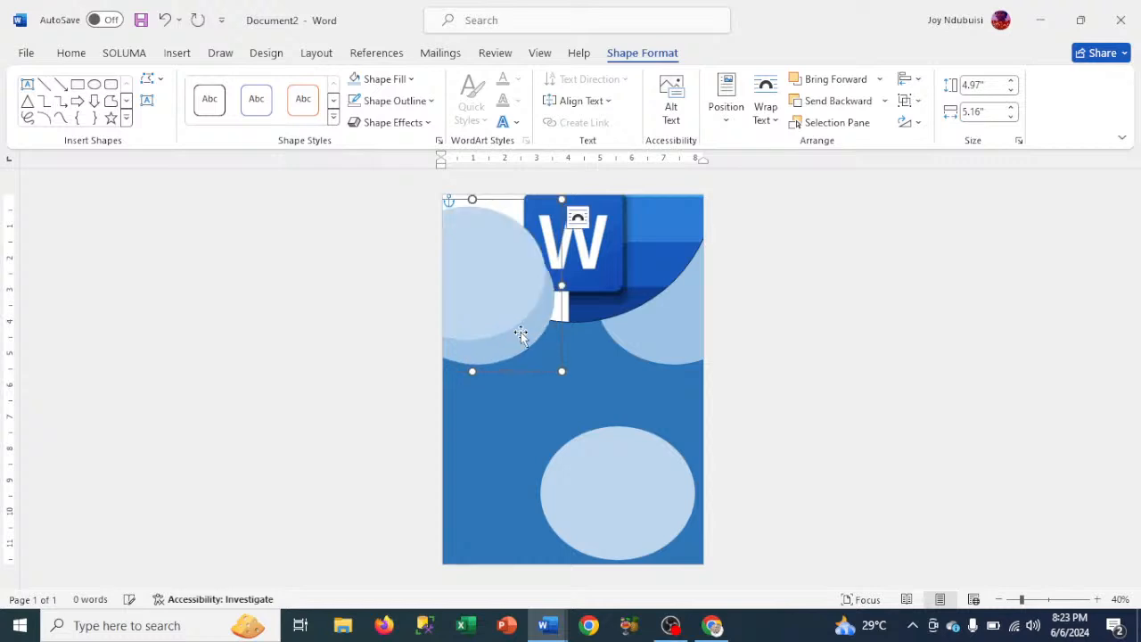
drag(520, 335, 603, 474)
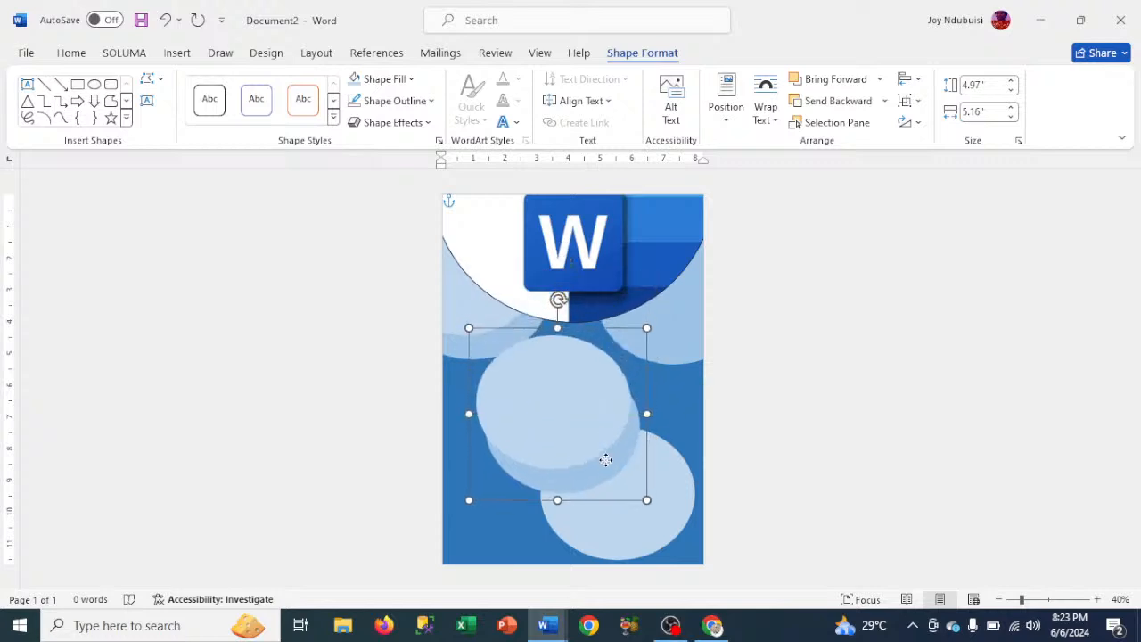
click(684, 311)
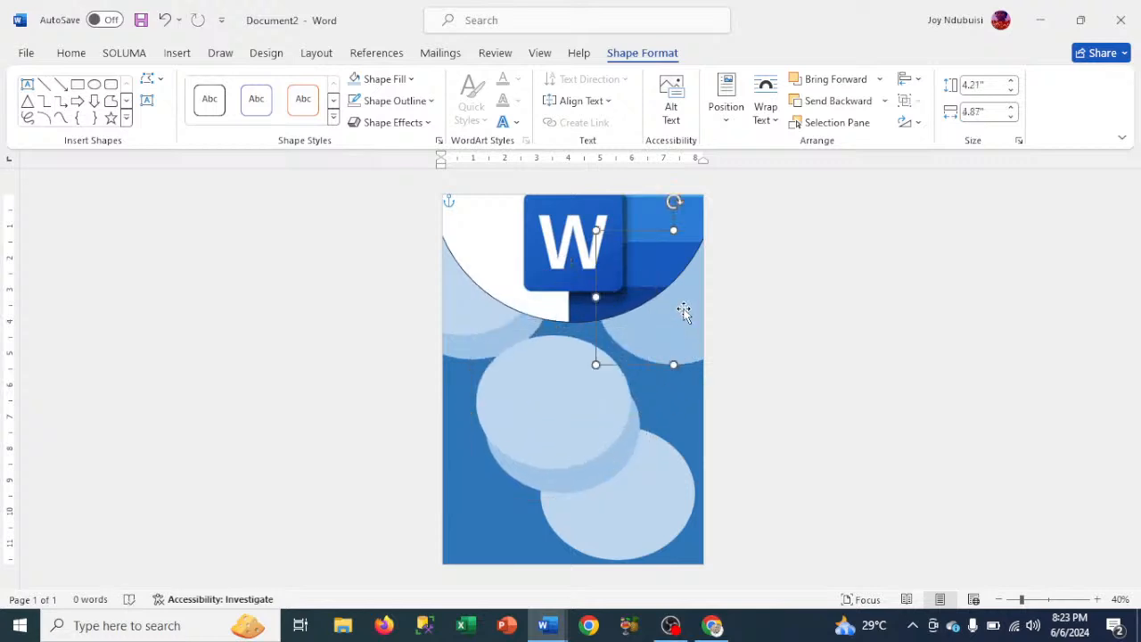
key(Escape)
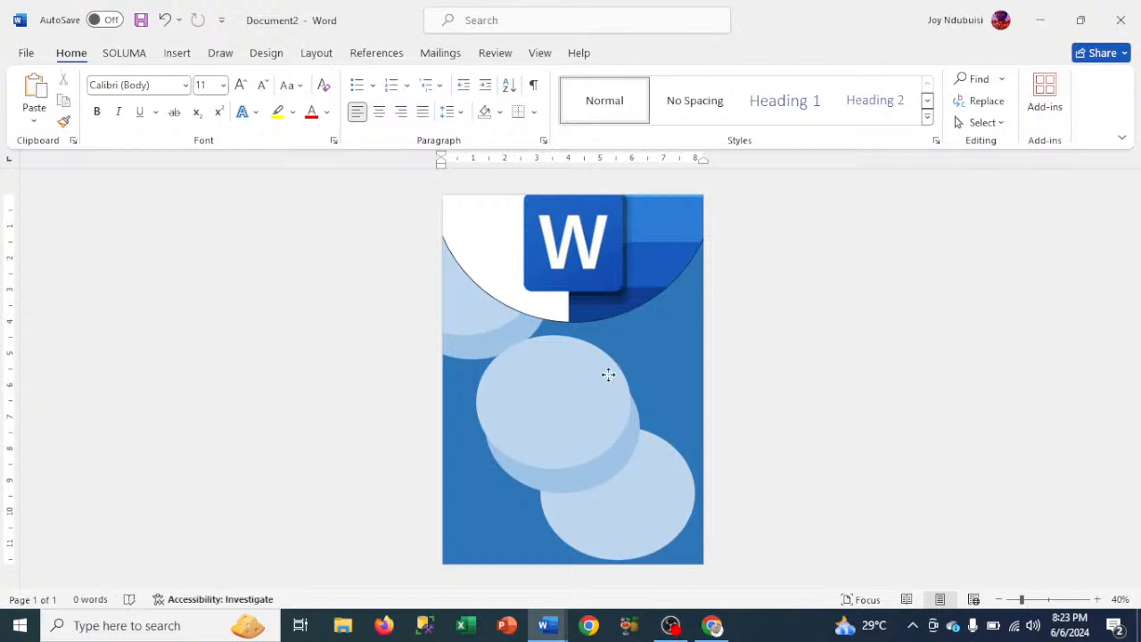
Step: Move the copied oval group to the page's right edge and send it backward two levels, behind the picture-filled circle
drag(606, 374, 685, 274)
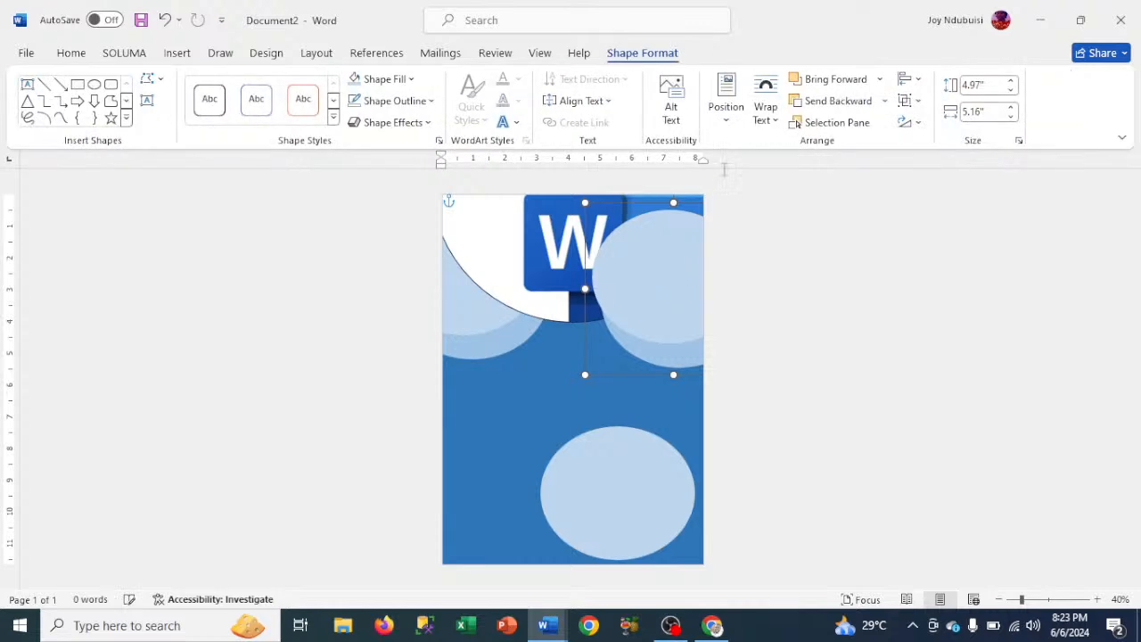
click(856, 104)
click(855, 105)
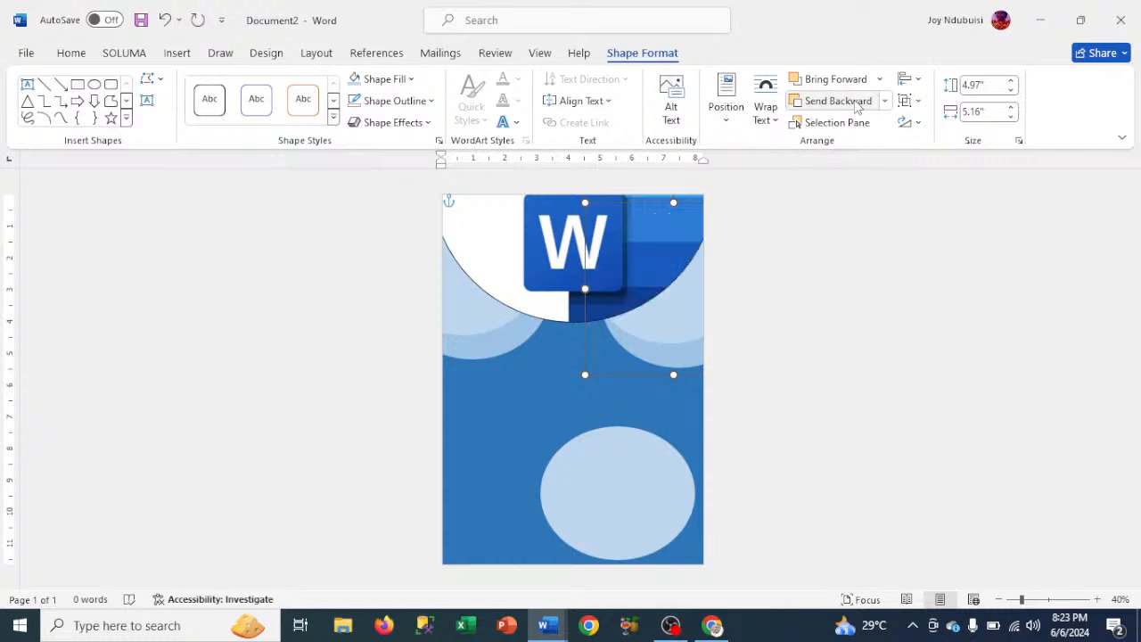
Step: Nudge the oval group at the page's right edge about 0.4 inch to the left
click(658, 325)
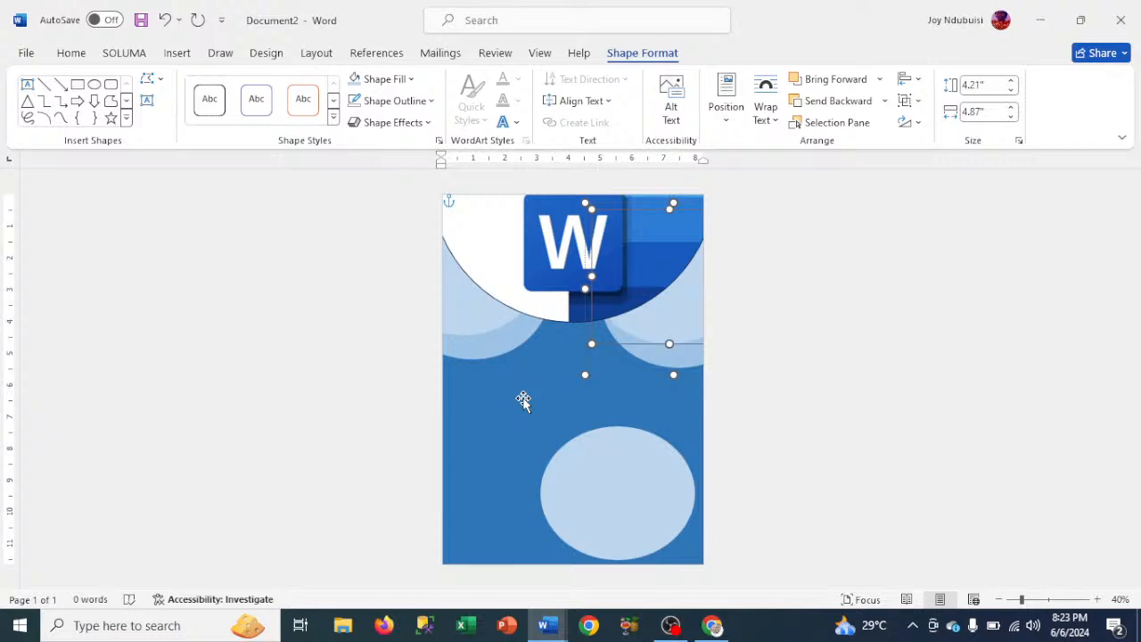
click(522, 401)
click(671, 333)
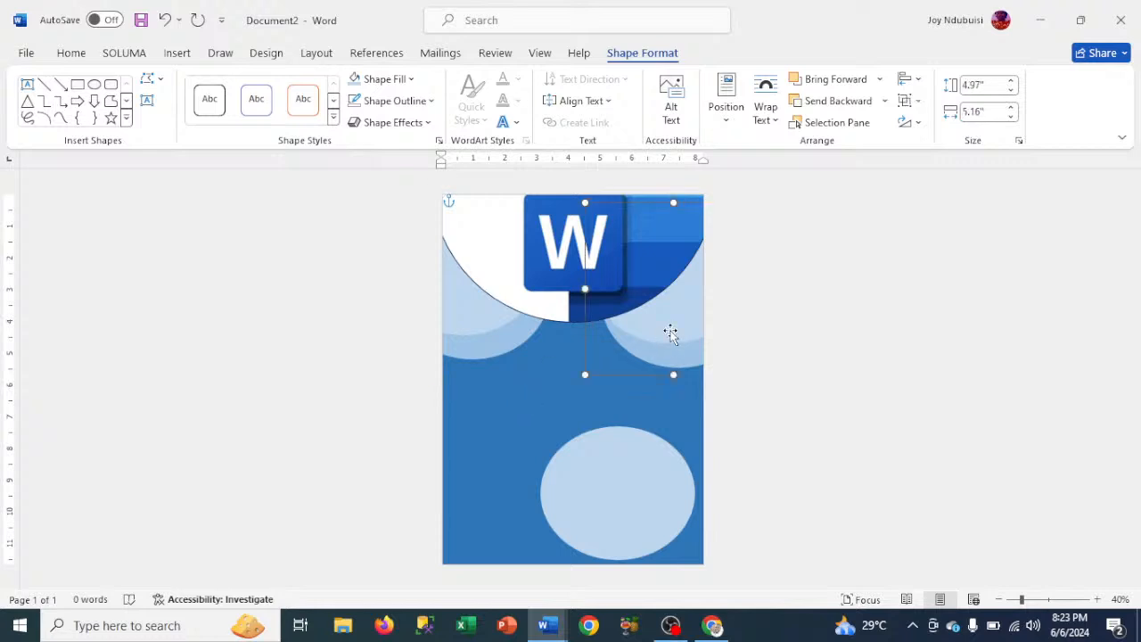
key(Left)
key(Left)
key(Left)
key(Left)
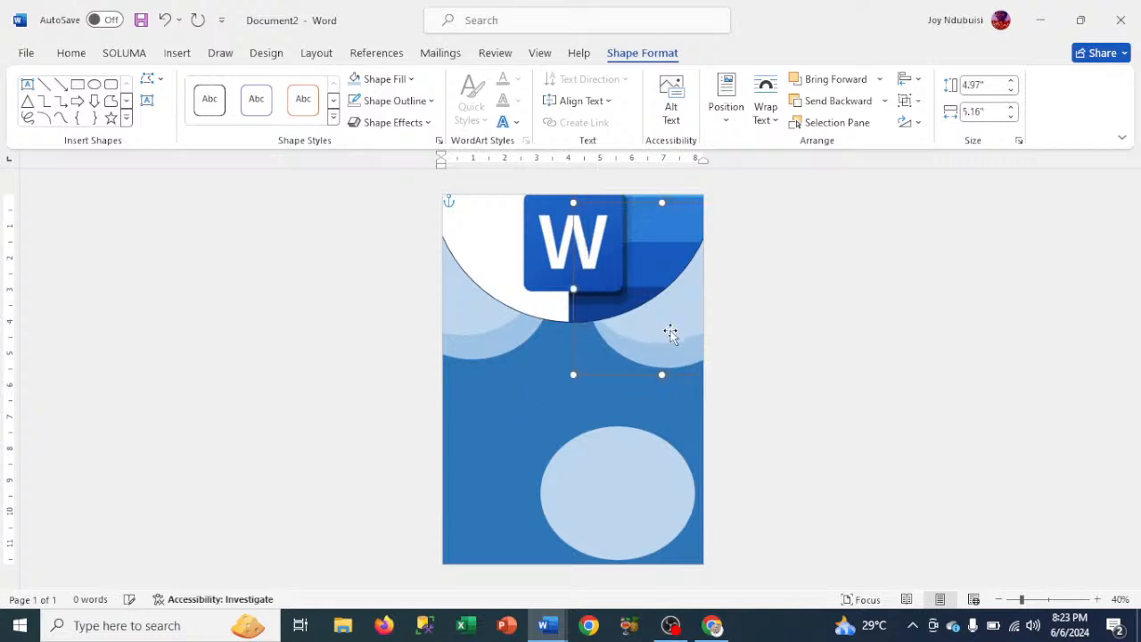
Step: Nudge the oval group at the page's right edge about 0.15 inch left and 0.15 inch up
key(Left)
key(Left)
key(Left)
key(Down)
key(Down)
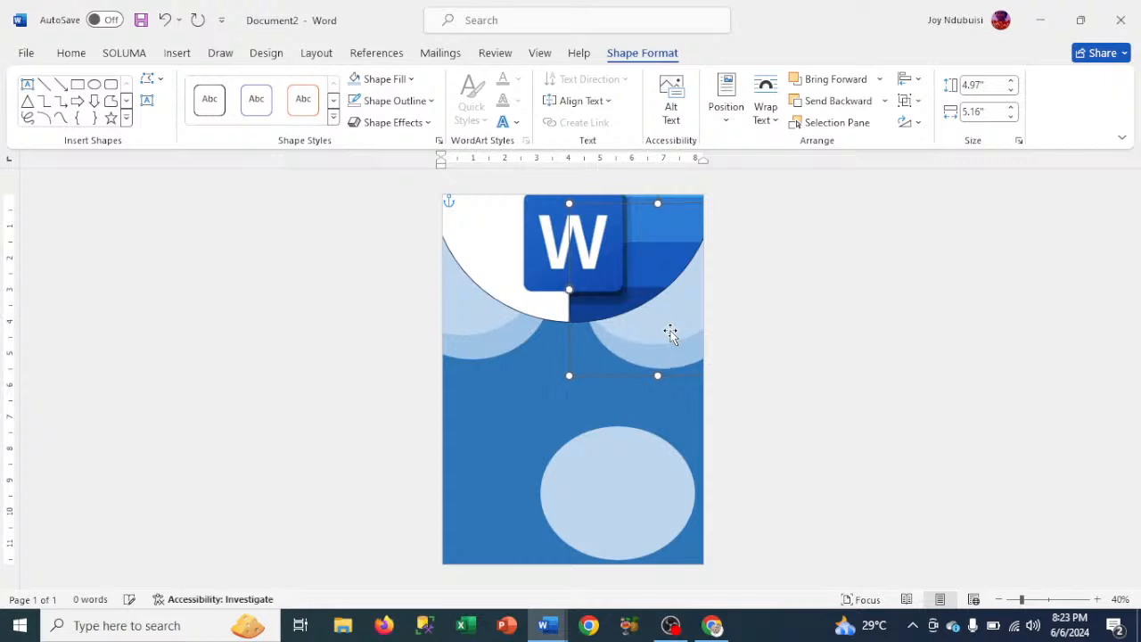
key(Up)
key(Up)
key(Up)
key(Up)
key(Up)
key(Up)
key(Up)
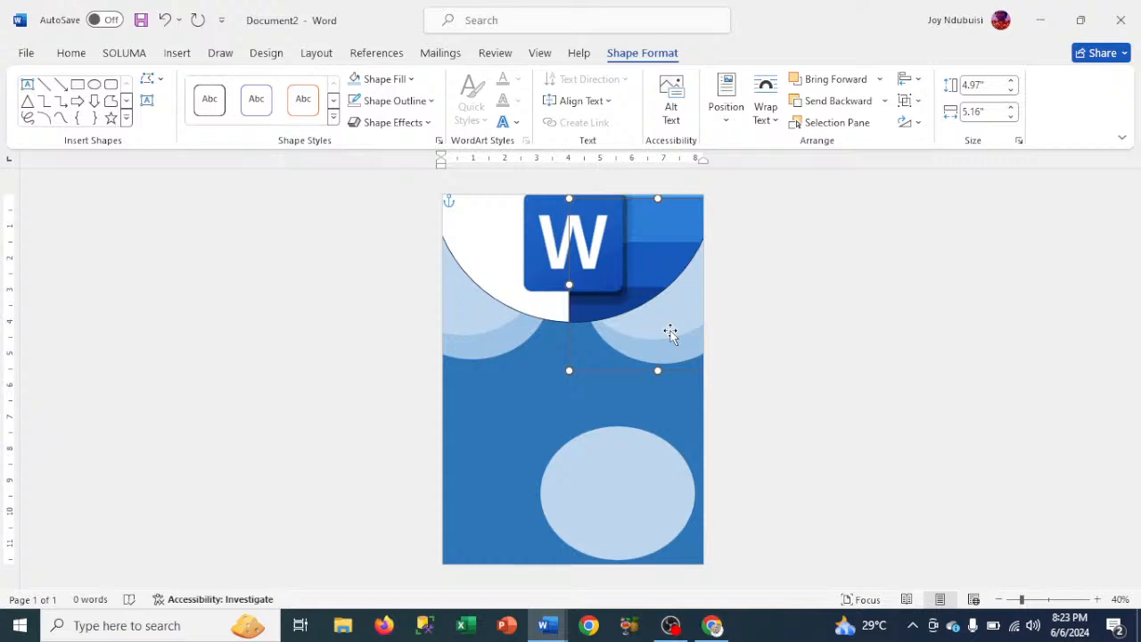
Step: Nudge the oval group at the page's right edge about 0.75 inch to the right
key(Right)
key(Right)
key(Right)
key(Right)
key(Right)
key(Right)
key(Right)
key(Right)
key(Right)
key(Right)
key(Right)
key(Right)
key(Right)
key(Right)
key(Right)
key(Right)
key(Right)
key(Right)
key(Right)
key(Right)
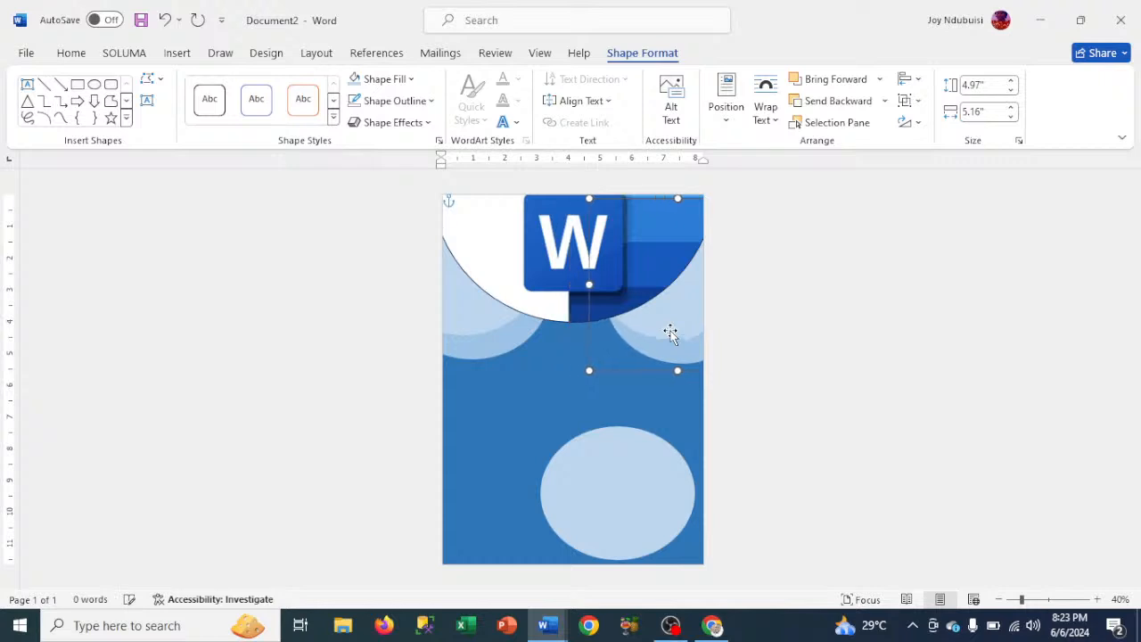
key(Right)
key(Right)
key(Right)
key(Right)
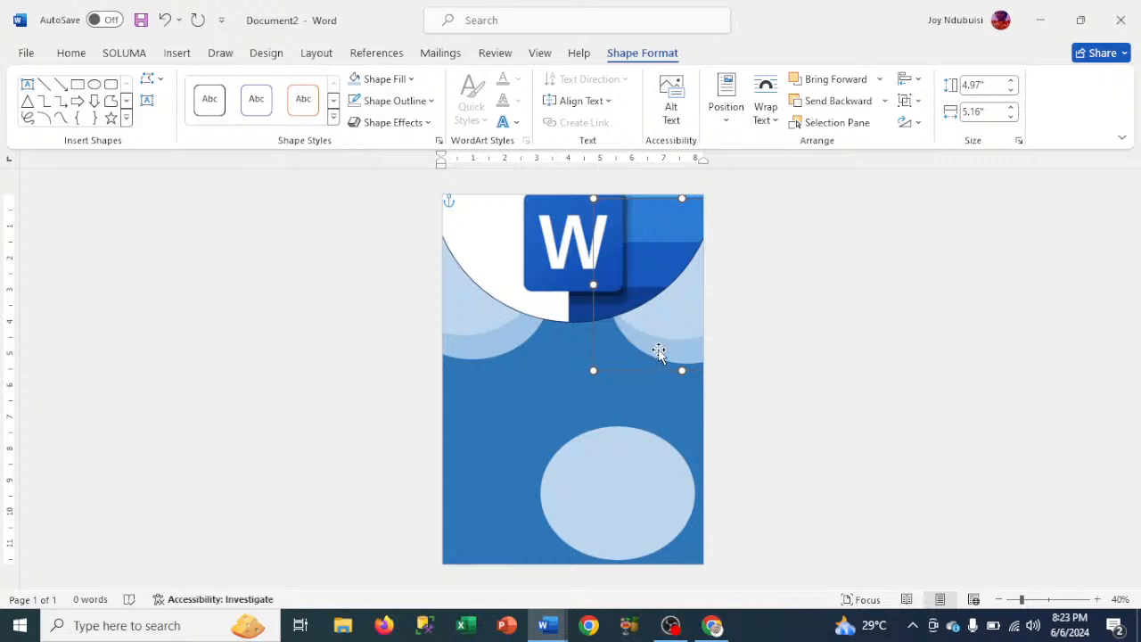
Step: Select the darker outer oval within the right-edge group and nudge it about 0.4 inch left and slightly up
click(659, 353)
key(Left)
key(Left)
key(Left)
key(Left)
key(Left)
key(Left)
key(Left)
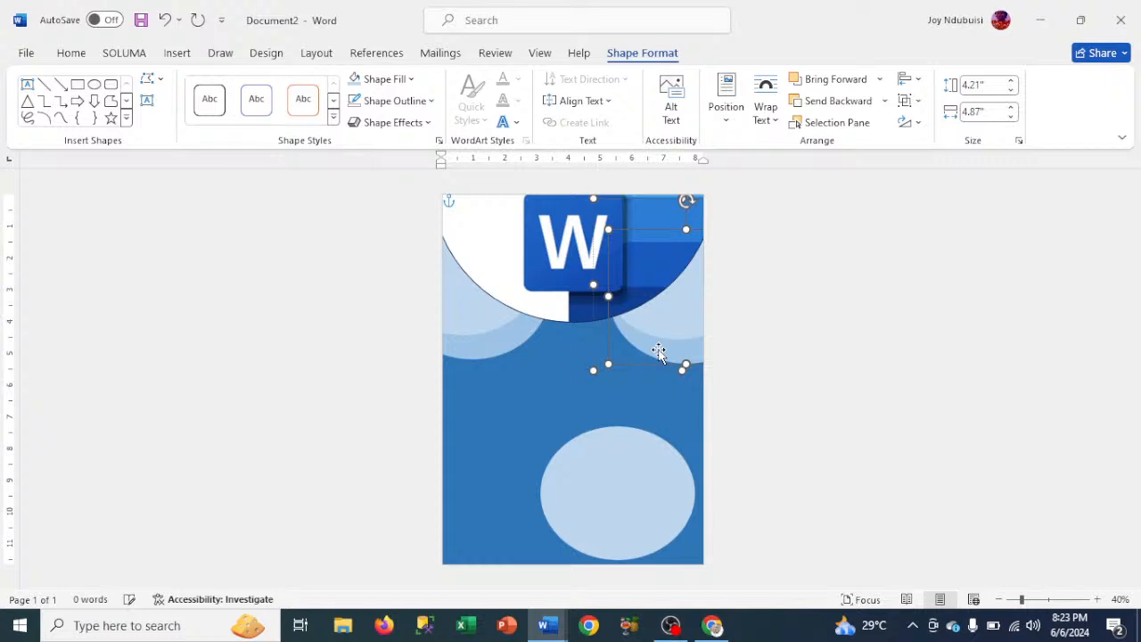
key(Left)
key(Left)
key(Left)
key(Left)
key(Left)
key(Left)
key(Left)
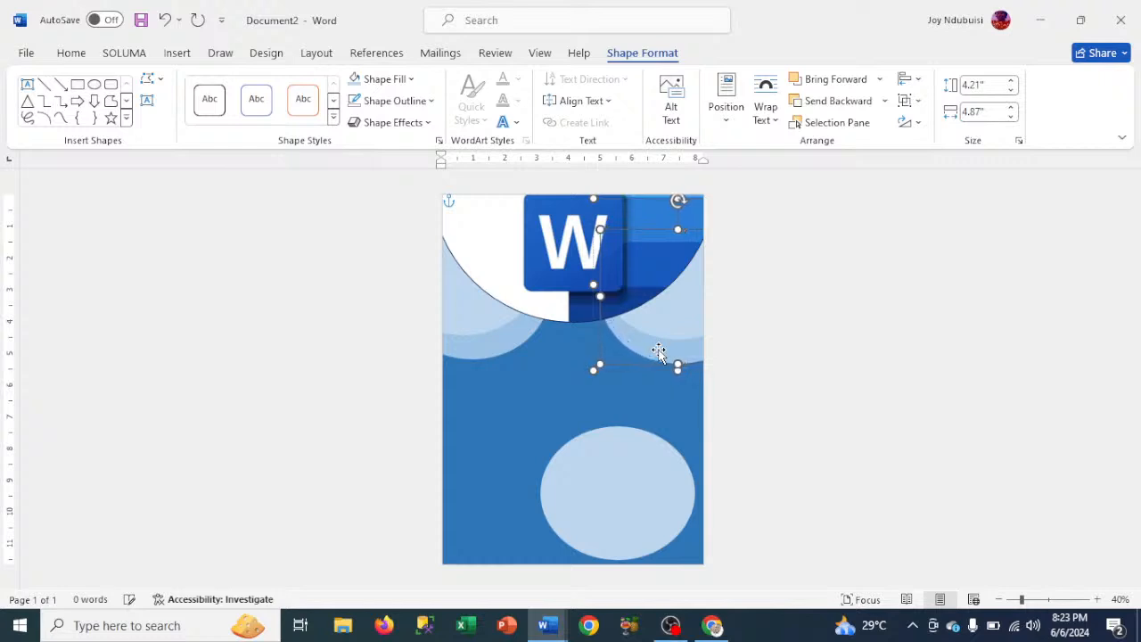
key(Up)
key(Up)
key(Up)
key(Up)
key(Up)
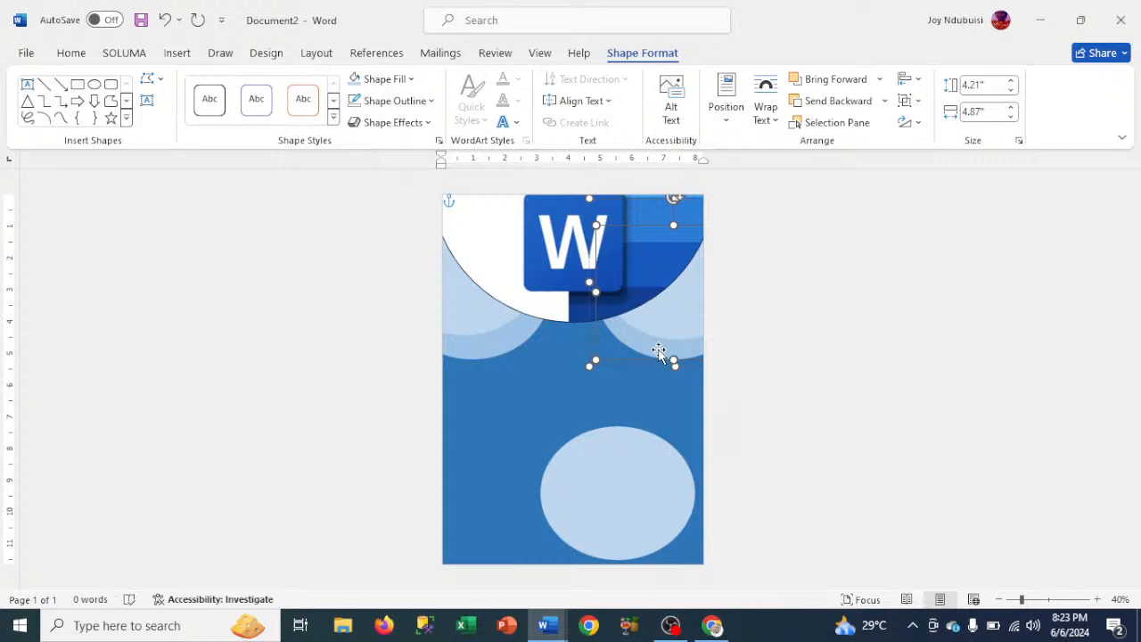
key(Down)
key(Down)
key(Down)
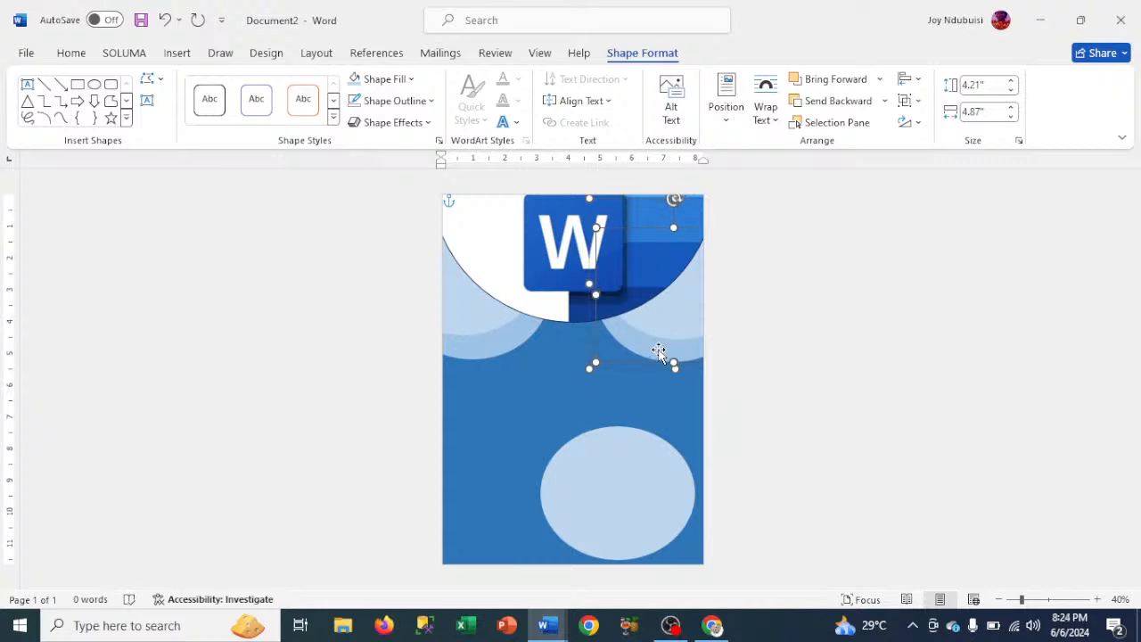
Step: Select the lighter inner oval within the right-edge group and nudge it slightly up
drag(658, 352, 666, 335)
key(Up)
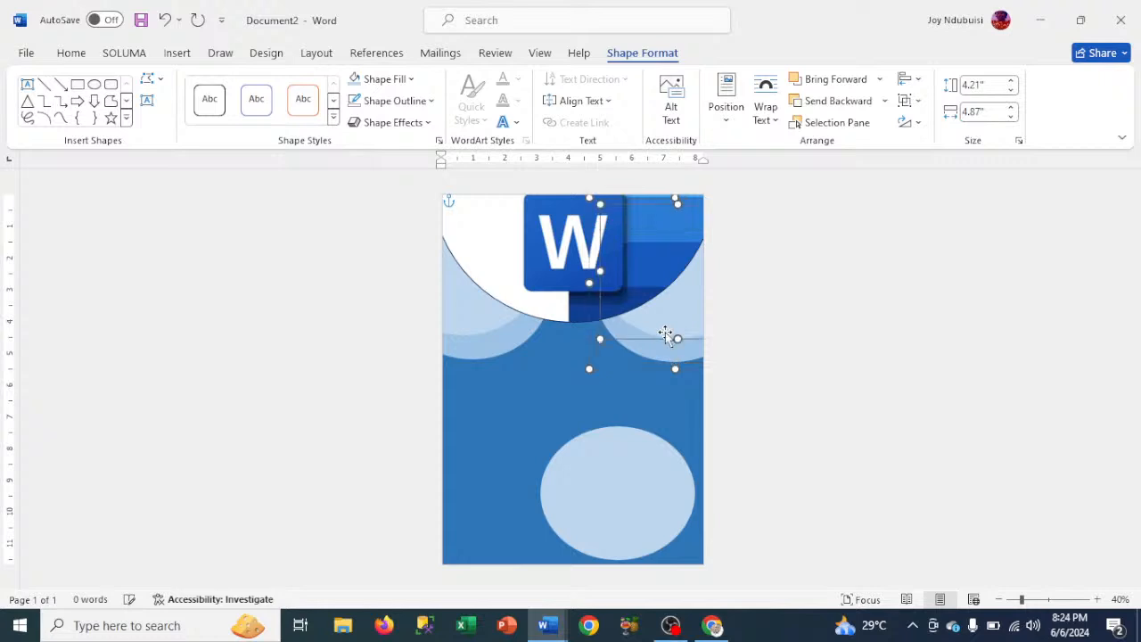
key(Up)
Step: Delete the spare light-blue oval in the lower part of the page
click(673, 358)
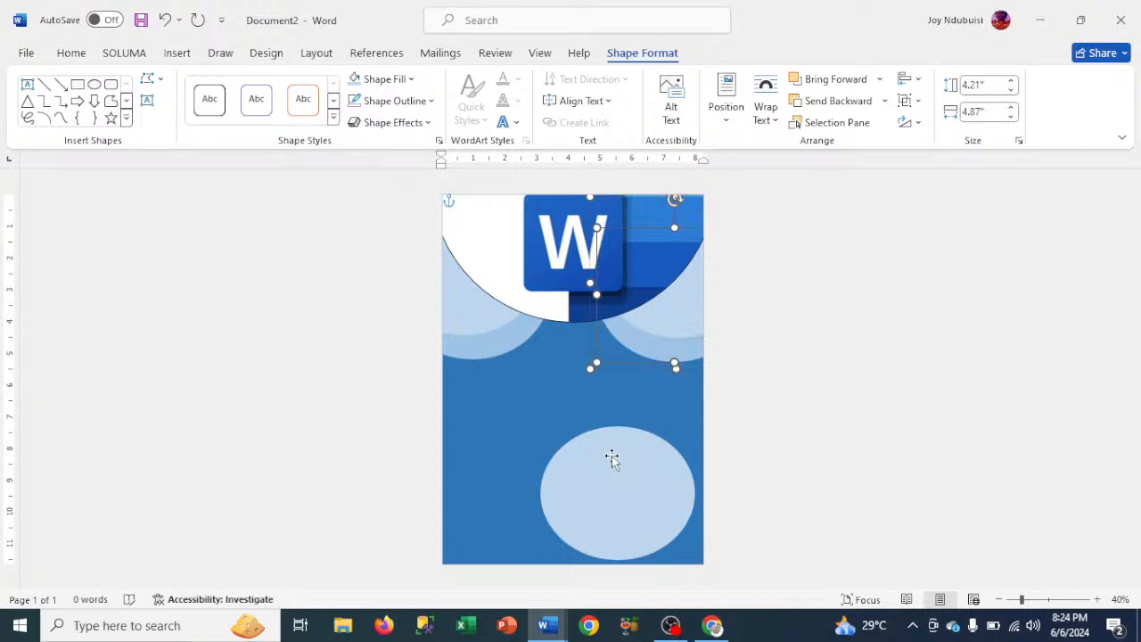
click(592, 484)
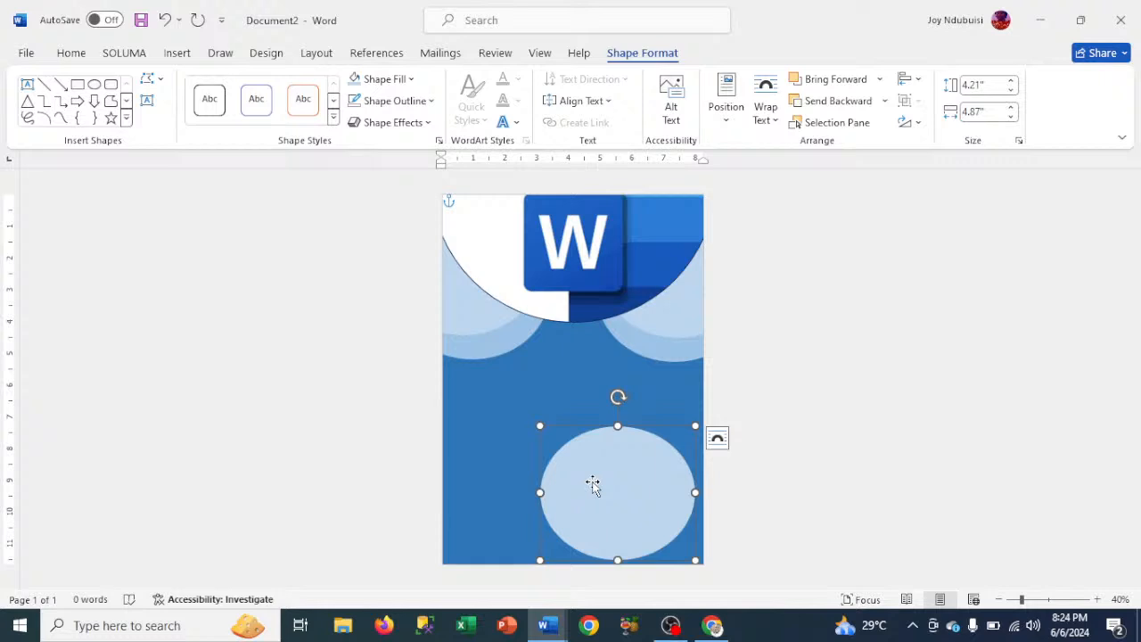
key(Delete)
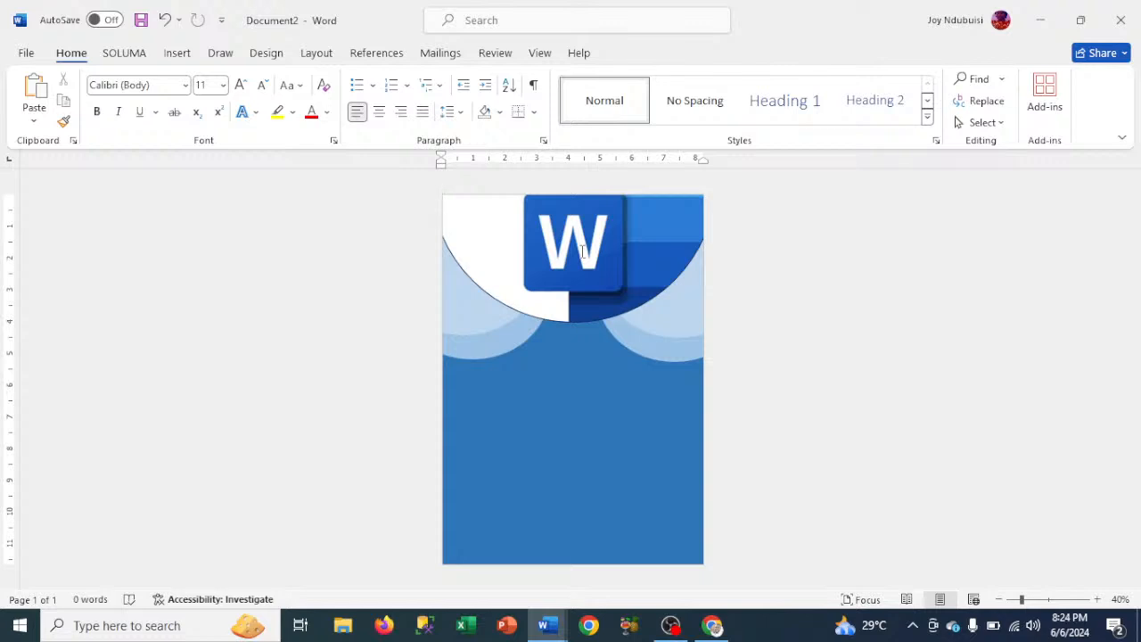
Step: Draw a text box below the picture-filled circle, about 0.87 inch high and 6.71 inches wide
click(181, 57)
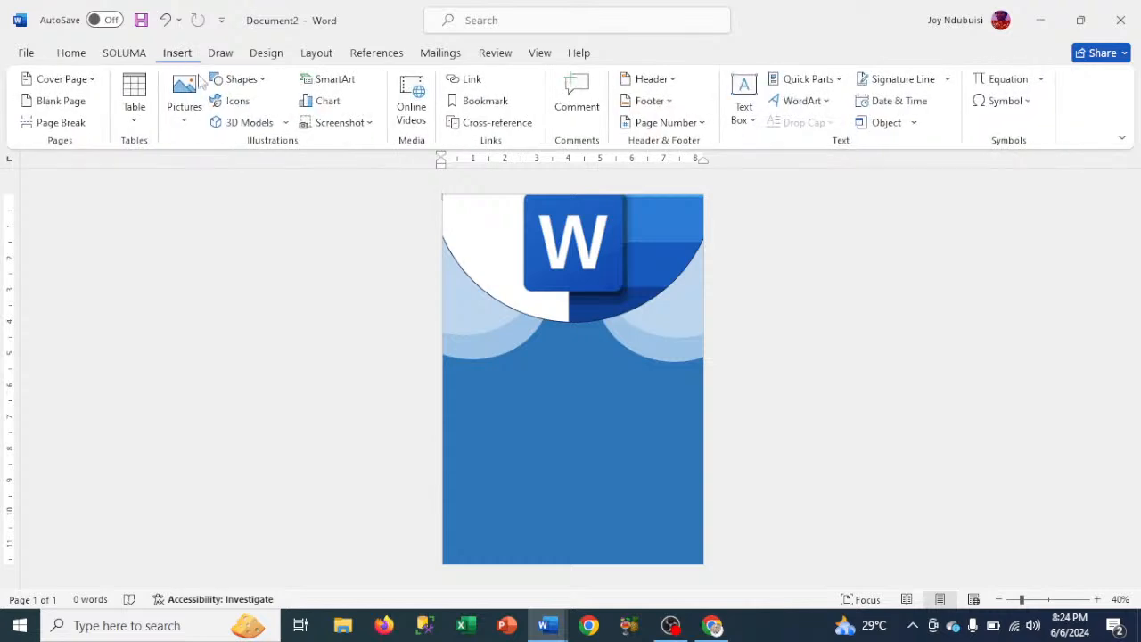
click(254, 82)
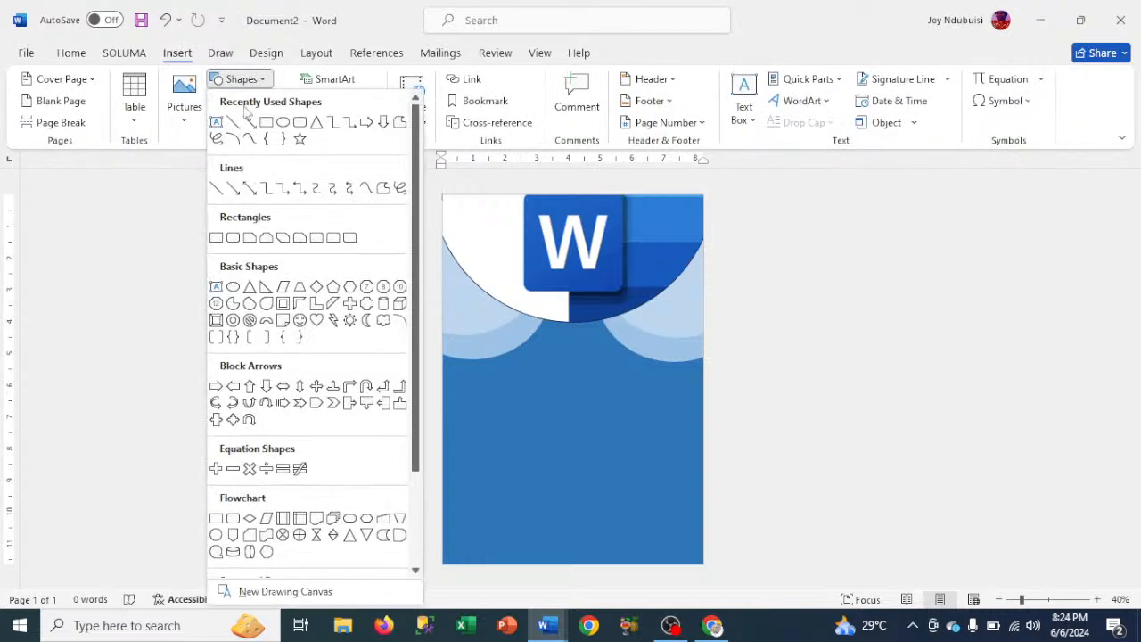
click(217, 123)
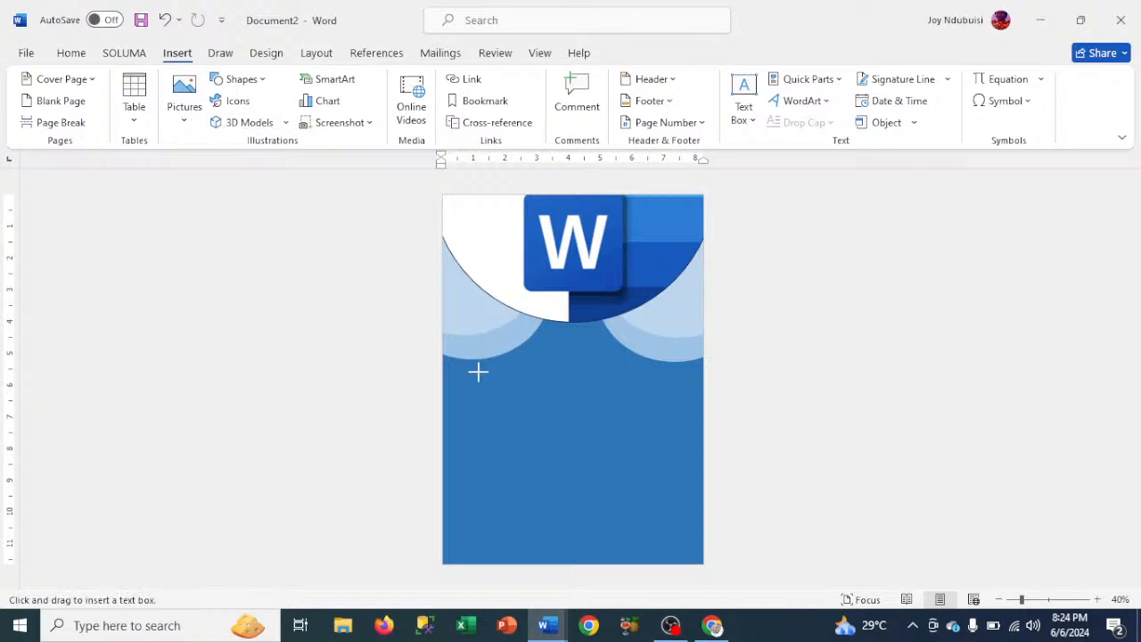
drag(478, 372, 685, 398)
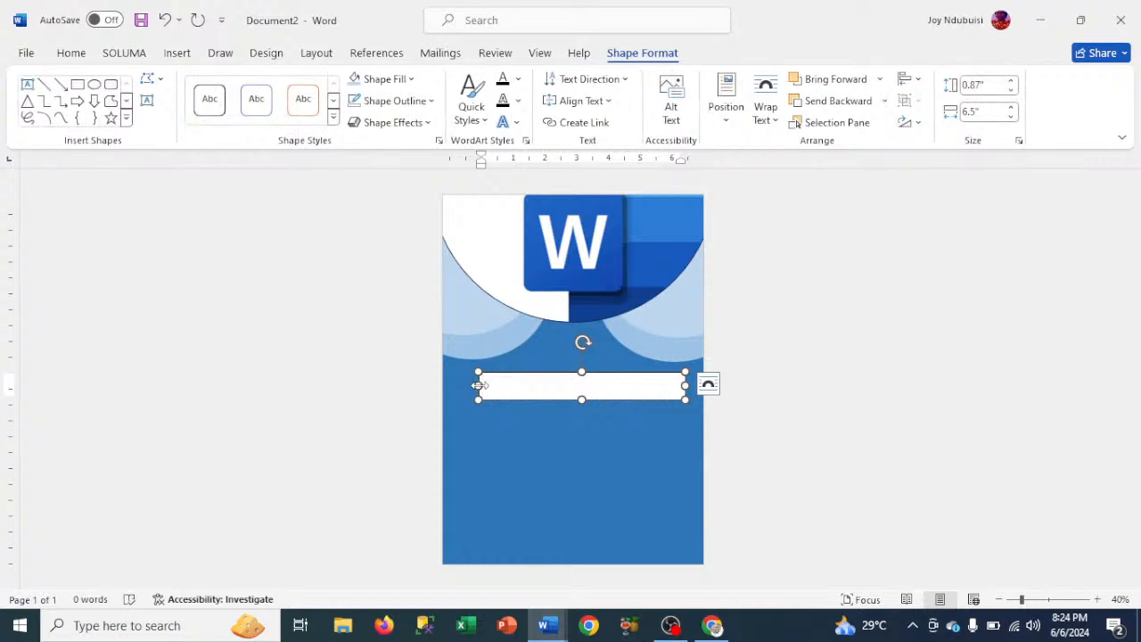
drag(477, 386, 471, 385)
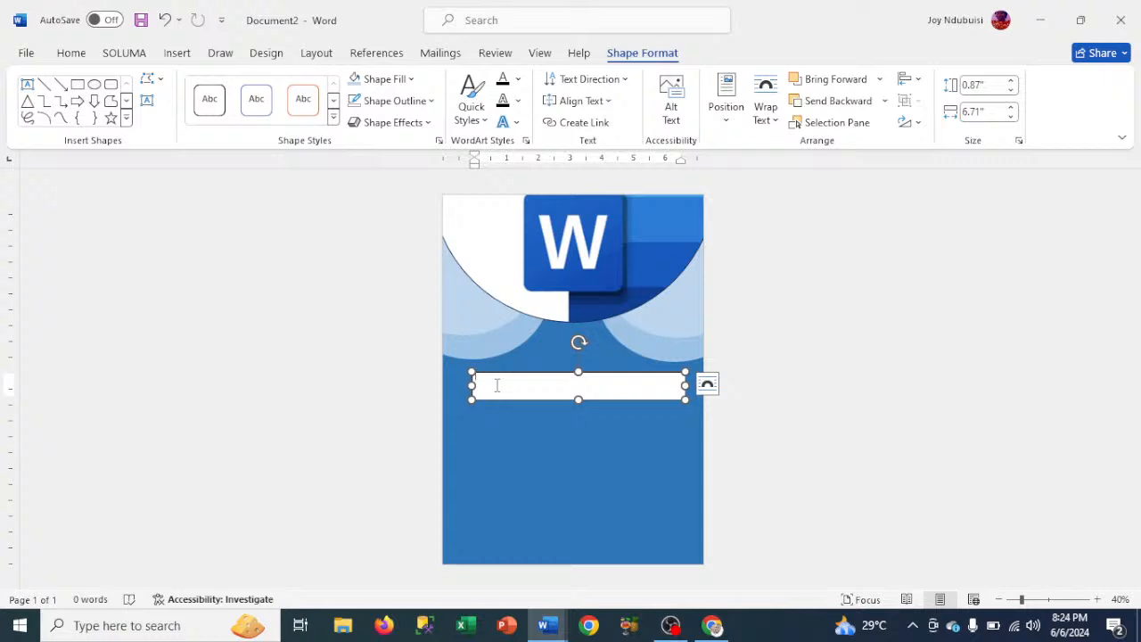
Step: Enter MICROSOFT WORD in the text box and set its font size to 36
text(M)
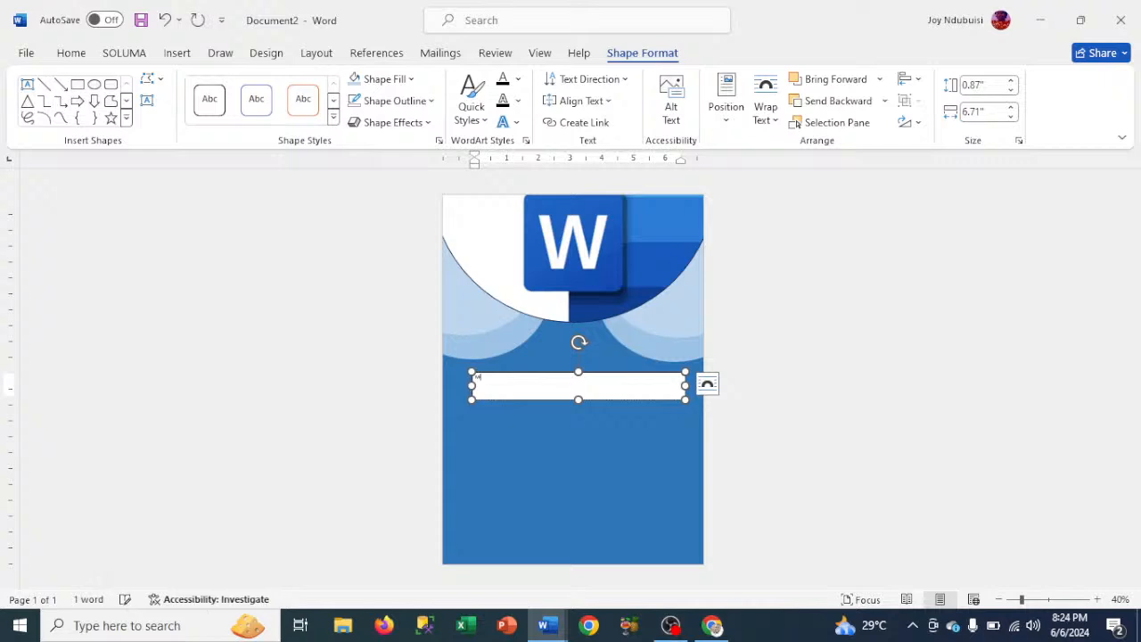
text(ICRO)
click(517, 373)
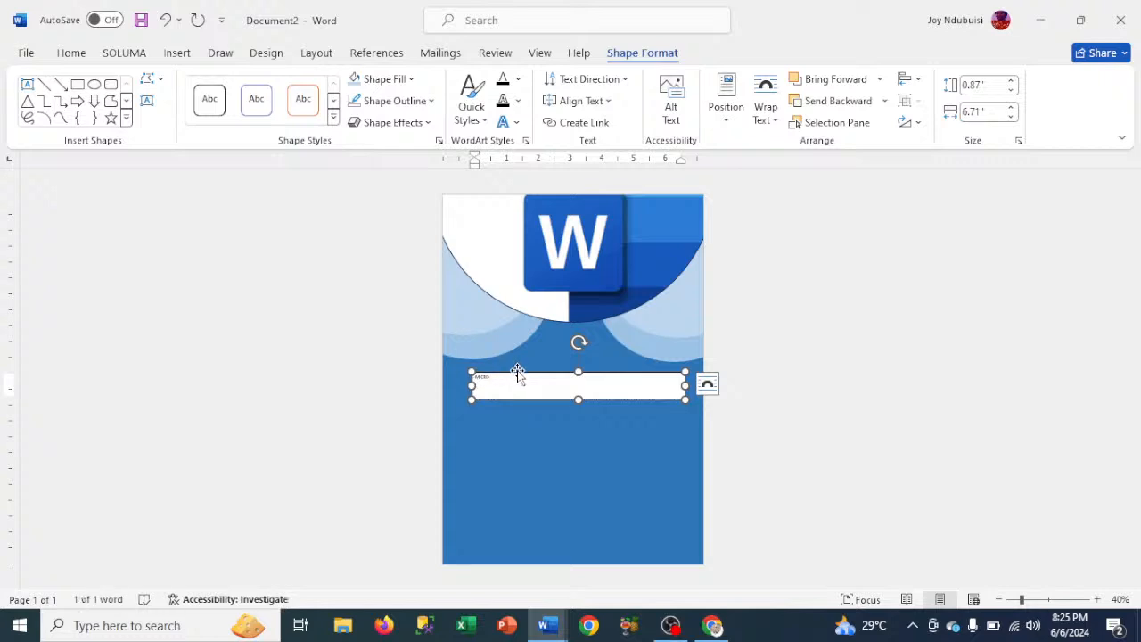
click(71, 54)
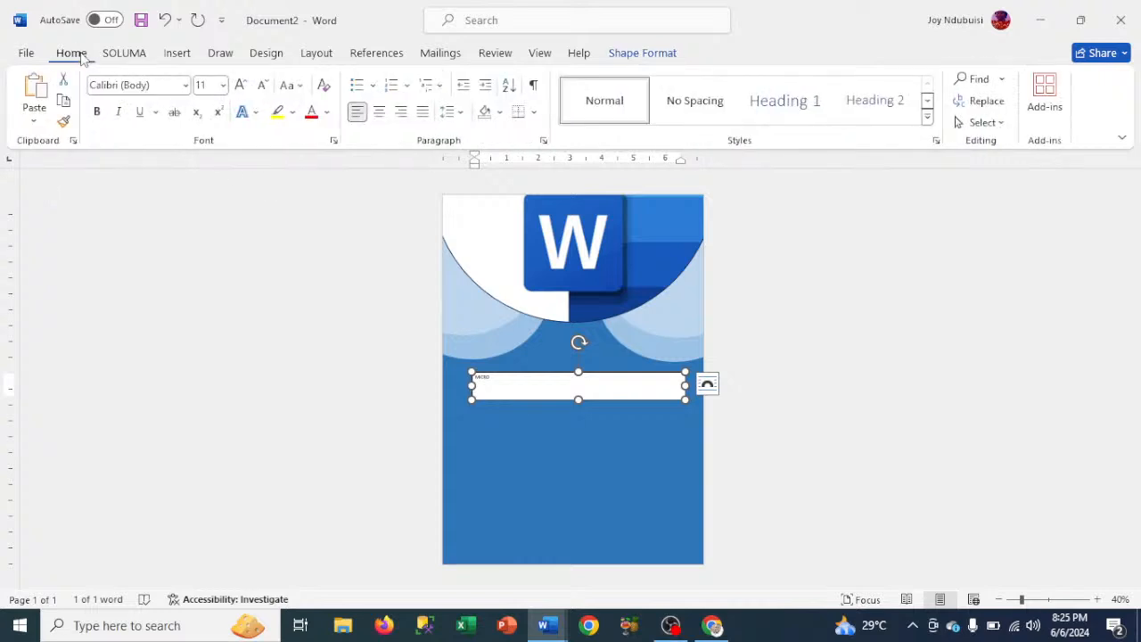
click(241, 86)
click(241, 86)
click(240, 87)
click(241, 87)
click(241, 86)
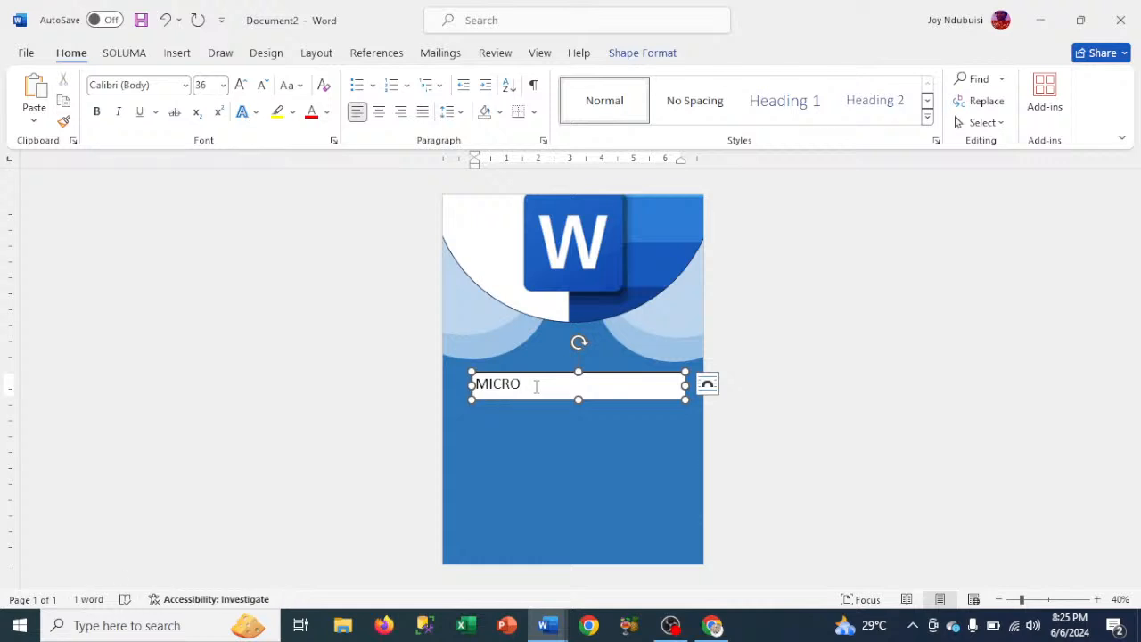
text(SOFT WORD)
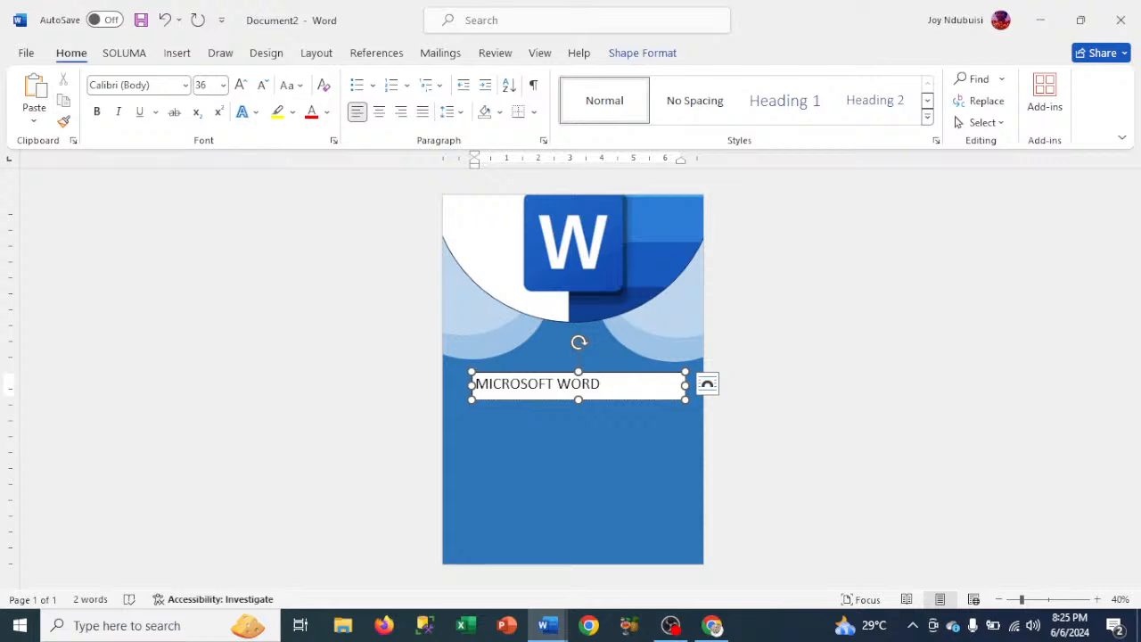
Step: Replace the text box's content with the title ULTIMATE GUIDE TO MICROSOFT WORD
key(BackSpace)
key(BackSpace)
key(BackSpace)
key(BackSpace)
key(BackSpace)
key(BackSpace)
key(BackSpace)
key(BackSpace)
key(BackSpace)
key(BackSpace)
key(BackSpace)
key(BackSpace)
key(BackSpace)
key(BackSpace)
key(BackSpace)
text(U)
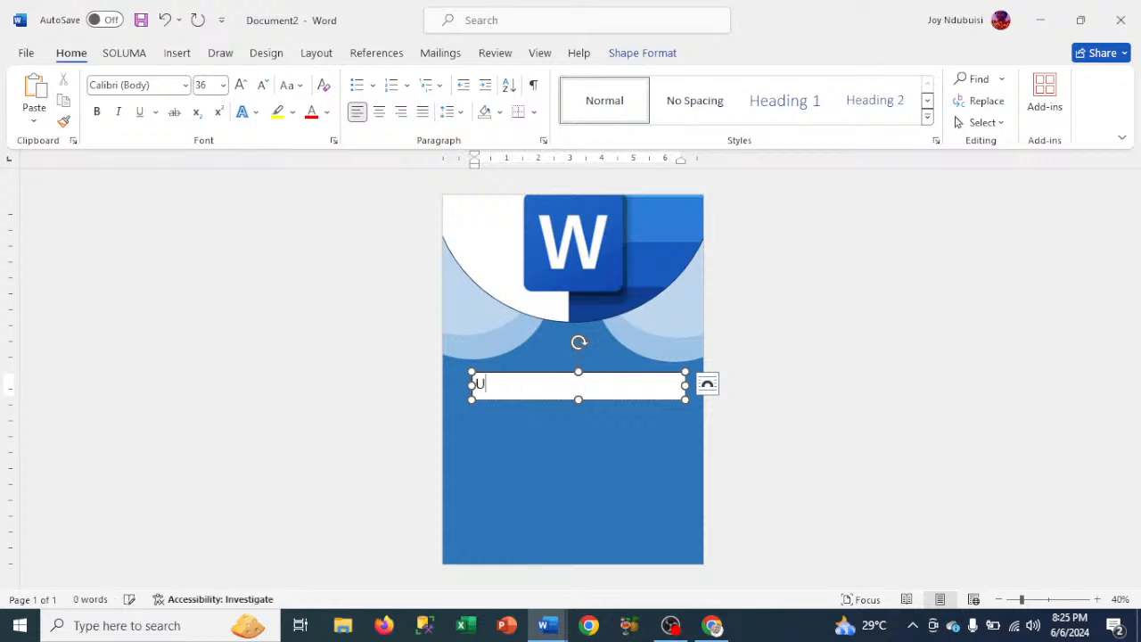
text(LTIMATE)
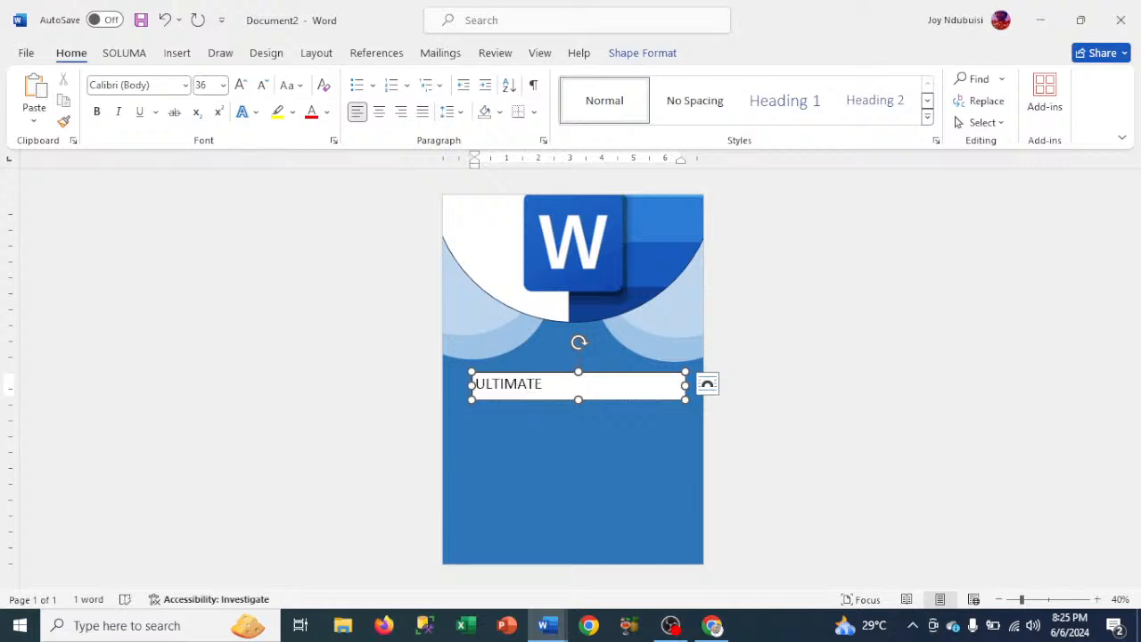
text( GUIDE )
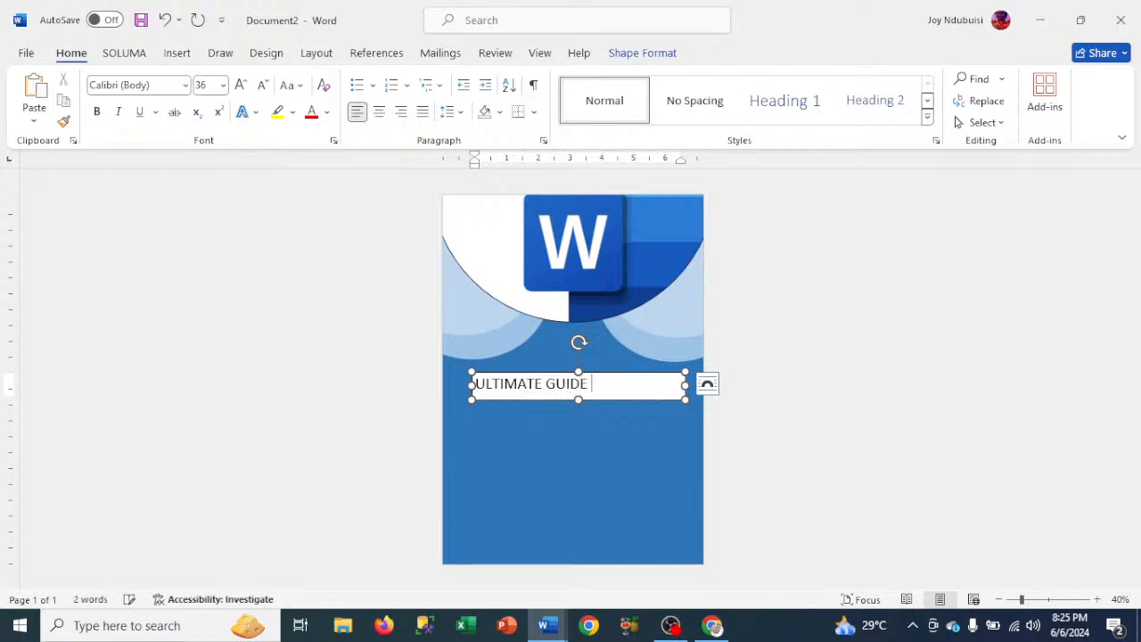
text(TO MICROST)
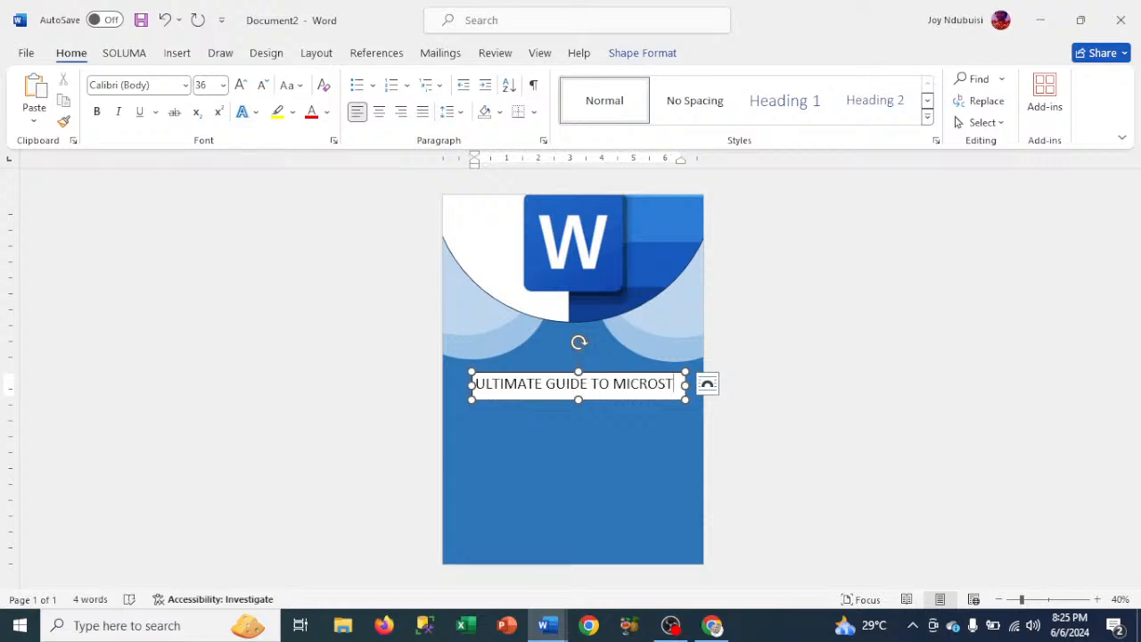
key(BackSpace)
text(O)
key(ctrl+BackSpace)
Step: Set the title text to Arial Black at font size 24
click(522, 373)
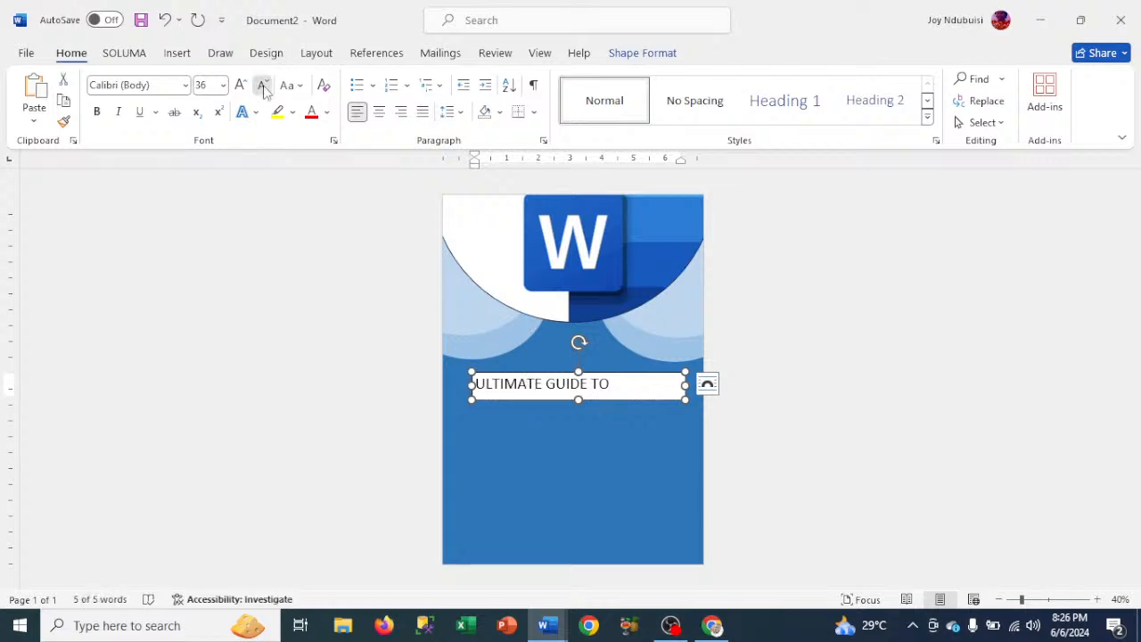
click(263, 86)
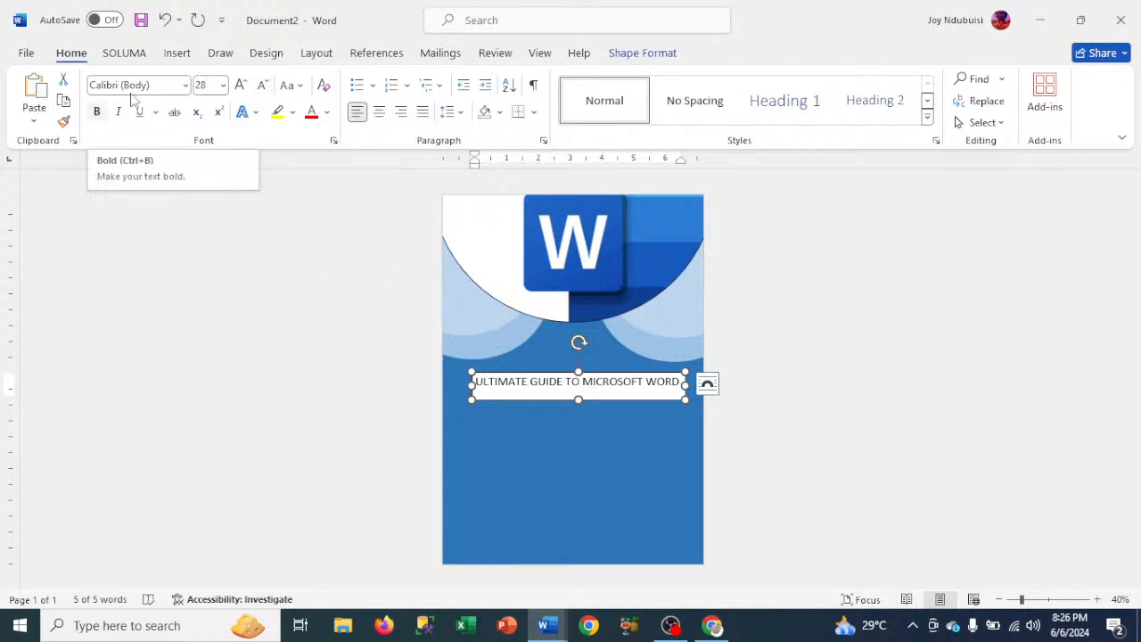
click(186, 87)
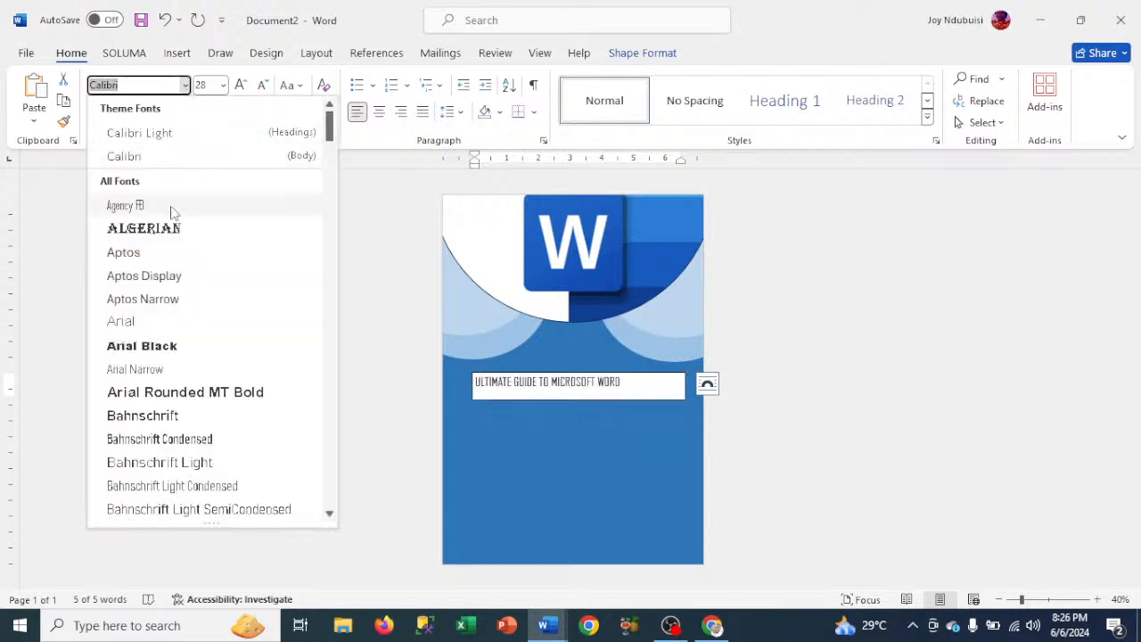
click(153, 346)
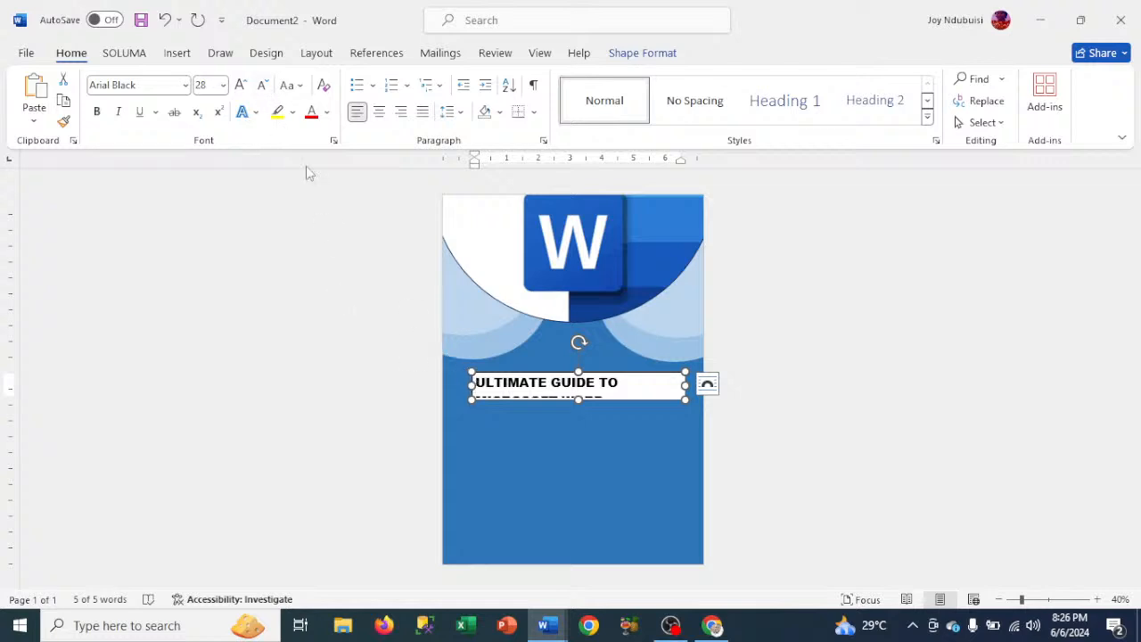
click(263, 88)
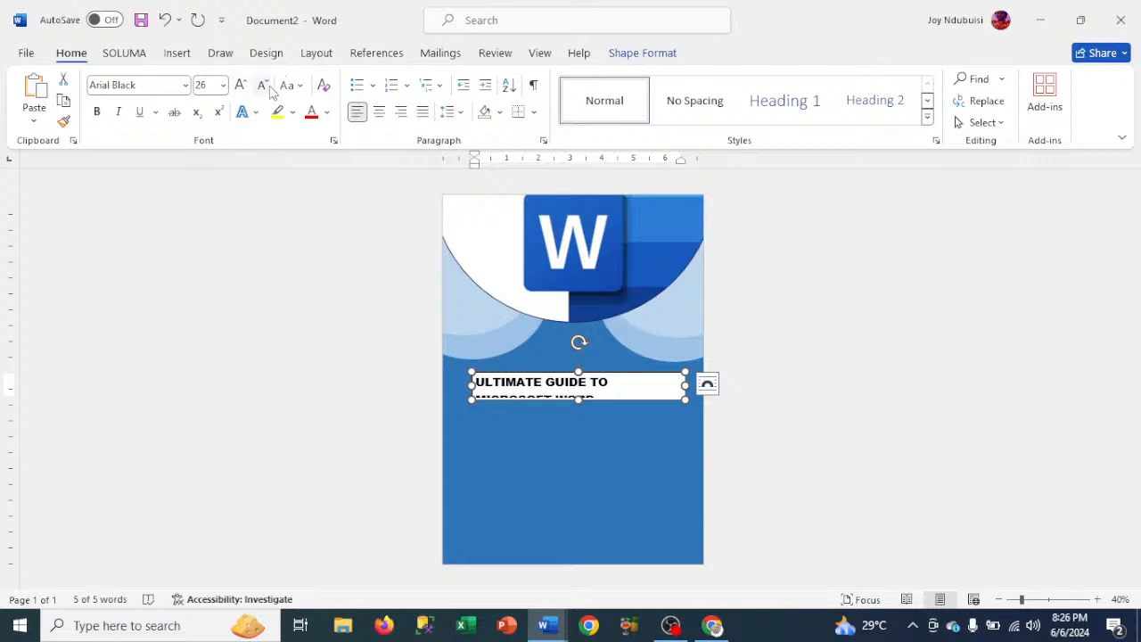
click(263, 87)
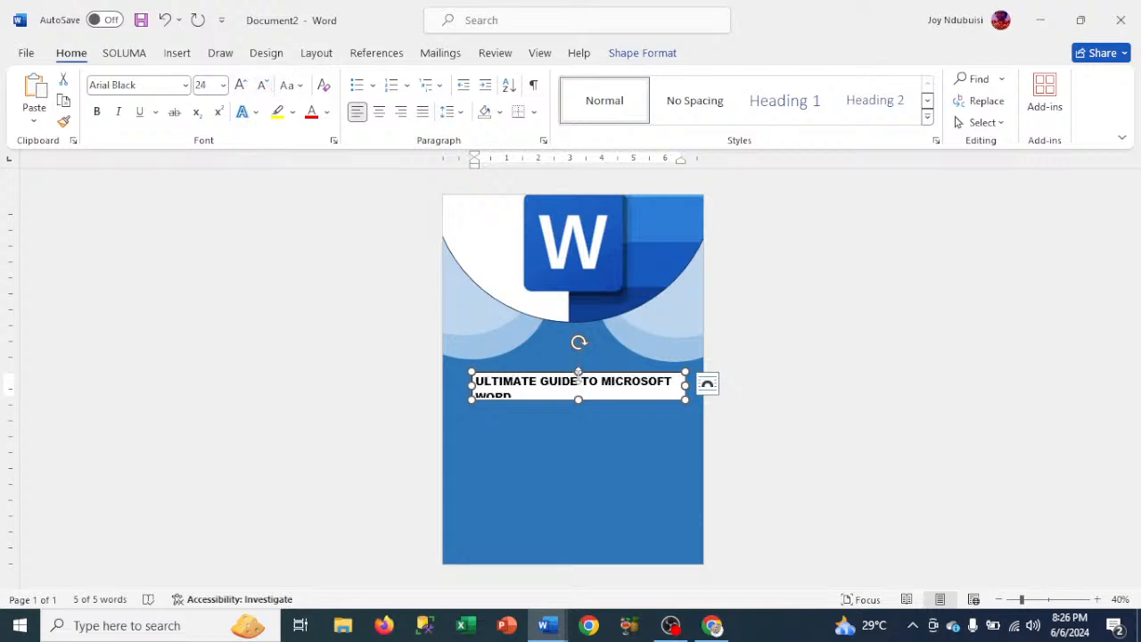
Step: Extend the title text box downward to a height of about 1.11 inches and center its text
drag(577, 399, 578, 408)
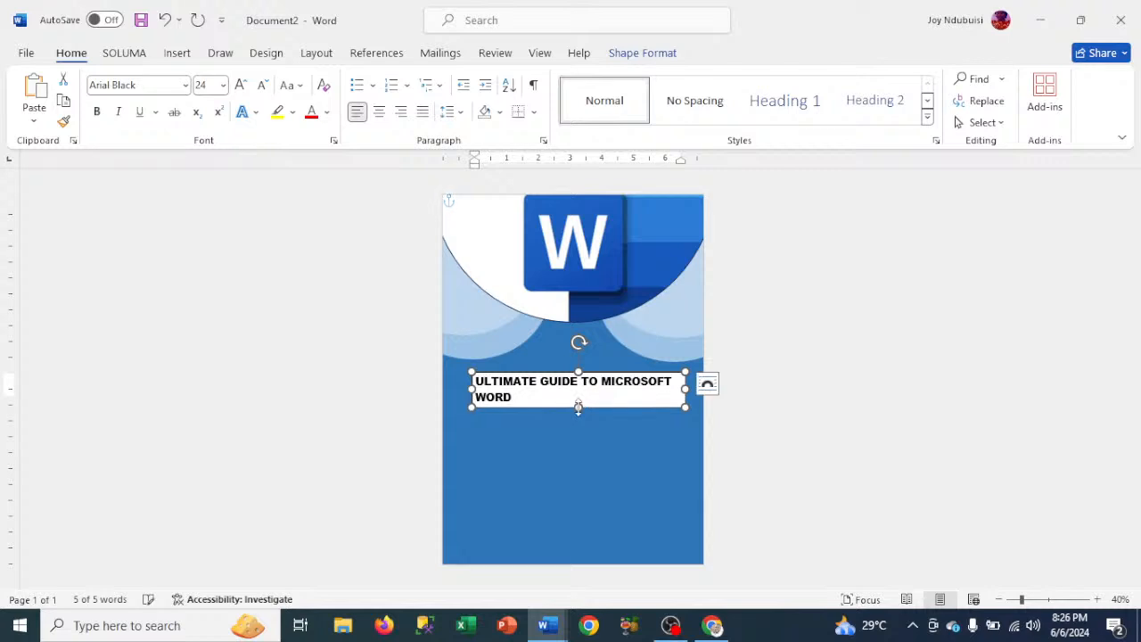
click(379, 111)
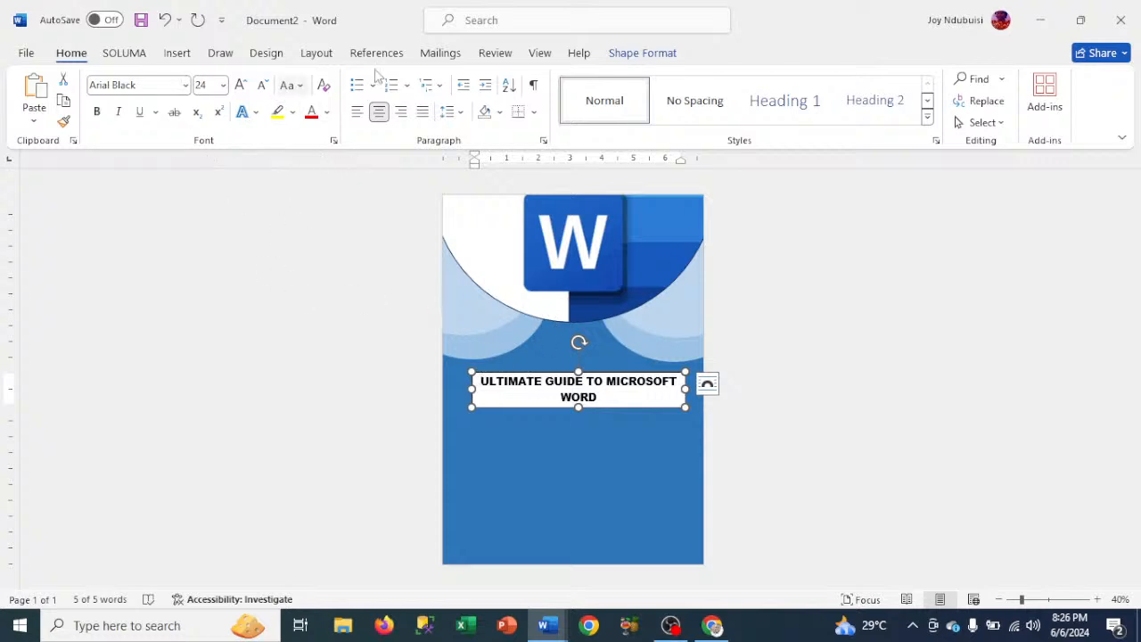
click(620, 57)
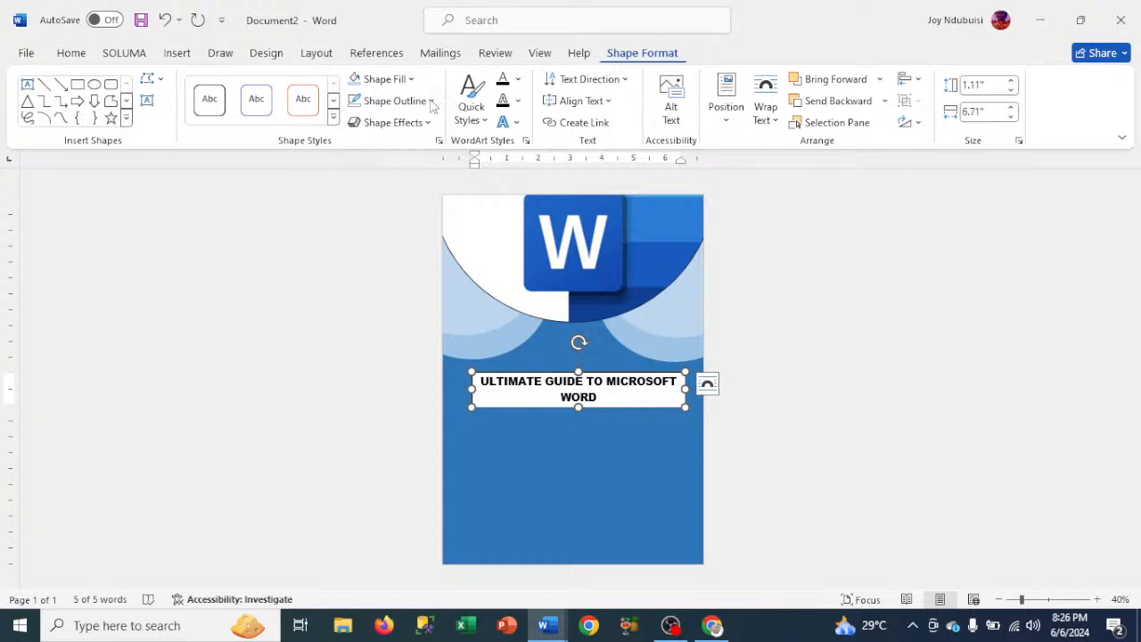
Step: Remove the title text box's fill and outline, and make its text white
click(385, 79)
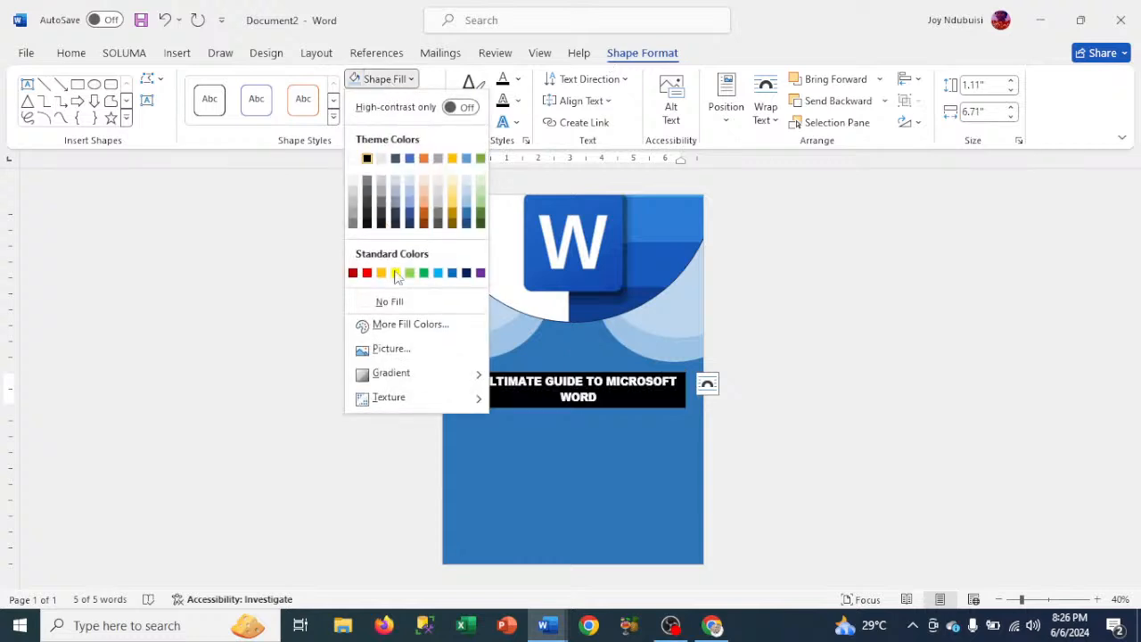
click(388, 301)
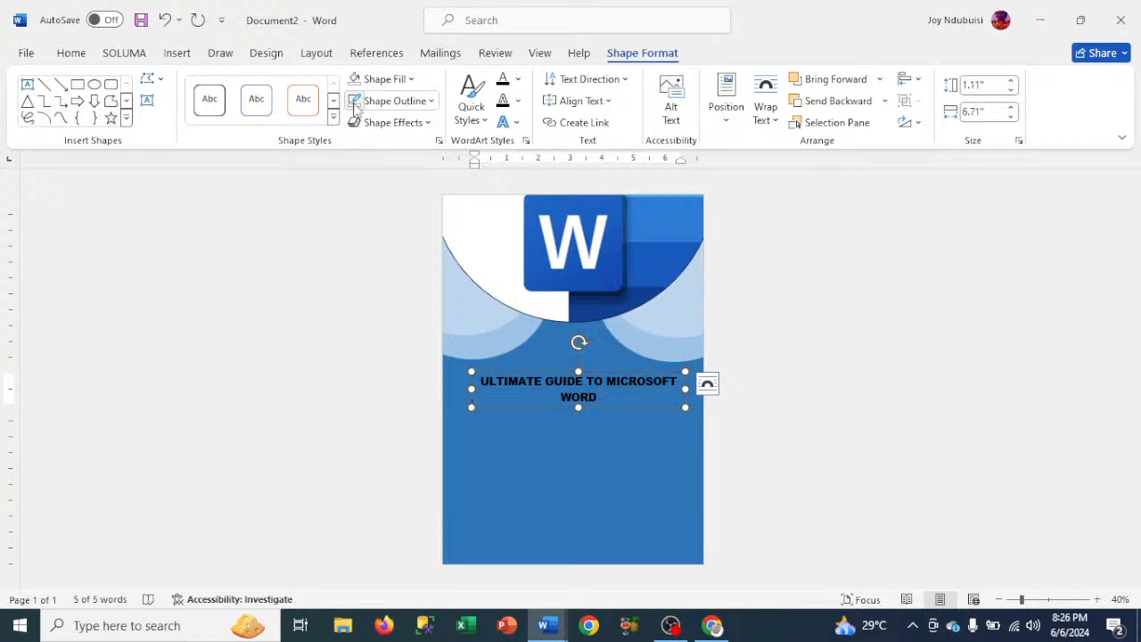
click(518, 81)
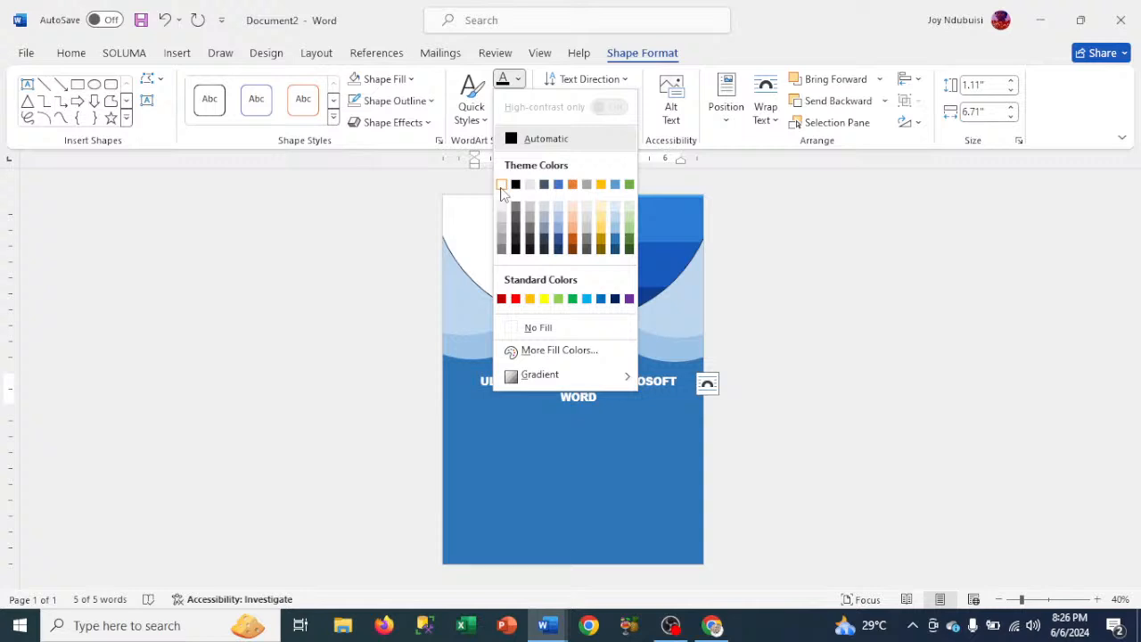
click(501, 186)
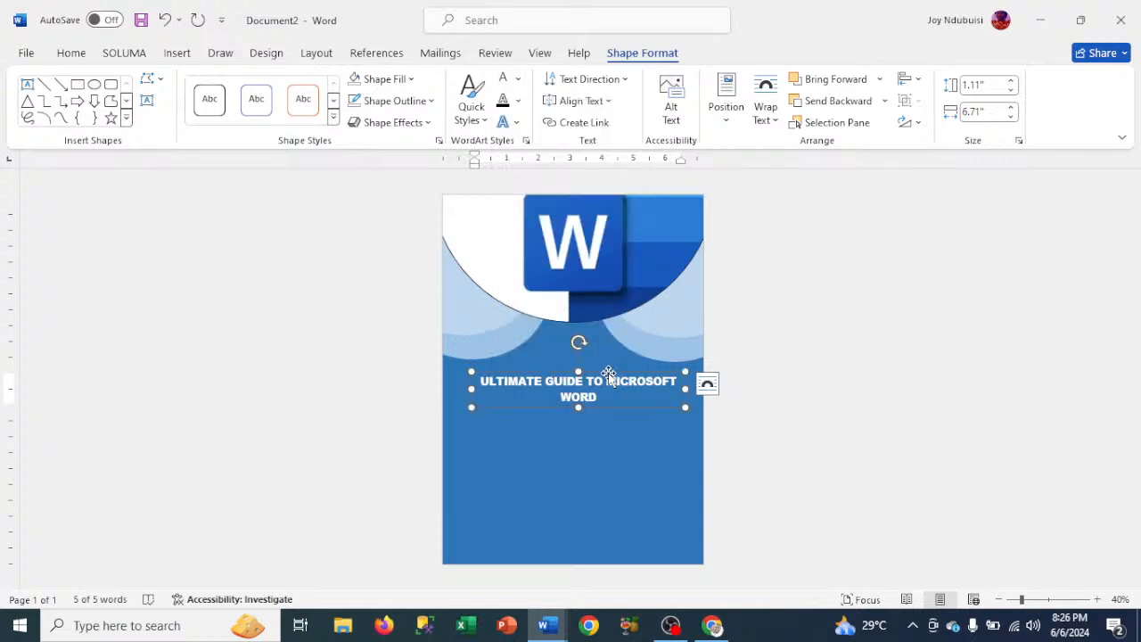
Step: Nudge the title text box vertically to sit slightly lower beneath the circle and the light-blue ovals
key(Up)
key(Up)
key(Up)
key(Up)
key(Up)
key(Up)
key(Up)
key(Up)
key(Up)
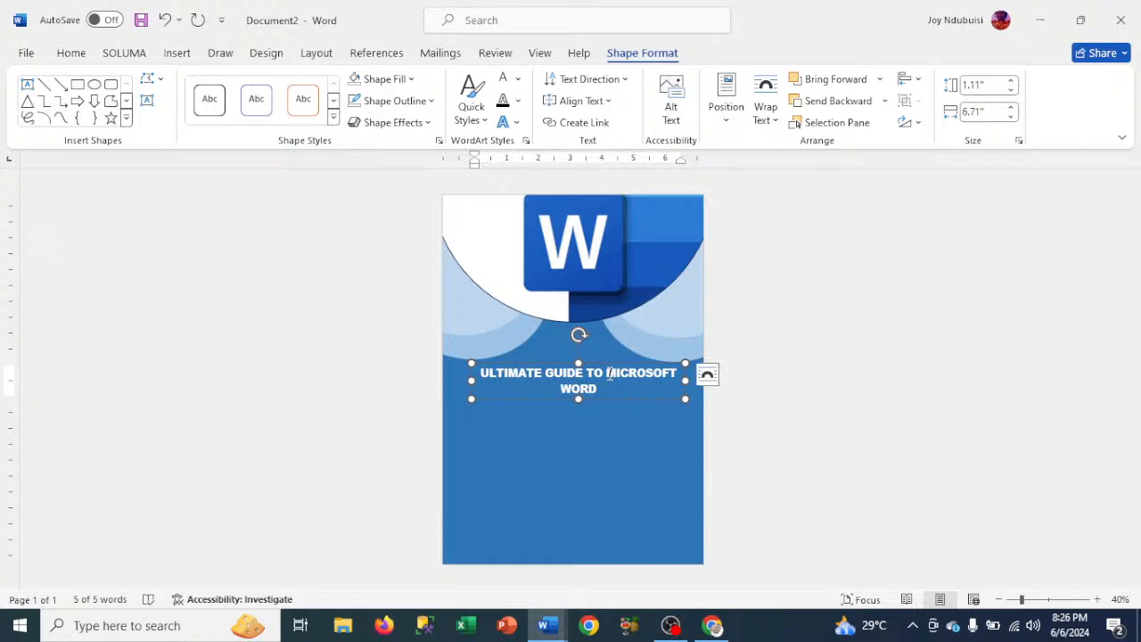
key(Down)
key(Down)
key(Down)
key(Down)
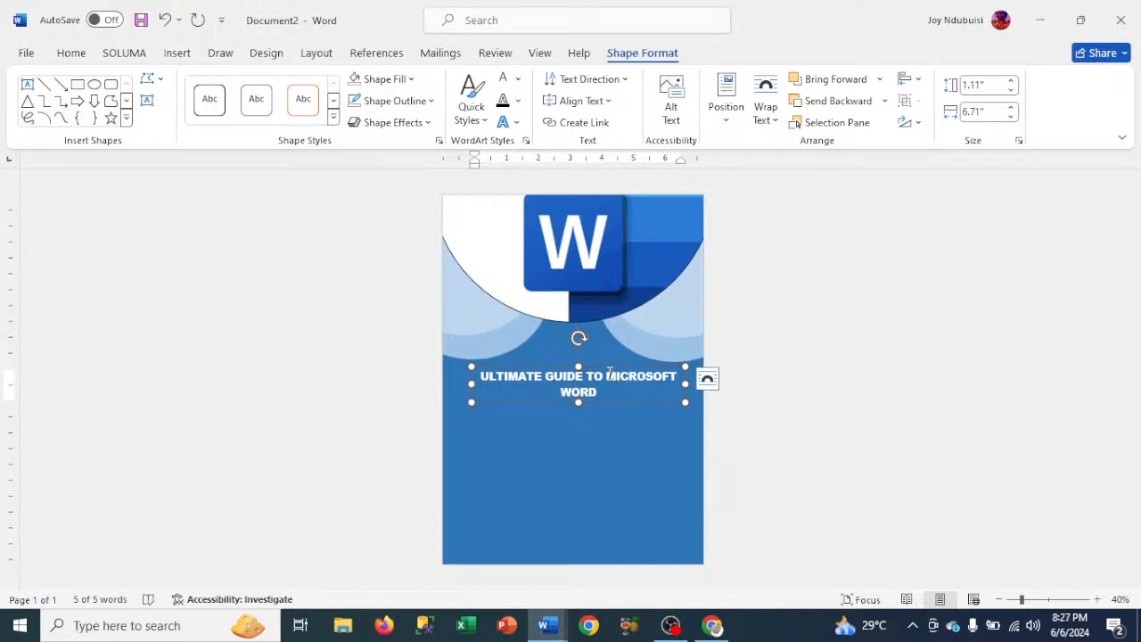
key(Down)
key(Down)
key(Down)
key(Down)
key(Down)
key(Down)
key(Down)
key(Down)
key(Down)
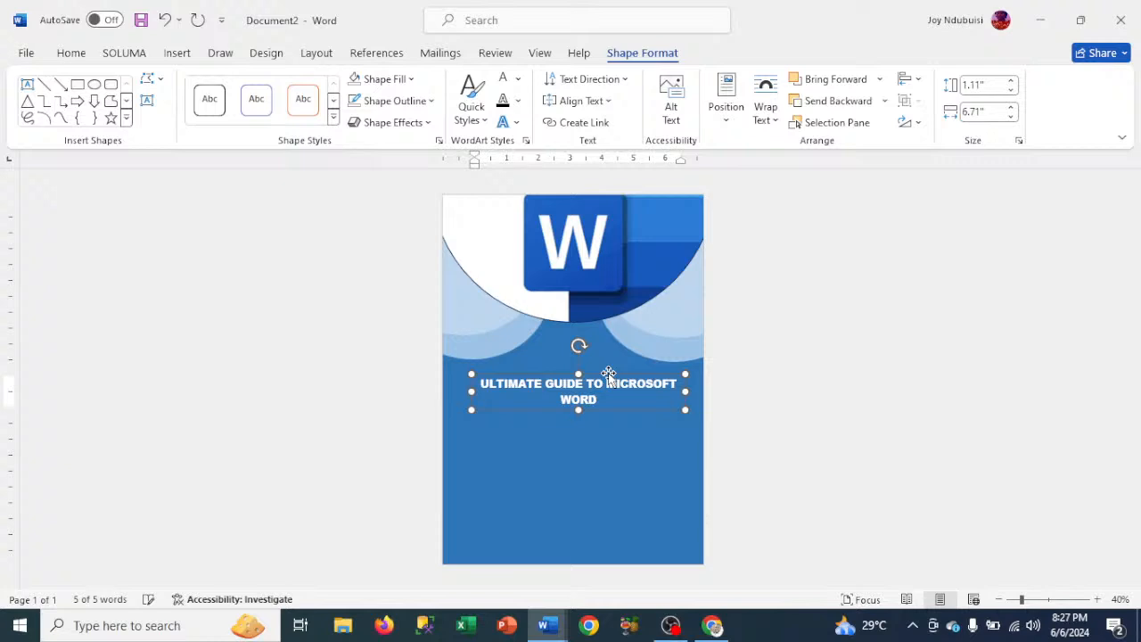
key(Down)
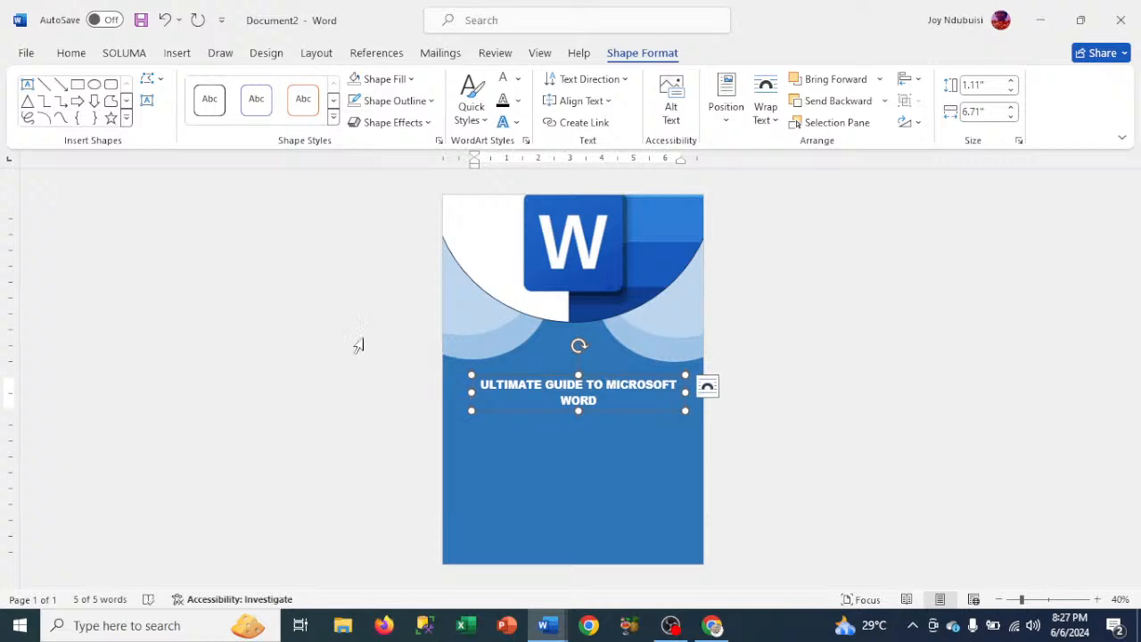
Step: Draw a text box below the title's left side, about 2.95 inches high, and widen it leftward to about 4.32 inches
click(27, 85)
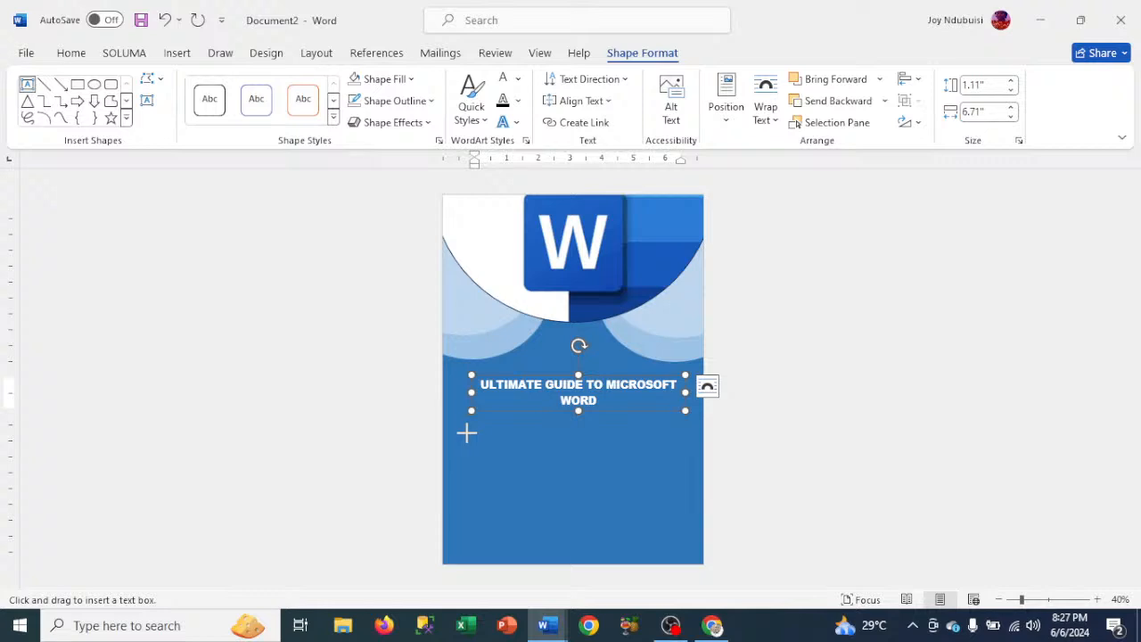
drag(462, 433, 593, 526)
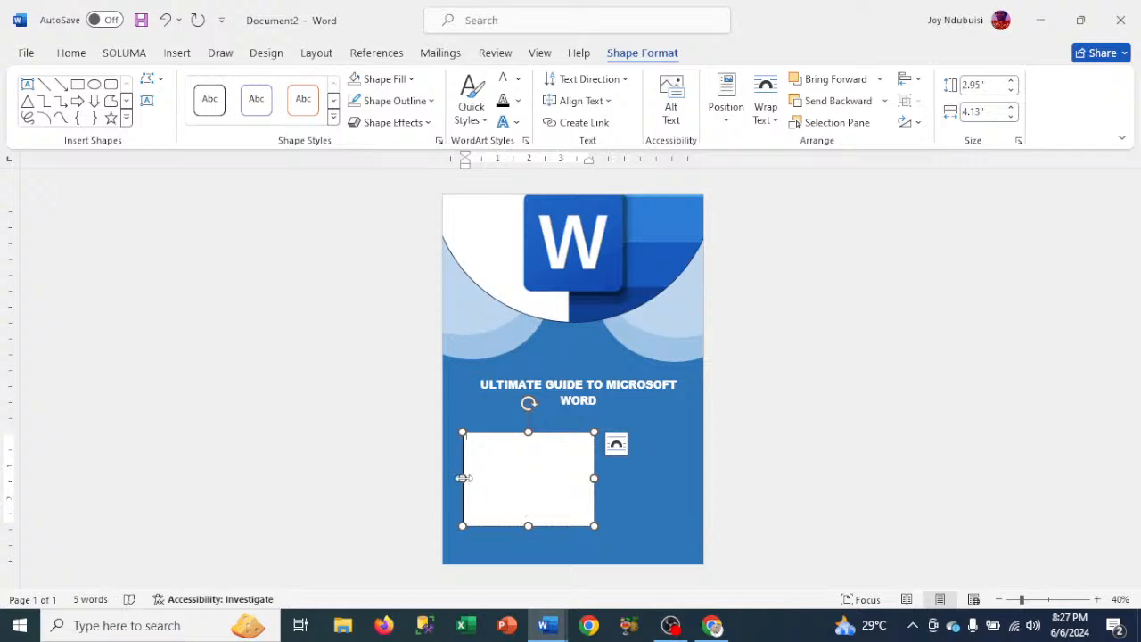
drag(462, 478, 456, 477)
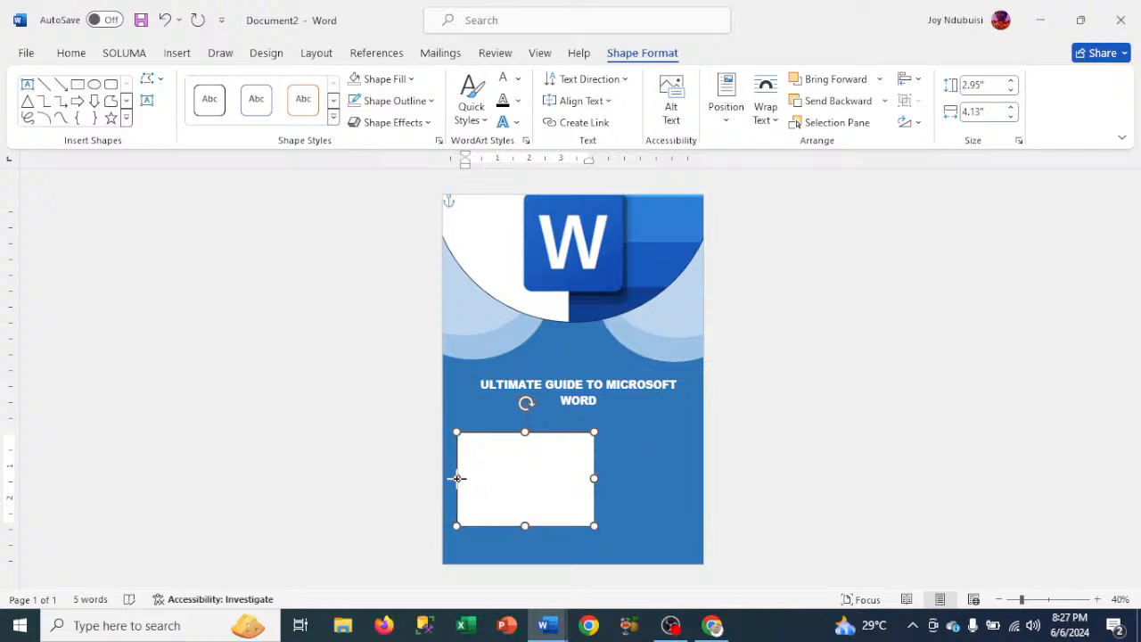
Step: Replace WORD with OFFICE at the end of the title
click(636, 389)
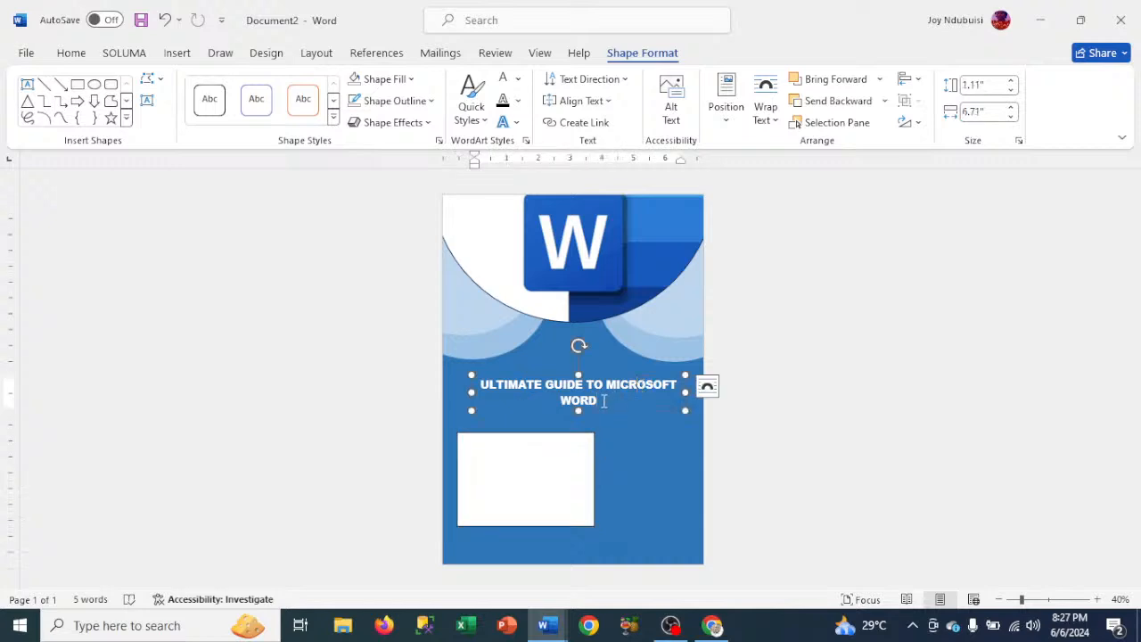
click(603, 401)
key(BackSpace)
key(BackSpace)
key(BackSpace)
key(BackSpace)
text(OFFICE)
Step: Enter the heading WHAT TO LEARN... in the new text box and set its font size to 22
click(494, 458)
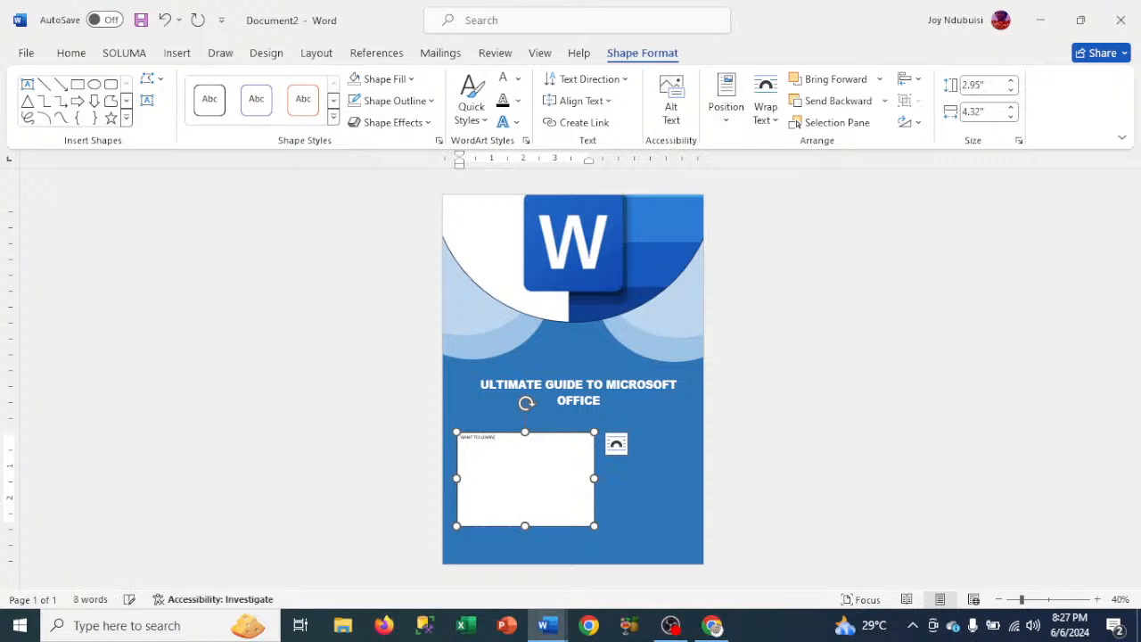
triple_click(481, 436)
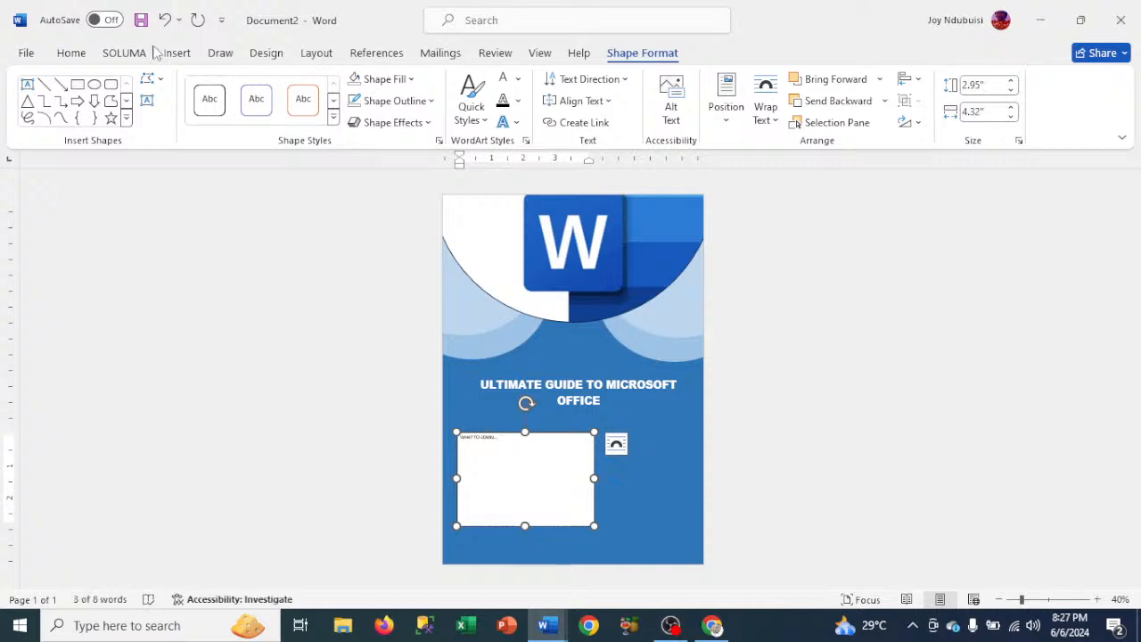
click(66, 54)
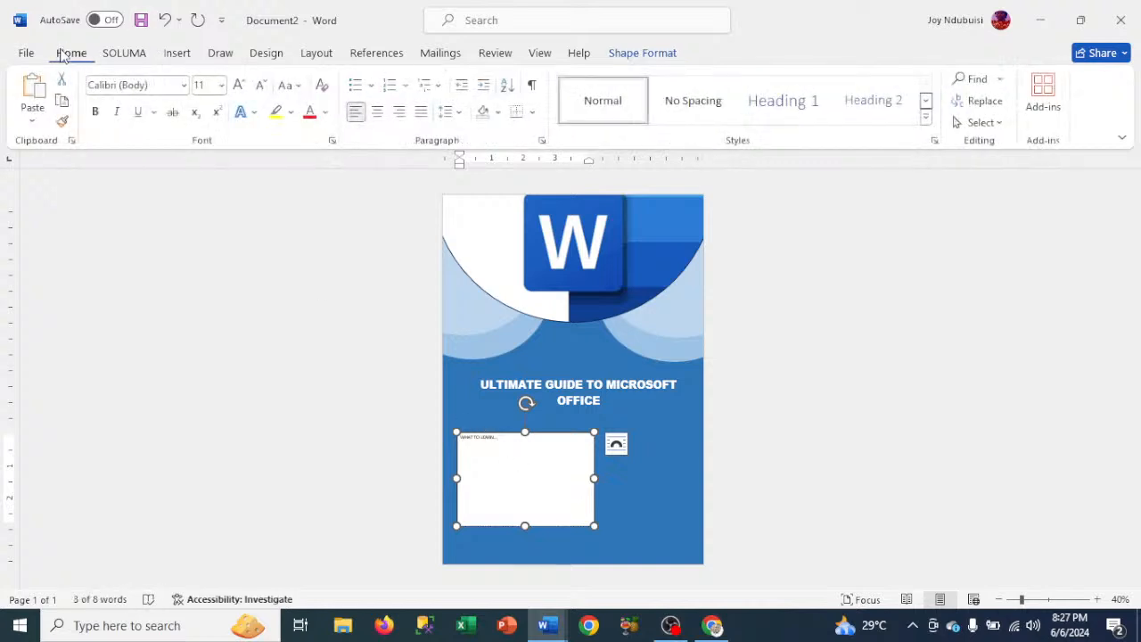
click(240, 86)
click(240, 85)
click(240, 85)
click(239, 85)
click(240, 86)
click(239, 85)
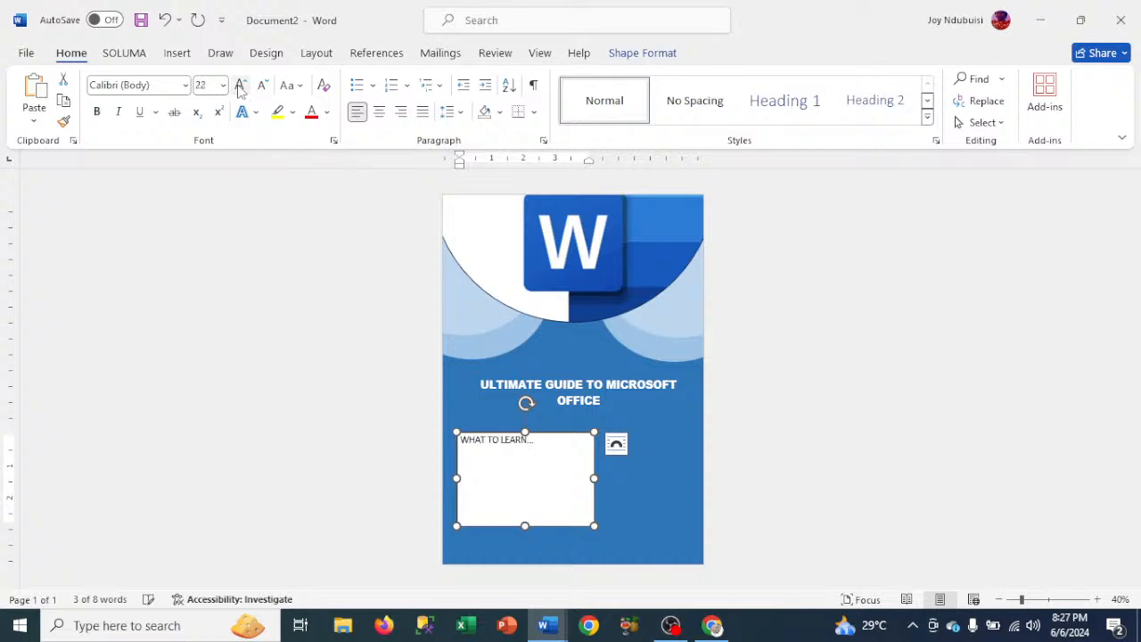
click(239, 86)
click(240, 85)
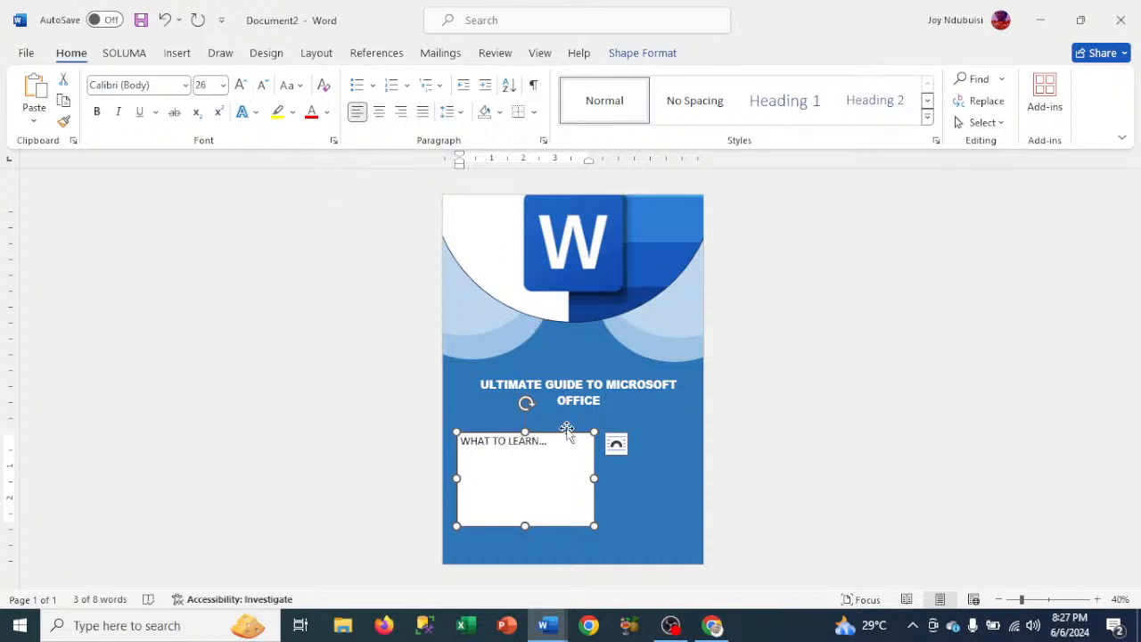
click(263, 86)
click(264, 87)
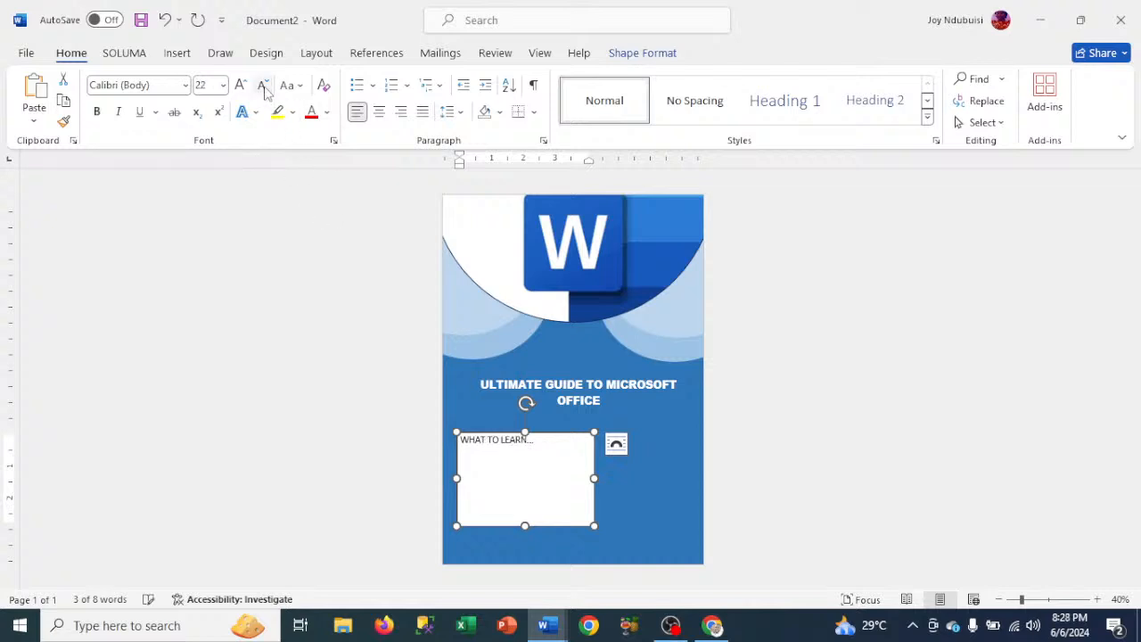
Step: Add a round-bulleted list below the heading with MICROSOFT WORD, MICROSOFT EXCEL, MICROSOFT POWERPOINT and MICROSOFT ACCESS
click(545, 443)
key(Return)
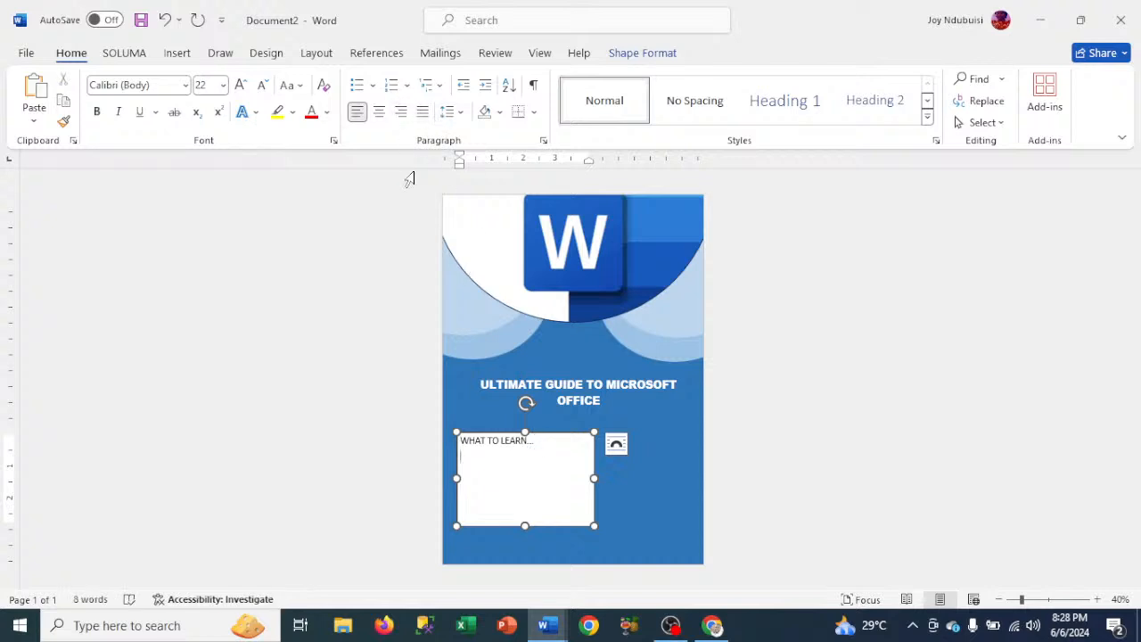
click(375, 86)
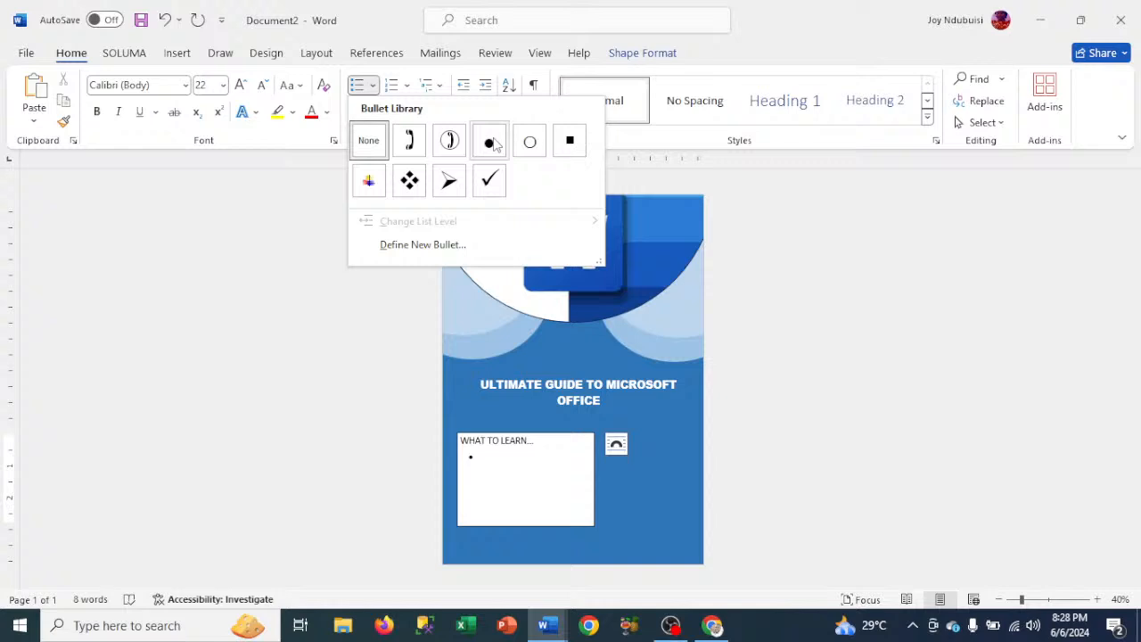
click(492, 142)
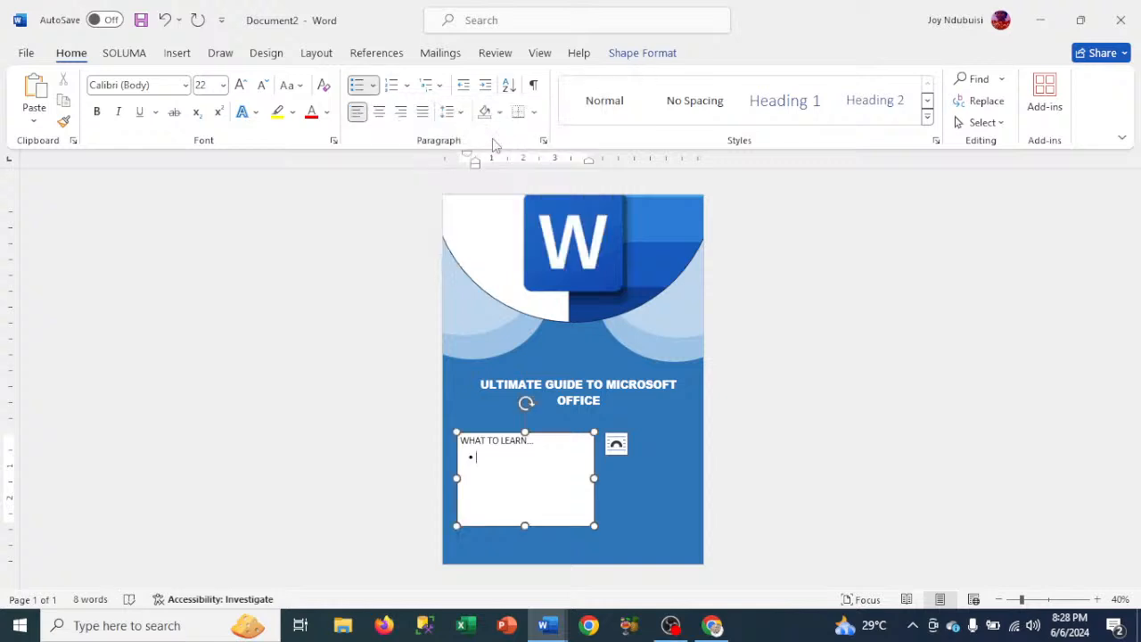
text(MICROSOFT WORD )
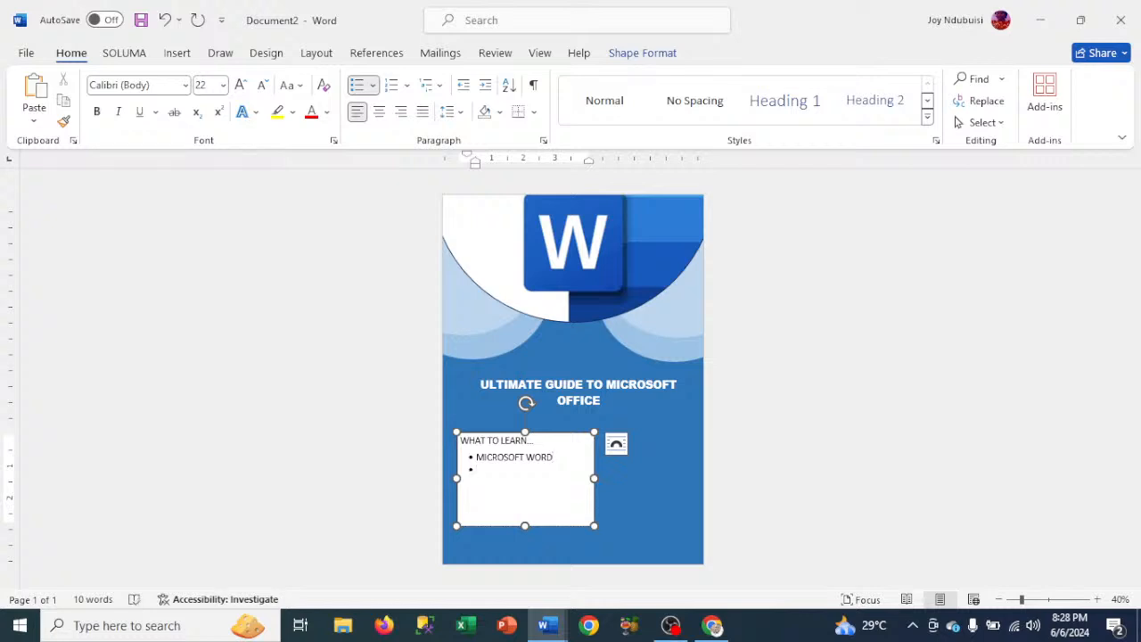
text(MICROSOFT EXCEL MICR)
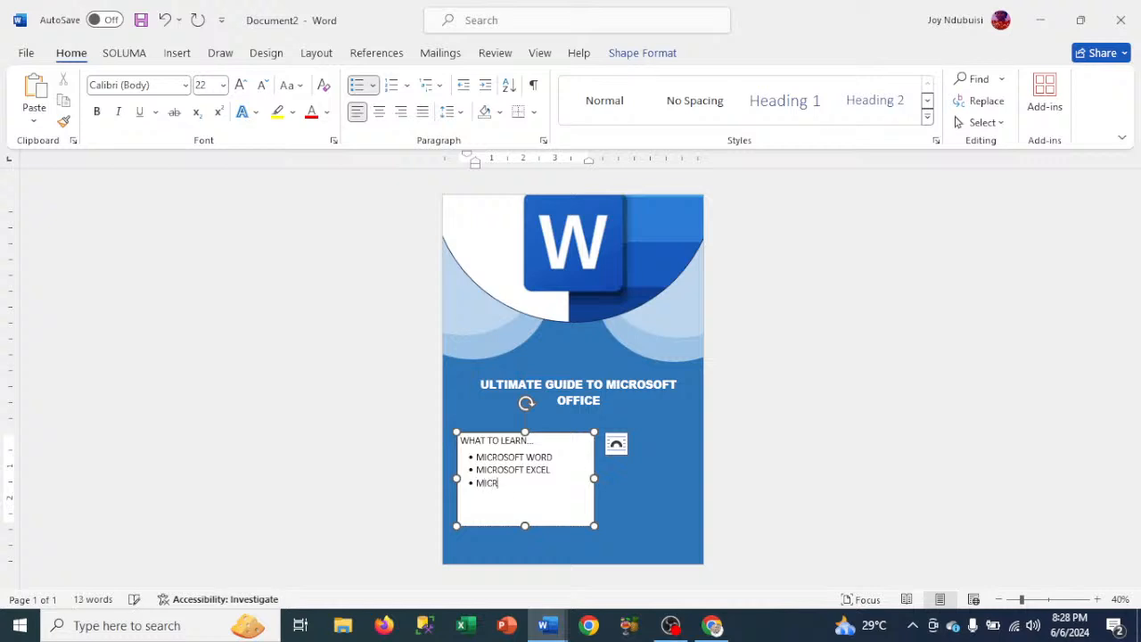
text(OSOFT POWERPOINT MICR)
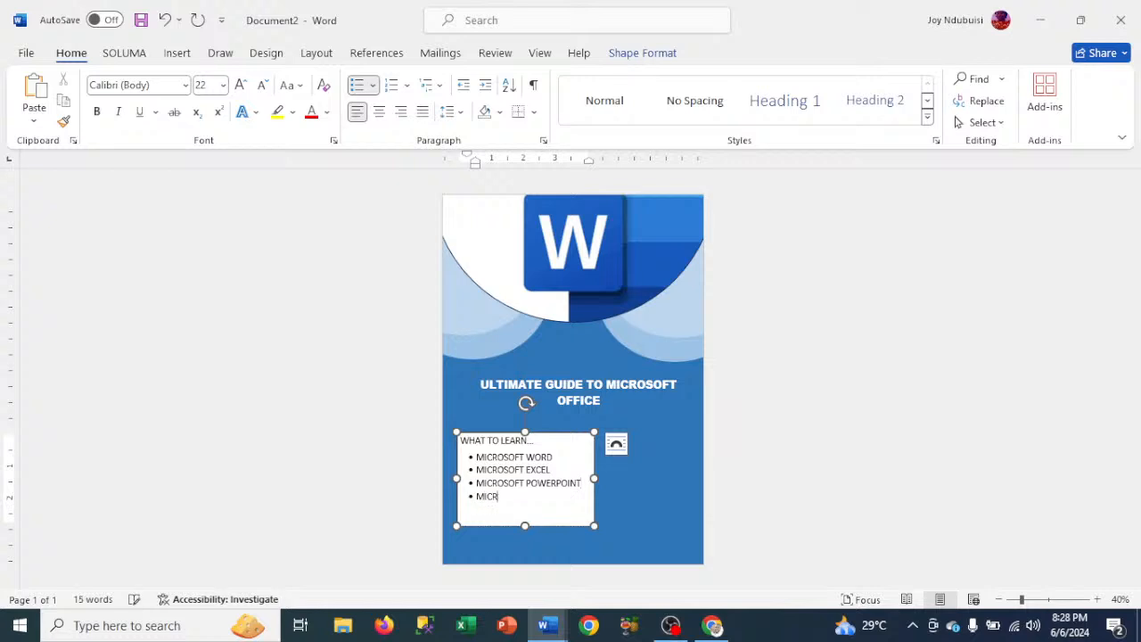
text(OSOFT ACCESS)
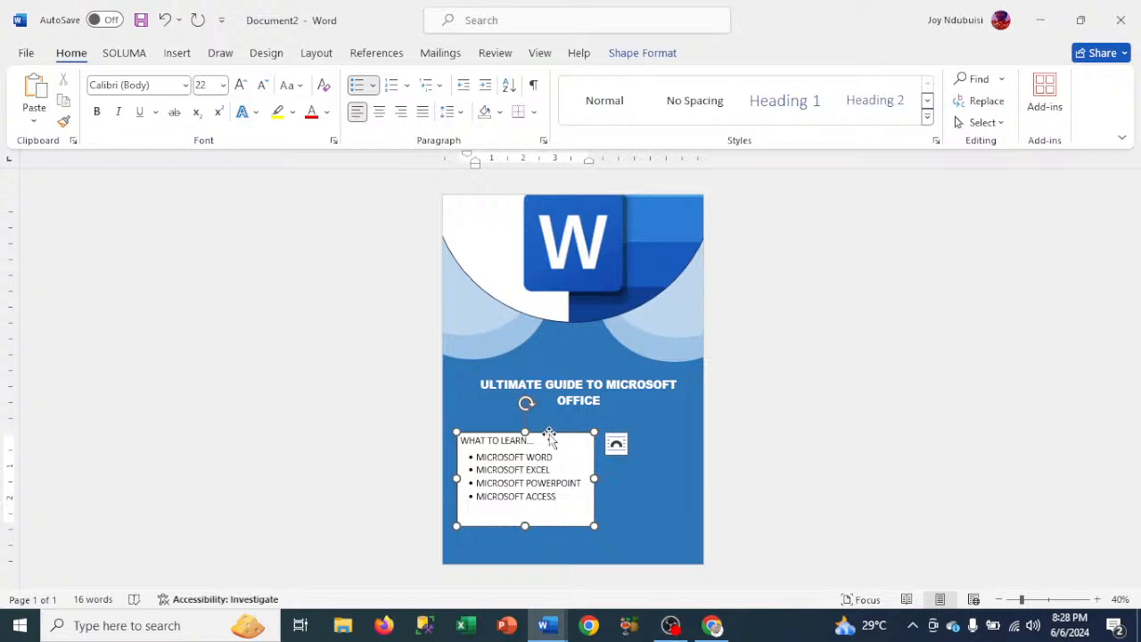
Step: Shift the list text box slightly left and change all its text to Capitalize Each Word
drag(549, 435, 543, 435)
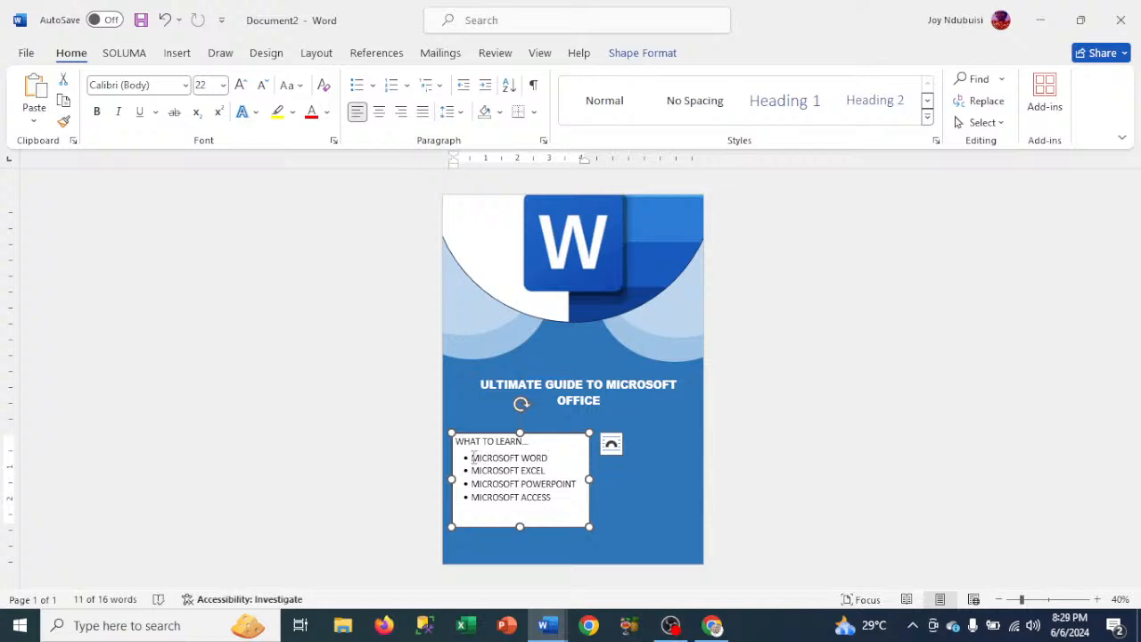
drag(472, 457, 556, 505)
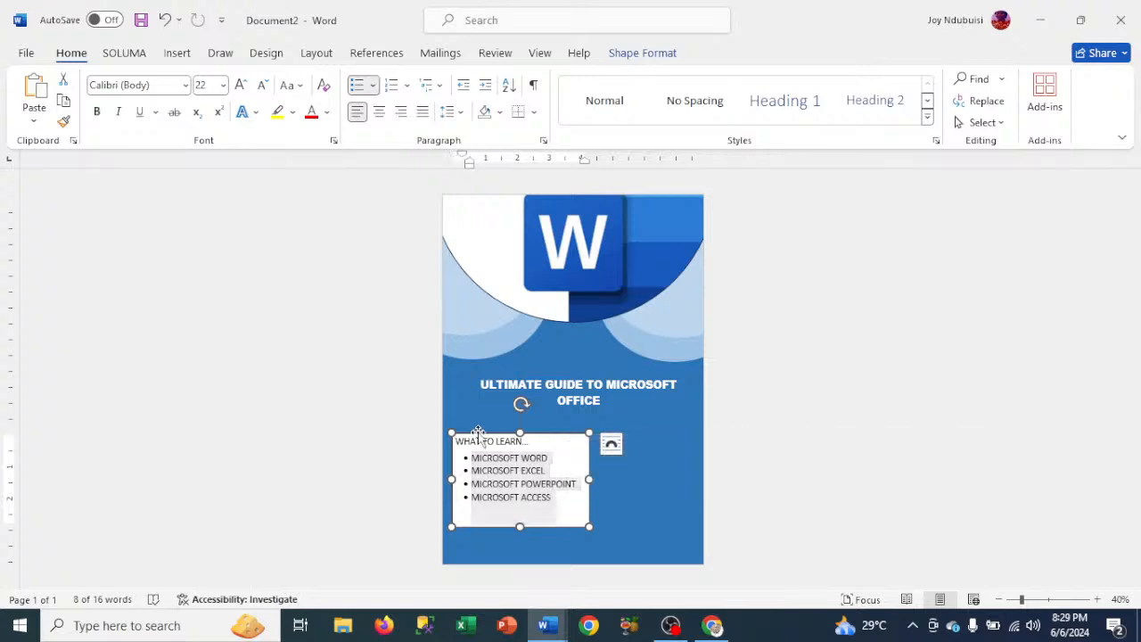
click(478, 433)
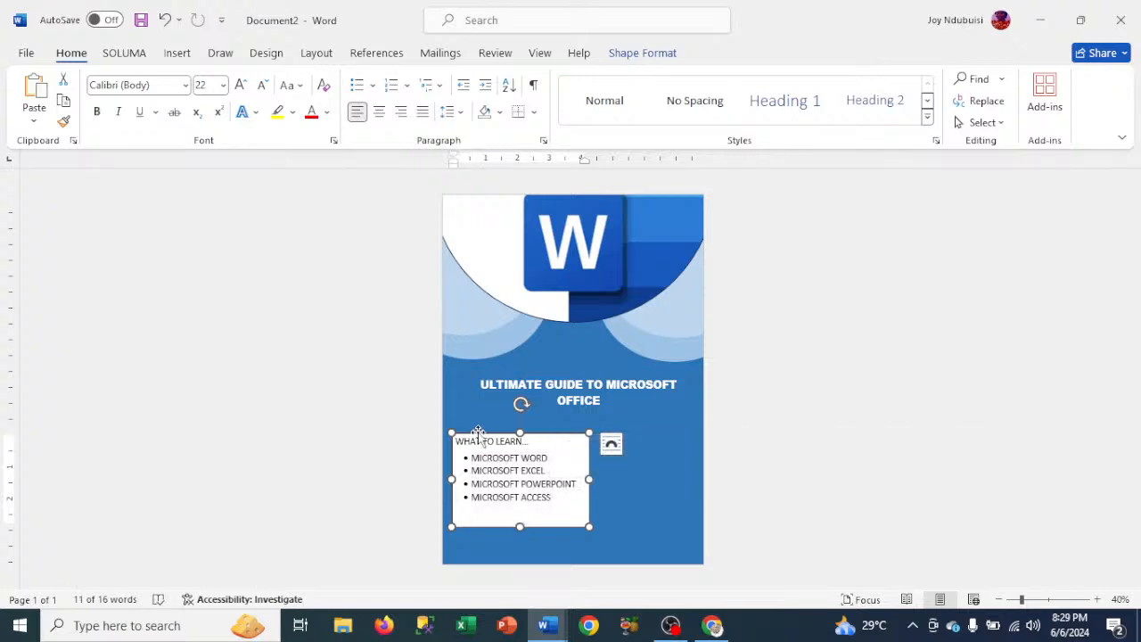
click(299, 86)
click(336, 182)
Step: Correct the third bullet to Microsoft PowerPoint and shrink the text box to about 2.42 inches high by 3.66 inches wide
click(547, 490)
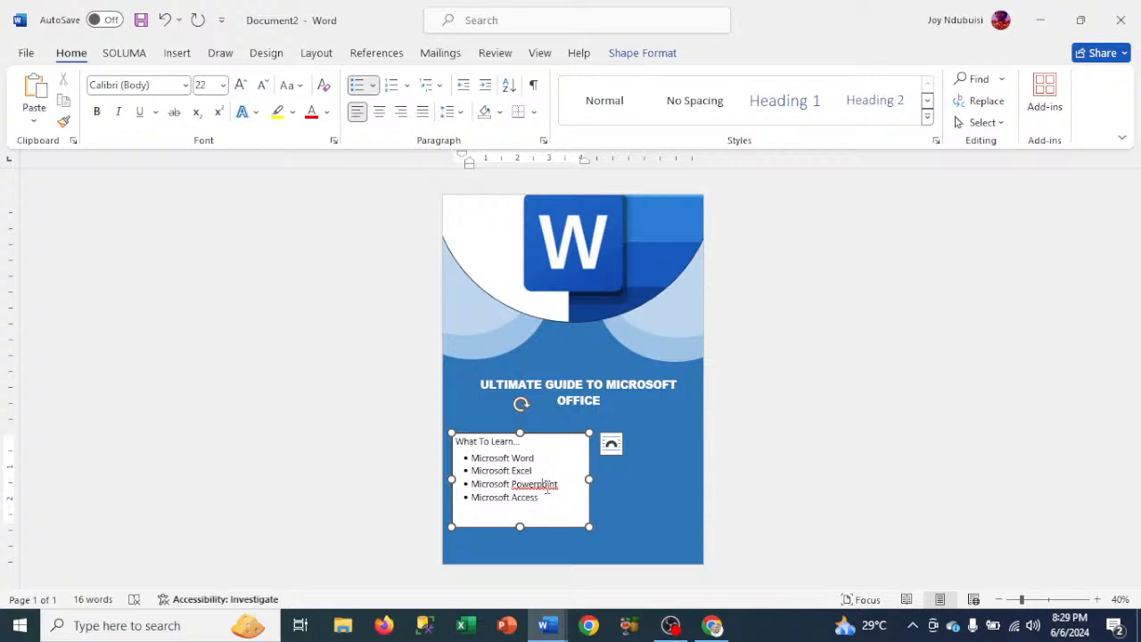
key(BackSpace)
text(P)
drag(520, 528, 522, 509)
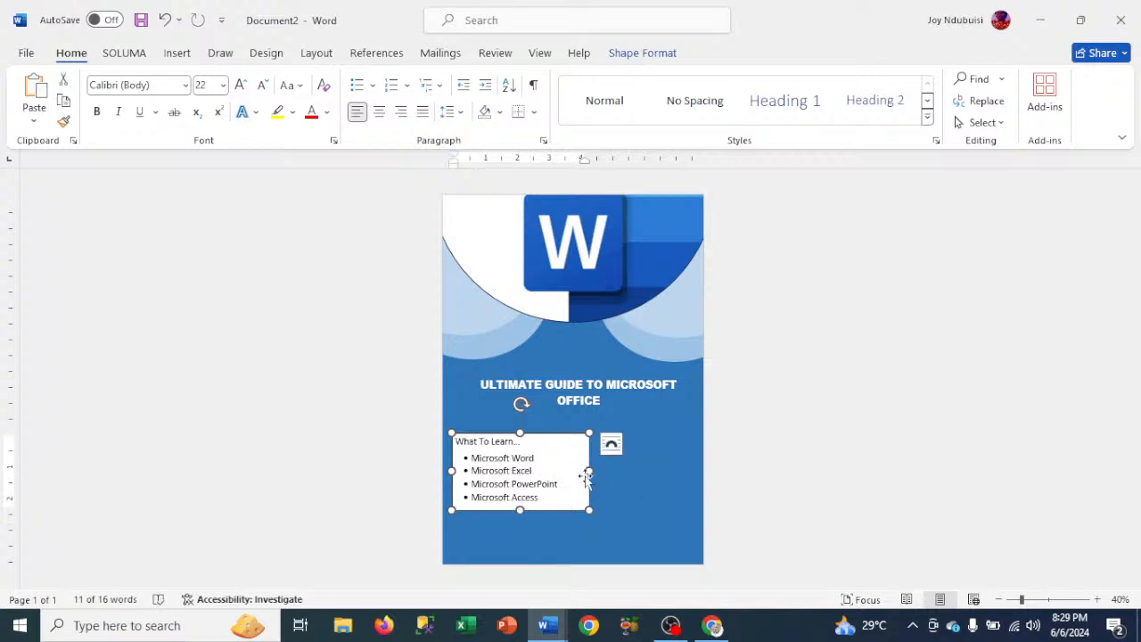
drag(589, 471, 567, 472)
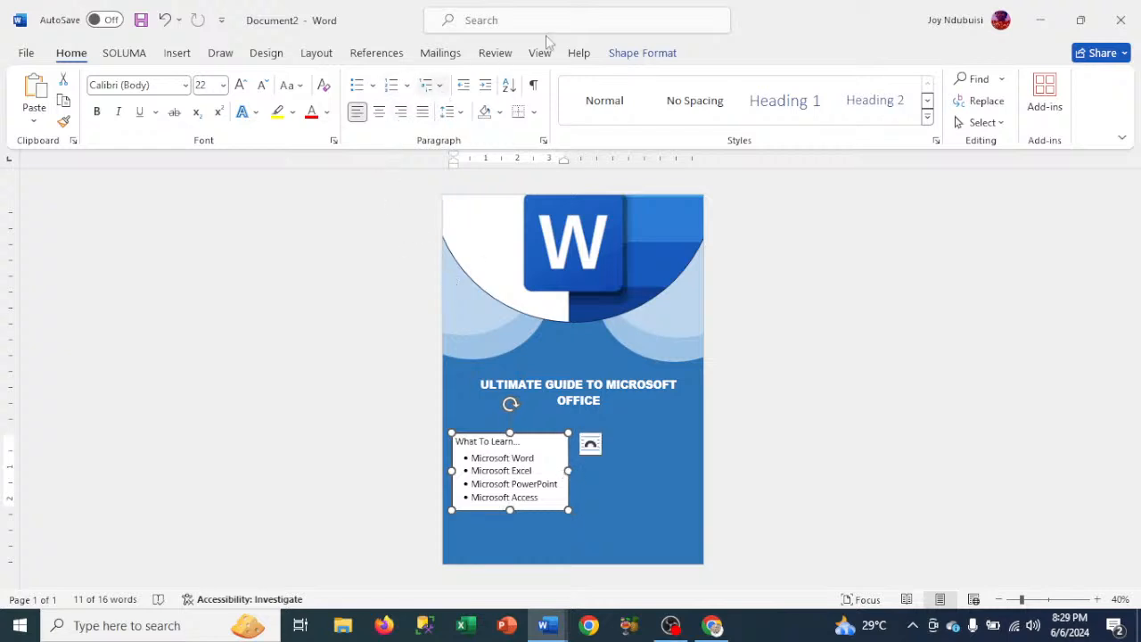
Step: Fill the What To Learn text box with Blue, Accent 5, Lighter 60% and remove its outline
click(643, 54)
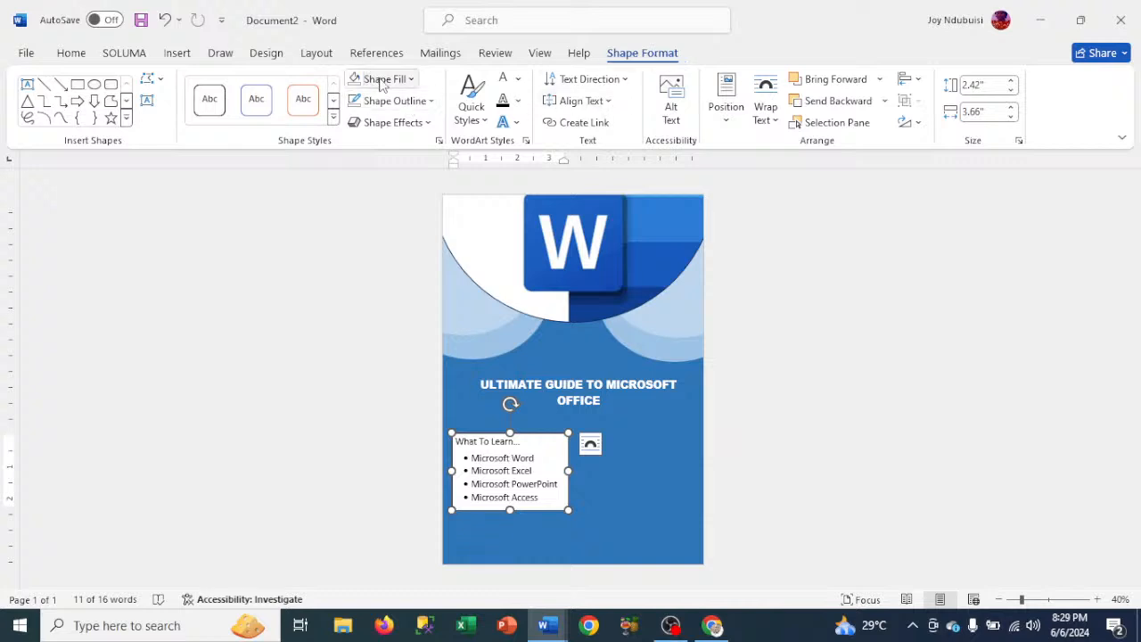
click(382, 80)
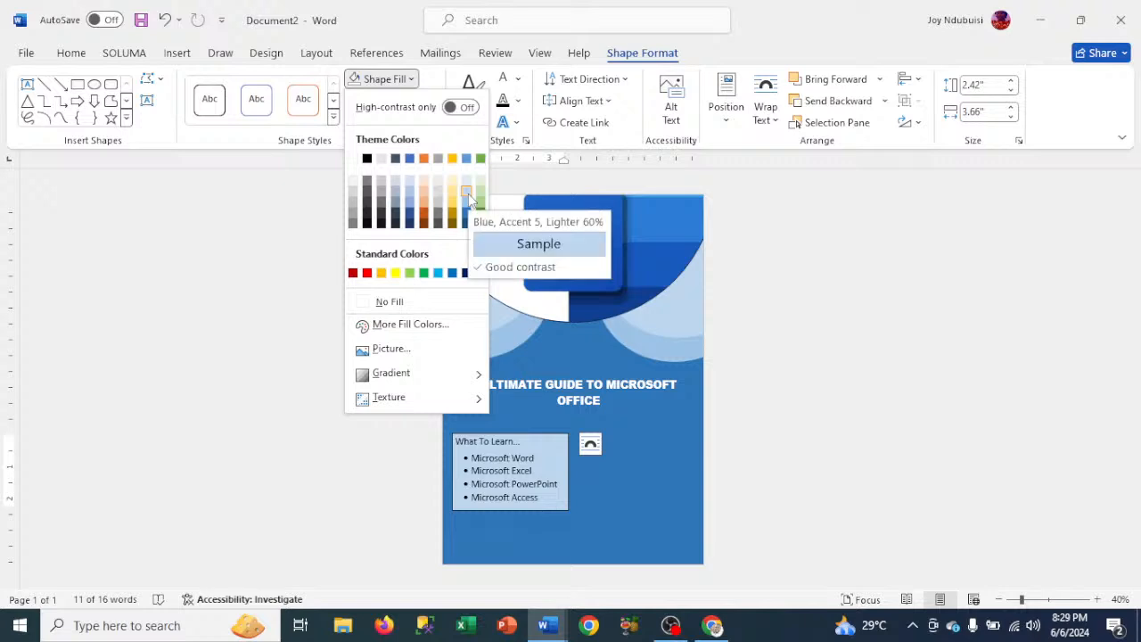
click(468, 193)
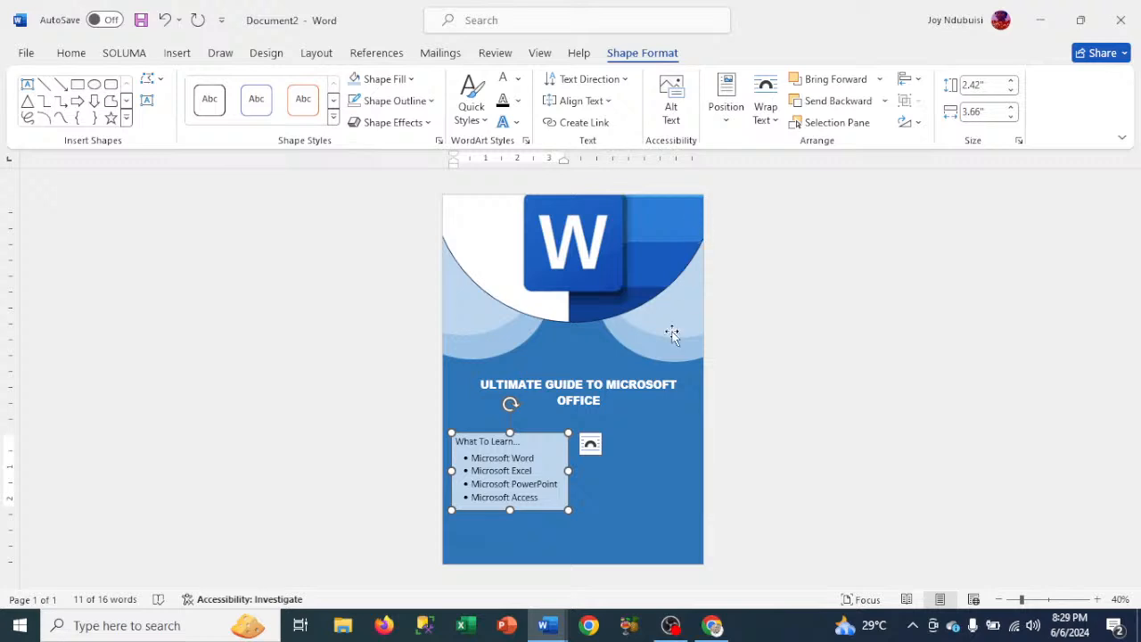
click(606, 508)
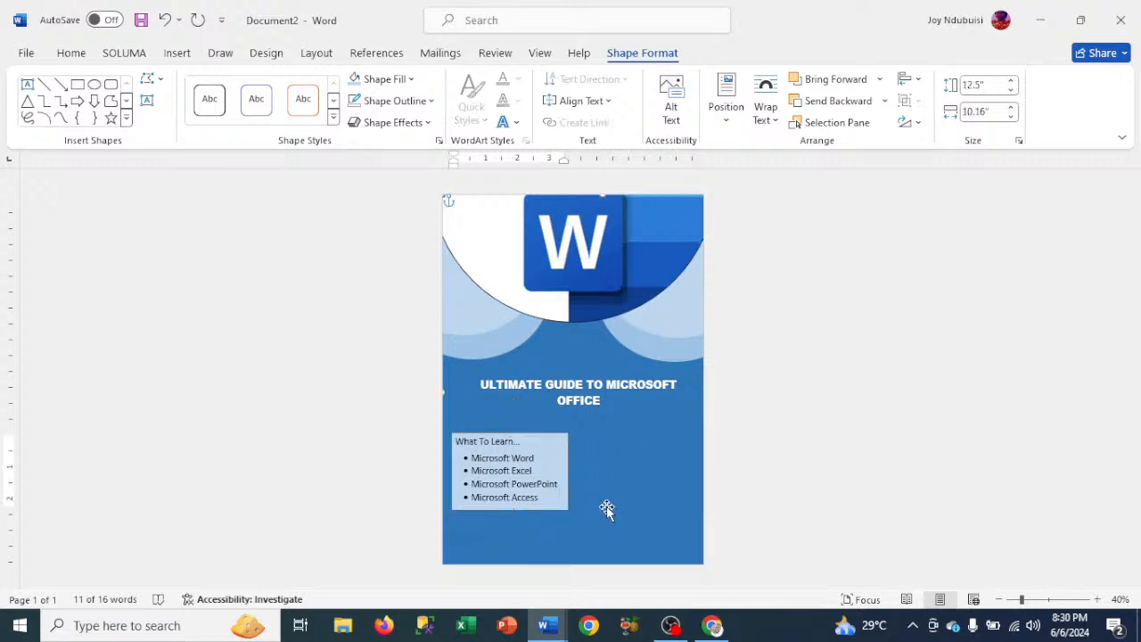
Step: Move the What To Learn text box straight down, closer to the bottom edge of the page
click(550, 472)
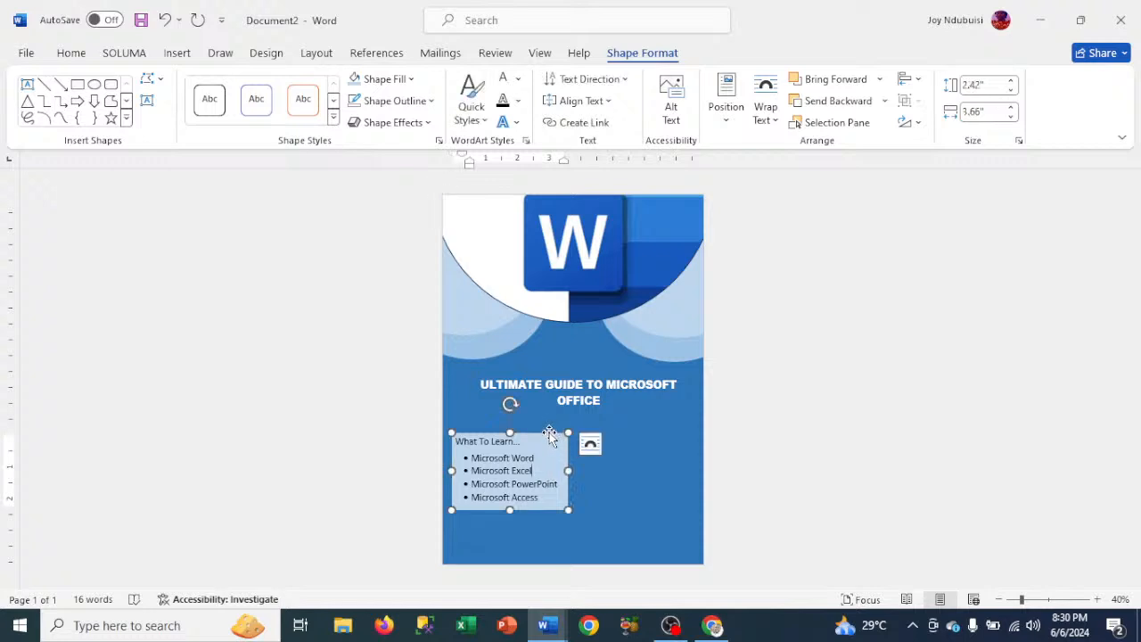
click(550, 435)
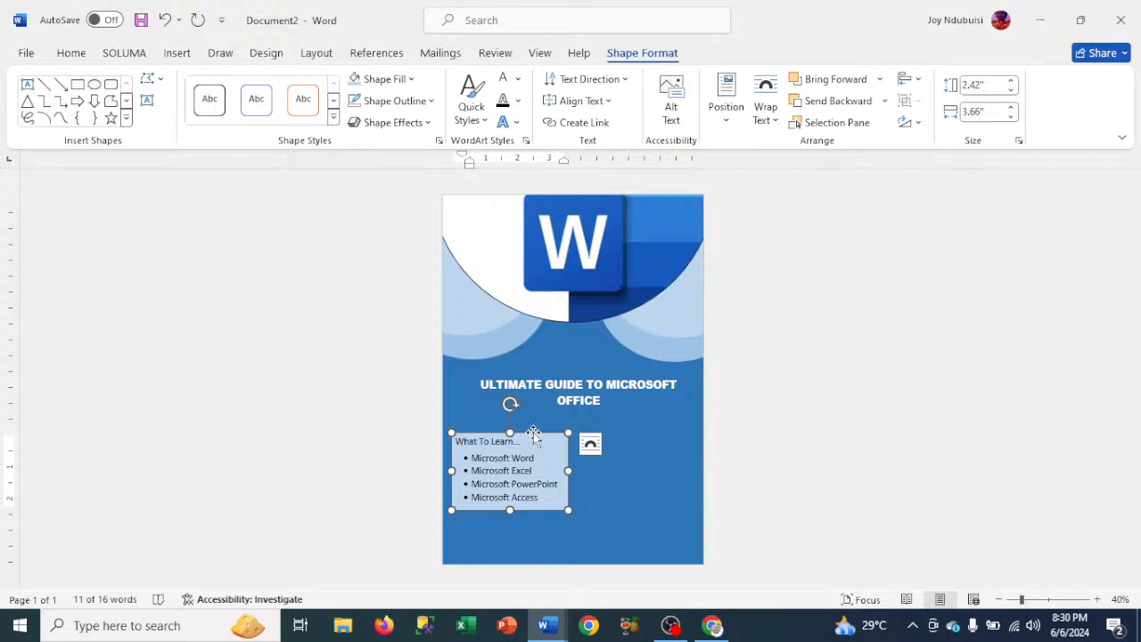
drag(533, 434, 533, 454)
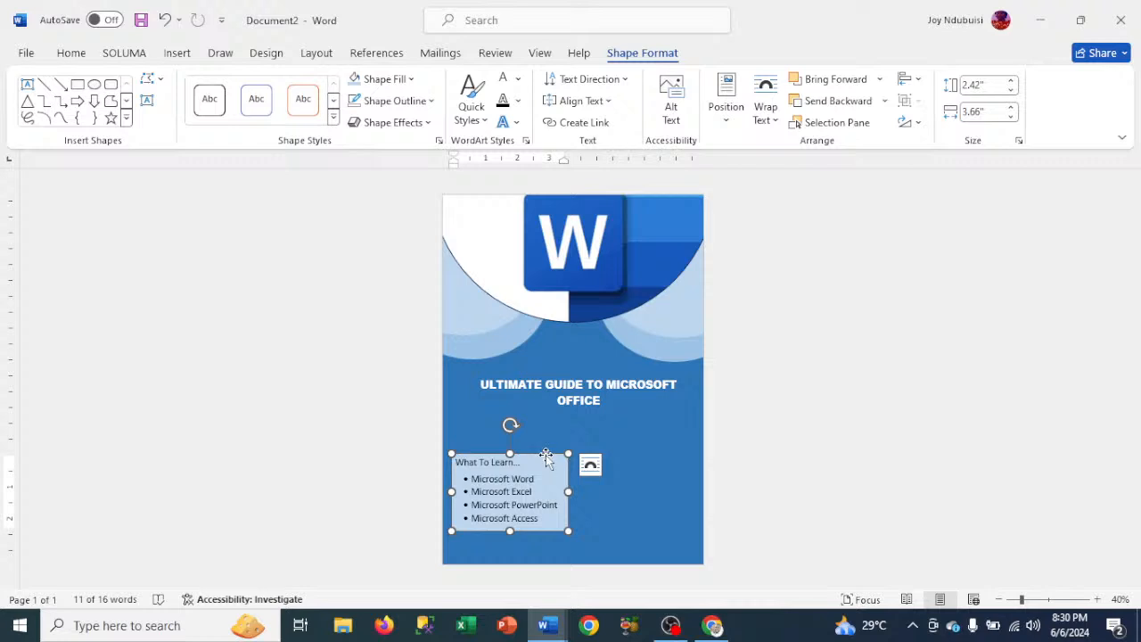
drag(546, 455, 545, 471)
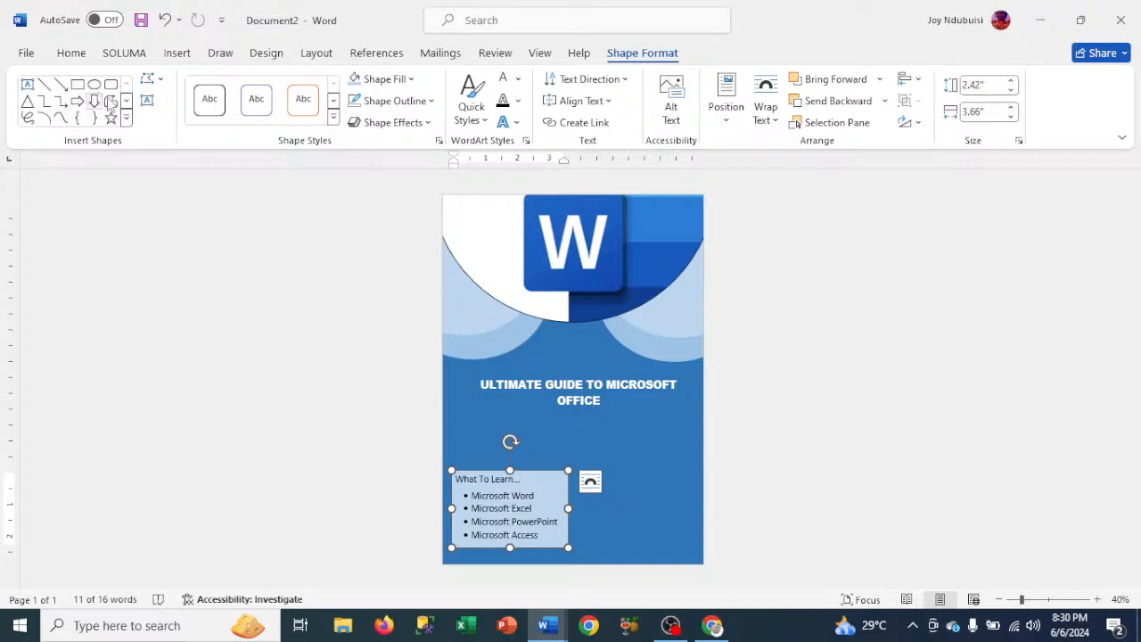
Step: Draw a diamond about 1.21 inches high by 1.24 inches wide at the page's left side, between the title and the text box
click(126, 117)
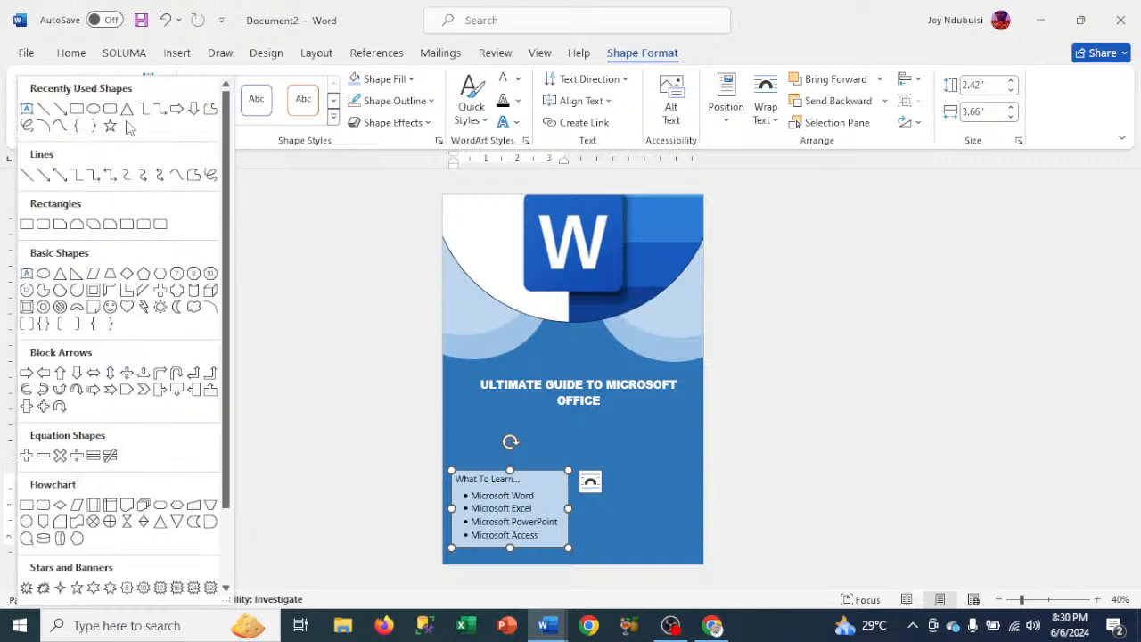
click(127, 273)
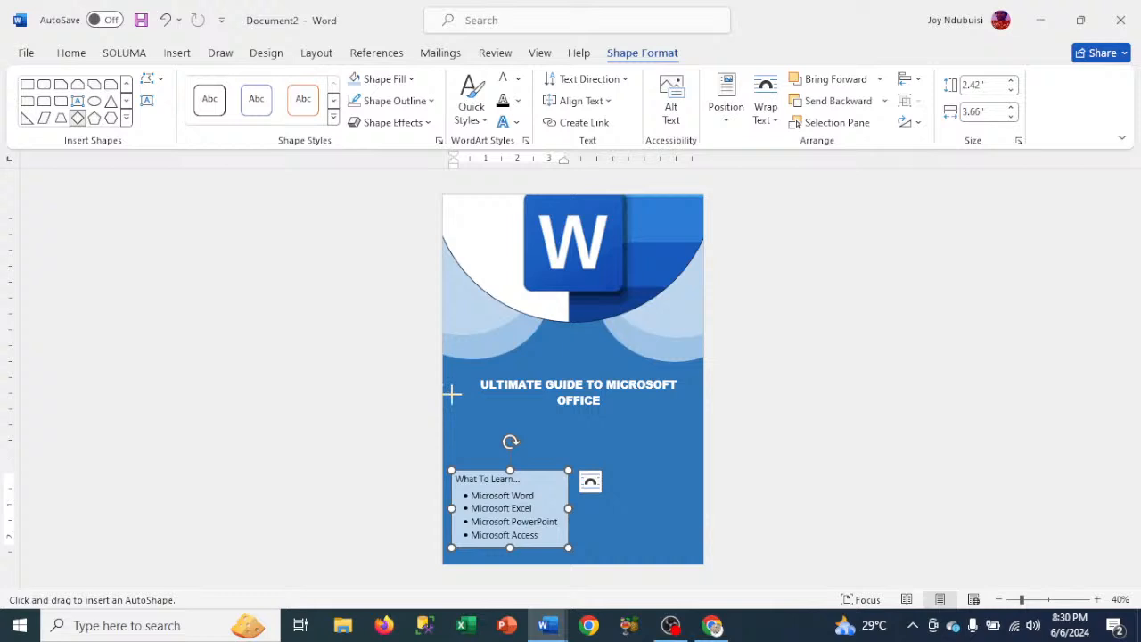
drag(453, 410, 492, 451)
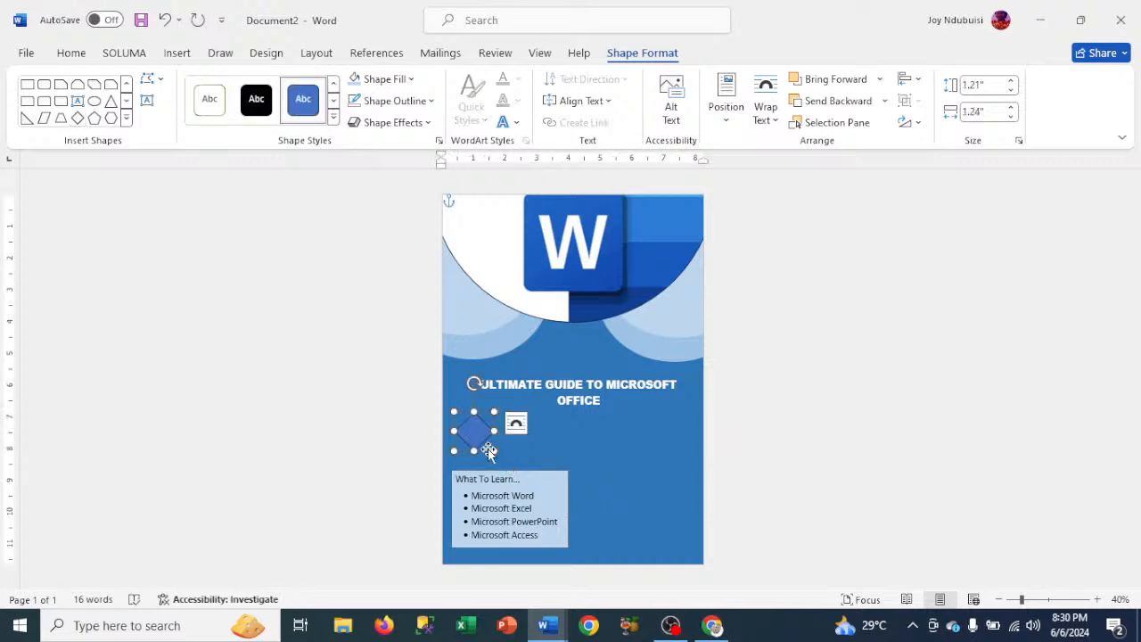
Step: Duplicate the diamond to form a row of four across the page and delete the extra overlapping copy
drag(489, 451, 495, 458)
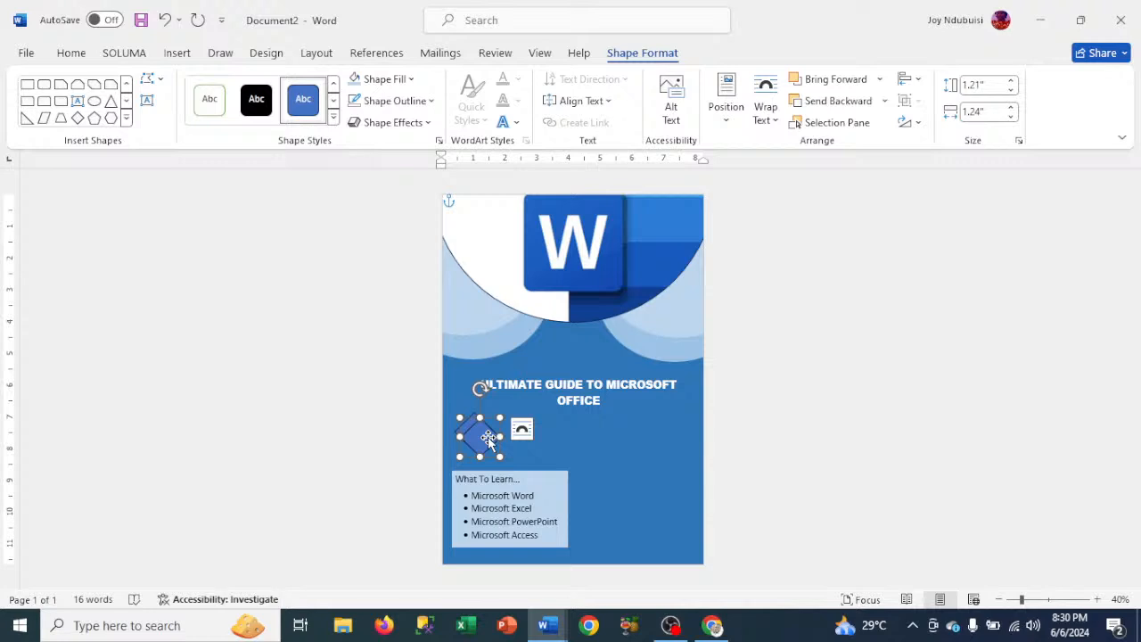
drag(489, 438, 535, 433)
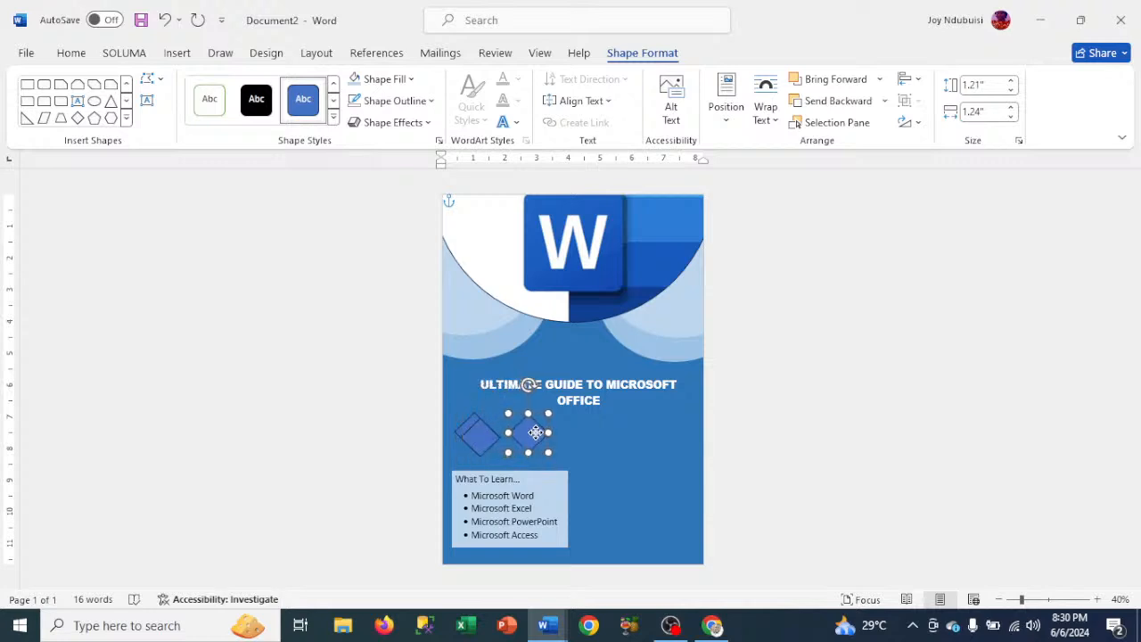
click(480, 441)
drag(534, 438, 590, 436)
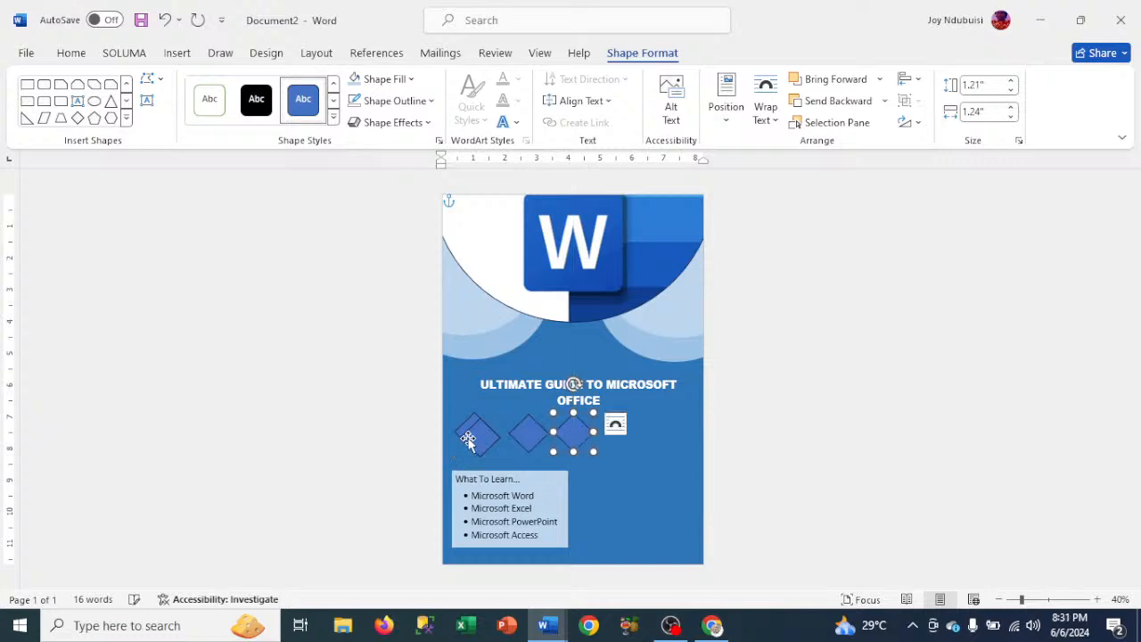
drag(478, 436, 638, 433)
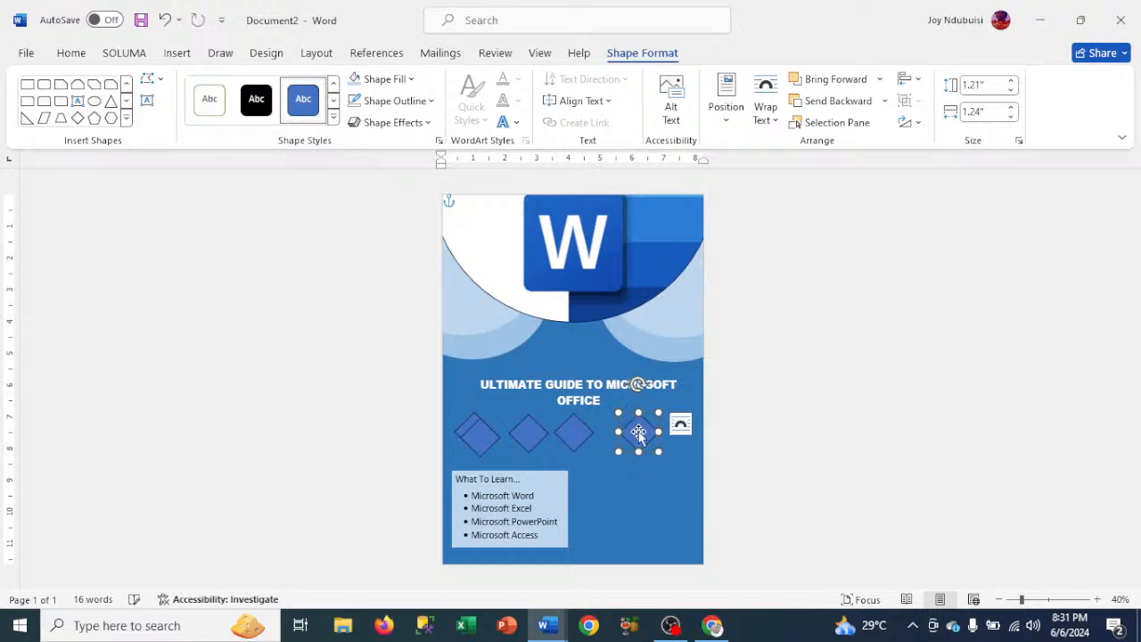
click(475, 435)
key(Delete)
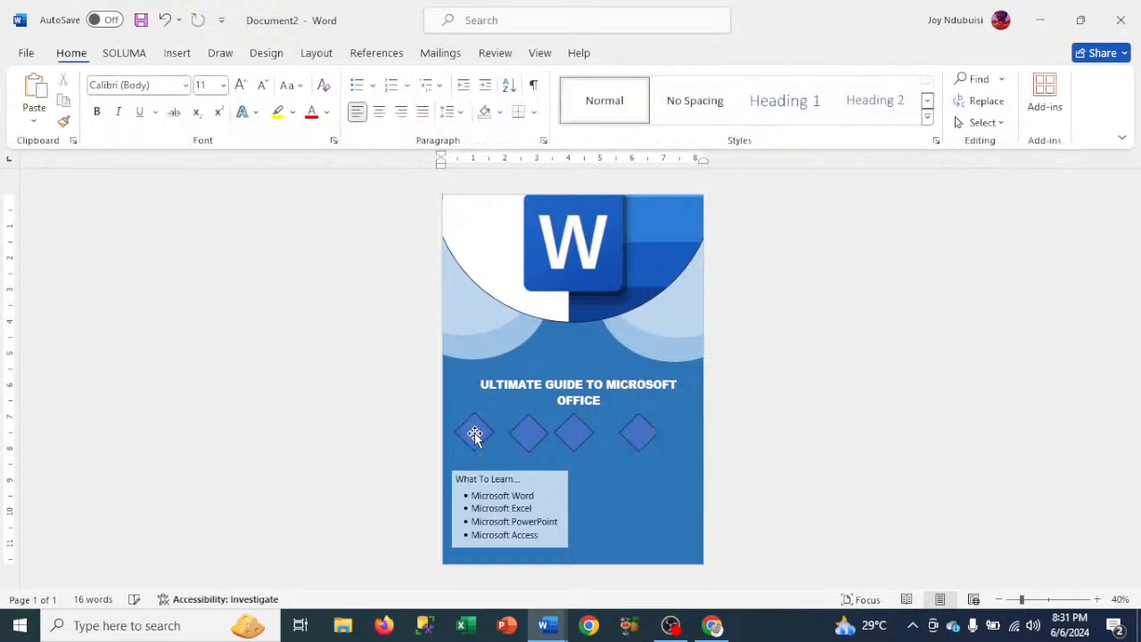
Step: Nudge the second diamond slightly left and up, and the third diamond to the right
click(532, 434)
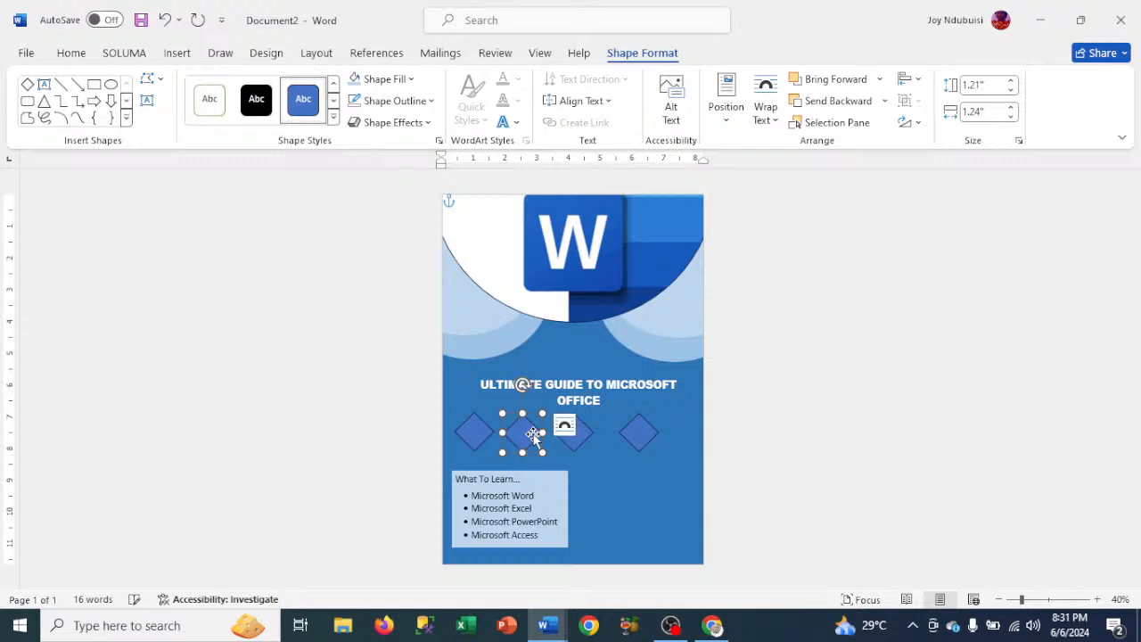
key(Up)
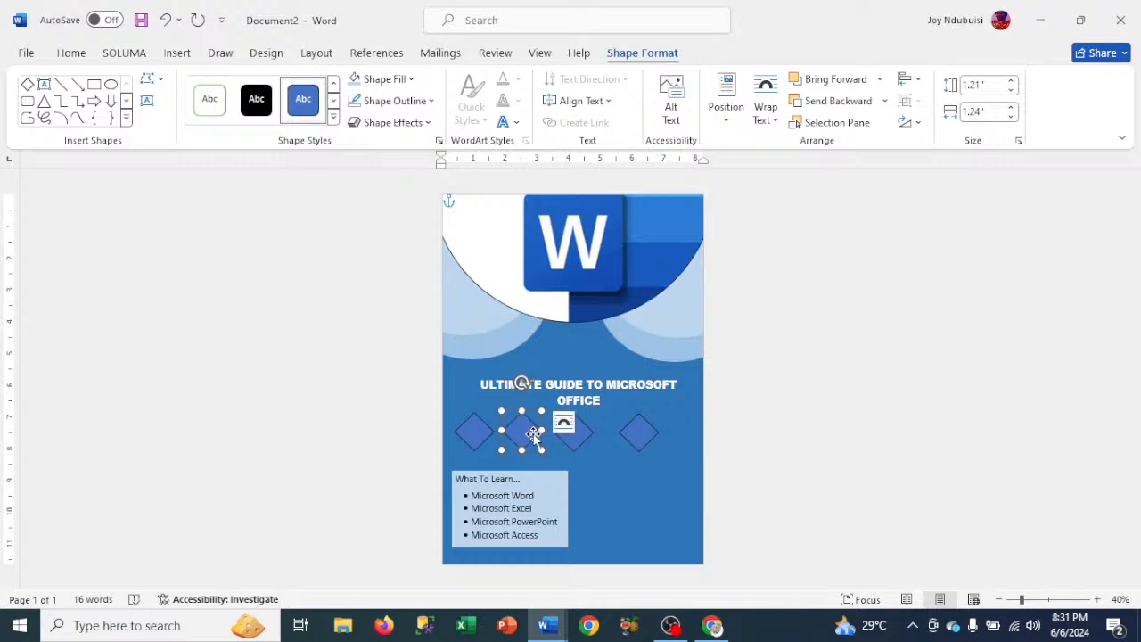
click(576, 436)
key(Right)
key(Right)
key(Right)
key(Right)
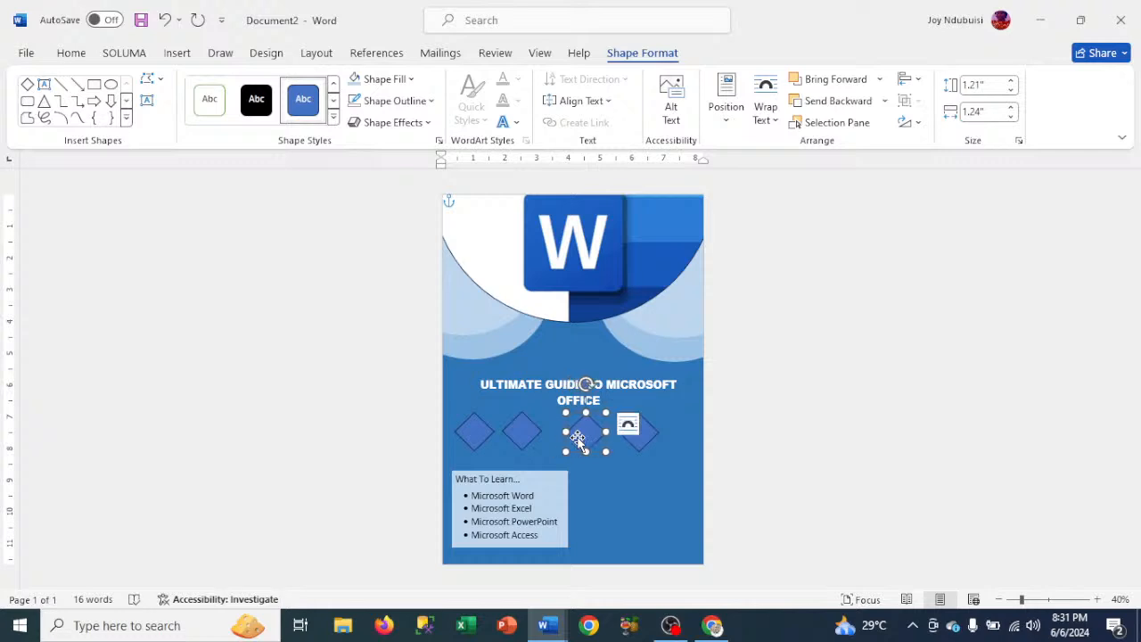
Step: Nudge the fourth diamond right, toward the right edge of the page
click(643, 438)
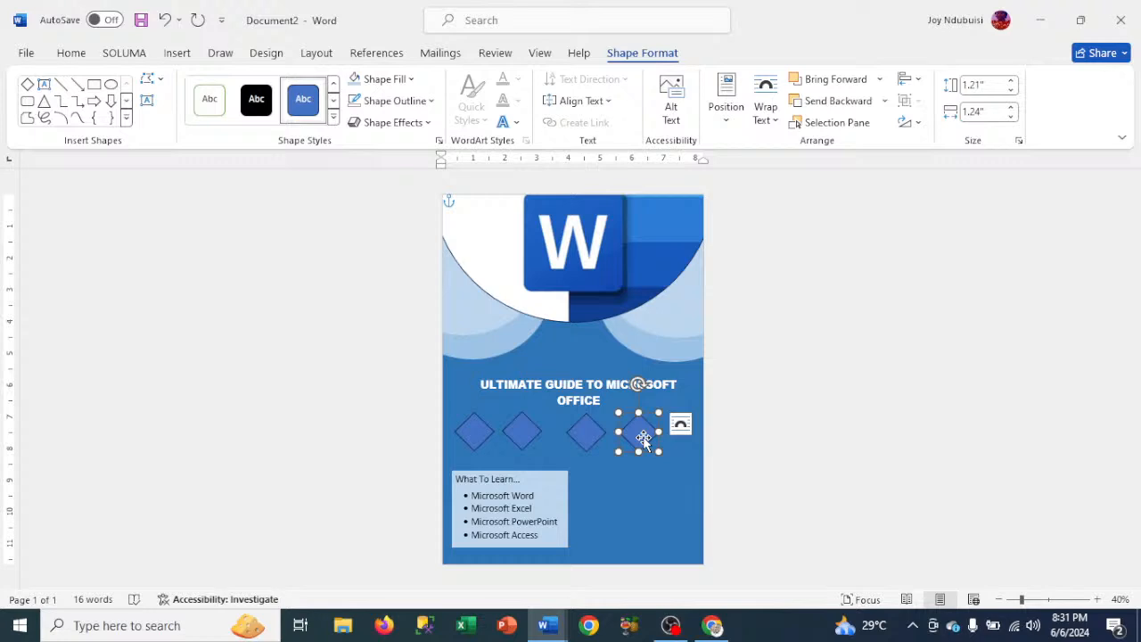
key(Right)
key(Right)
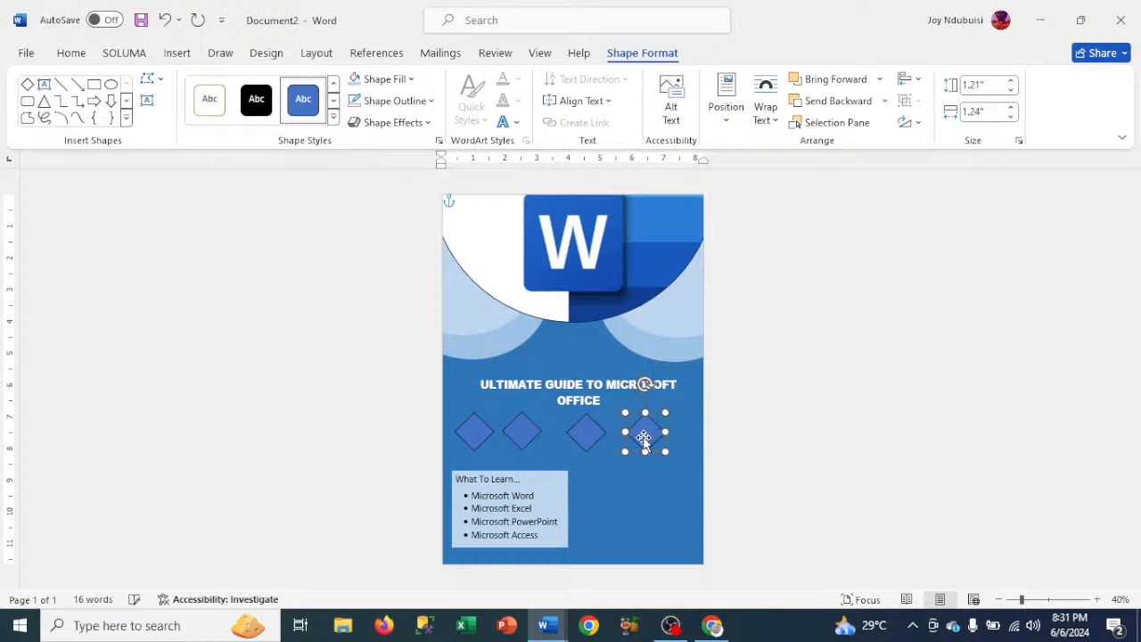
key(Right)
key(Right)
key(Right)
key(Right)
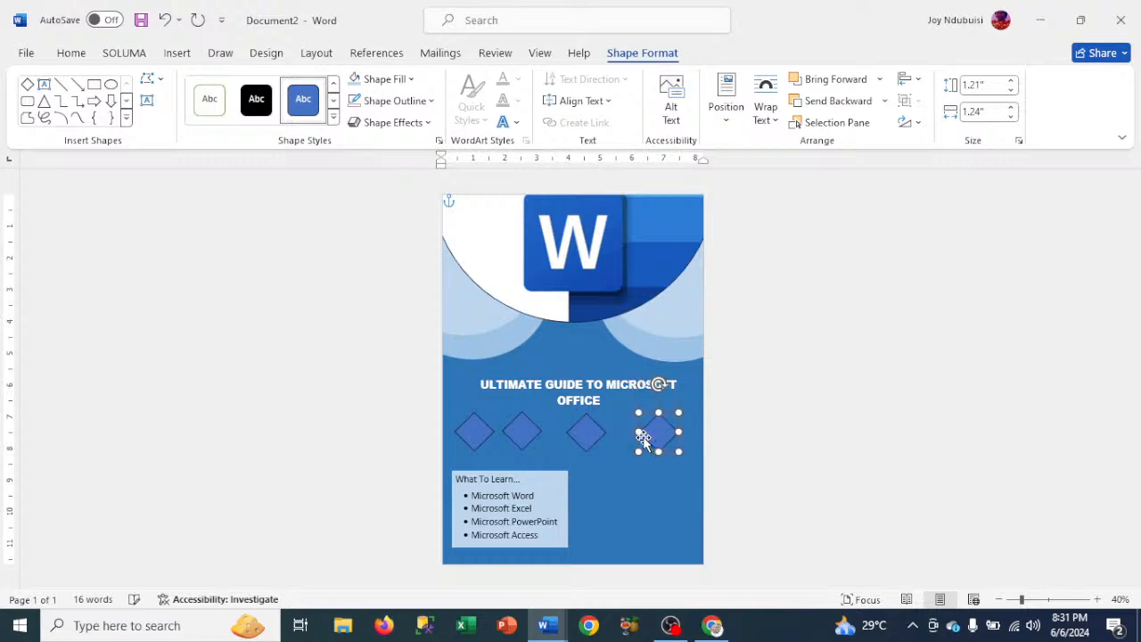
Step: Nudge the third and second diamonds right to even out the gaps in the row
click(593, 438)
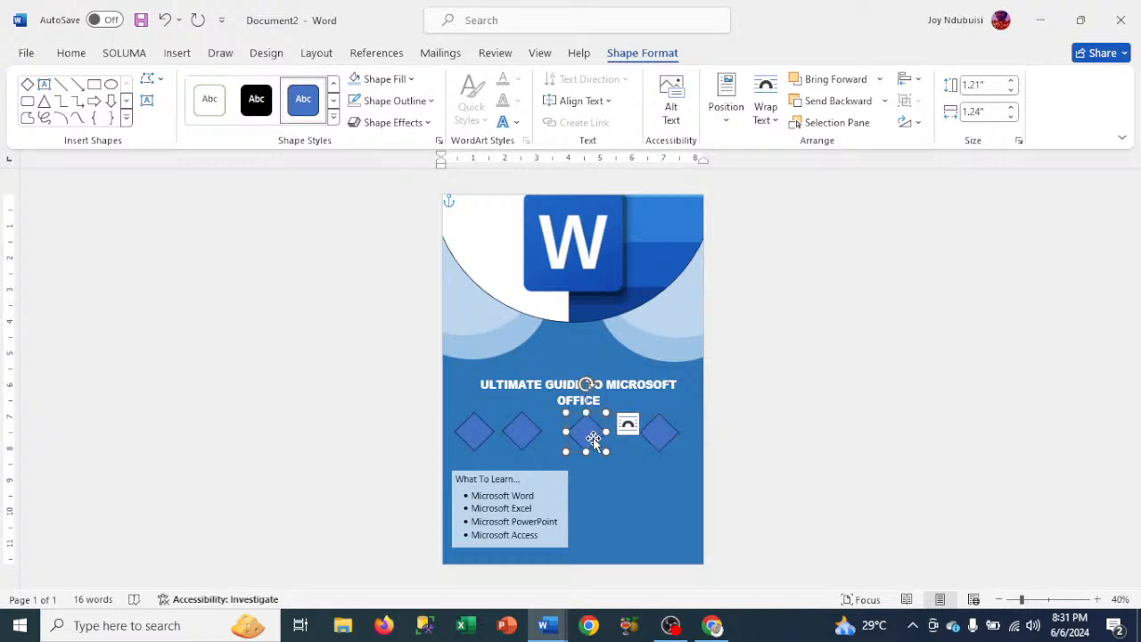
key(Right)
key(Right)
key(Right)
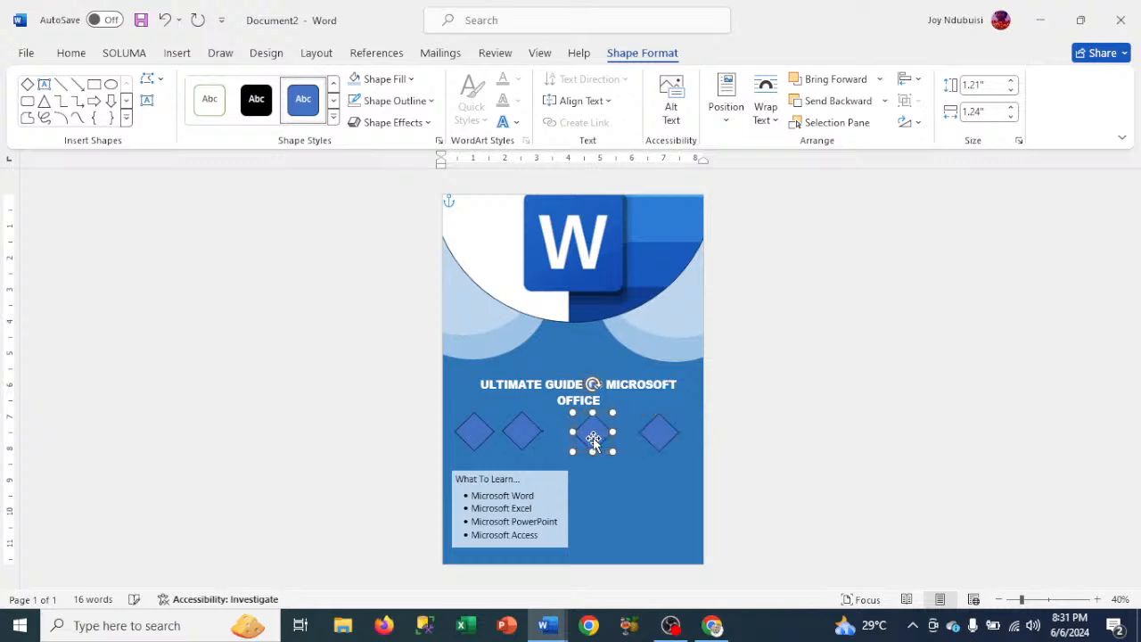
key(Right)
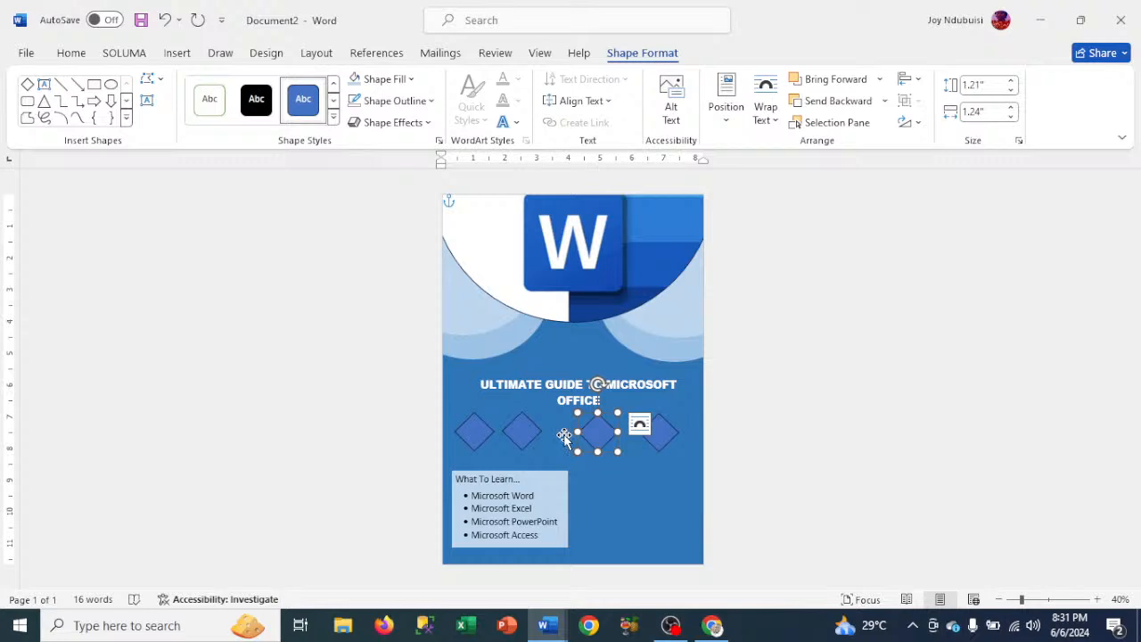
click(514, 437)
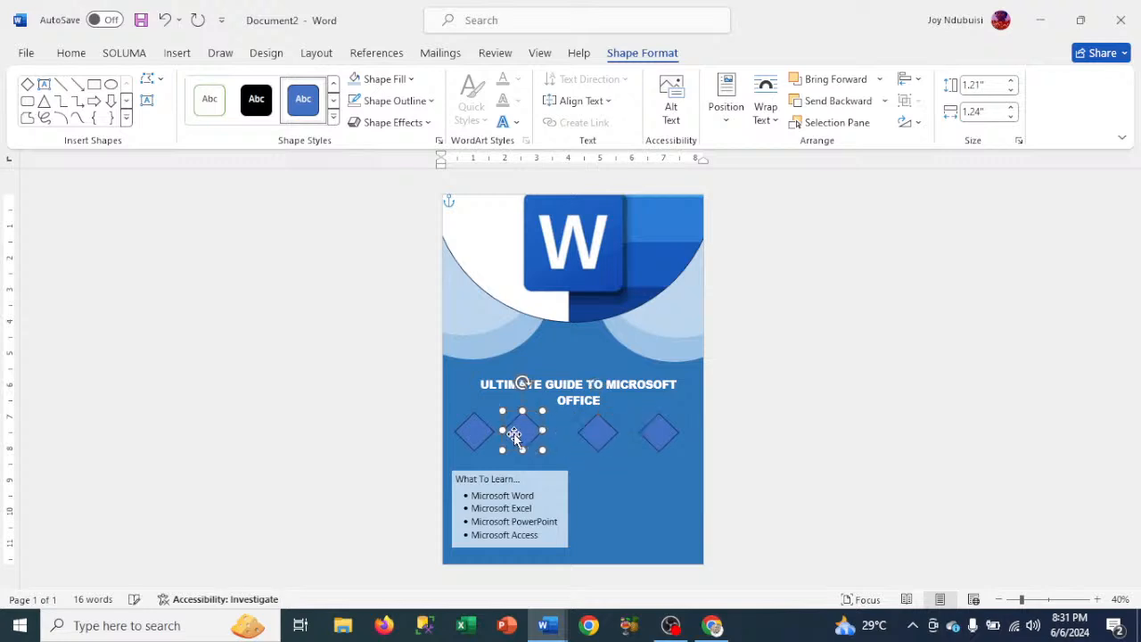
key(Right)
key(Right)
key(Right)
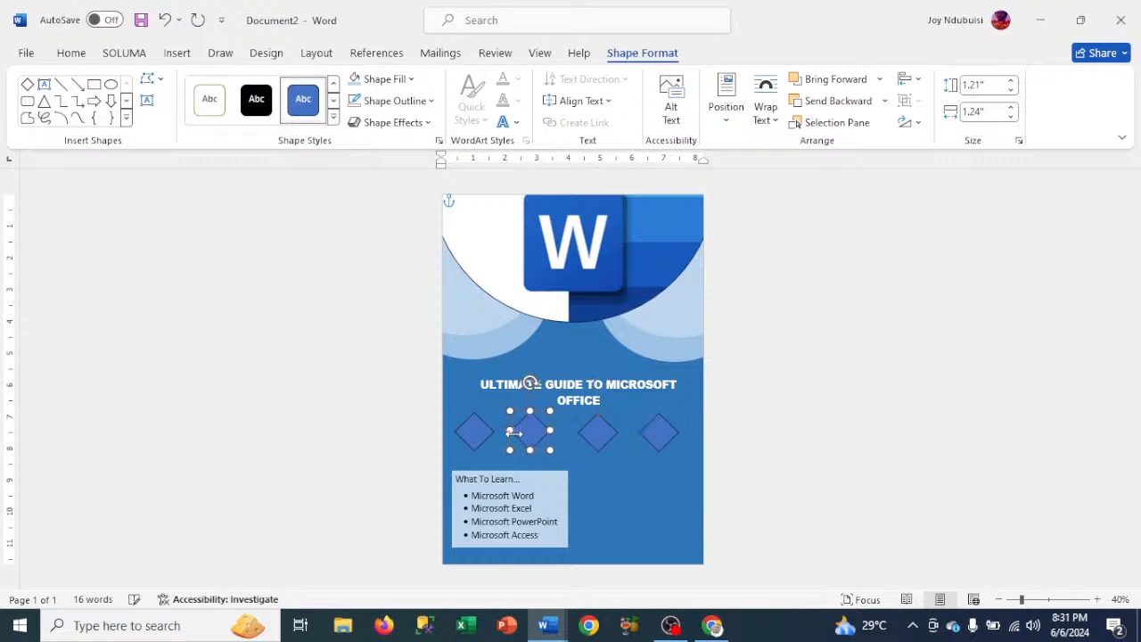
key(Right)
key(Right)
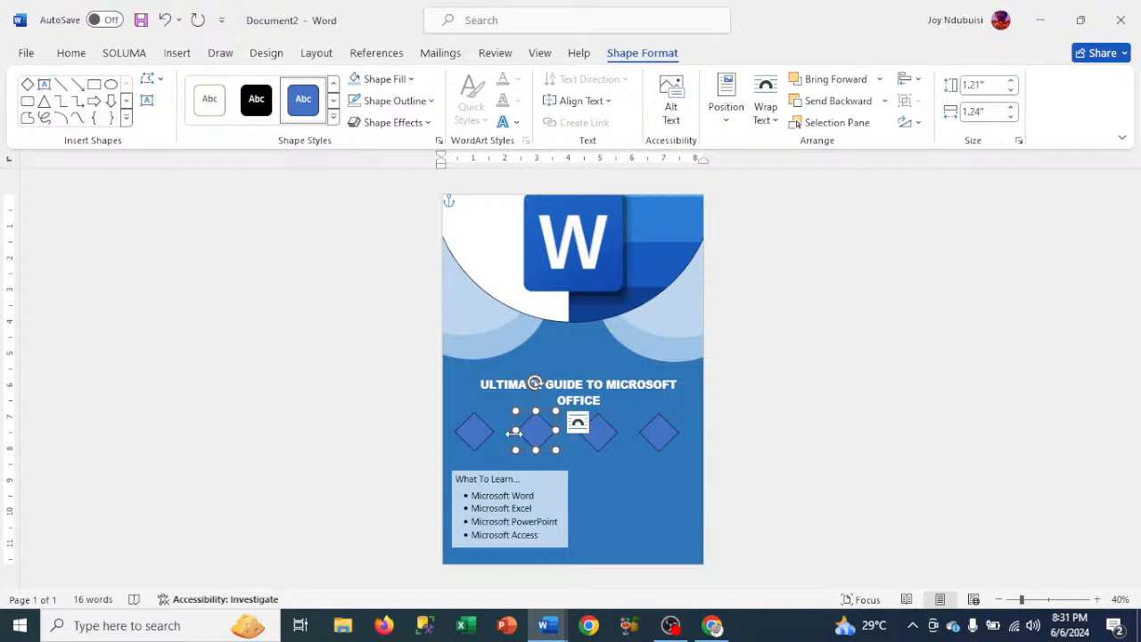
Step: Distribute the four diamonds horizontally and deselect them
click(468, 442)
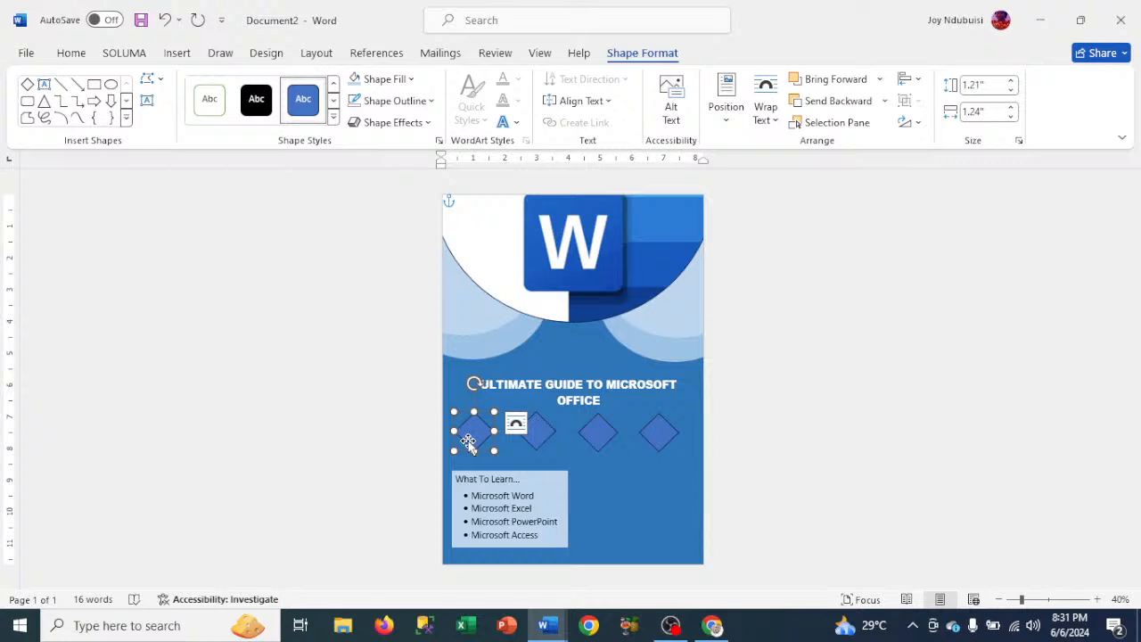
shift+click(535, 431)
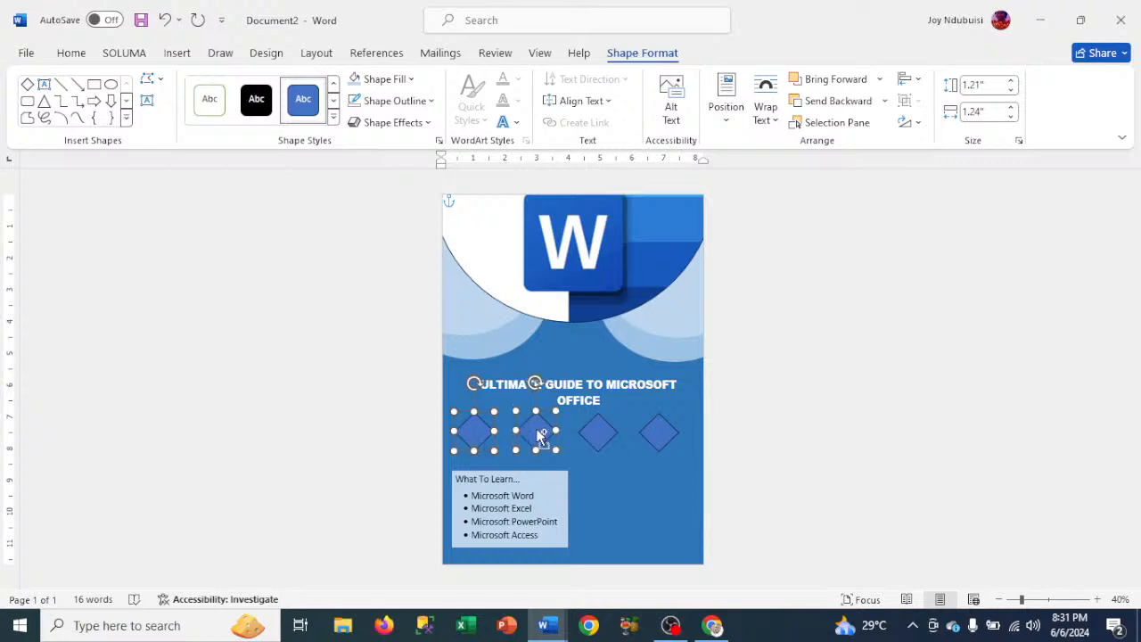
shift+click(597, 433)
shift+click(657, 434)
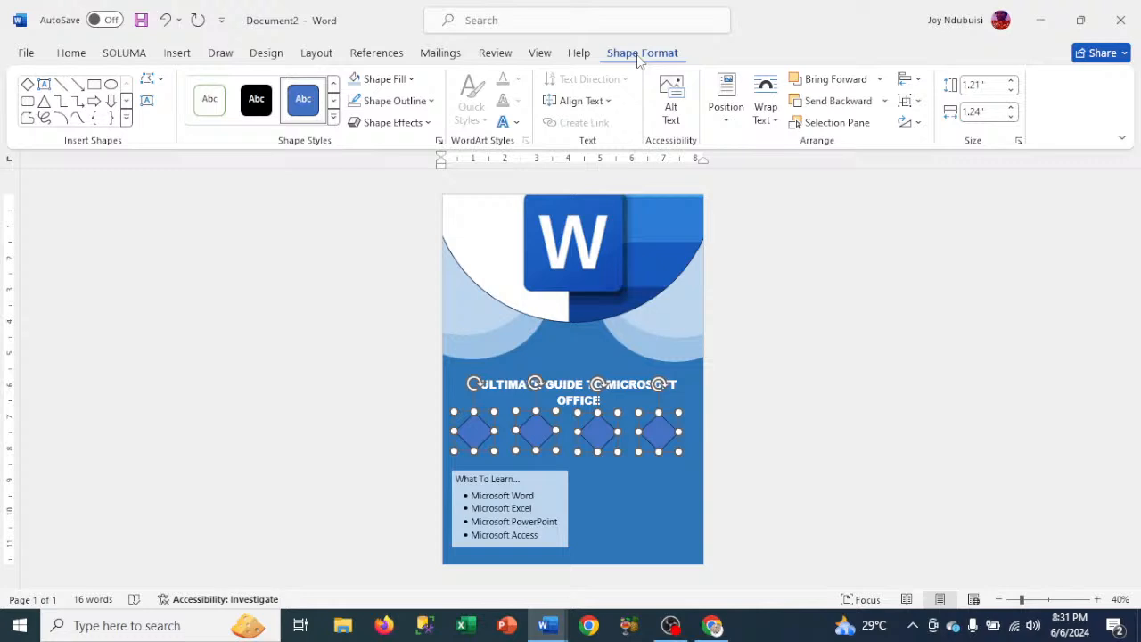
click(914, 82)
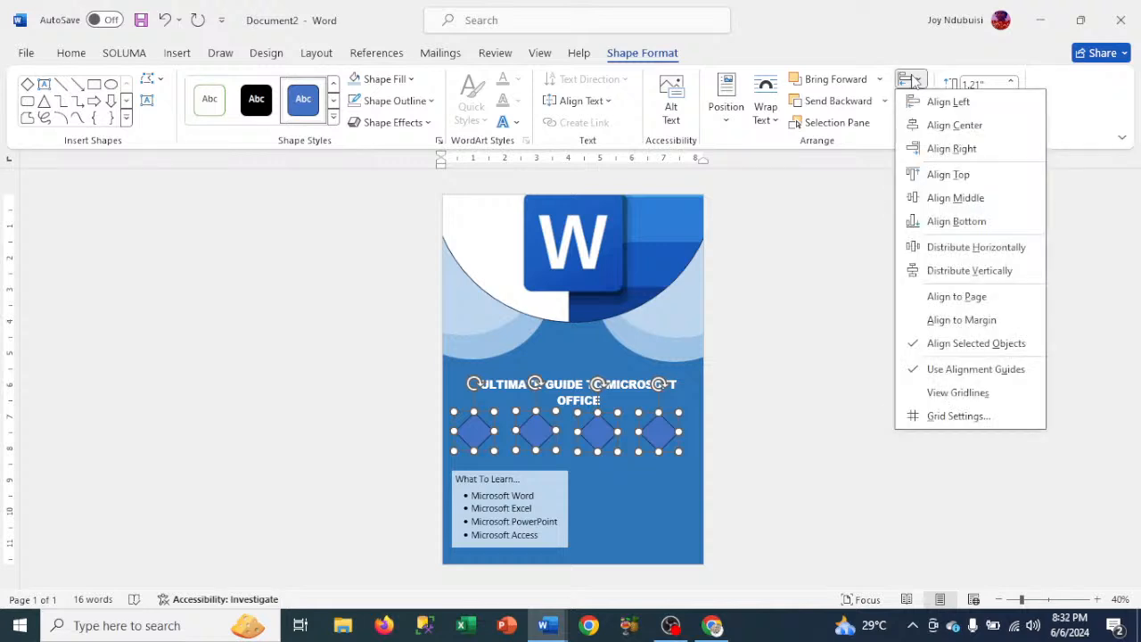
click(963, 254)
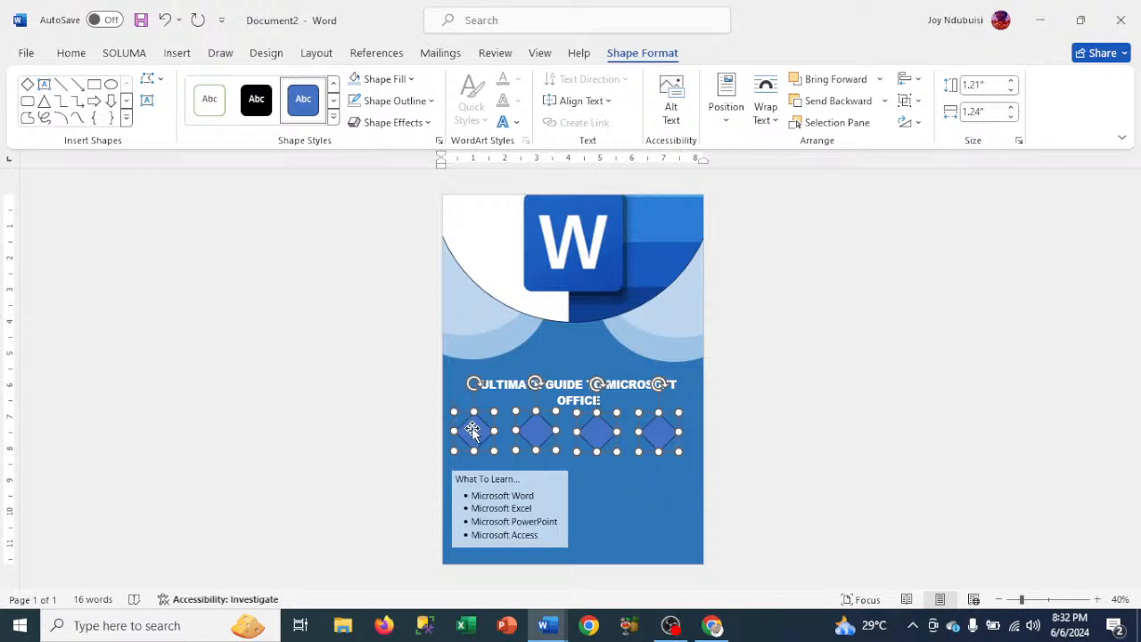
click(645, 515)
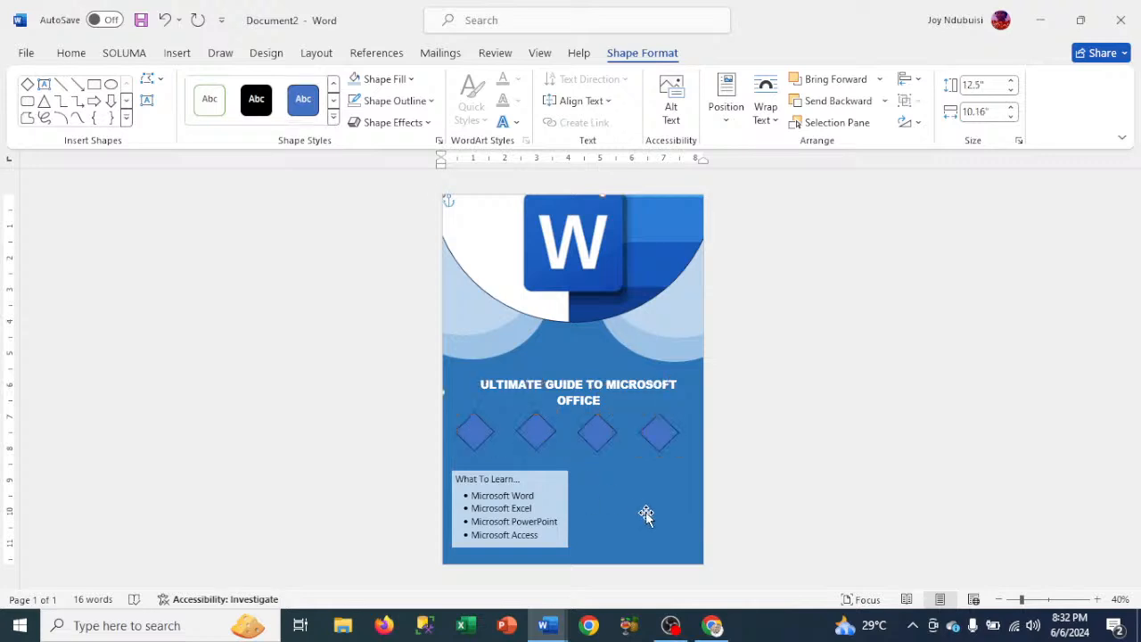
Step: Fill the first diamond in the row with the picture file IMG-20240526-WA0027 from the Desktop
click(472, 436)
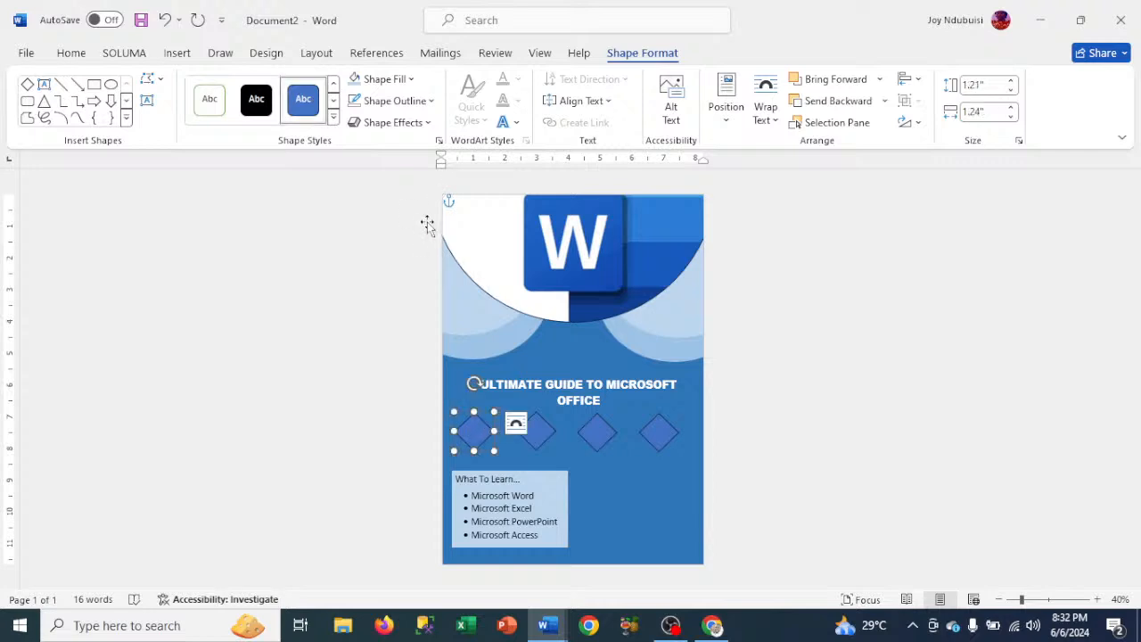
click(383, 80)
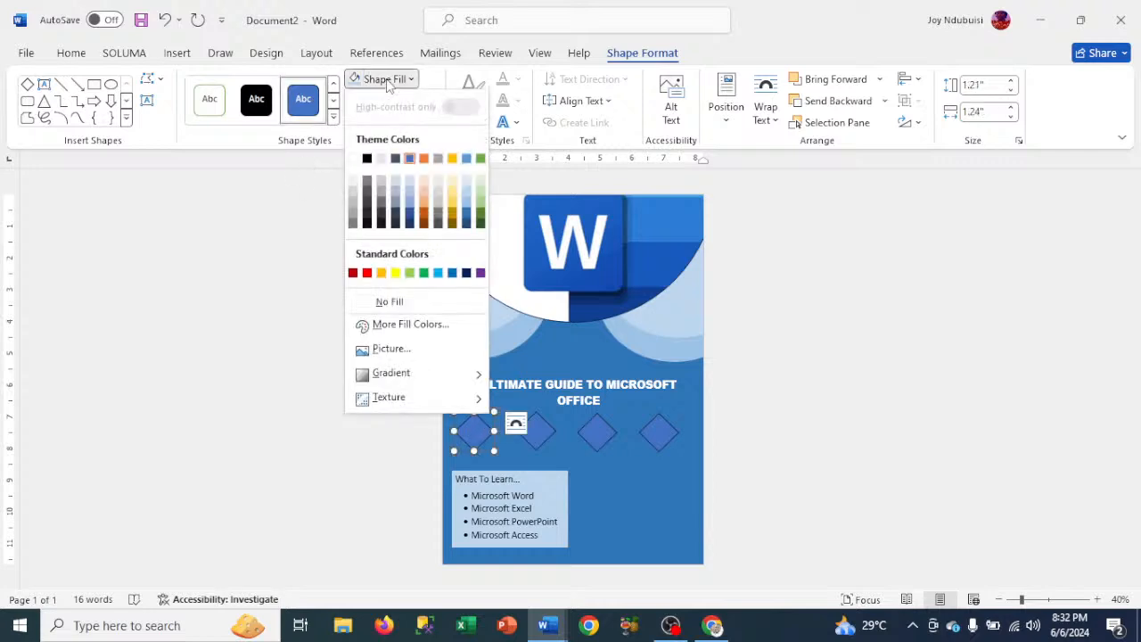
click(392, 349)
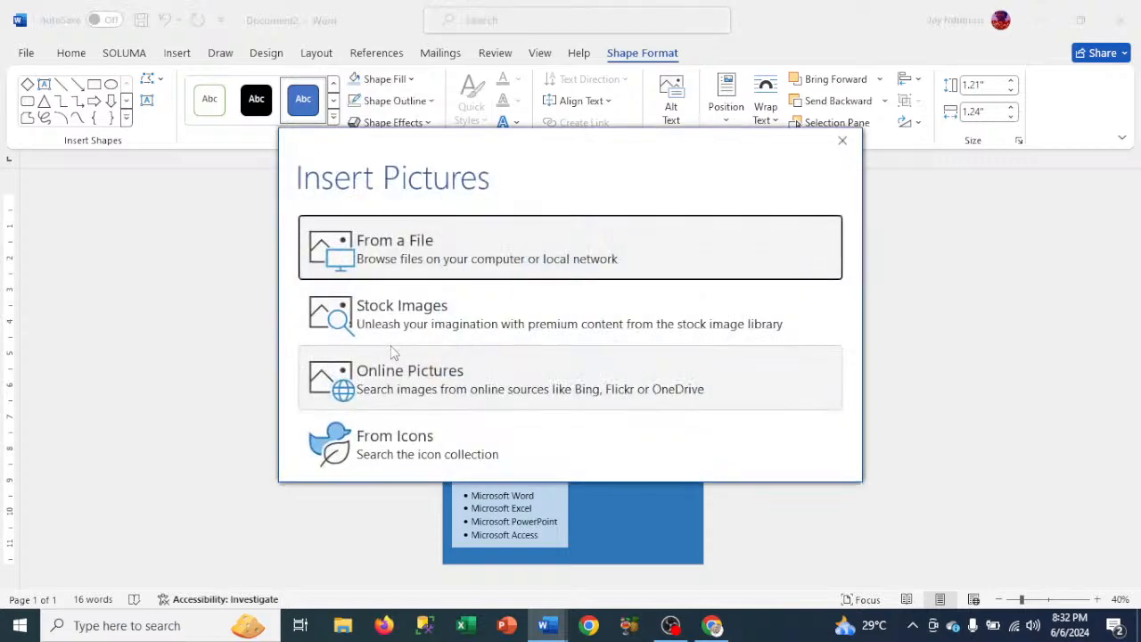
click(402, 245)
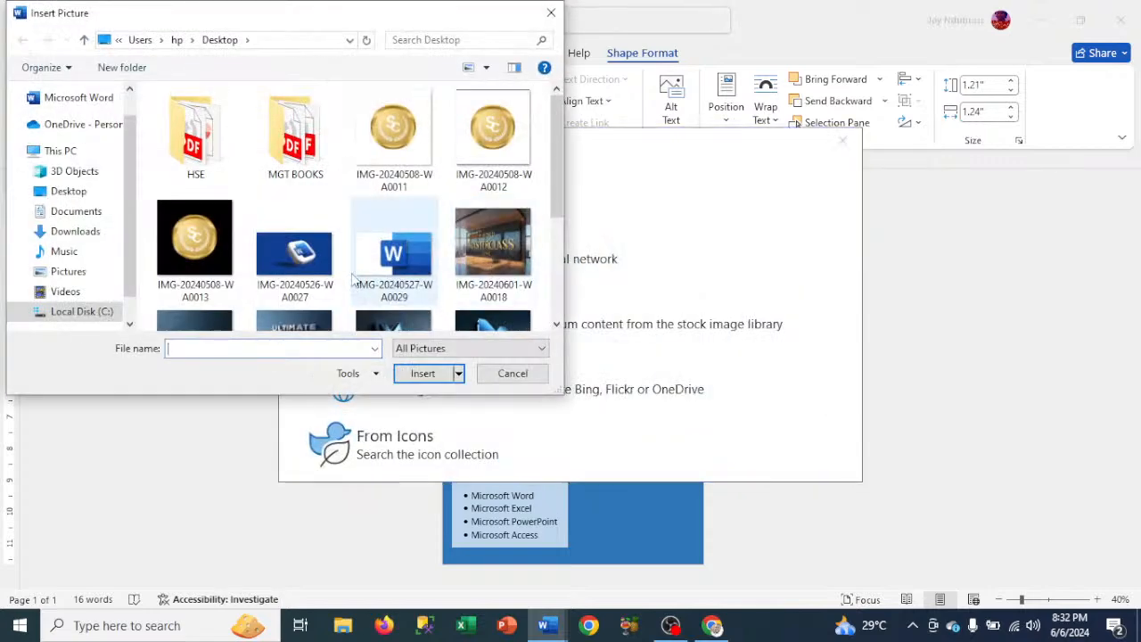
click(303, 259)
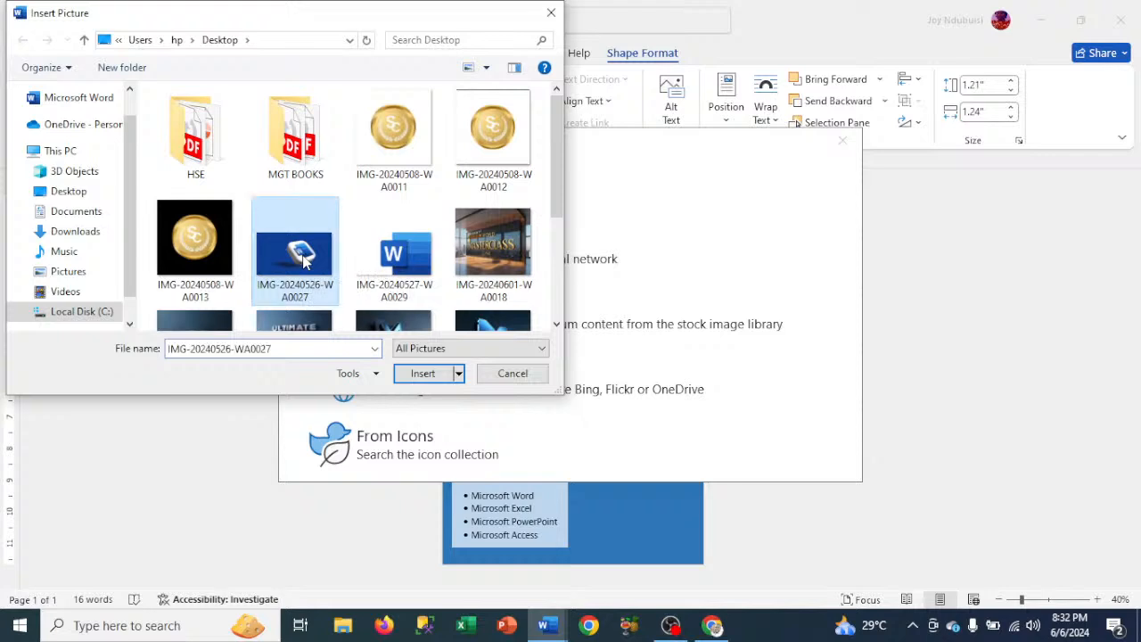
click(422, 375)
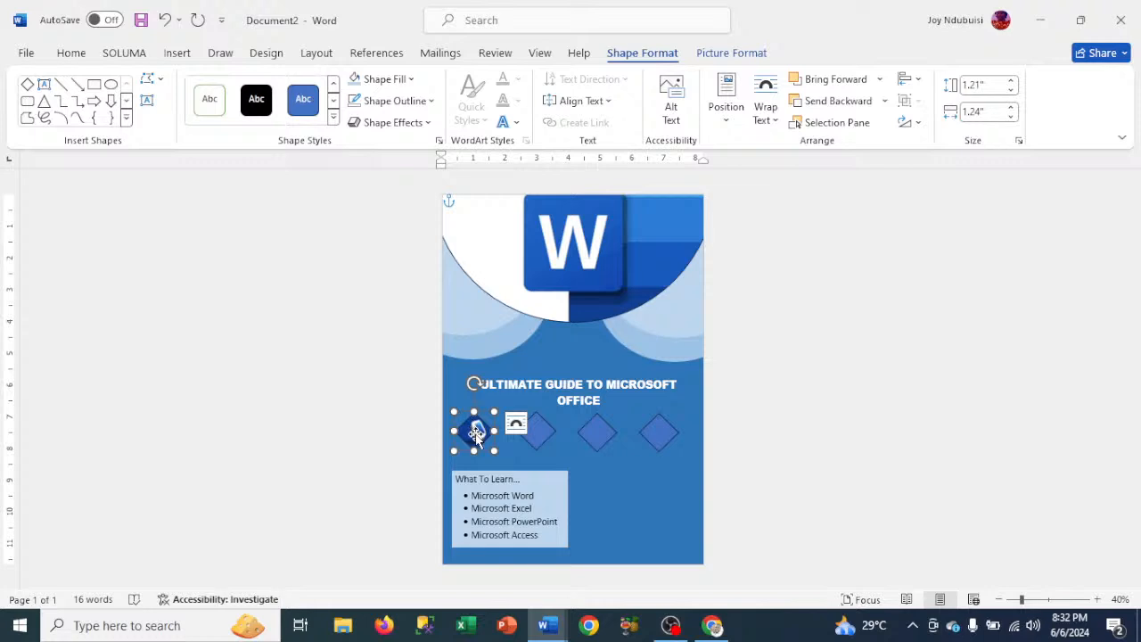
Step: Select the fourth diamond in the row and open its shape fill options
click(542, 436)
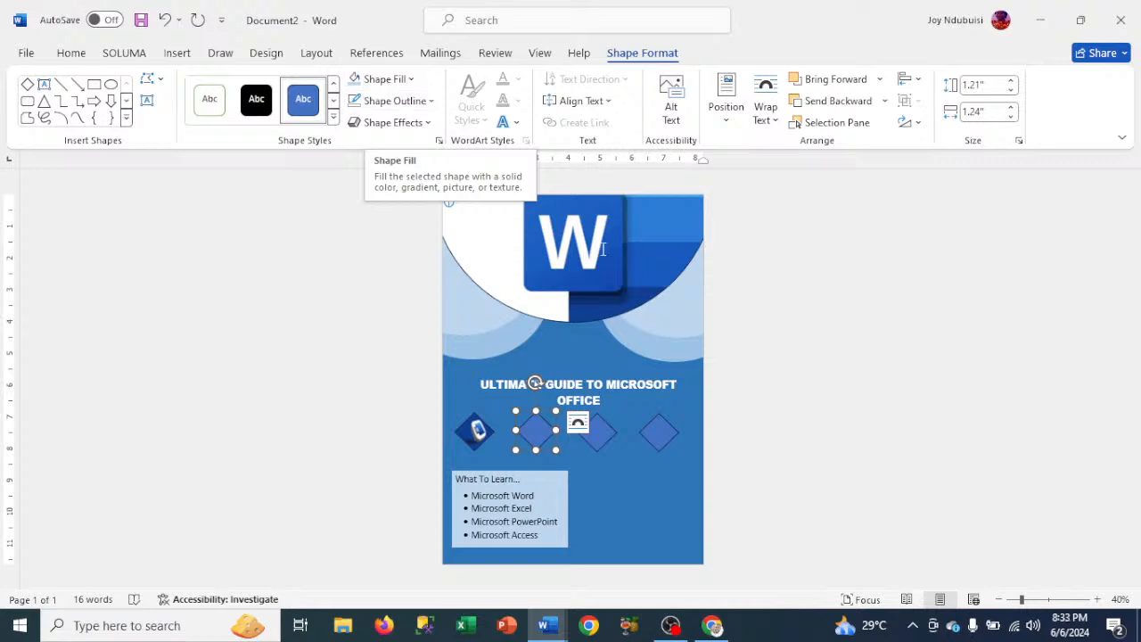
click(654, 437)
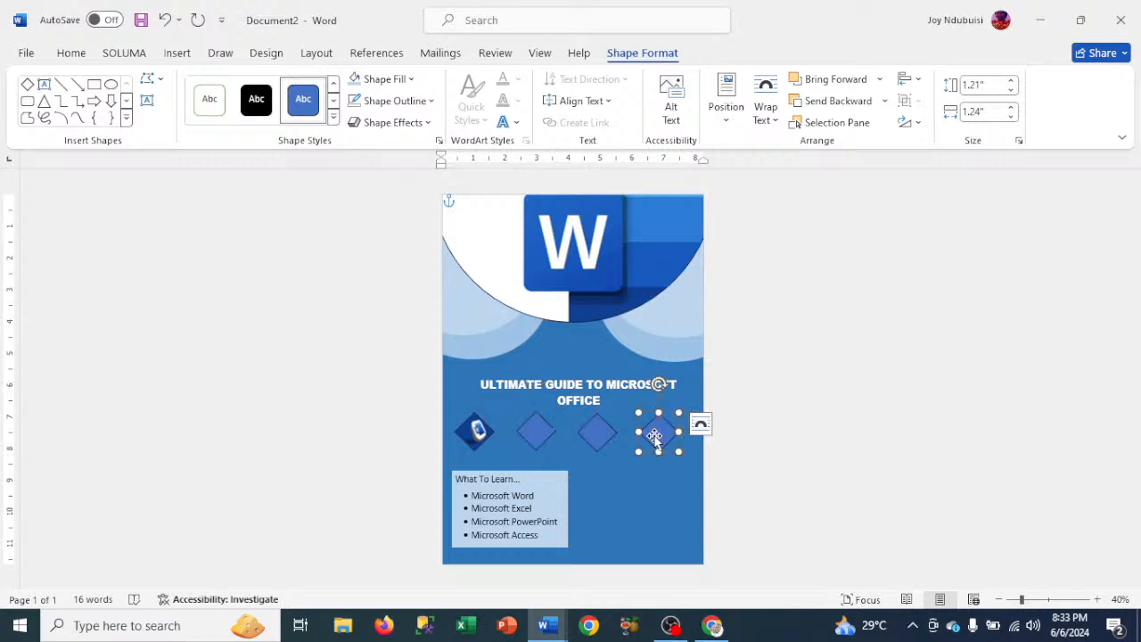
click(178, 55)
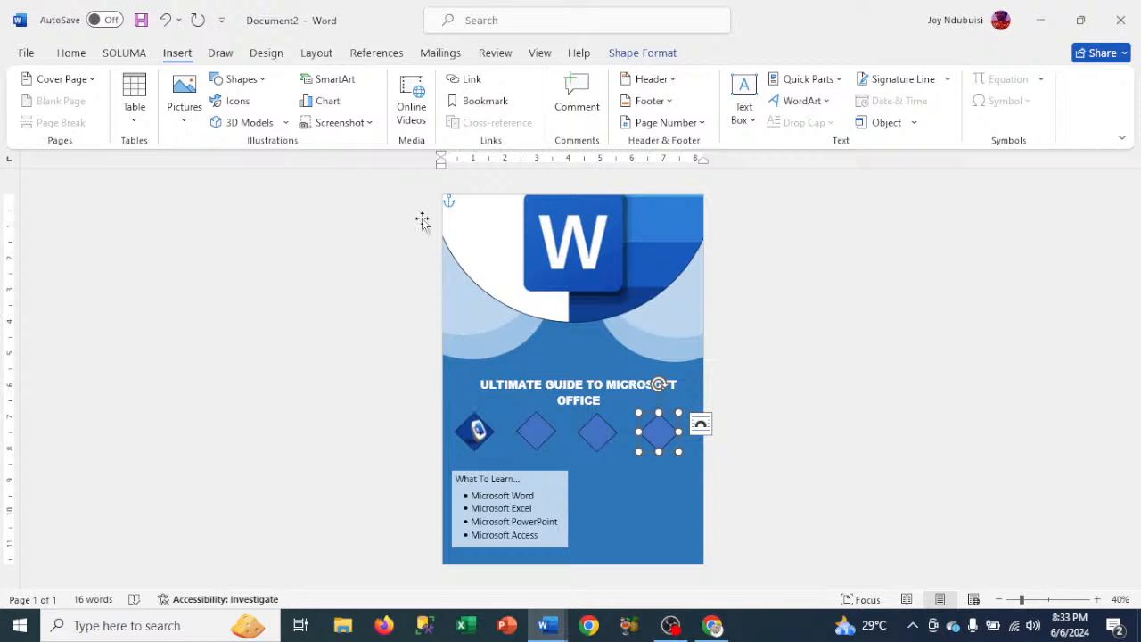
click(644, 53)
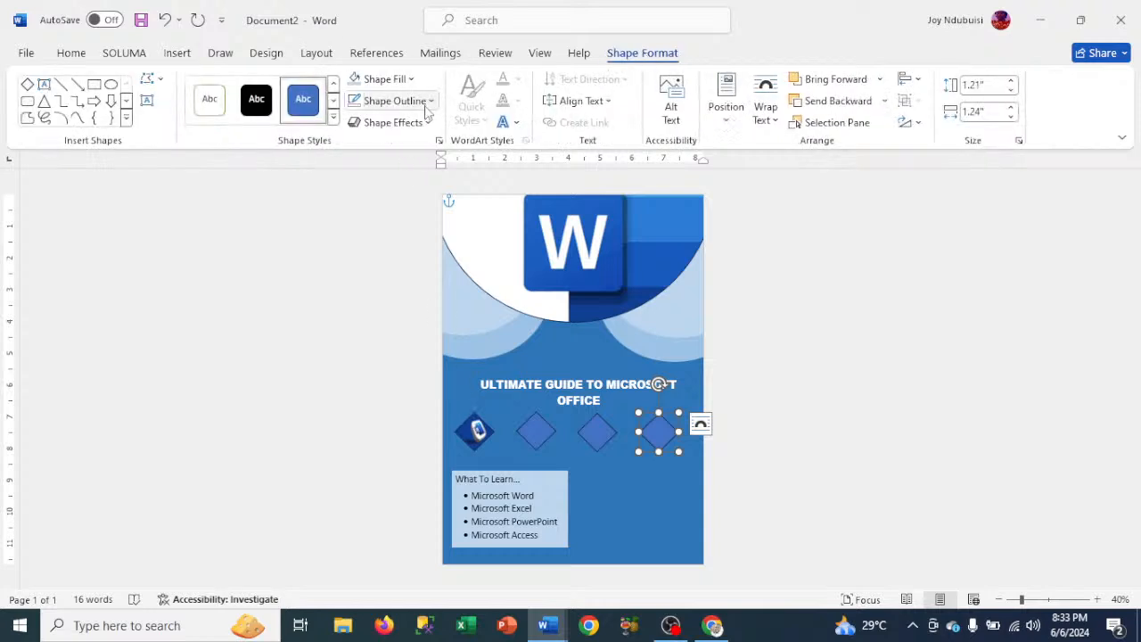
click(401, 79)
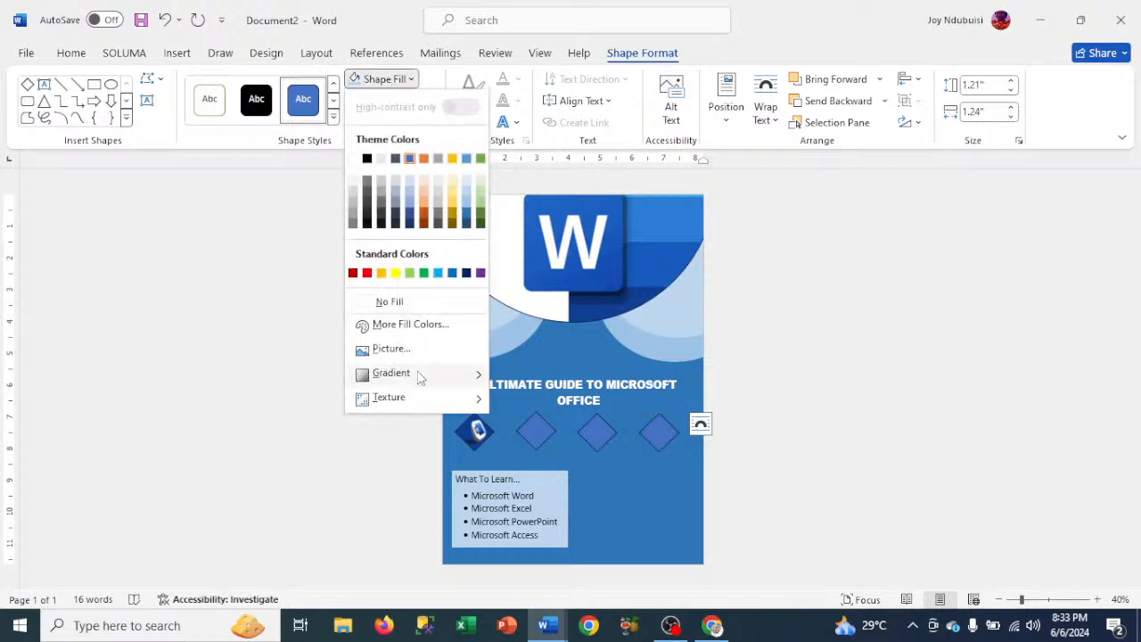
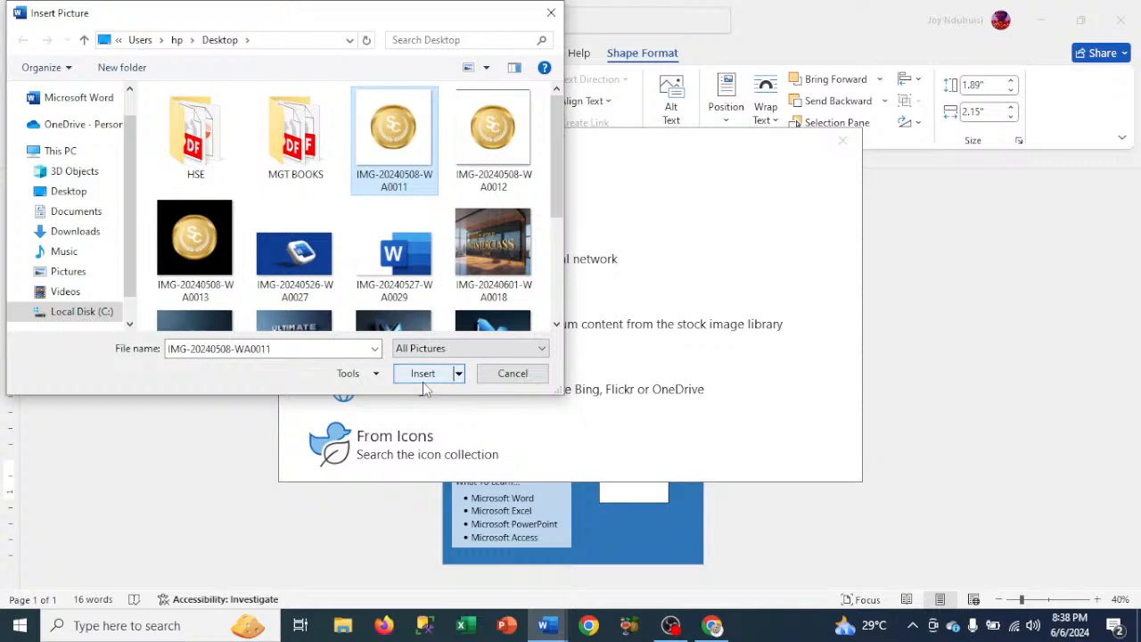
Step: Fill the seal shape above the title with the picture file IMG-20240508-WA0011
click(424, 374)
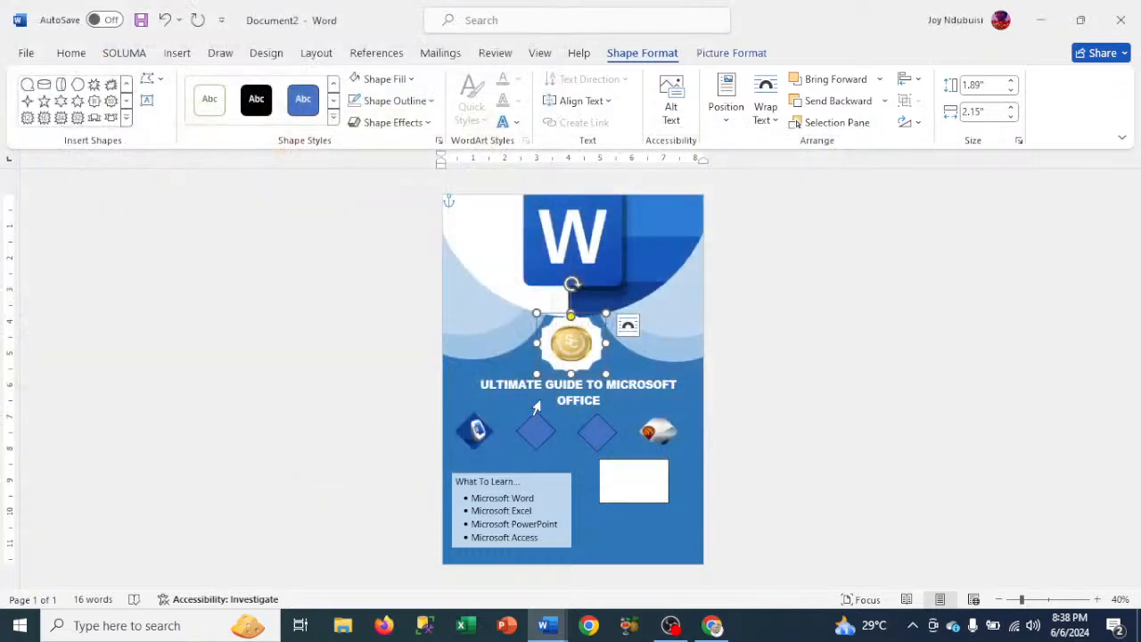
click(639, 502)
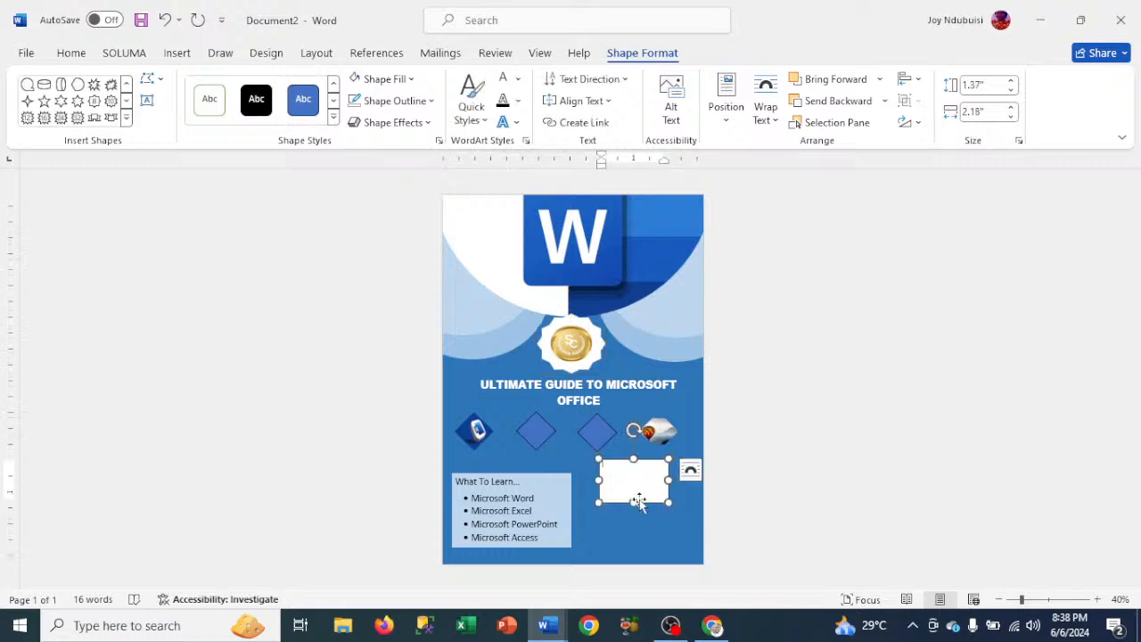
Step: Try the first Parallel 3-D rotation preset on the gold-coin seal above the title
click(597, 348)
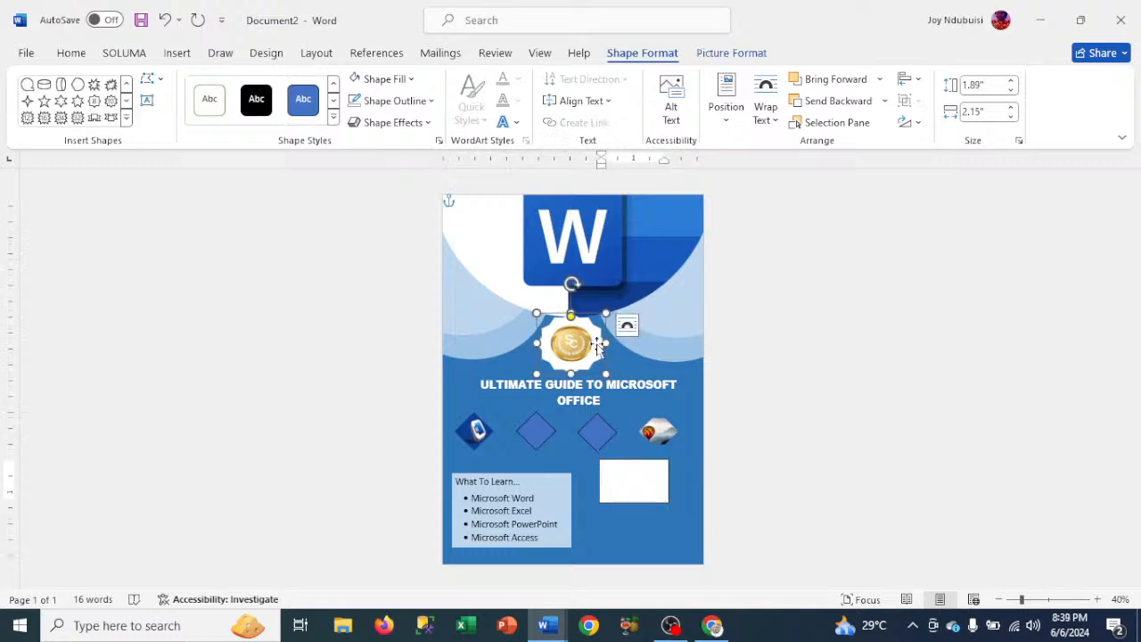
click(395, 123)
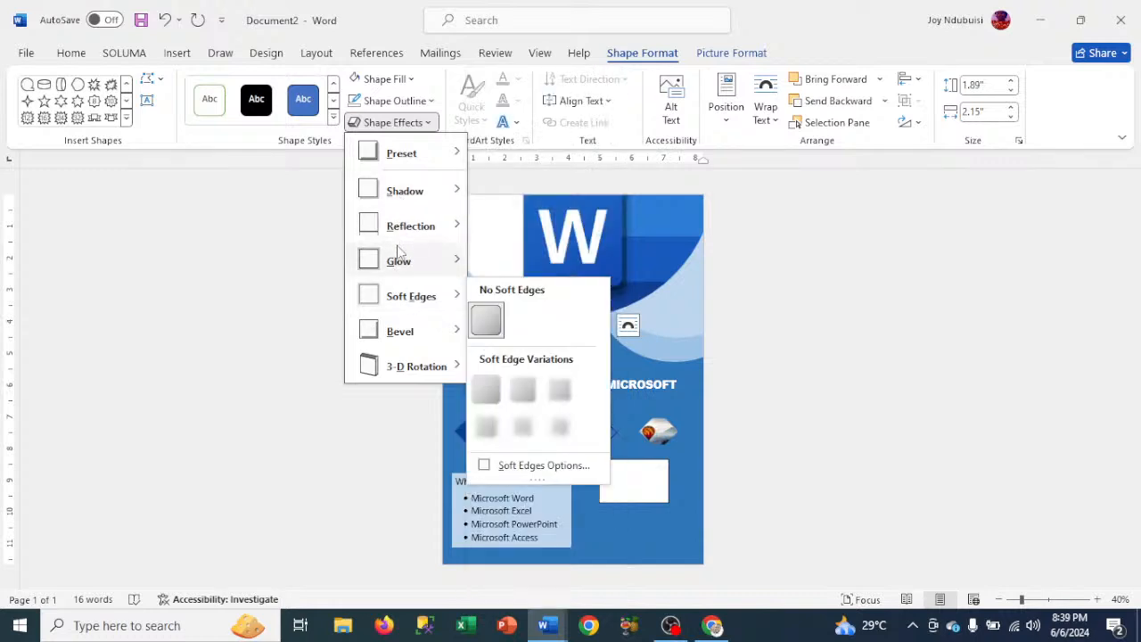
mouse_move(394, 368)
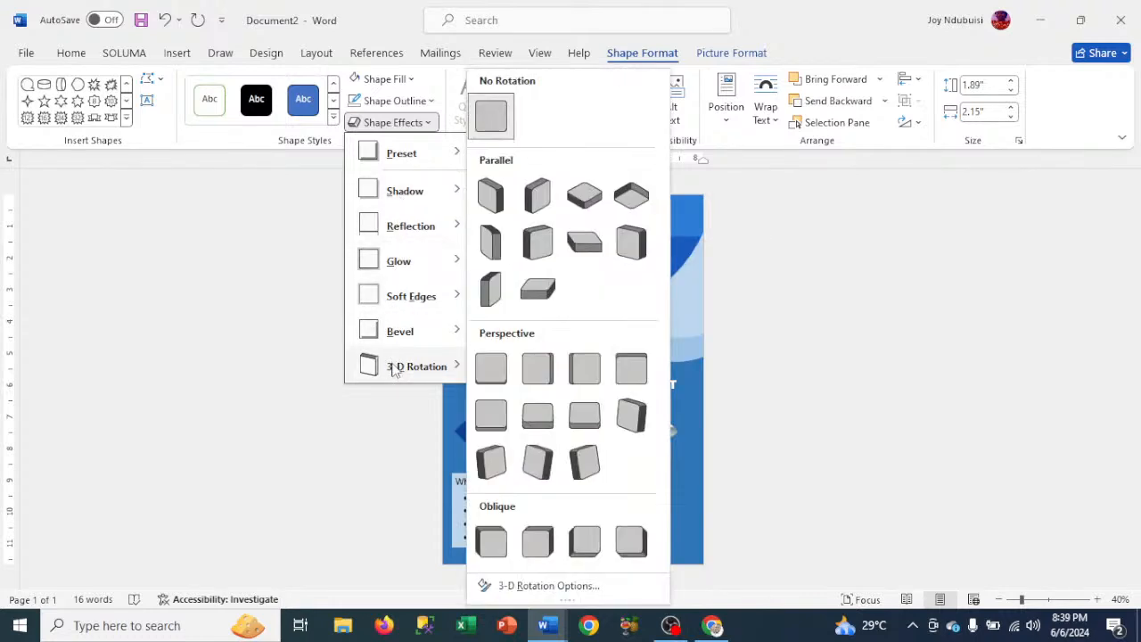
click(493, 203)
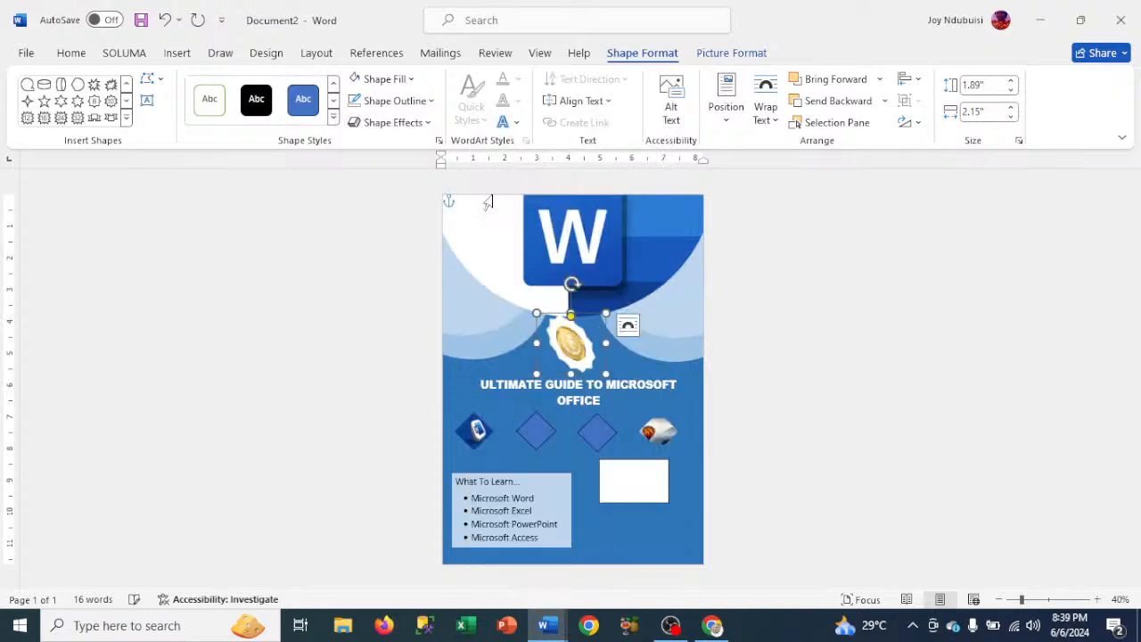
Step: Apply the first preset of the Bevel shape effect to the gold-coin seal
click(368, 127)
mouse_move(401, 363)
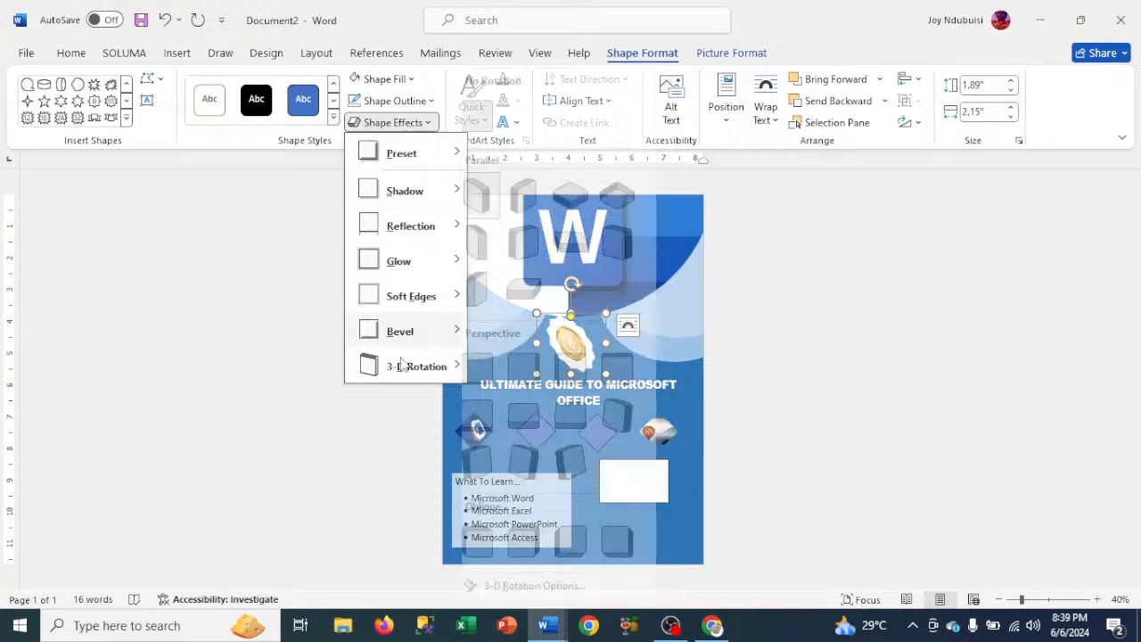
mouse_move(398, 331)
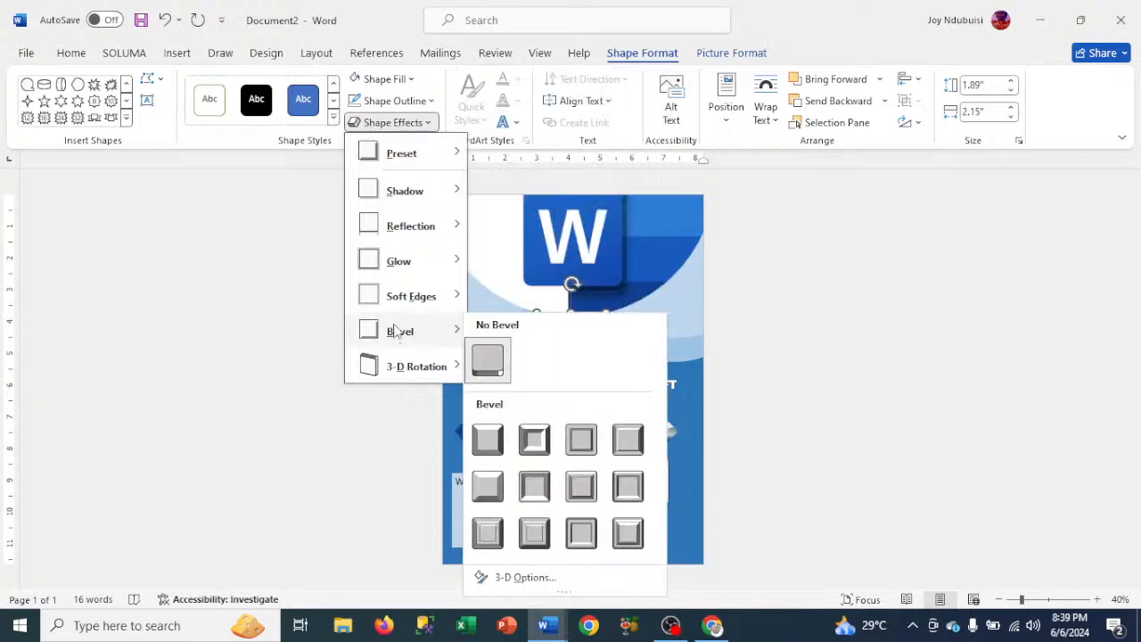
click(490, 441)
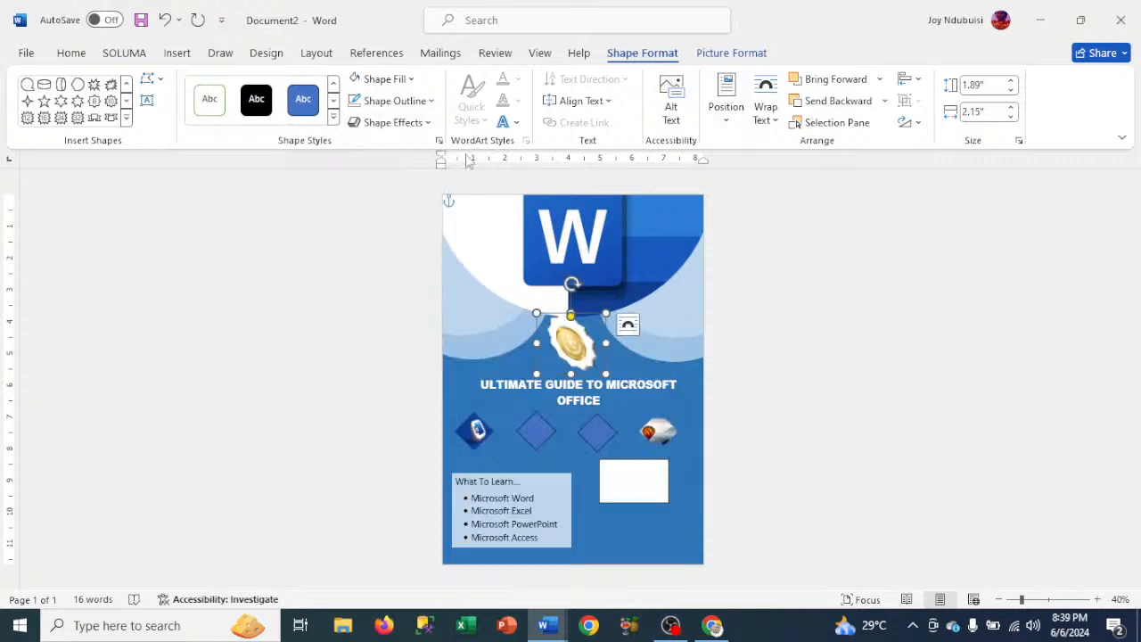
Step: Apply the second Perspective 3-D rotation preset to the gold-coin seal and deselect it
click(376, 129)
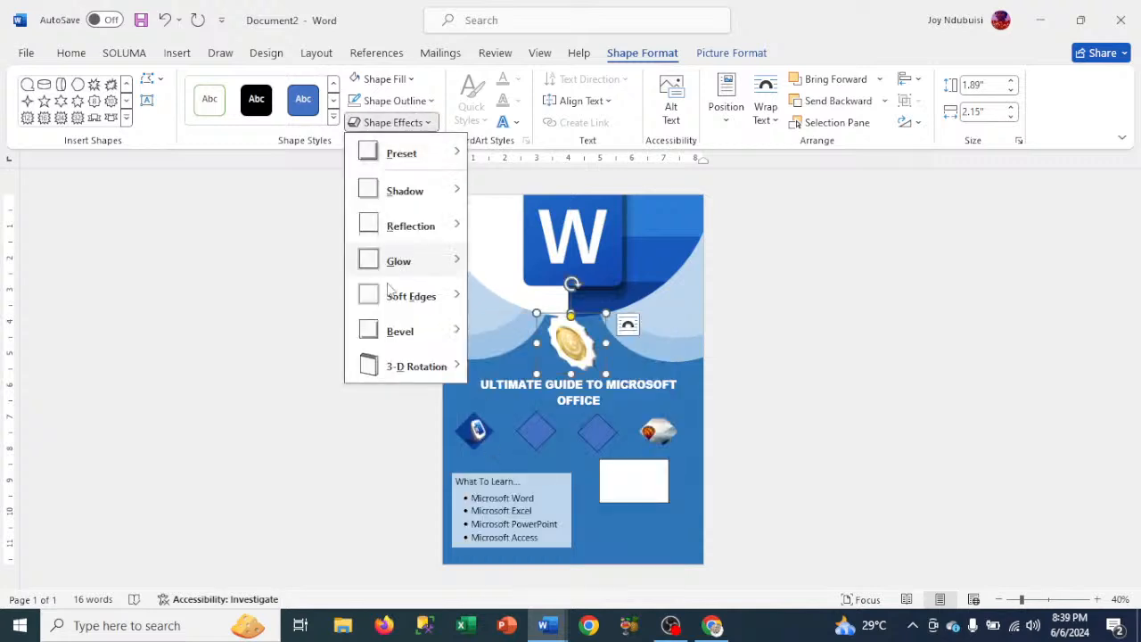
mouse_move(401, 372)
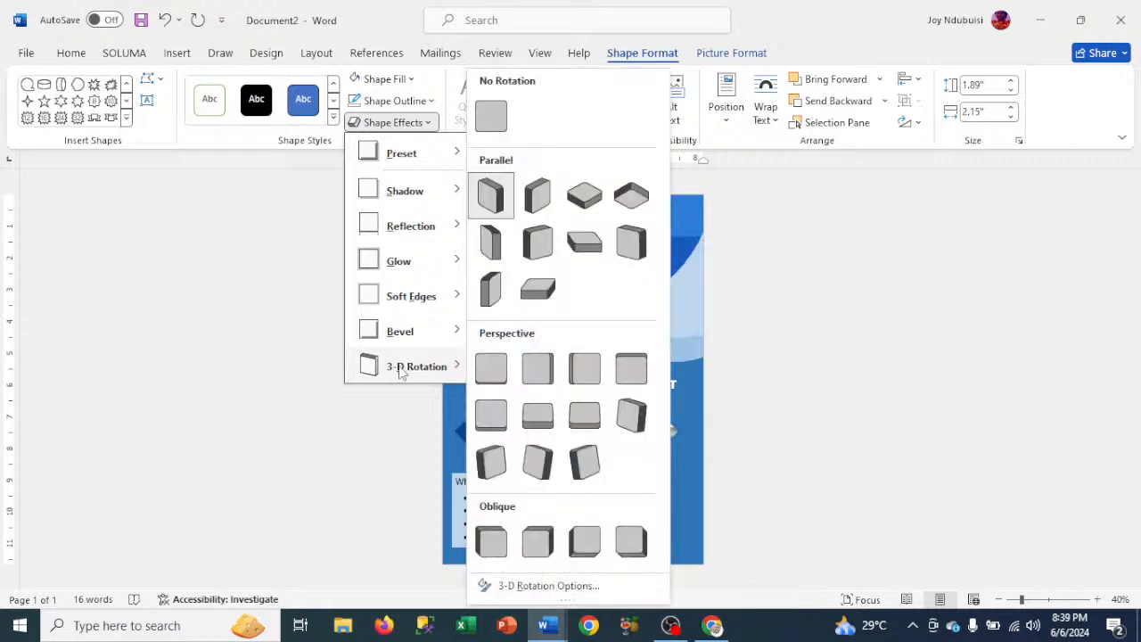
click(546, 375)
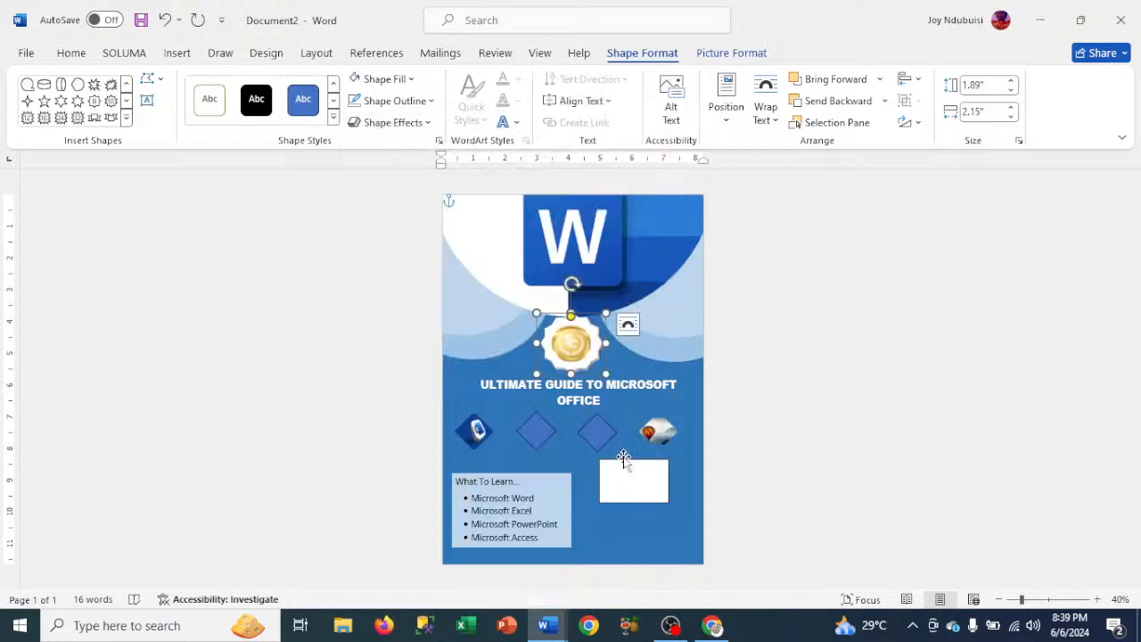
click(634, 533)
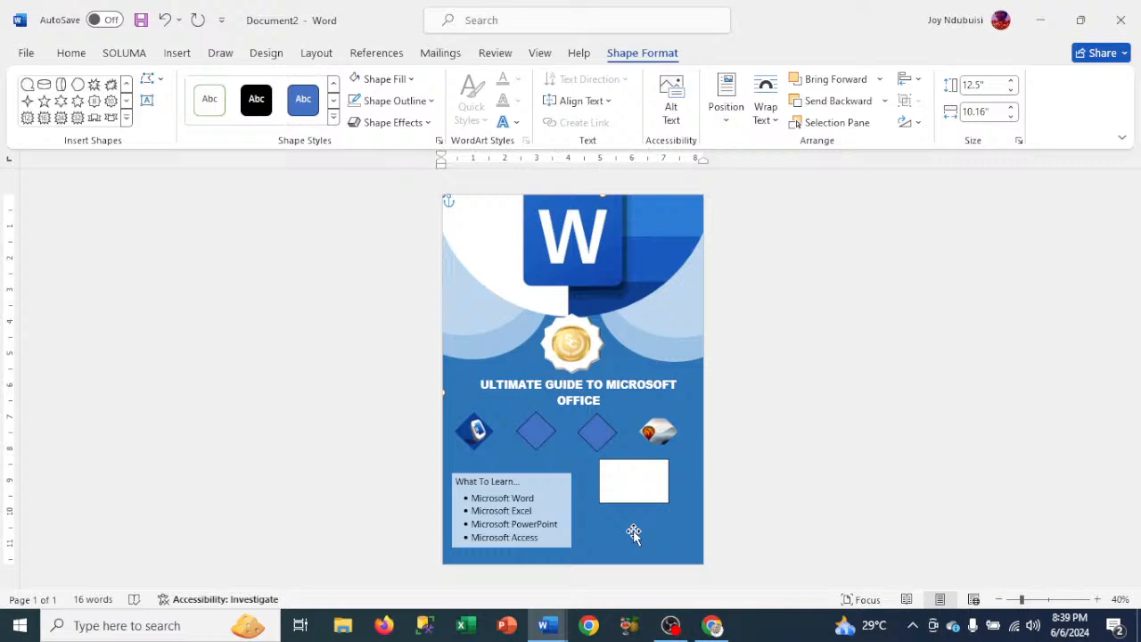
Step: Remove the outline of the second diamond in the row and keep that diamond selected
click(538, 432)
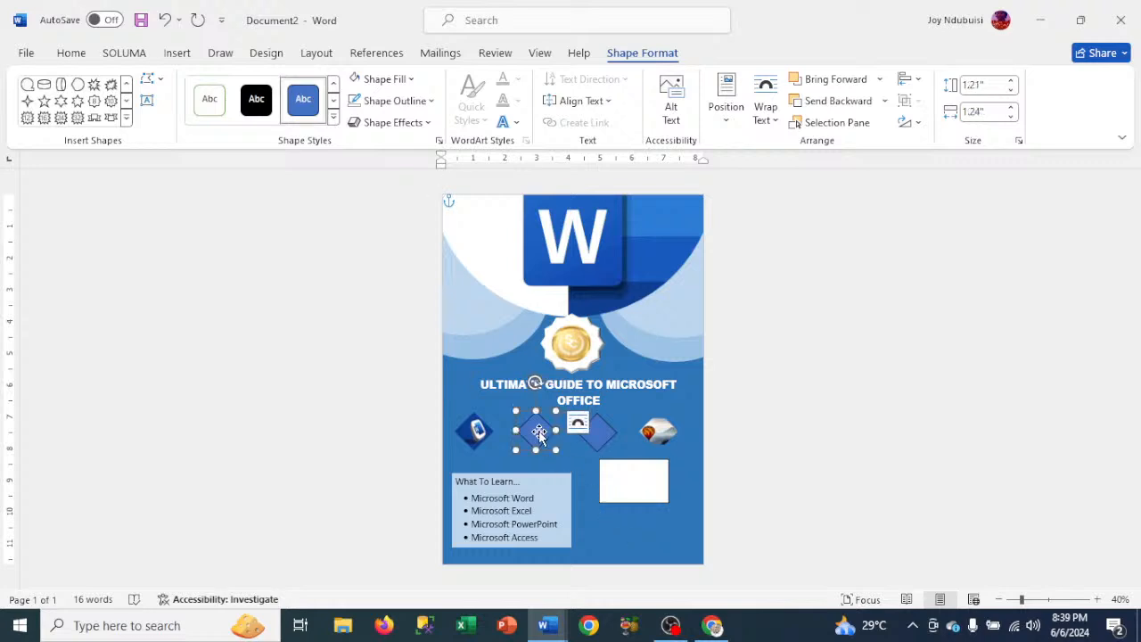
click(357, 101)
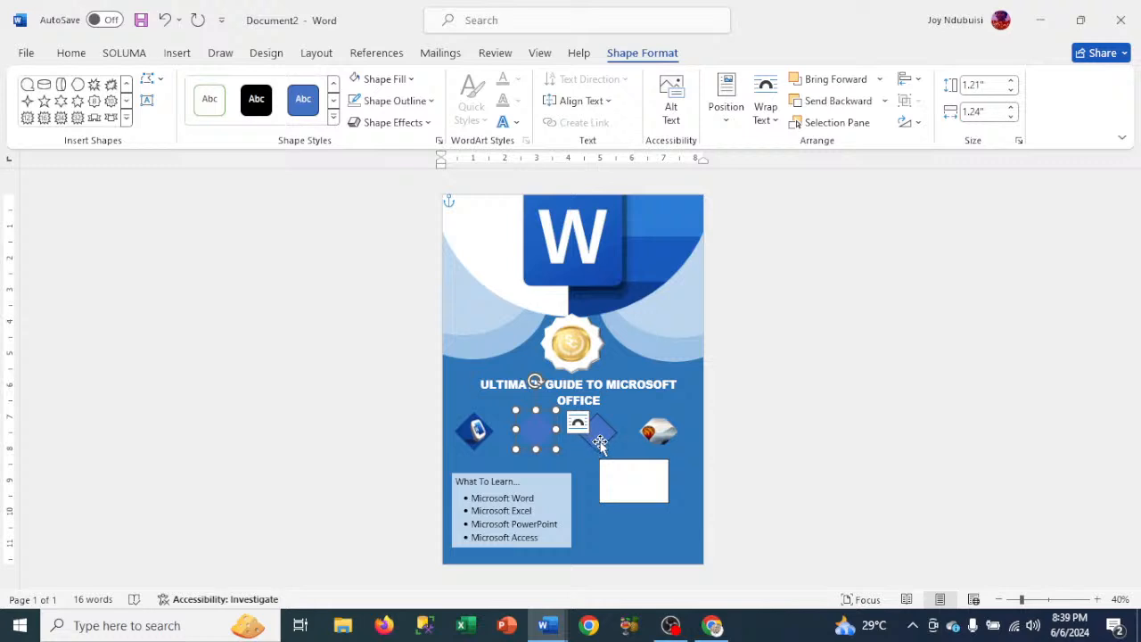
click(598, 437)
click(538, 434)
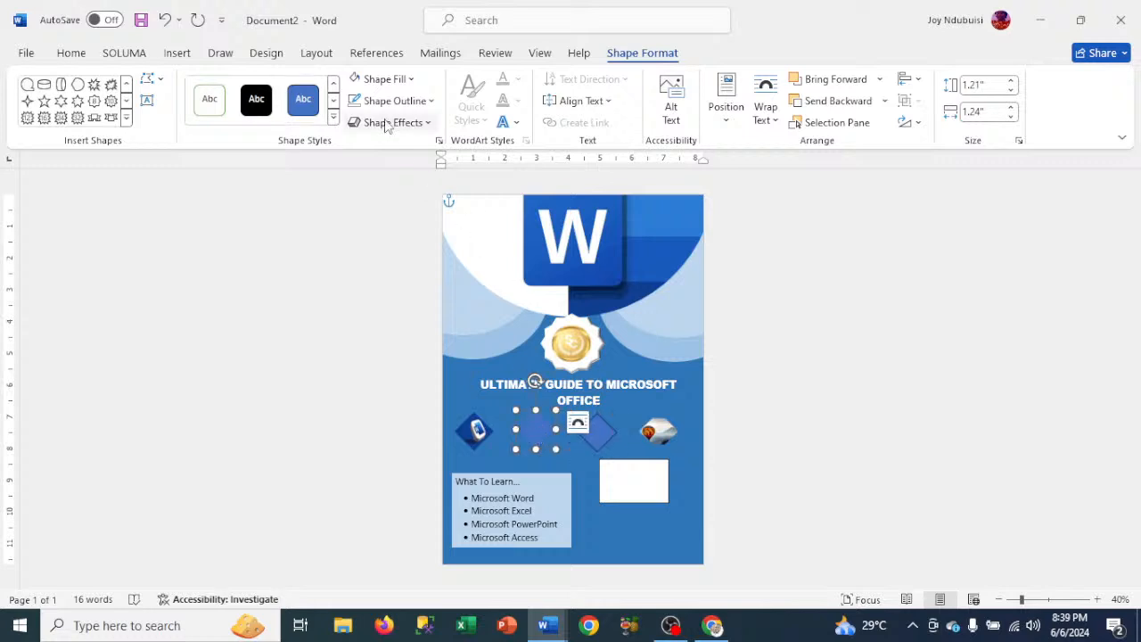
Step: Fill the second diamond with the stock image of a hand pointing at a dark screen of green data
click(388, 84)
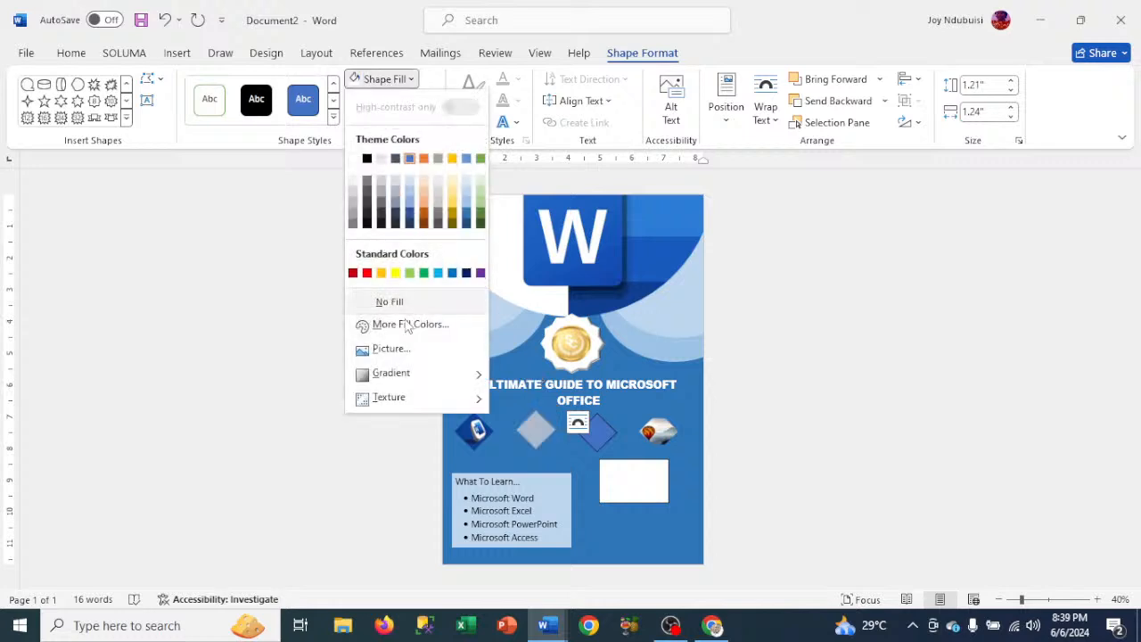
click(393, 351)
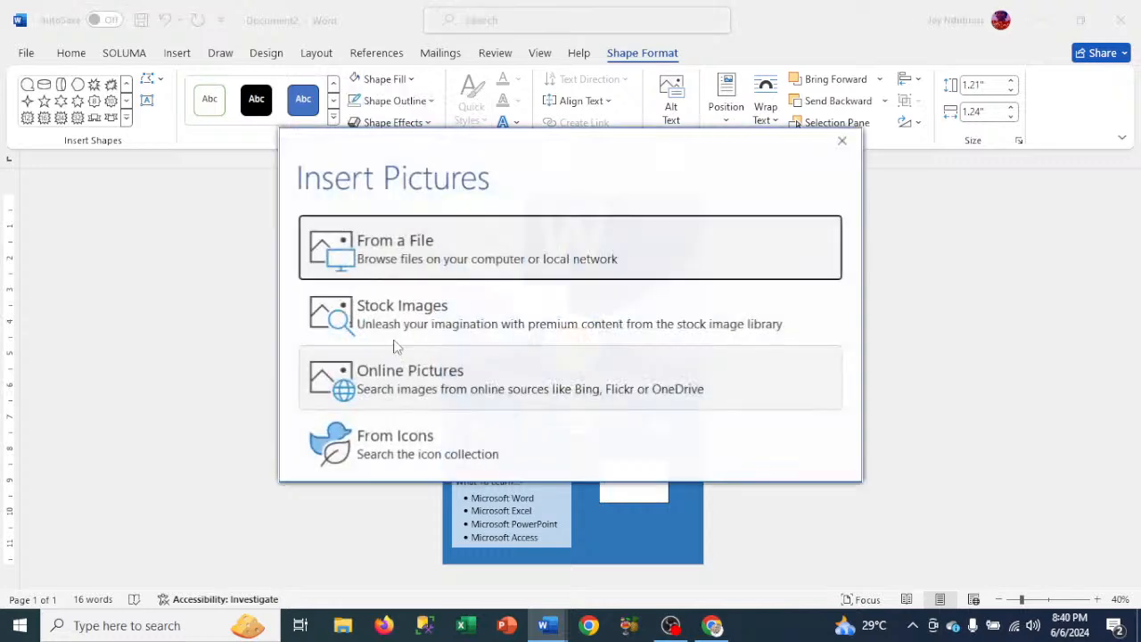
click(417, 331)
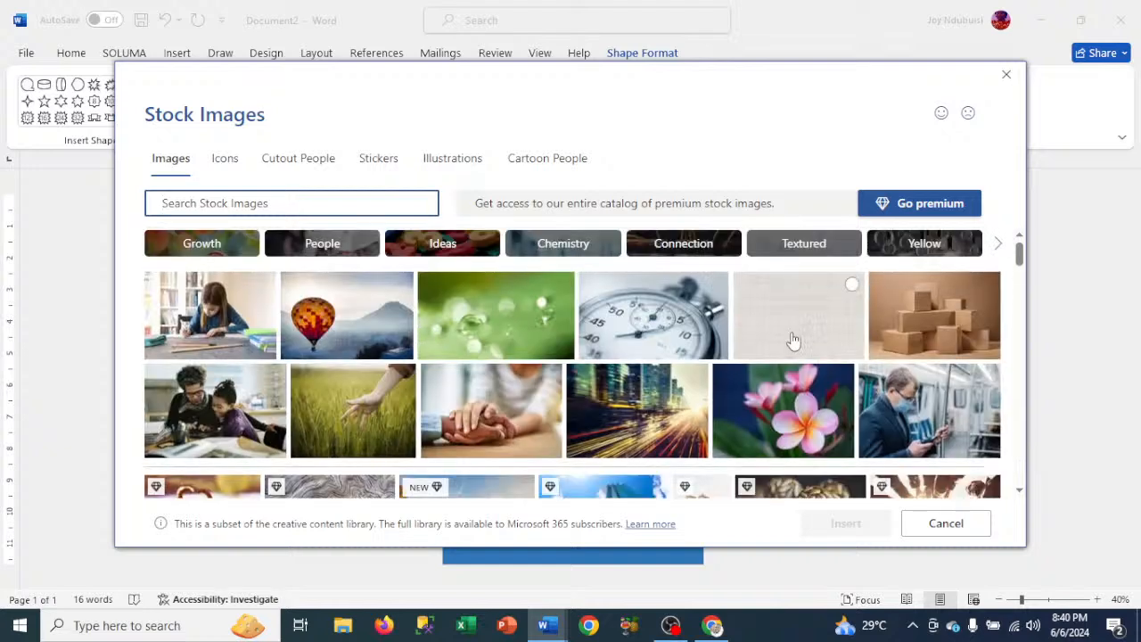
click(1019, 491)
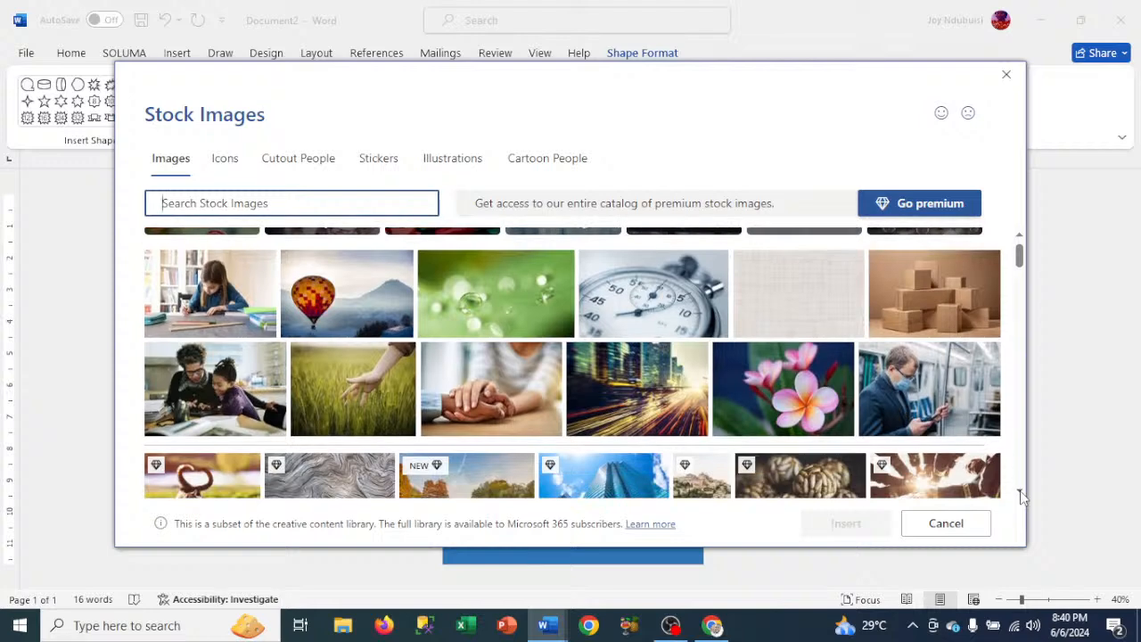
click(1020, 492)
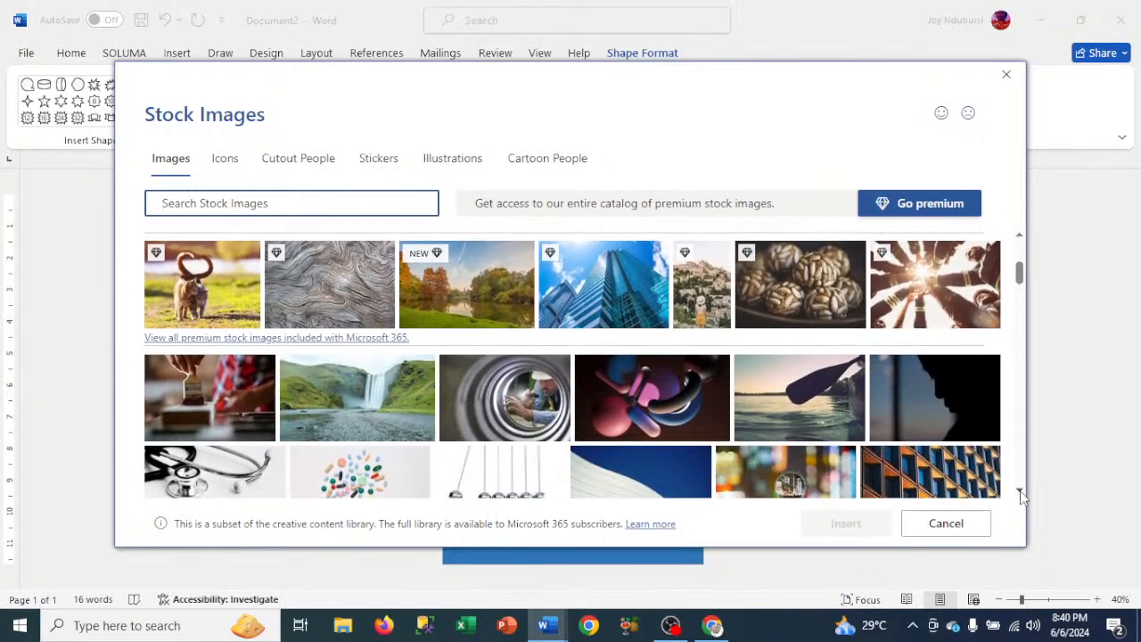
click(1020, 491)
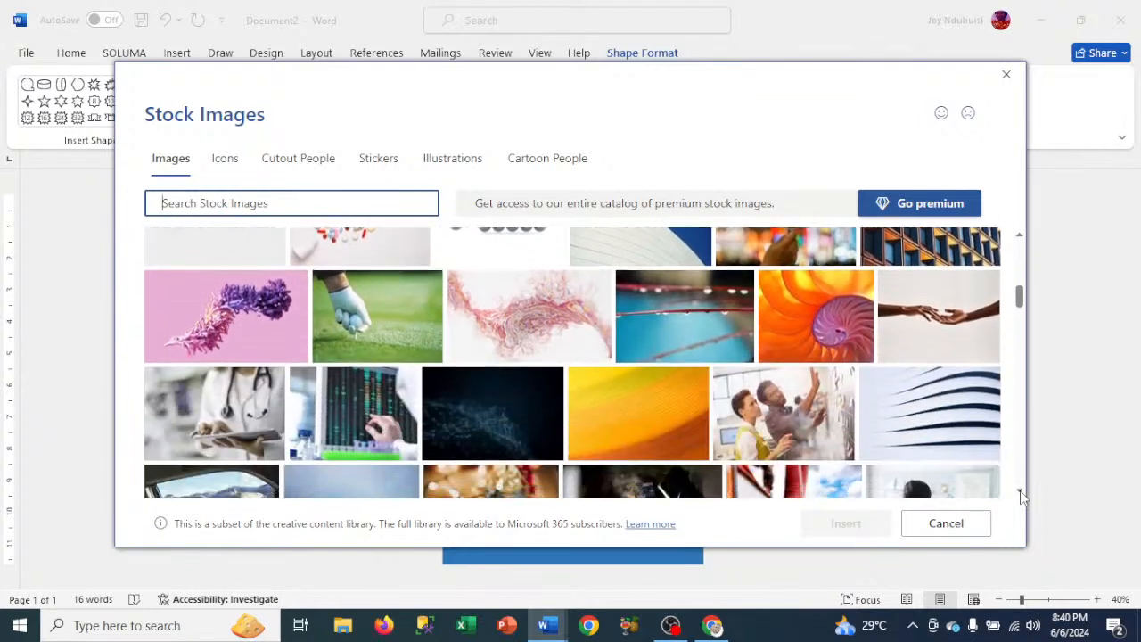
click(1019, 491)
click(1020, 492)
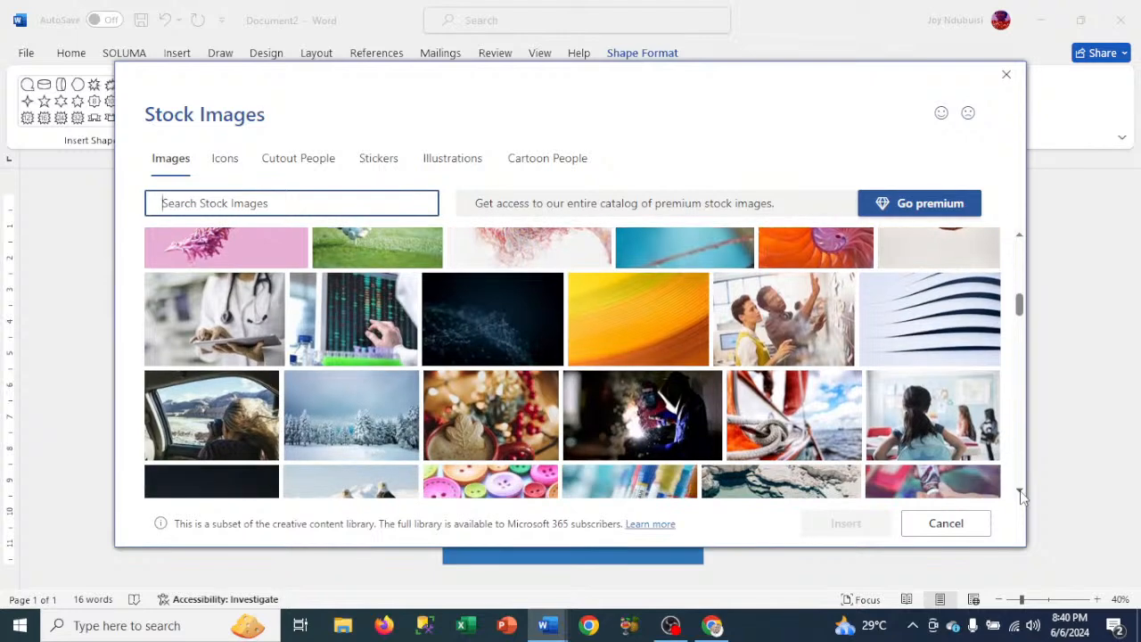
click(1020, 491)
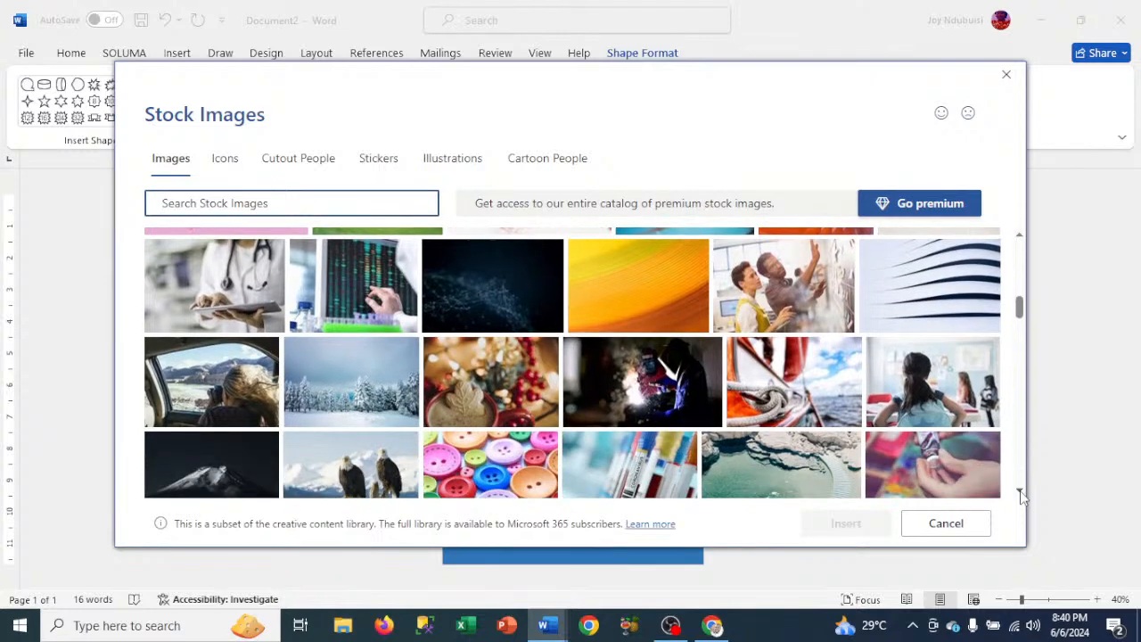
click(355, 307)
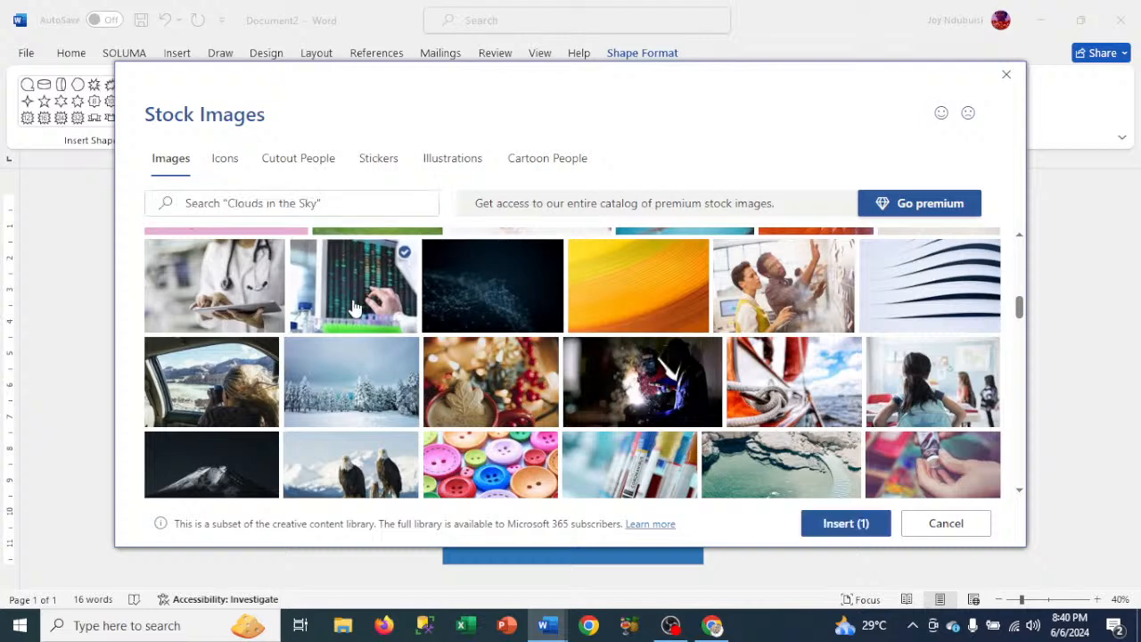
click(828, 526)
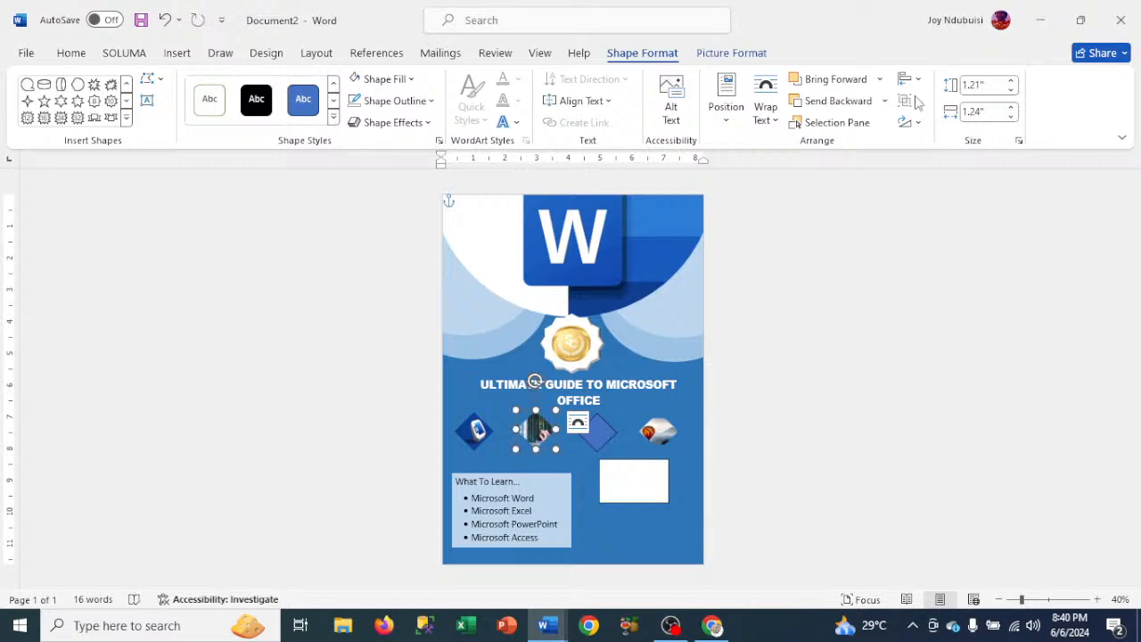
Step: Fit the whole picture inside the second diamond using the Fit crop option
click(713, 56)
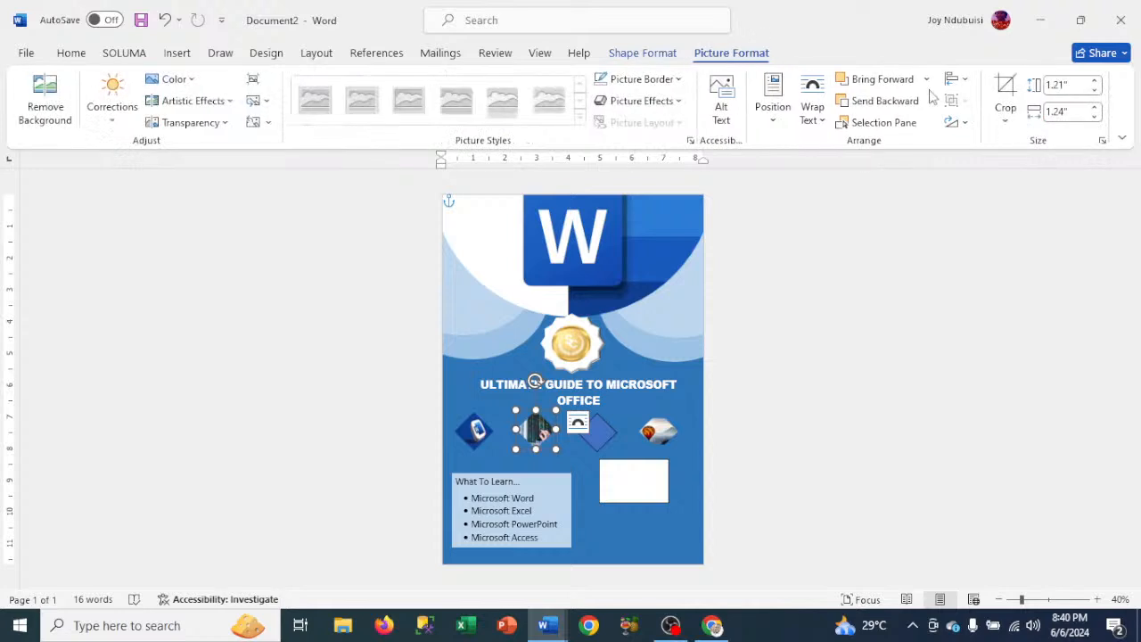
click(1002, 119)
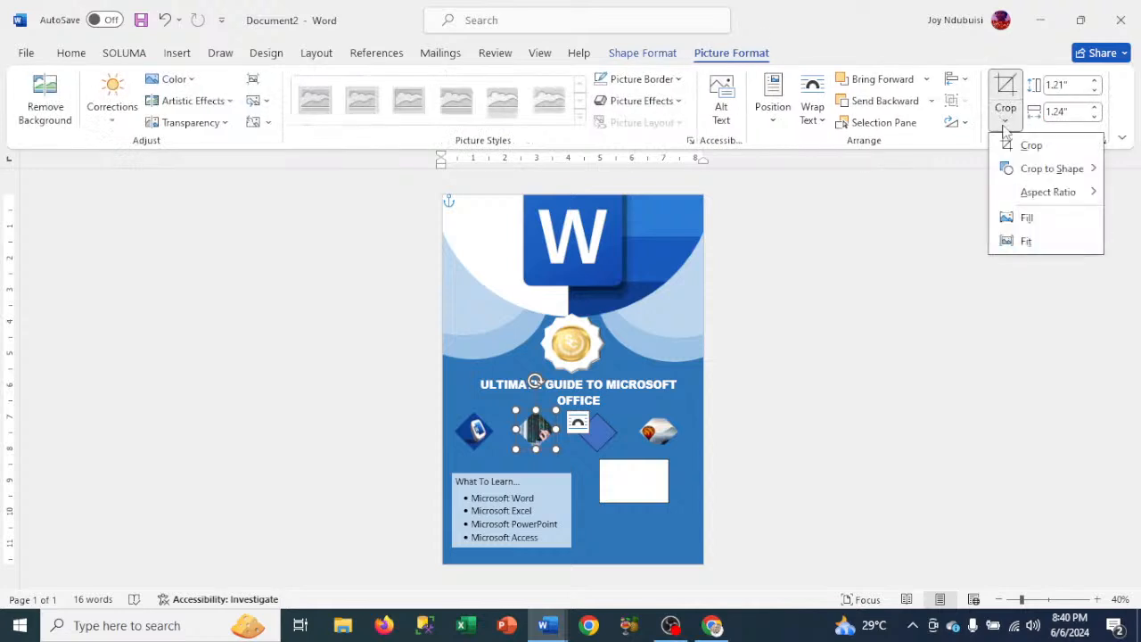
click(1023, 242)
triple_click(1021, 243)
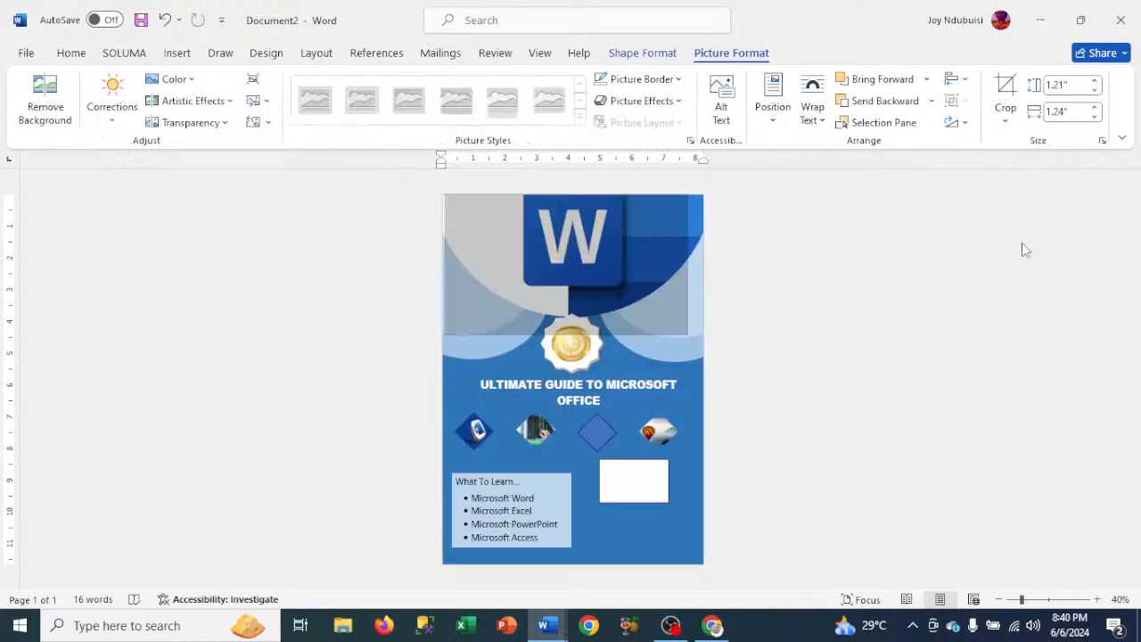
Step: Fill the third diamond with the stock image of the building facade with orange-lit rows of windows
click(596, 450)
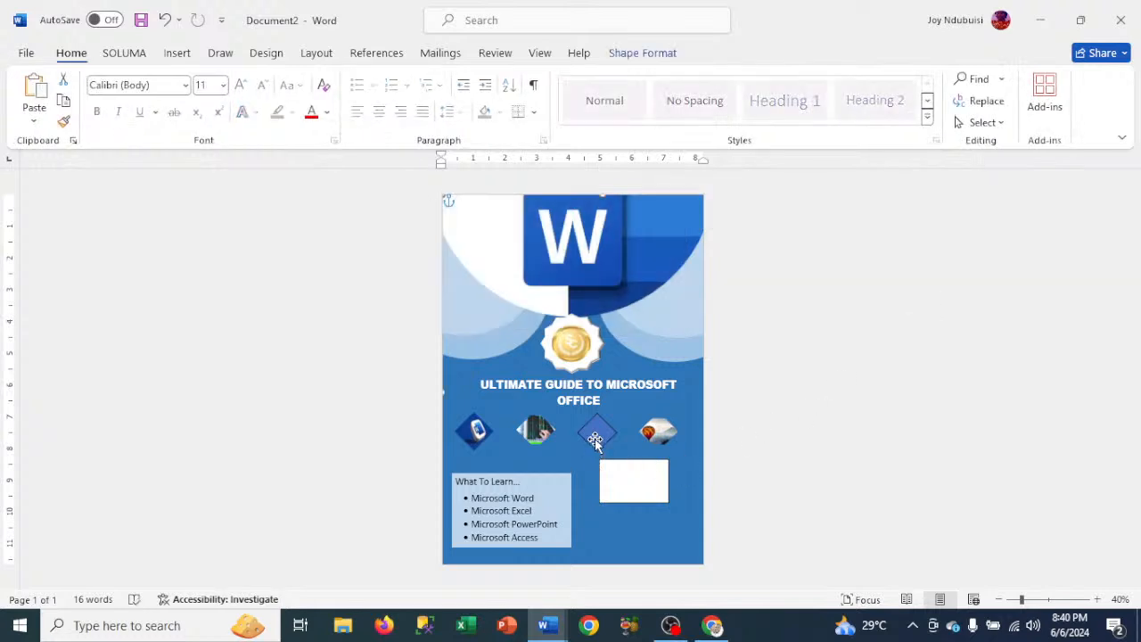
click(596, 435)
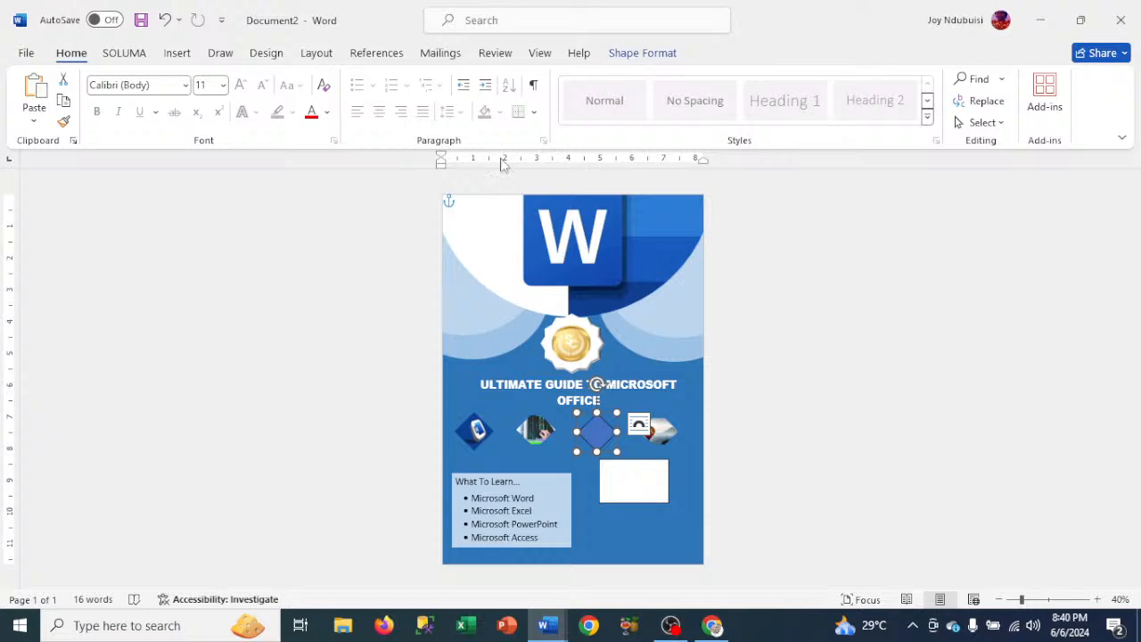
double_click(635, 57)
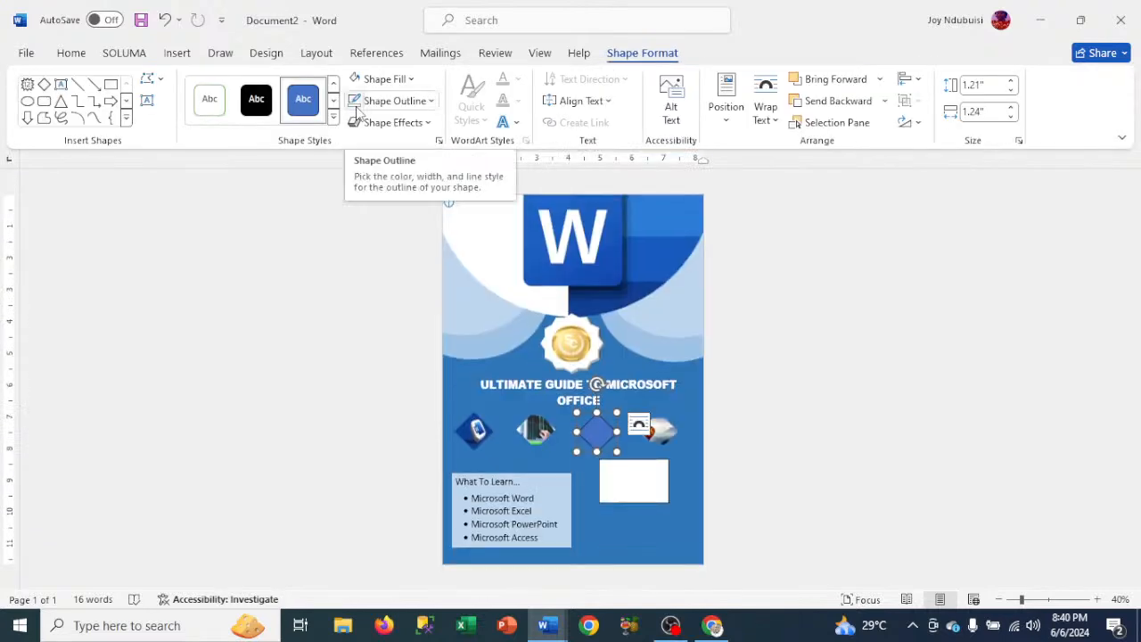
click(378, 79)
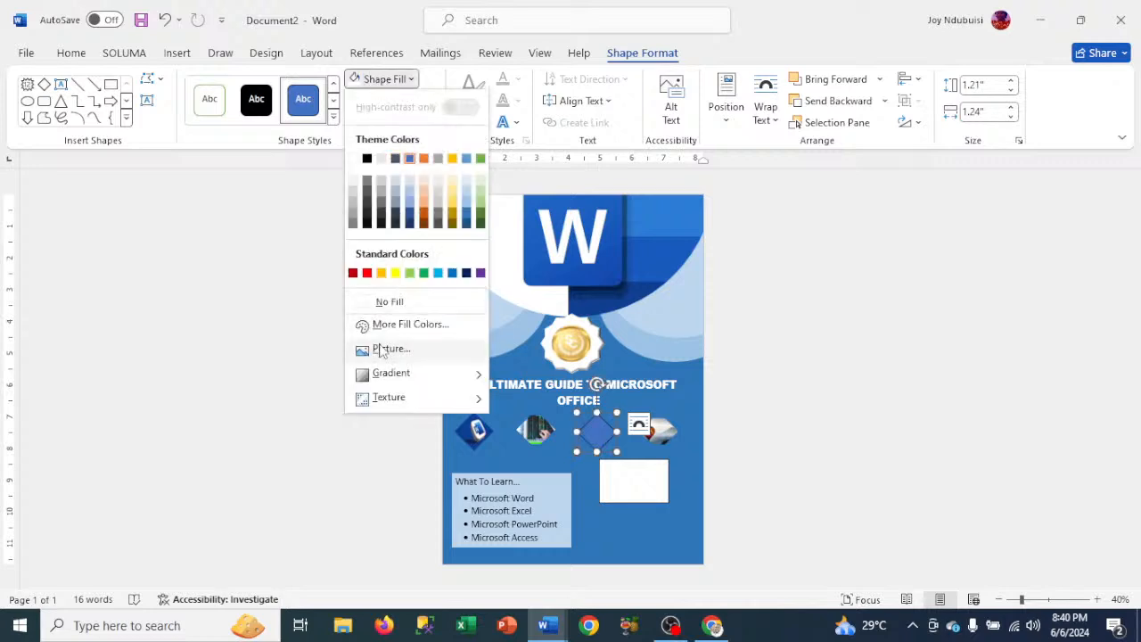
click(381, 350)
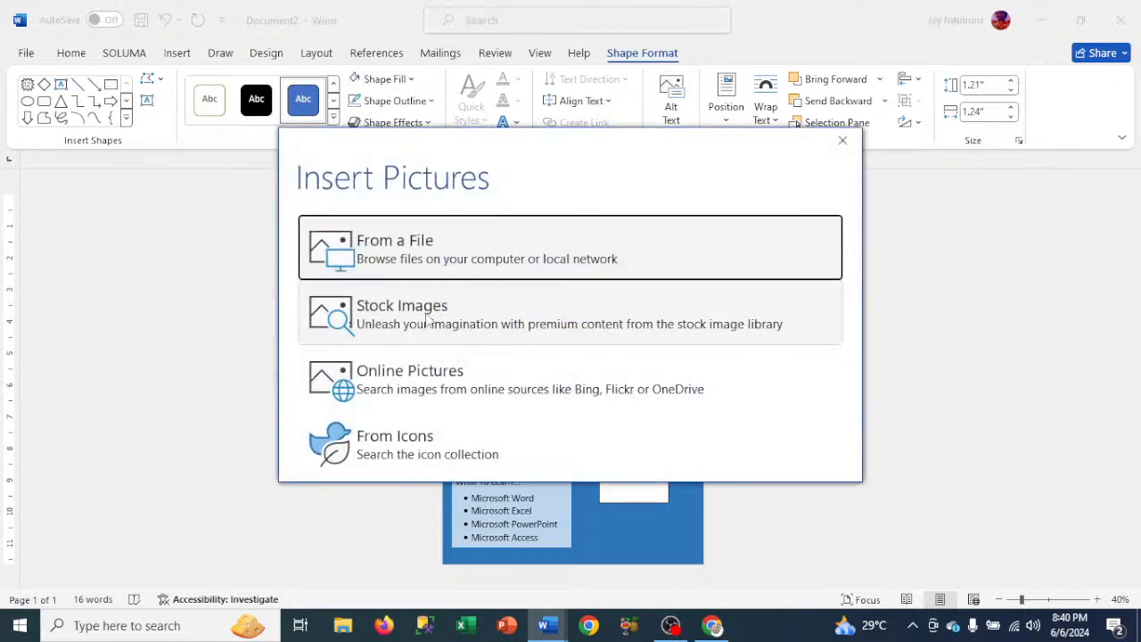
click(428, 318)
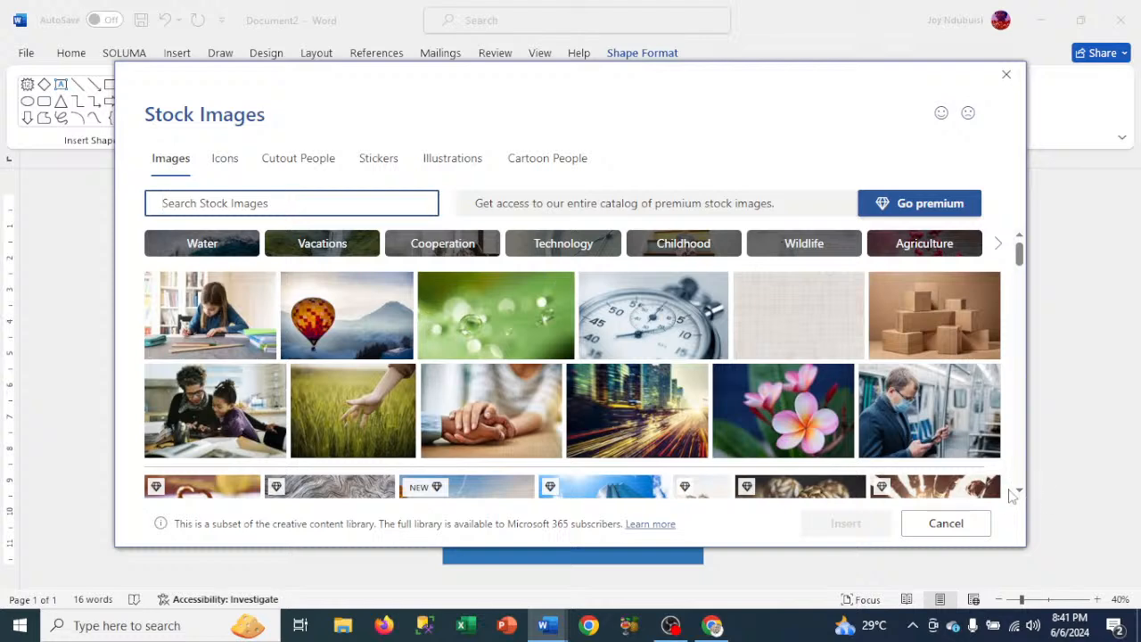
scroll(1021, 494, down, 2)
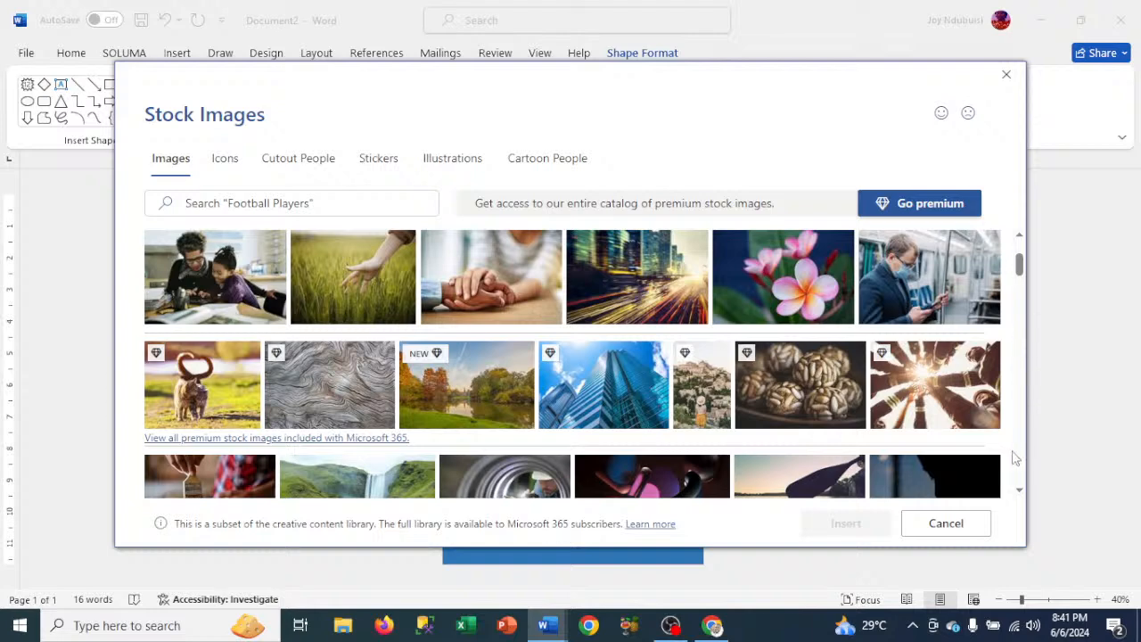
scroll(1021, 497, down, 5)
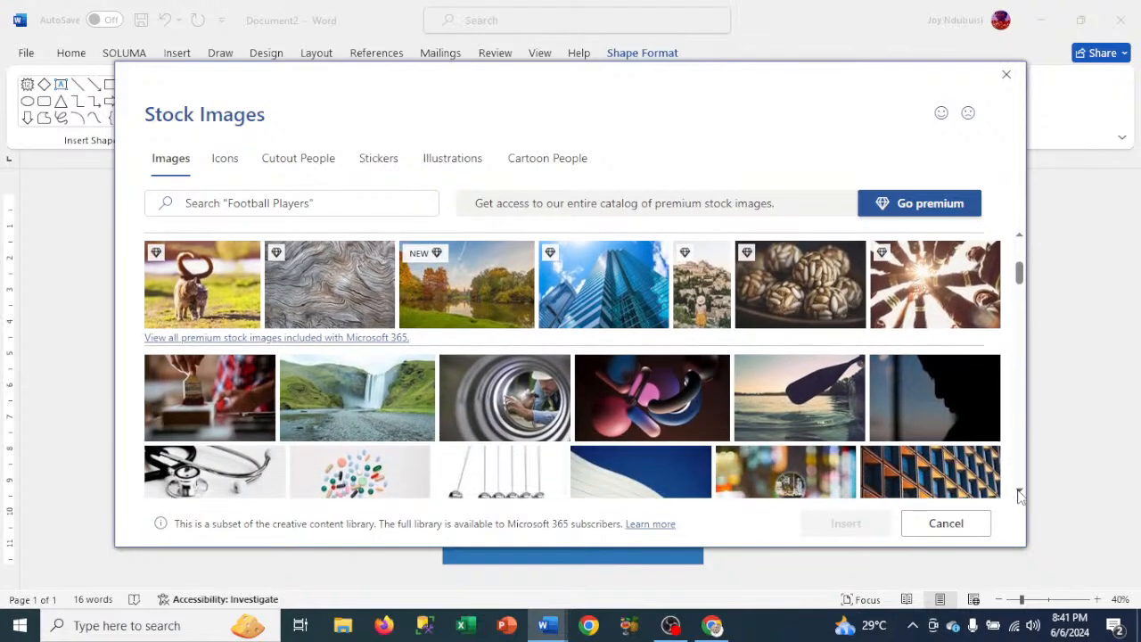
scroll(1020, 497, down, 1)
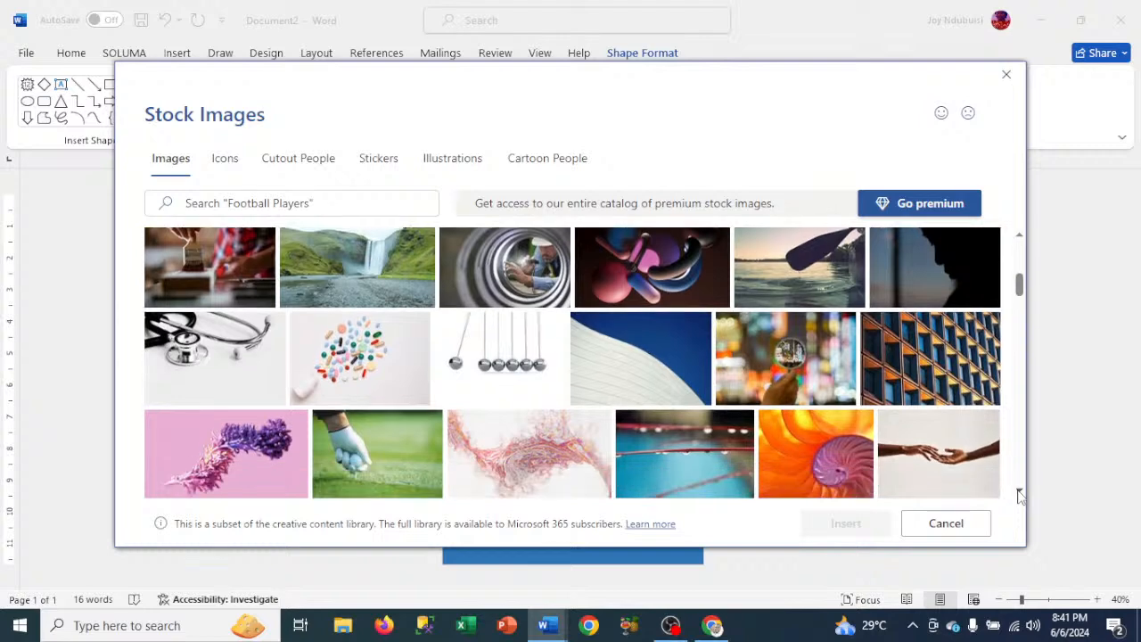
click(629, 375)
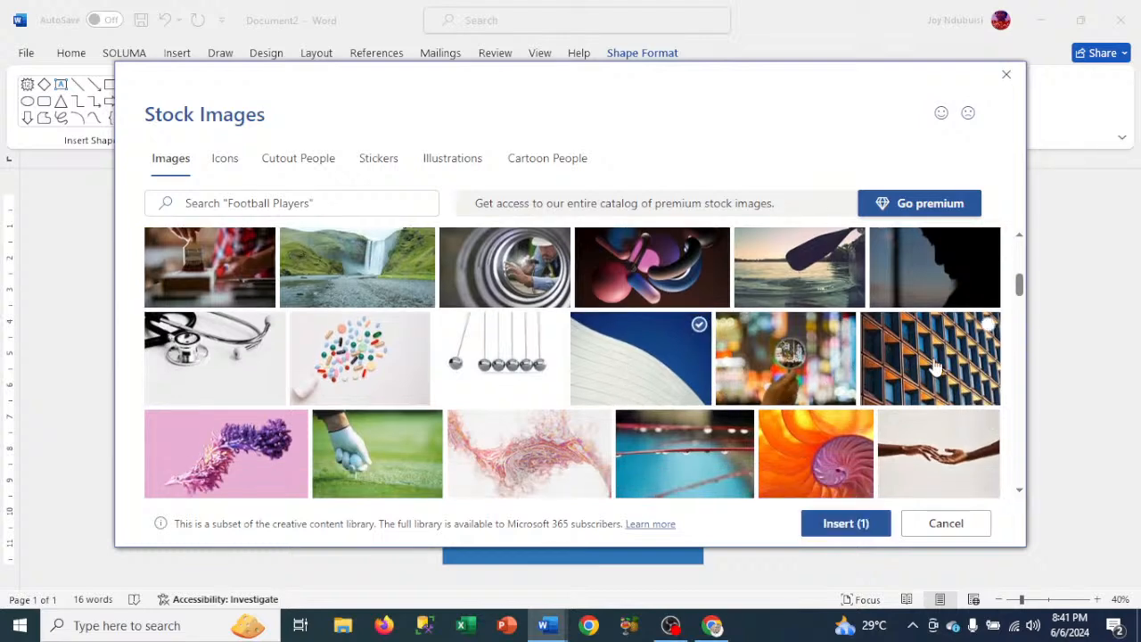
click(924, 367)
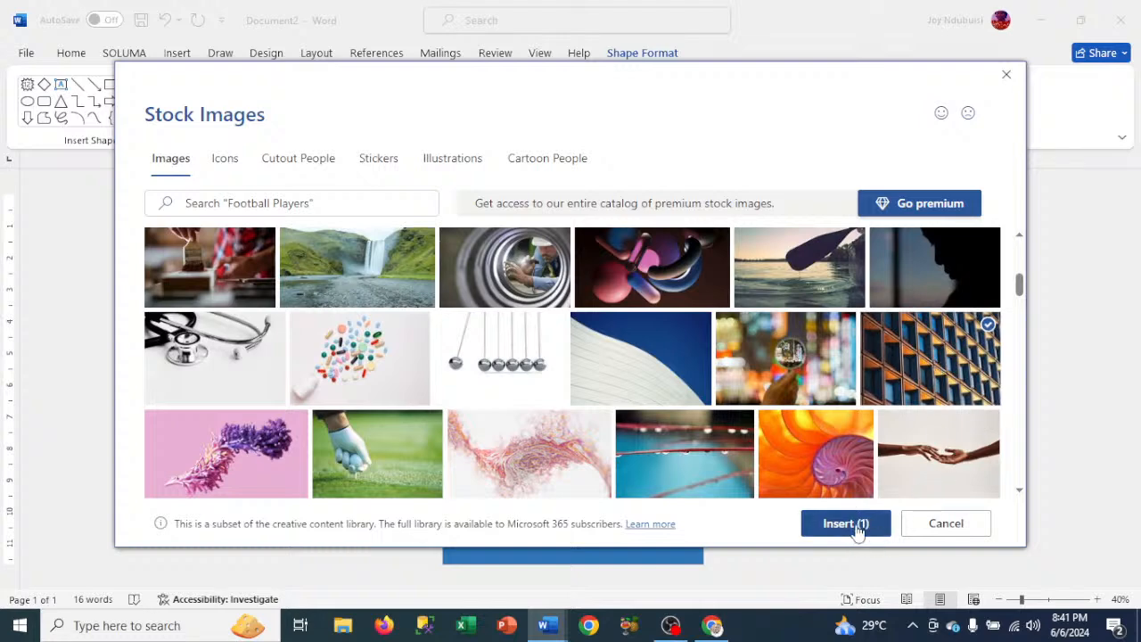
click(846, 524)
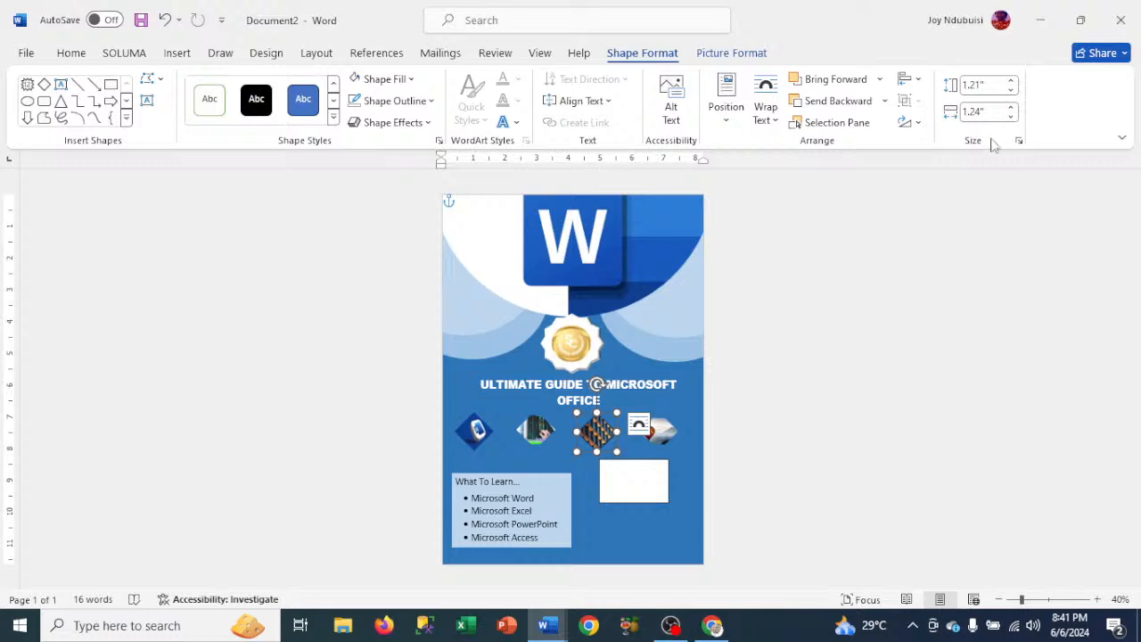
Step: Fit the building picture inside the third diamond using the Fit crop option
click(739, 55)
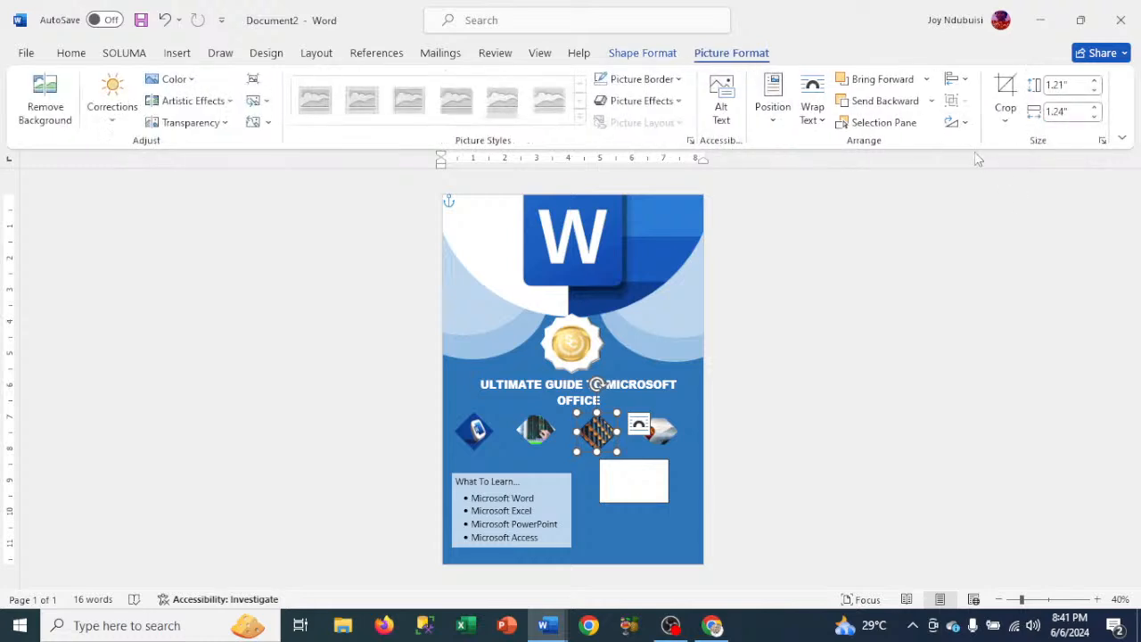
click(1006, 122)
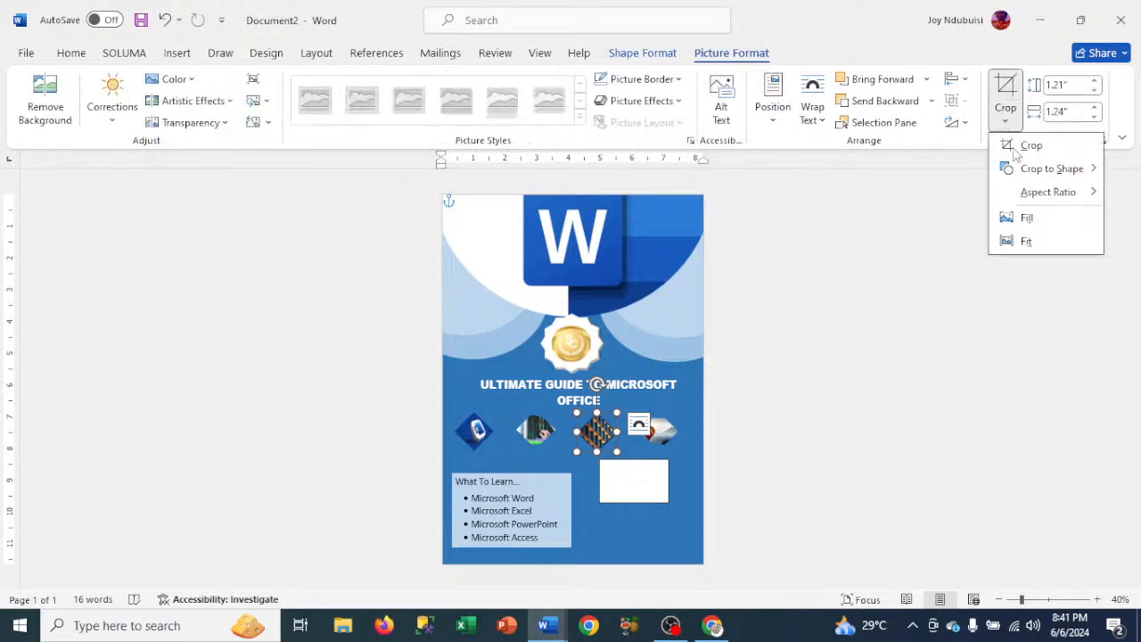
click(1029, 240)
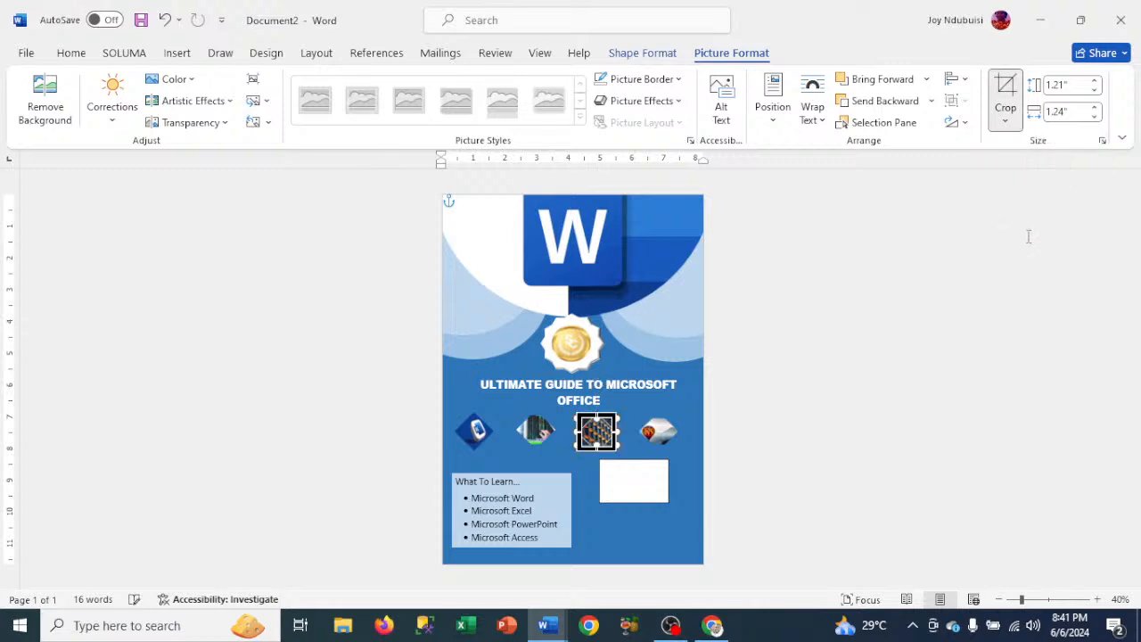
Step: Open the stock image library for a picture fill of the large circle holding the Word logo
click(615, 267)
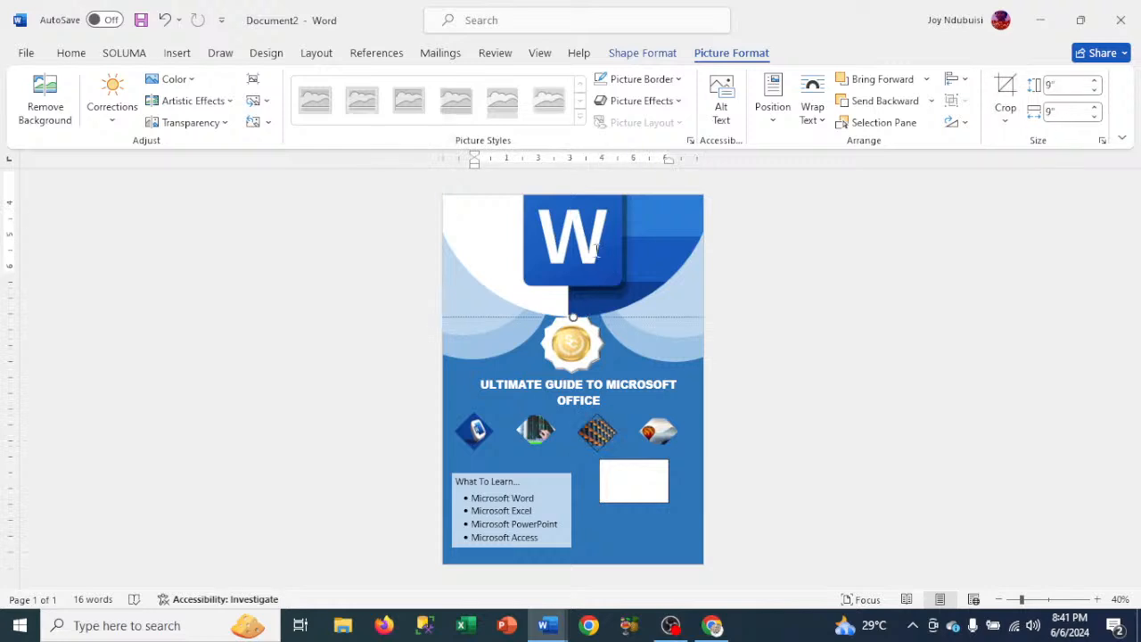
click(642, 53)
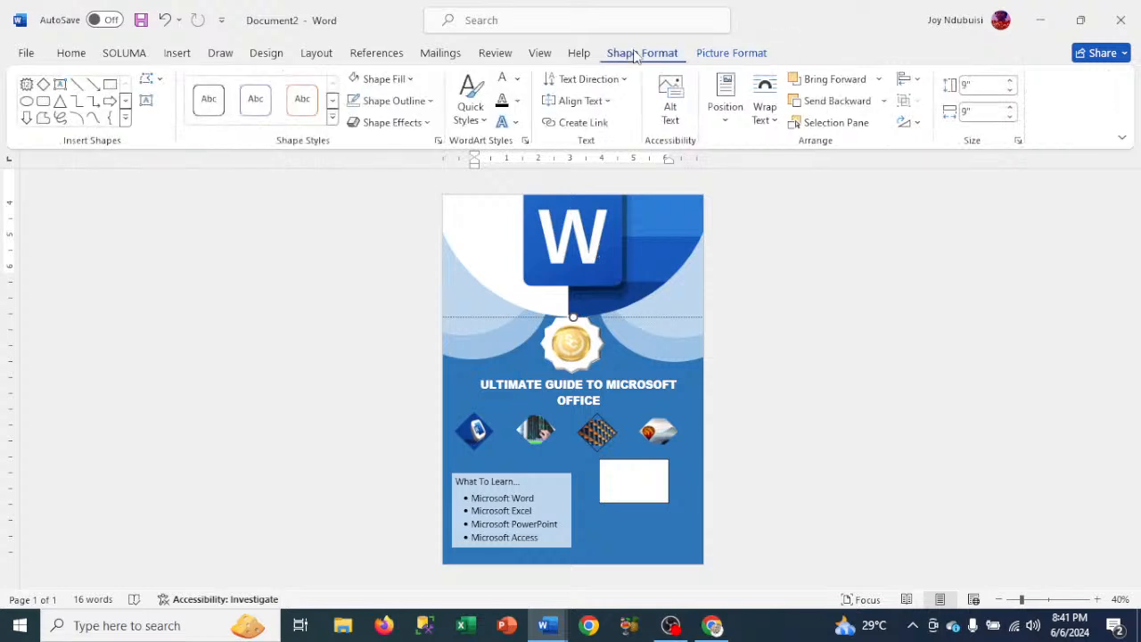
click(386, 79)
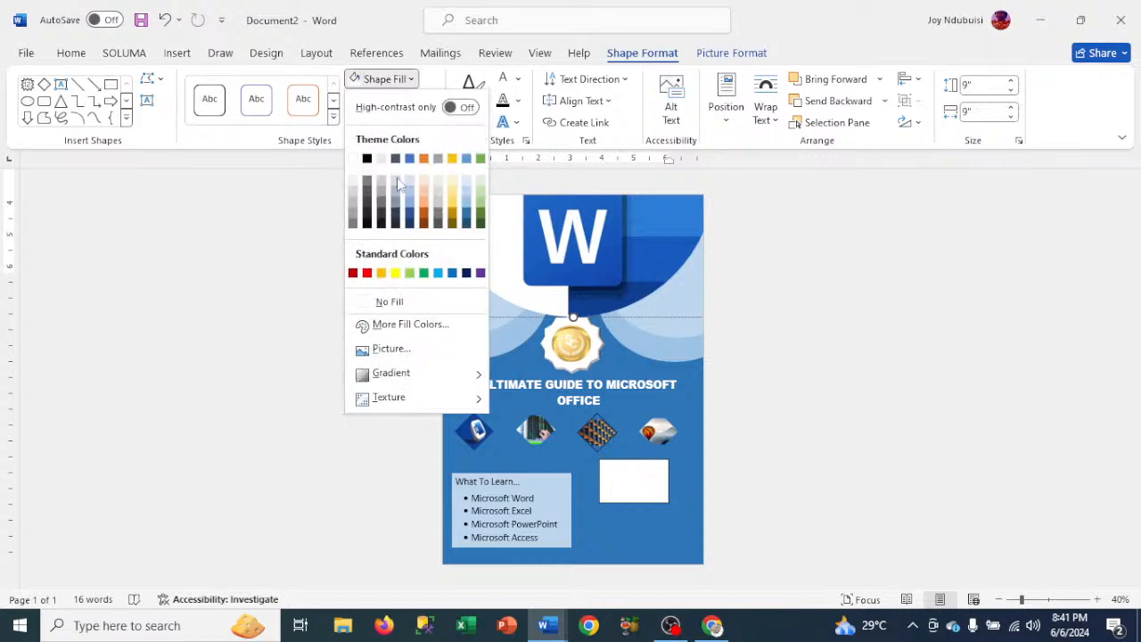
click(387, 350)
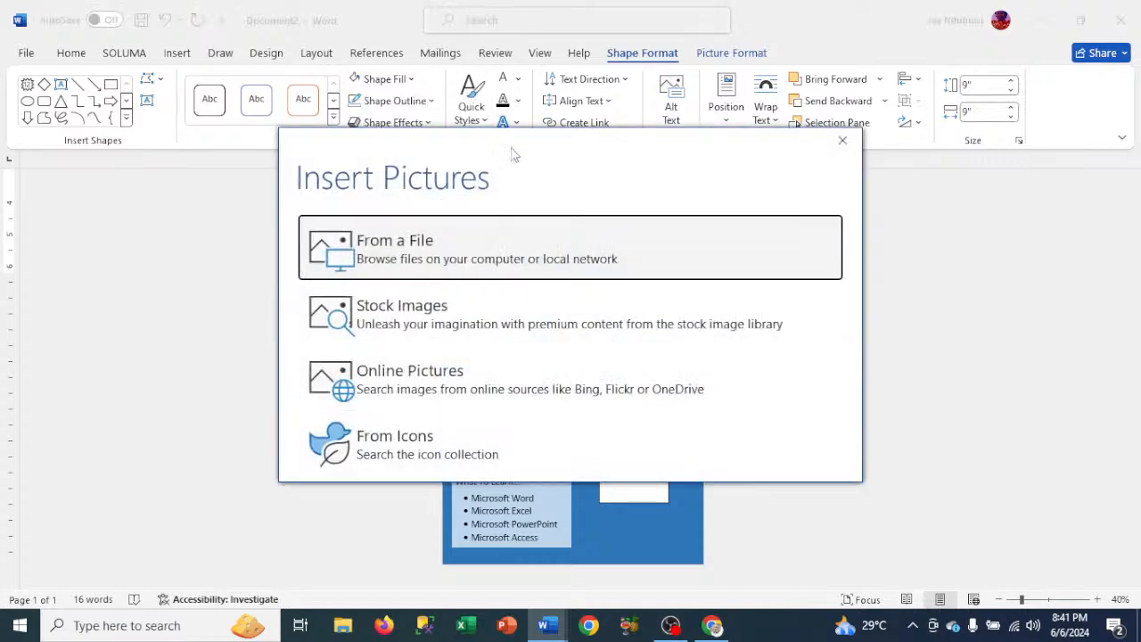
click(436, 306)
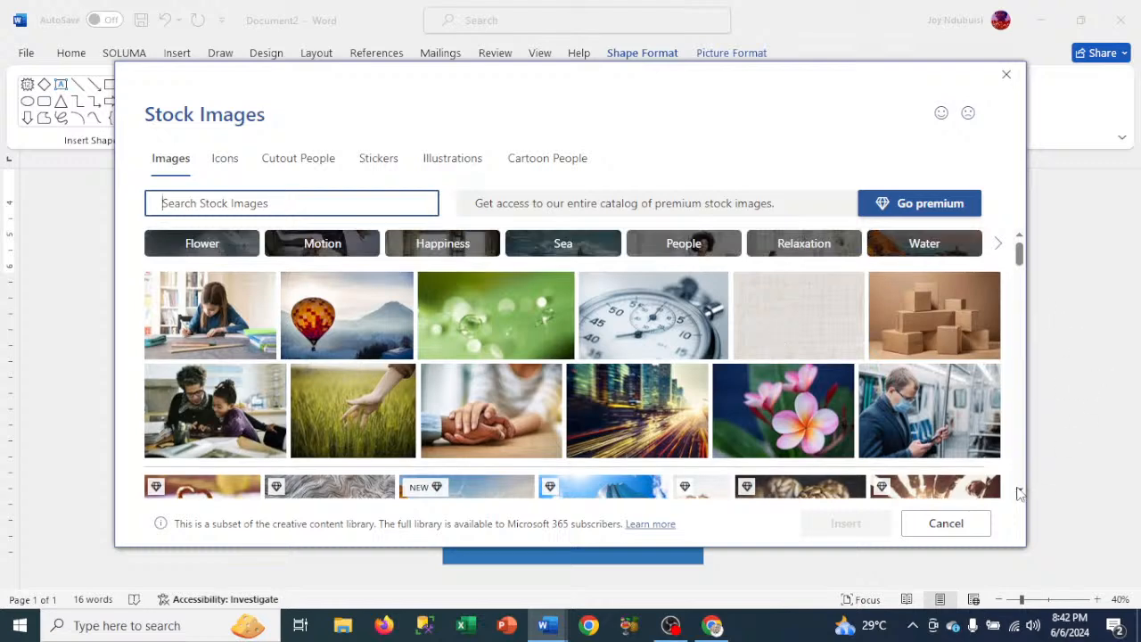
Step: Browse the stock images and pick the glowing blue circuit board picture for the large circle
scroll(1021, 493, down, 10)
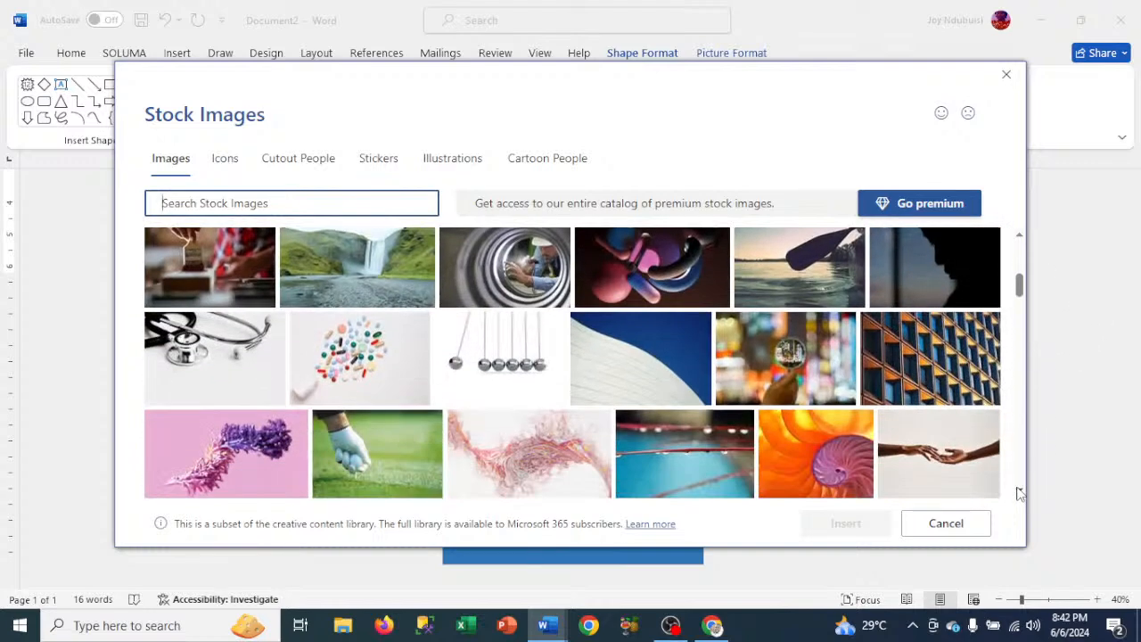
scroll(1021, 493, down, 2)
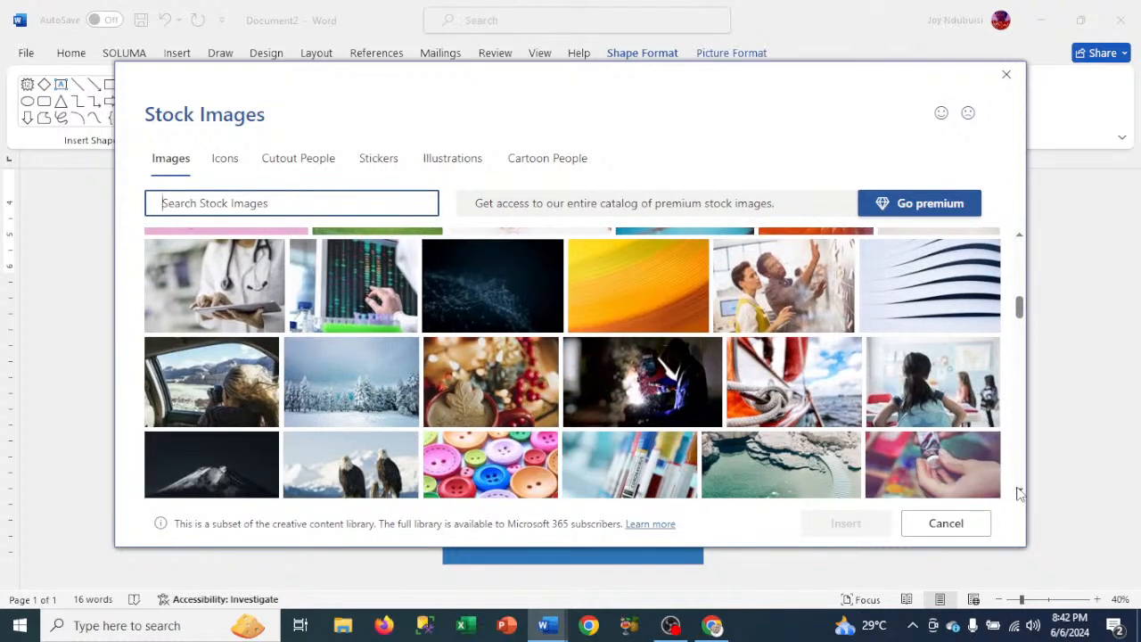
scroll(1021, 493, down, 3)
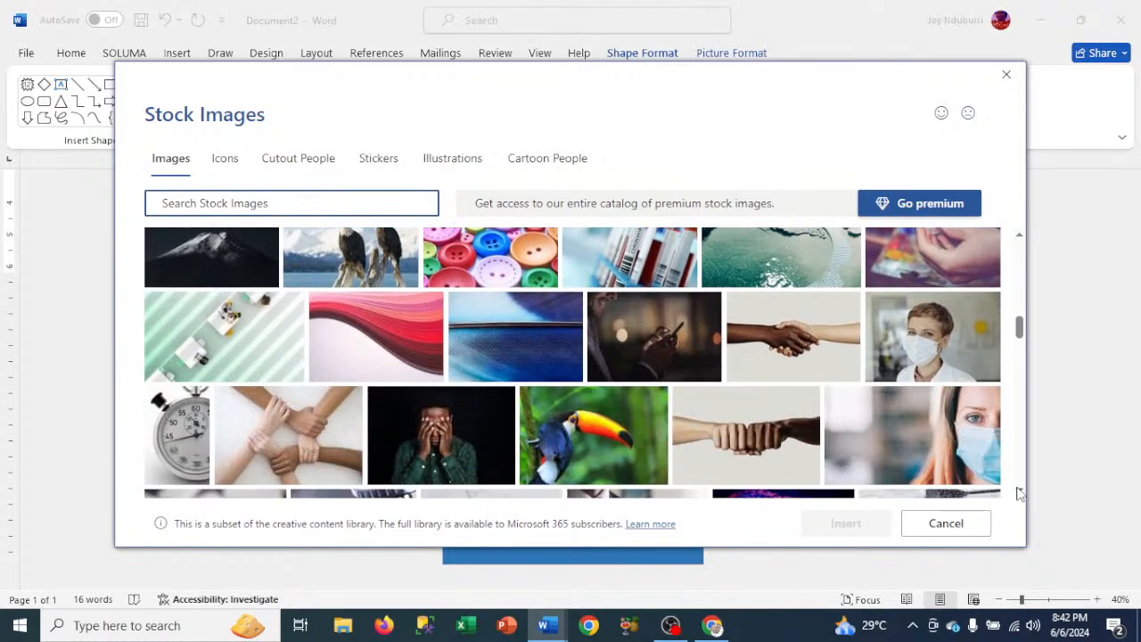
scroll(1021, 493, down, 1)
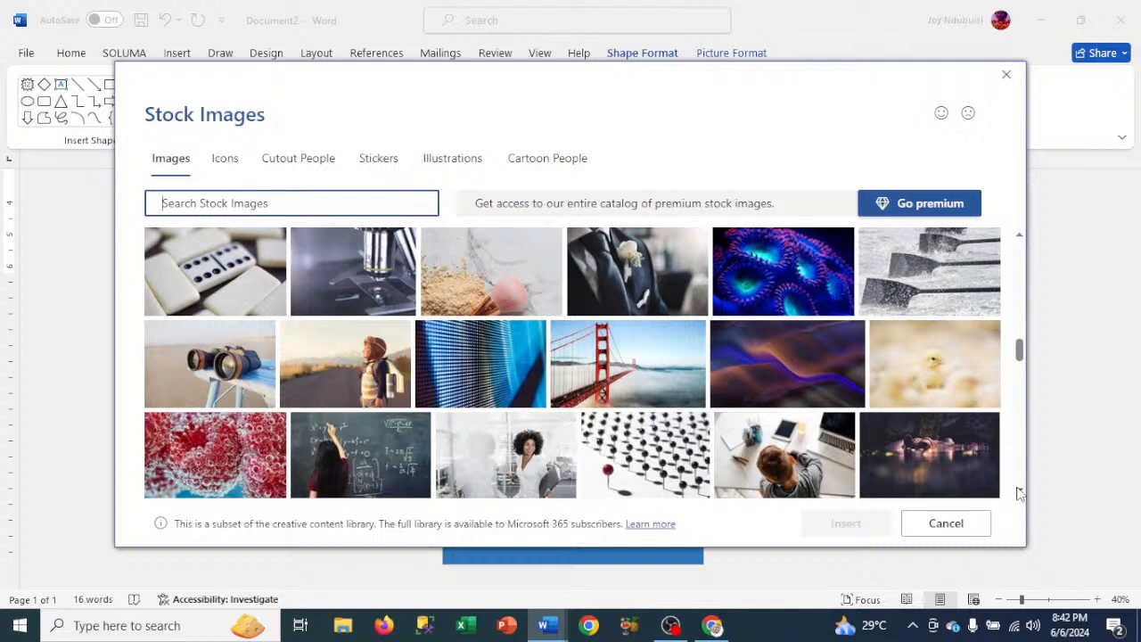
scroll(1019, 493, down, 1)
scroll(1018, 493, down, 5)
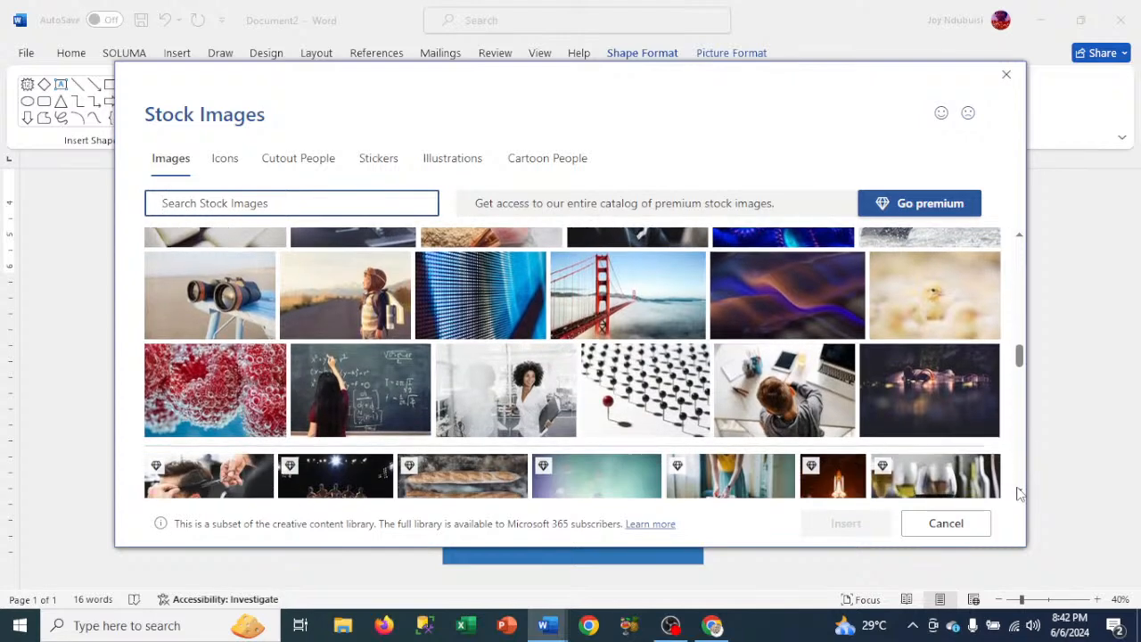
scroll(1018, 493, down, 1)
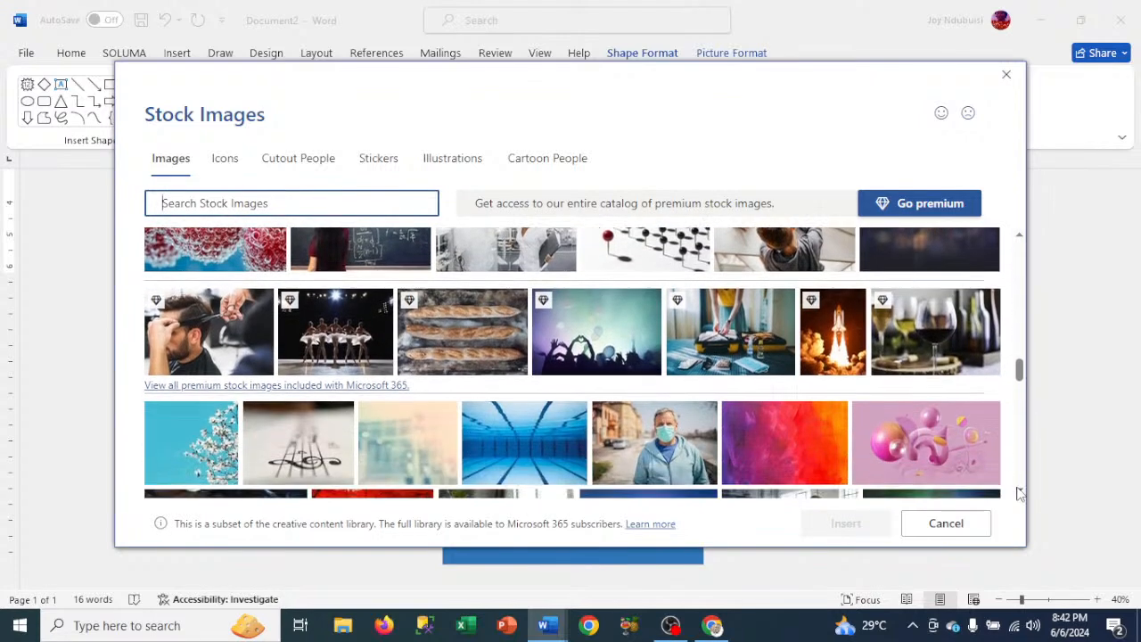
scroll(1019, 493, down, 6)
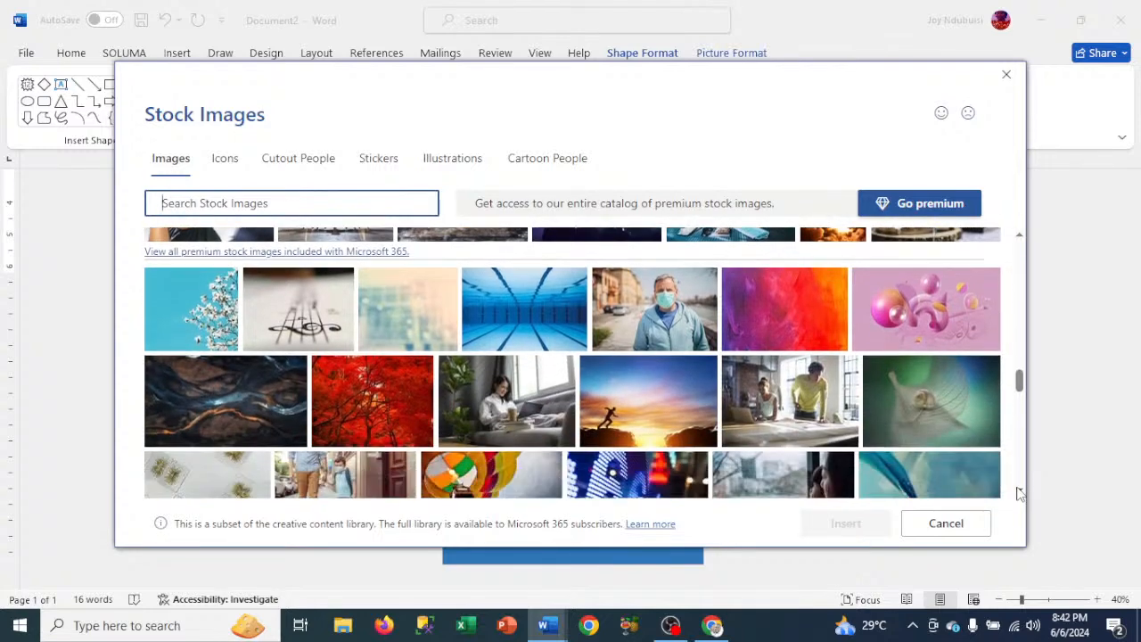
scroll(1018, 493, down, 1)
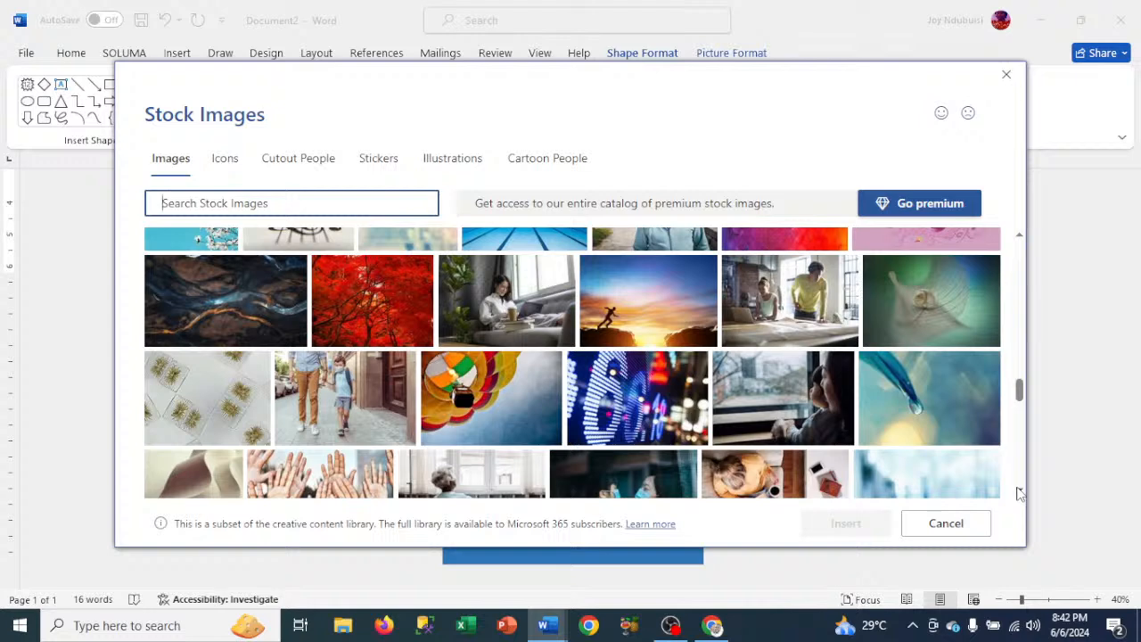
scroll(1019, 493, down, 3)
scroll(1019, 493, down, 2)
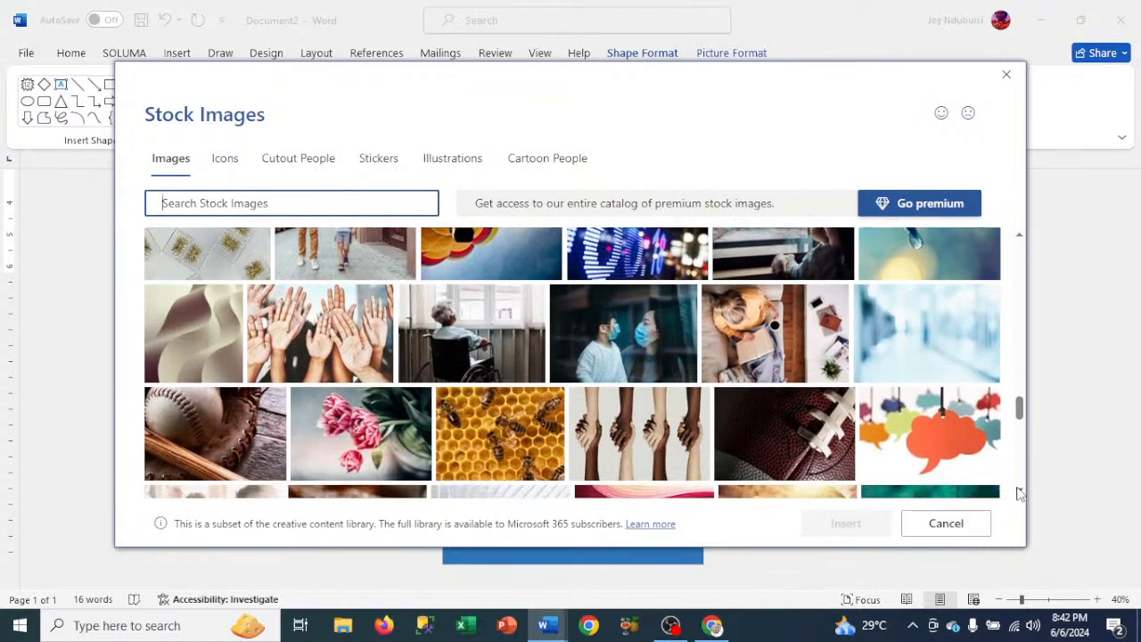
scroll(1018, 493, down, 7)
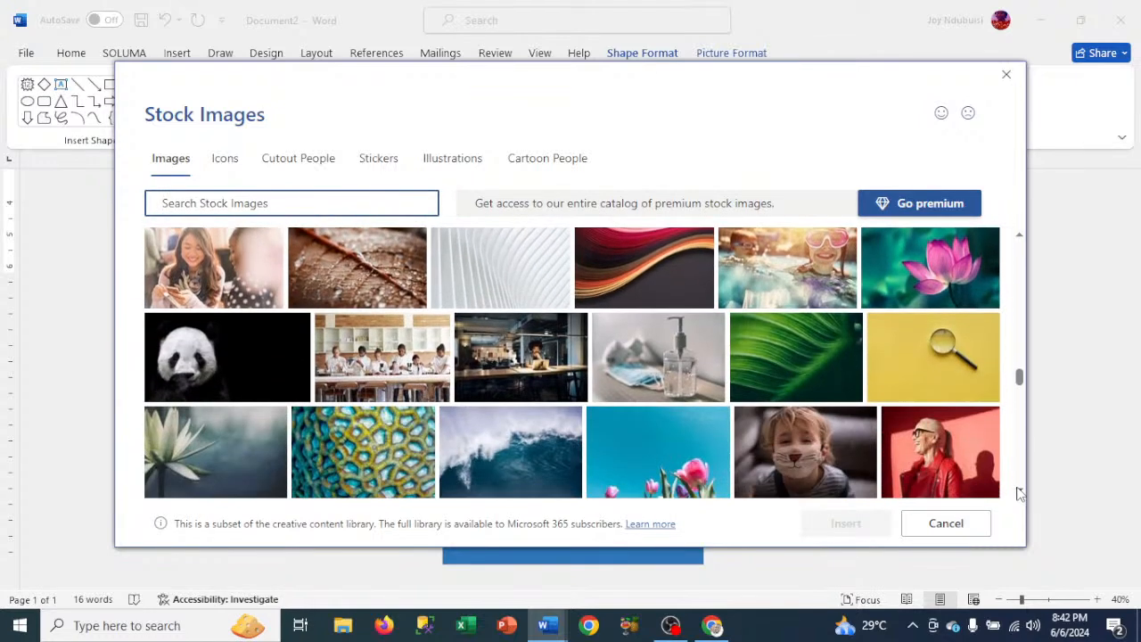
scroll(1019, 493, down, 5)
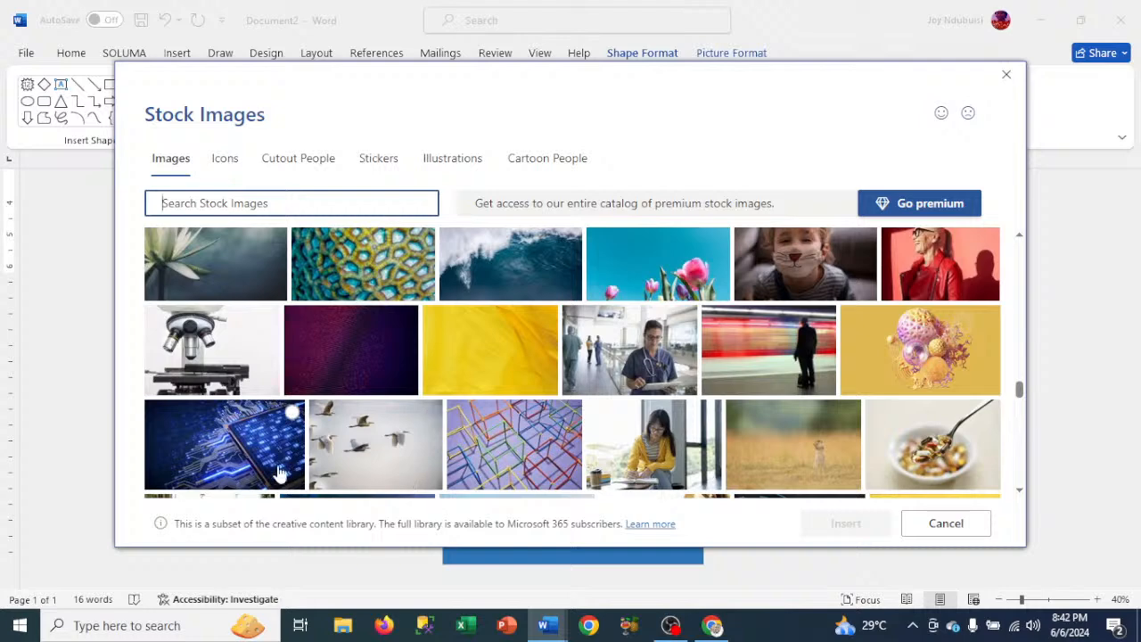
click(249, 464)
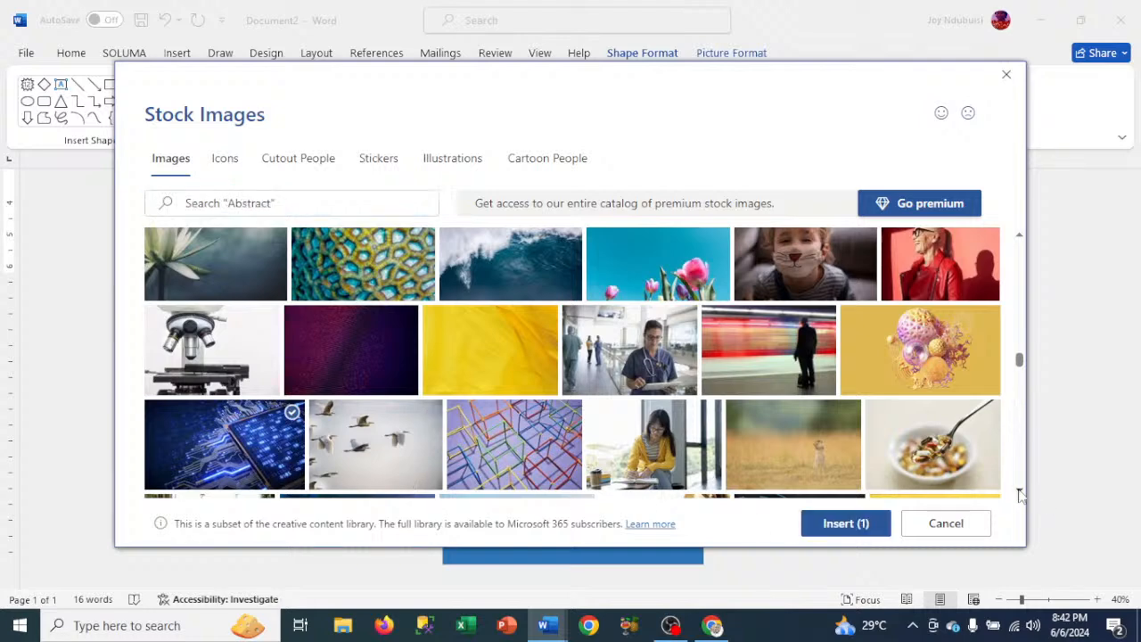
Step: Fill the large circle with the stock image of an empty road curving in front of a city skyline
drag(1020, 497, 1021, 497)
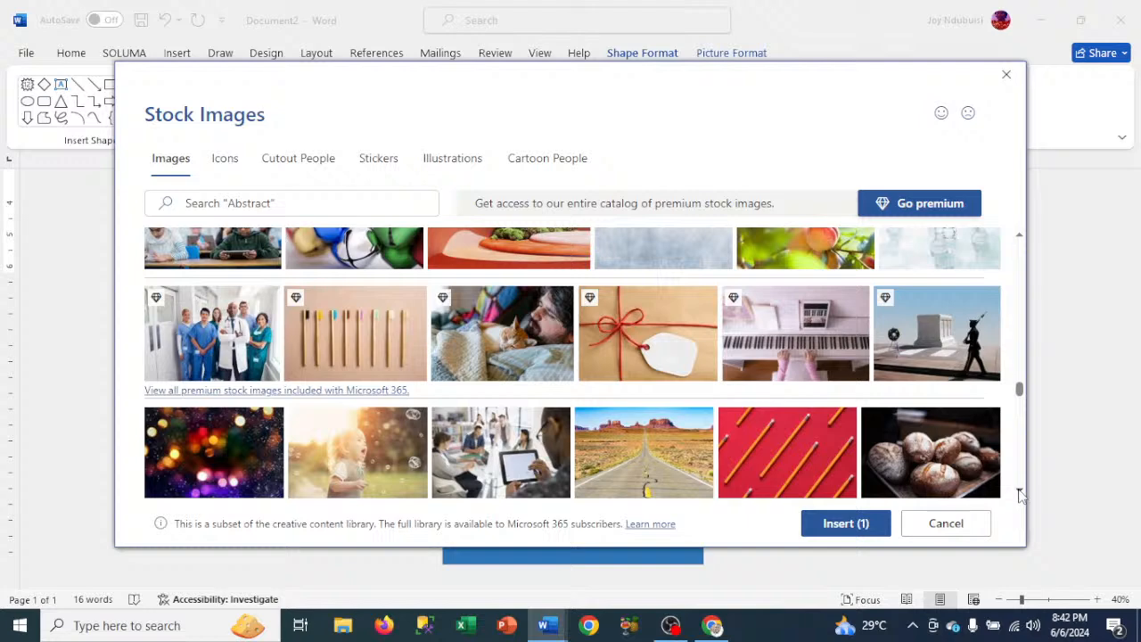
click(1021, 496)
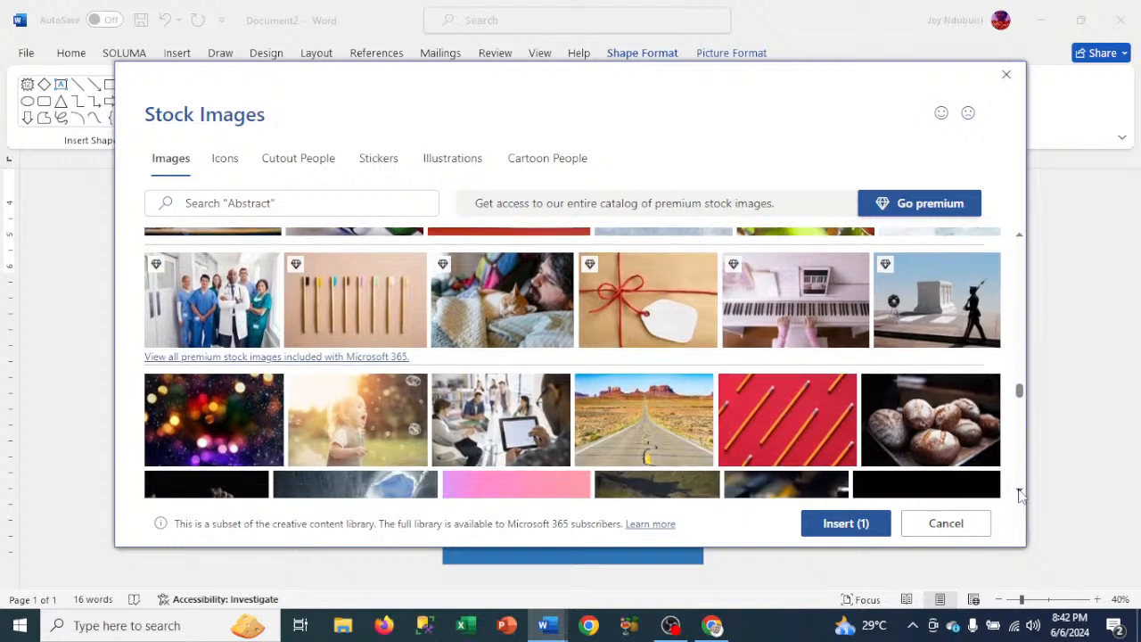
click(1021, 497)
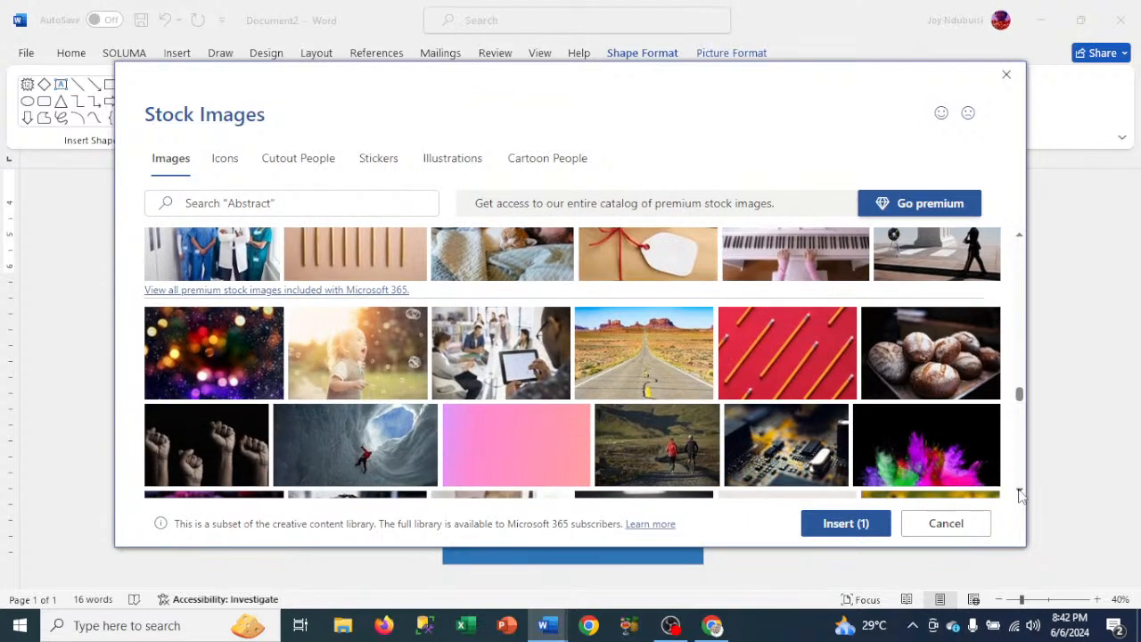
click(1021, 497)
click(1021, 496)
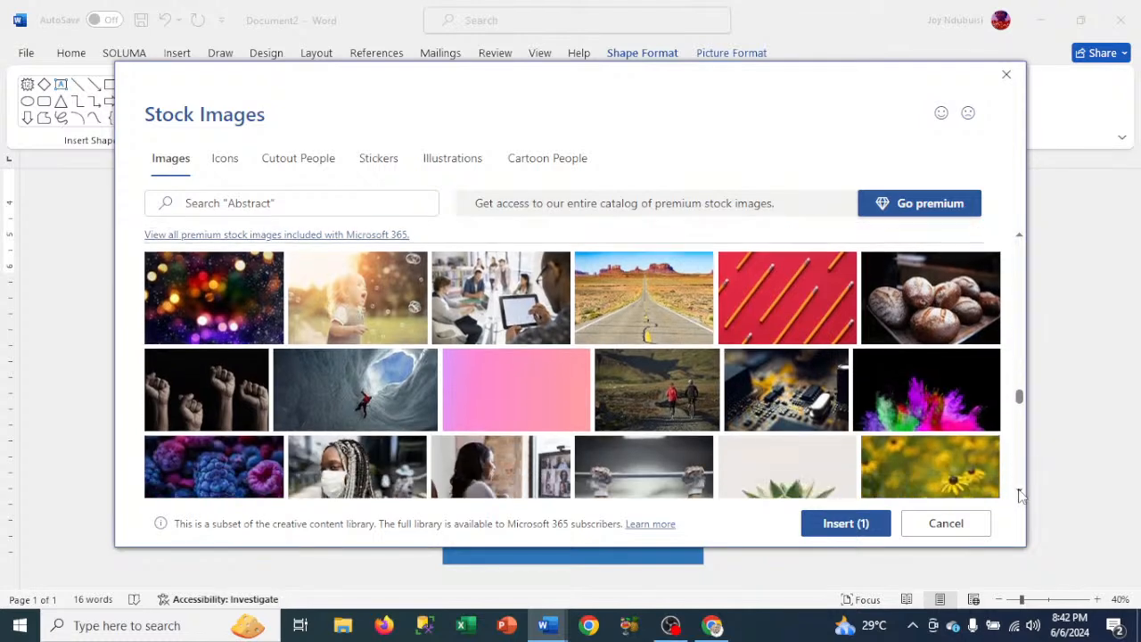
click(1021, 497)
click(1021, 497)
click(1021, 496)
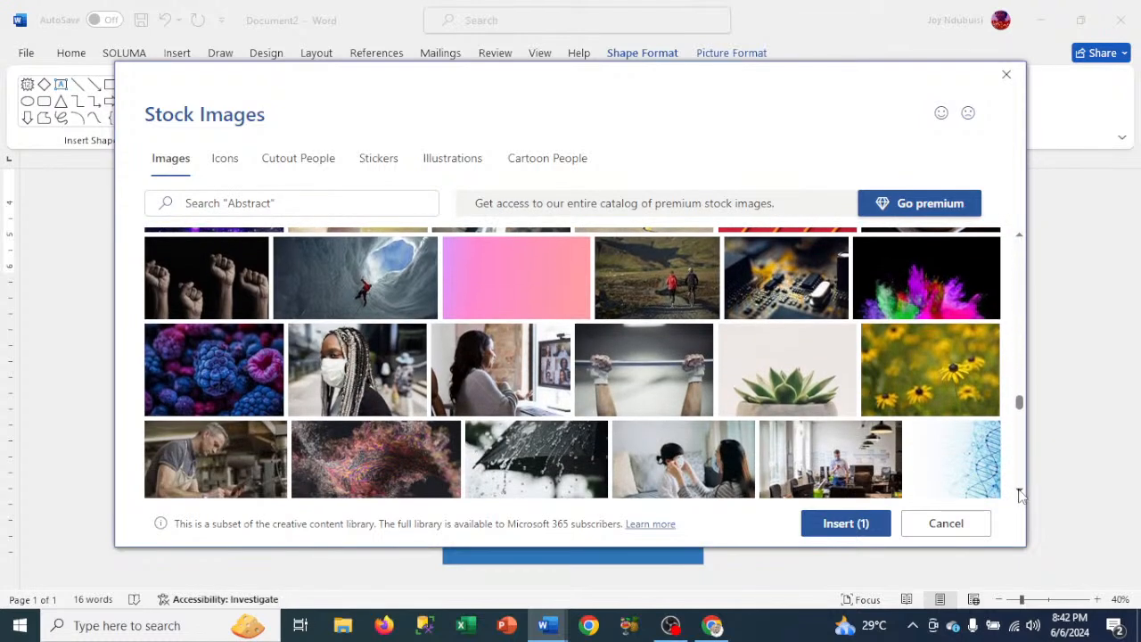
click(1020, 496)
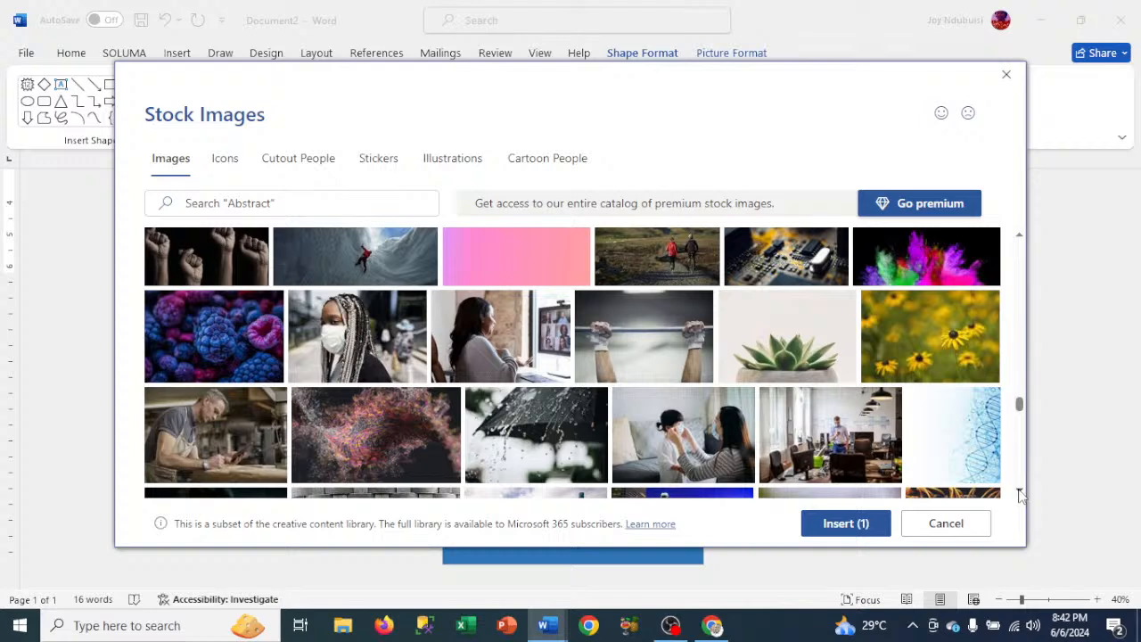
click(1021, 496)
click(1021, 496)
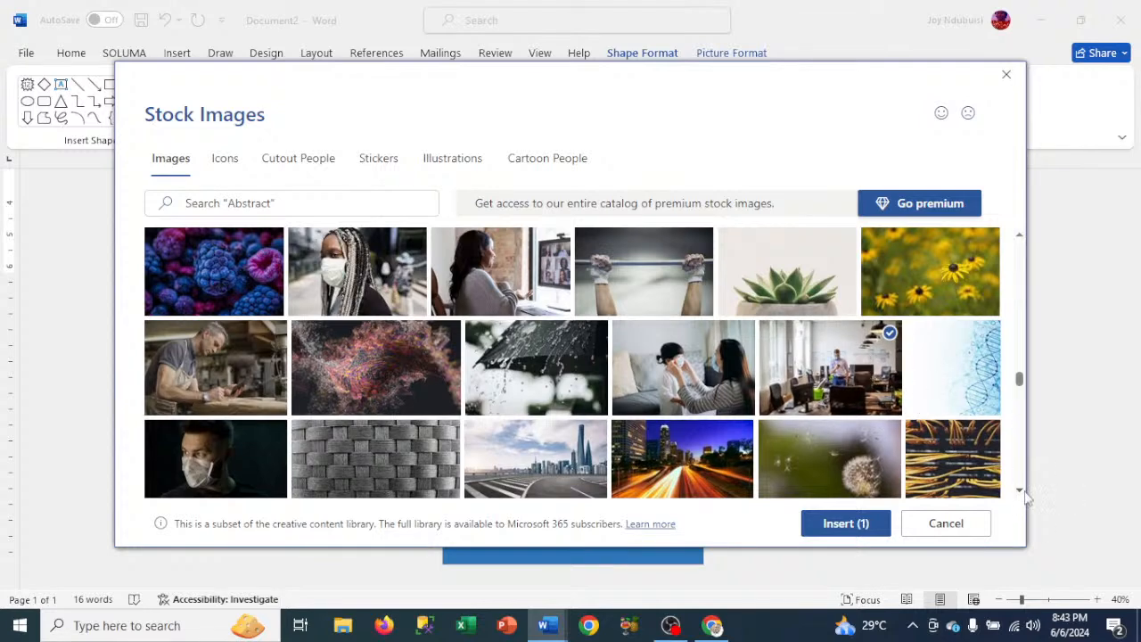
scroll(1021, 492, down, 3)
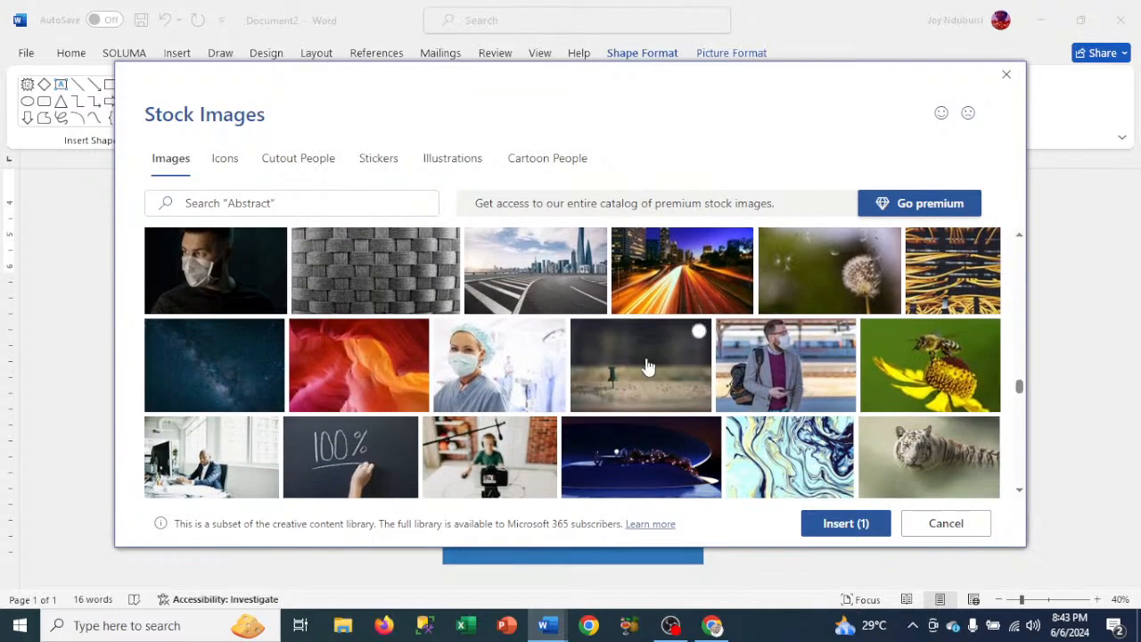
click(551, 287)
click(838, 526)
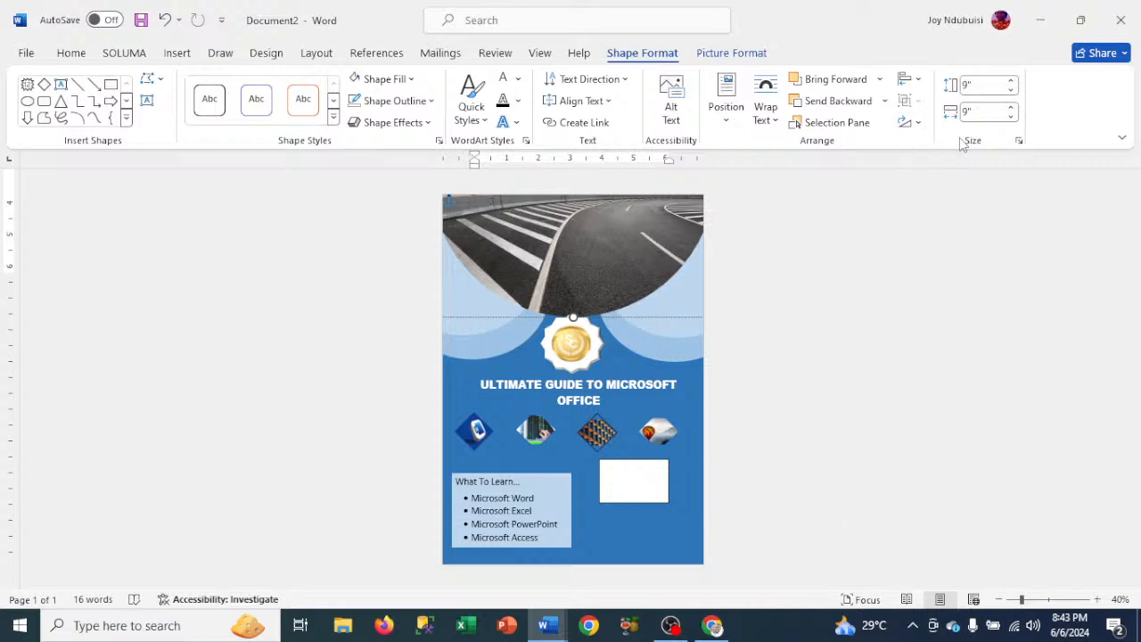
click(731, 54)
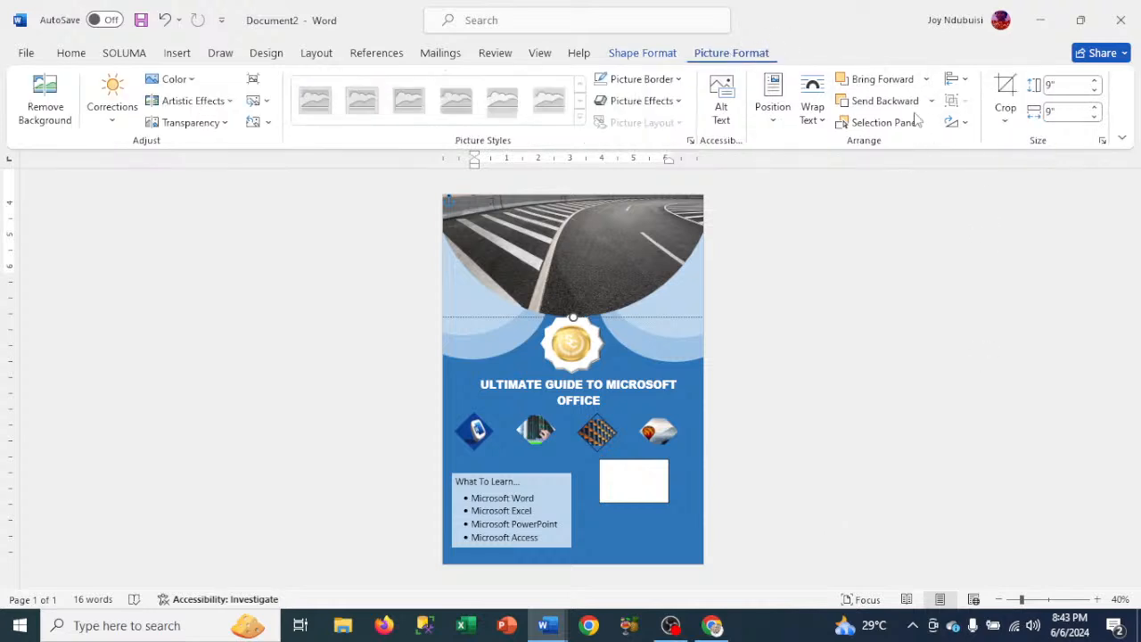
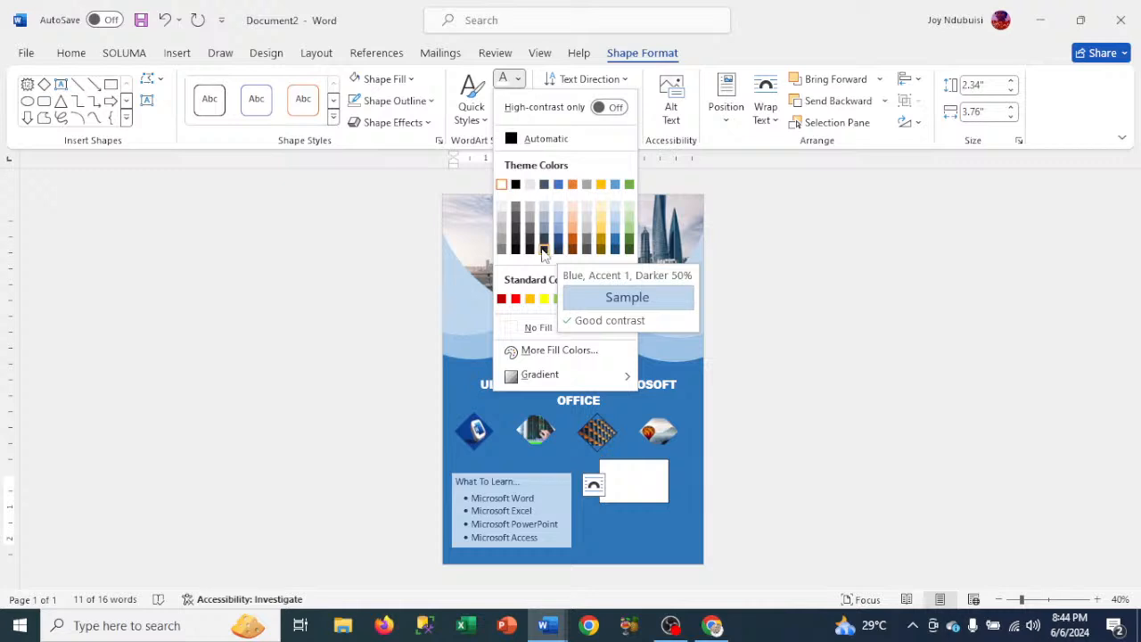
Step: Set the What To Learn box's text to a dark theme blue (Darker 50%) and make it bold
click(540, 252)
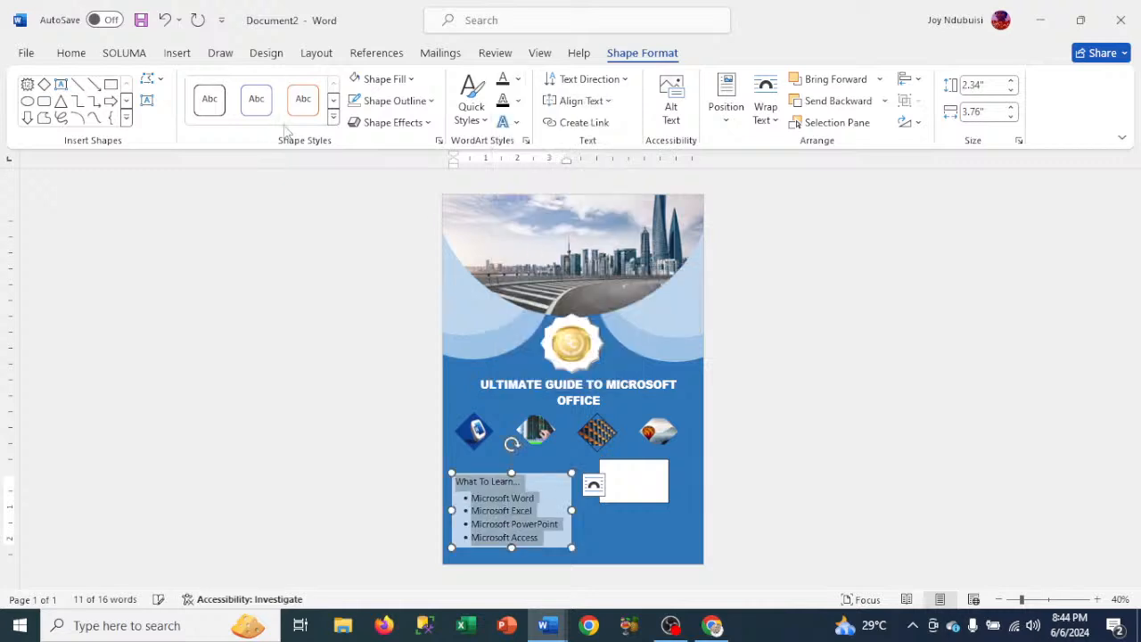
click(80, 59)
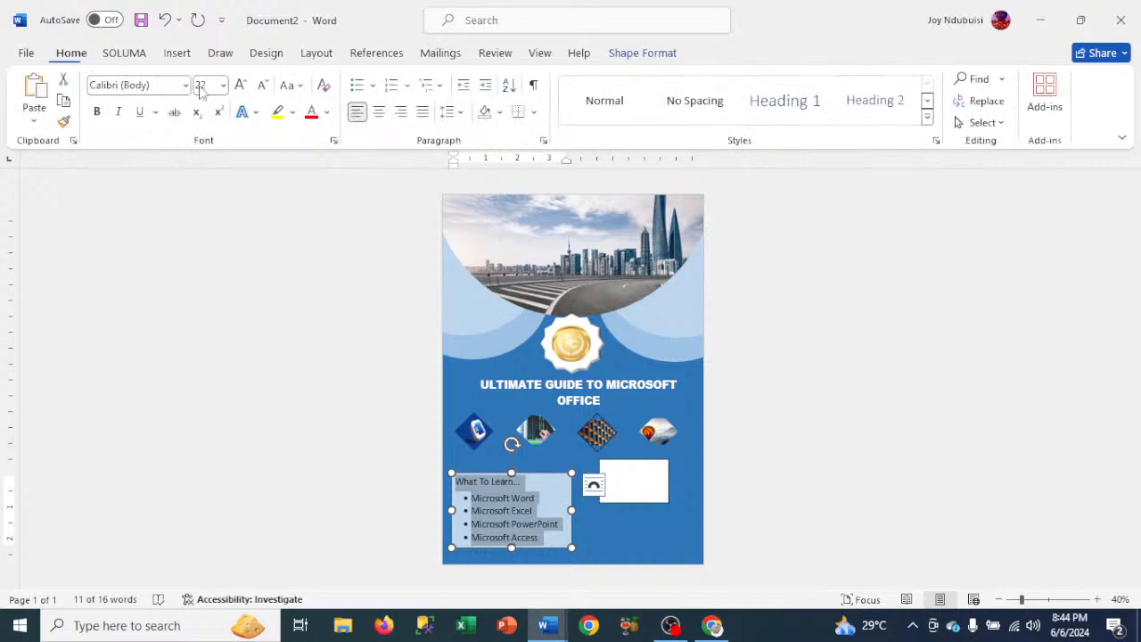
click(99, 114)
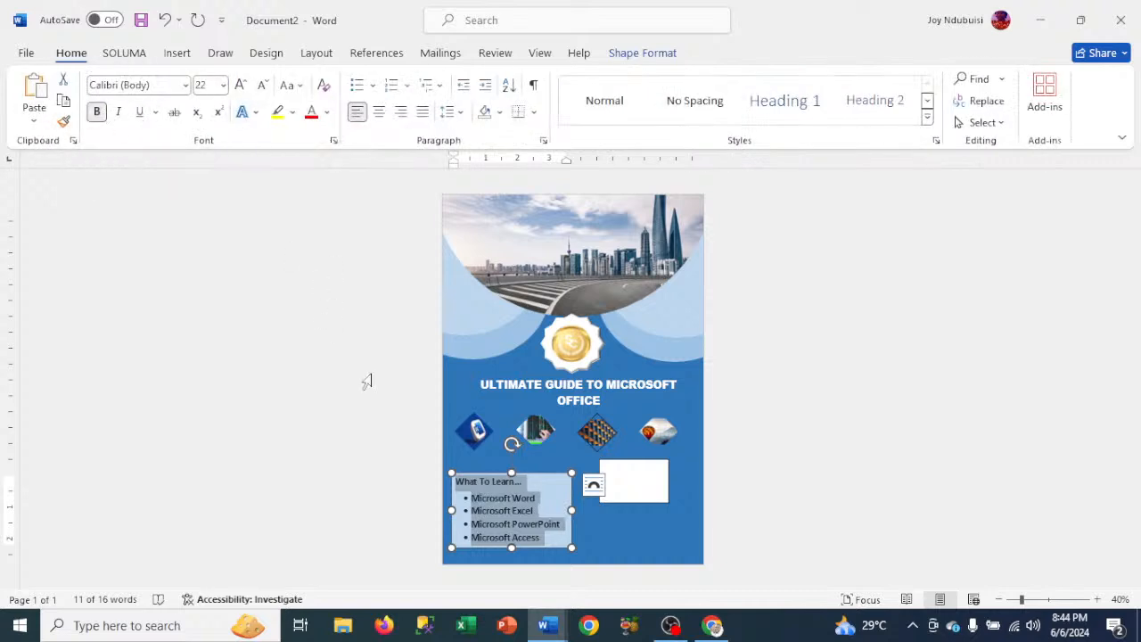
click(613, 526)
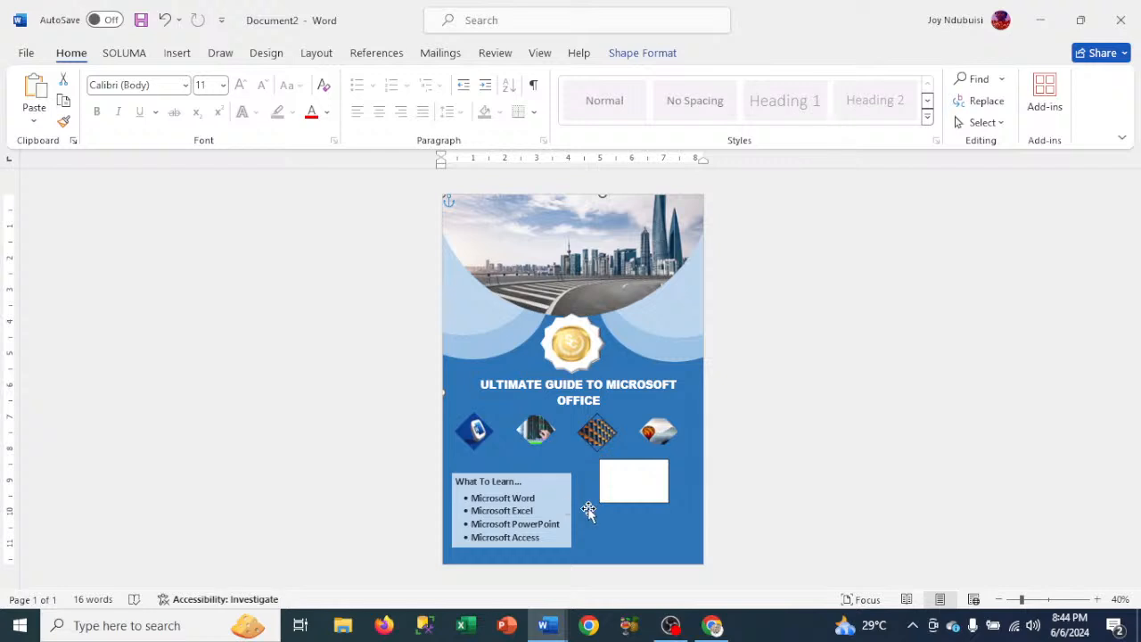
Step: Create a new blank document and open its page size choices
click(626, 501)
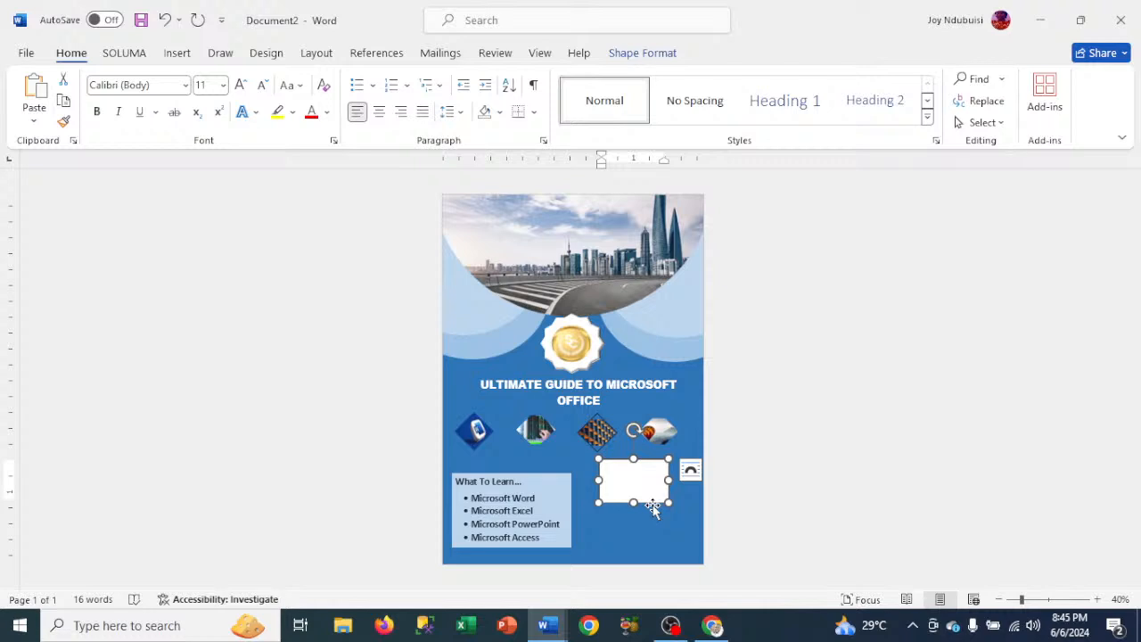
key(ctrl+n)
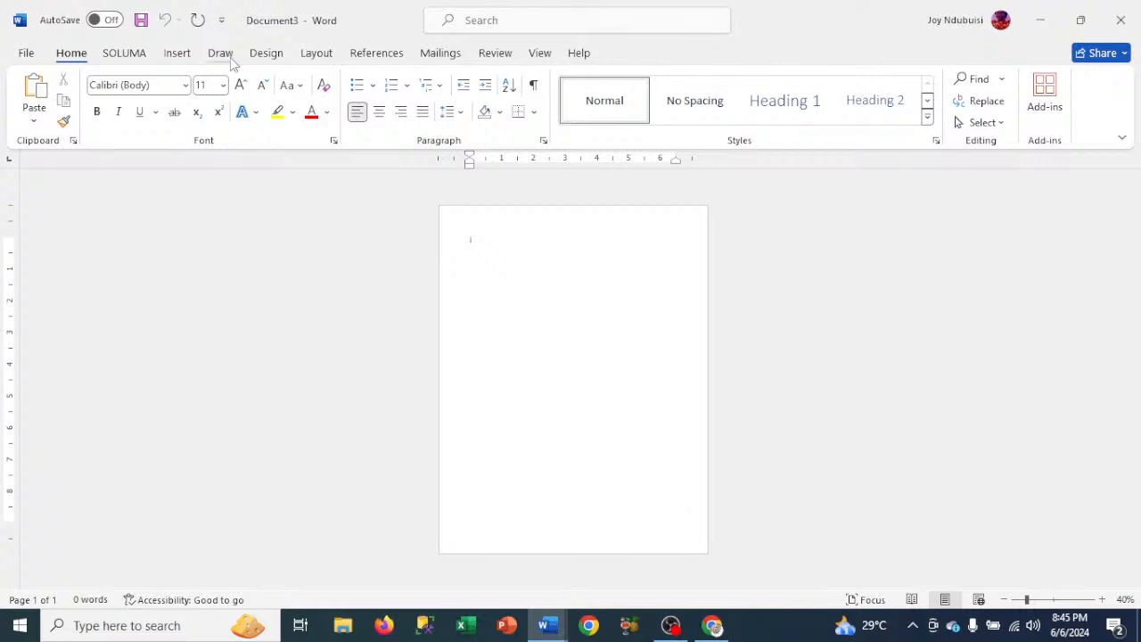
click(317, 54)
click(131, 102)
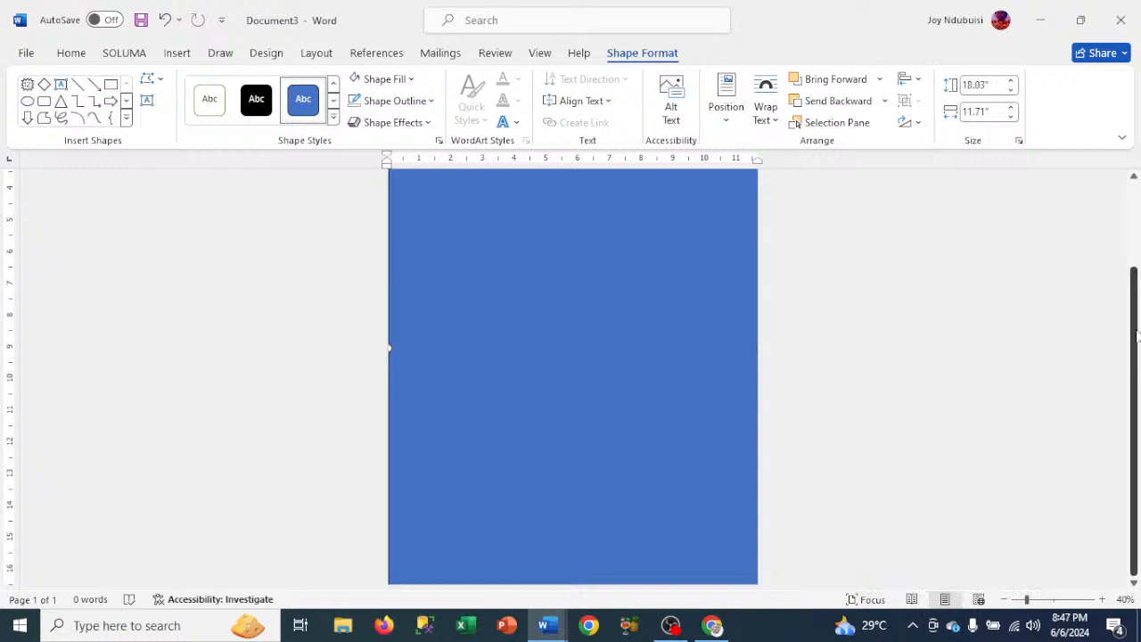
Step: Enlarge the blue rectangle to about 18.58" high and 13.21" wide so it covers the page's left and top edges
drag(1137, 334, 1138, 250)
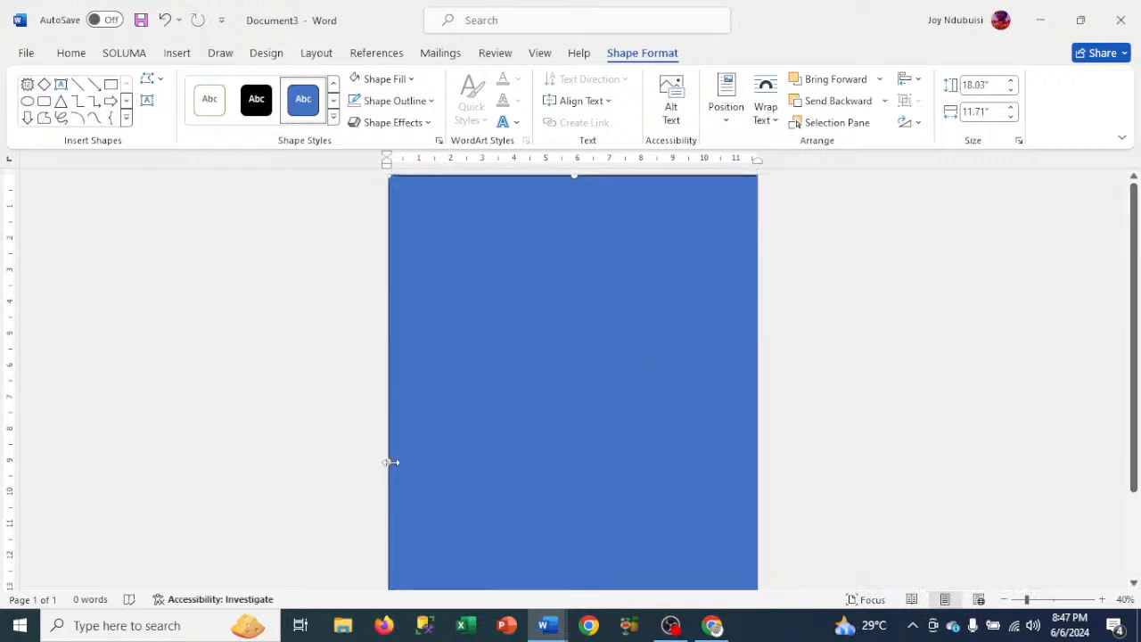
drag(392, 461, 374, 461)
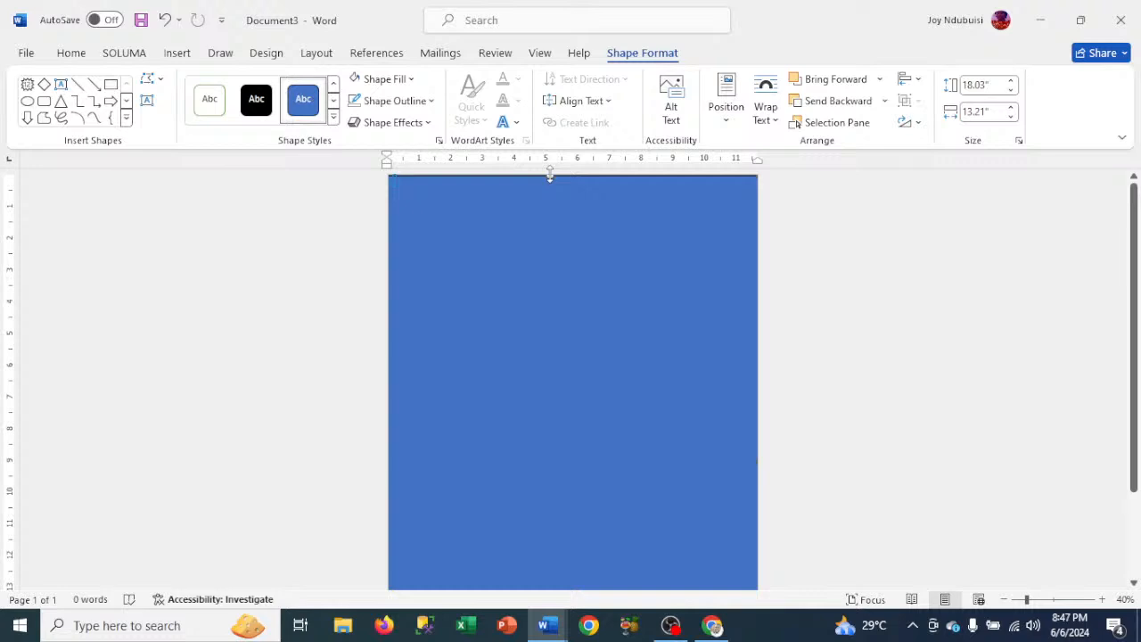
drag(550, 175, 550, 157)
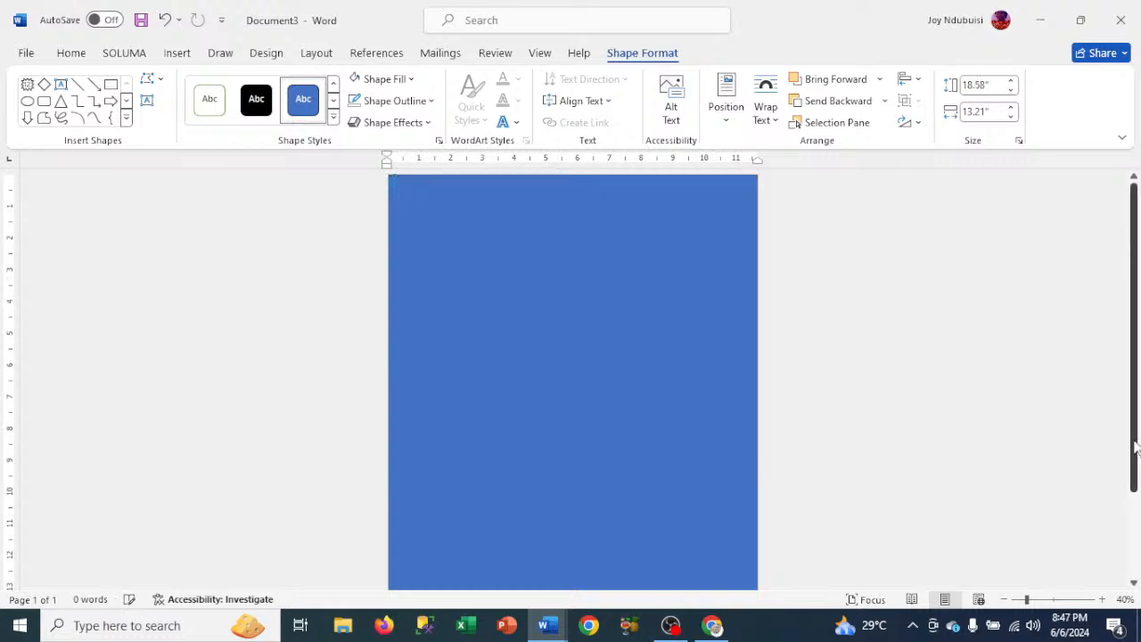
drag(1136, 446, 1138, 533)
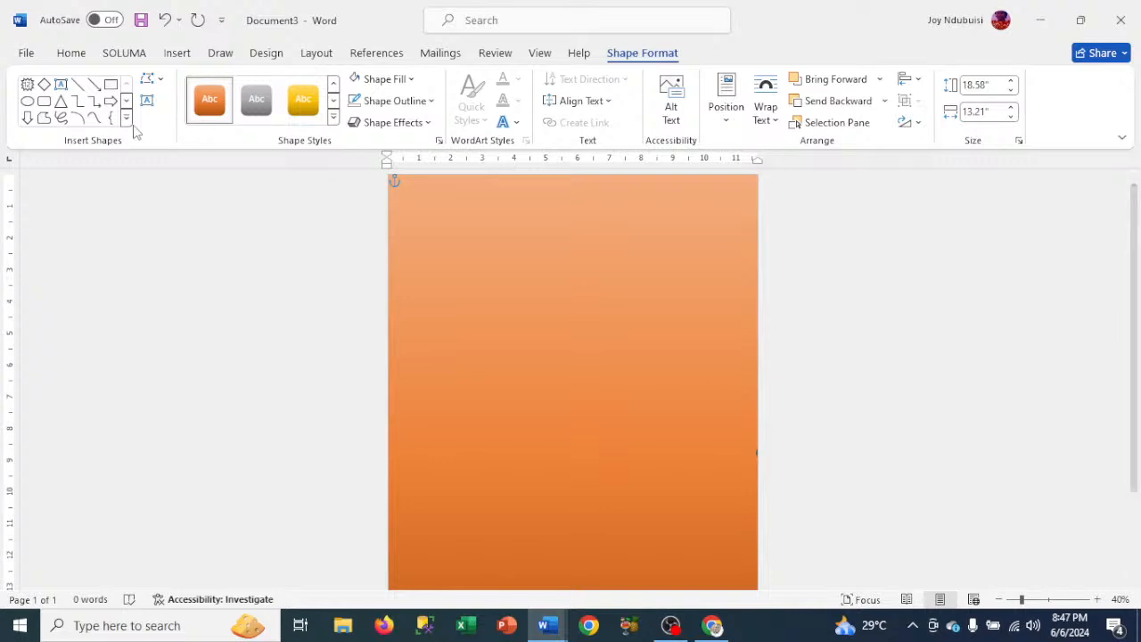
Step: Draw a diamond about 5.03" high and 5.16" wide at the top centre of the page
click(44, 85)
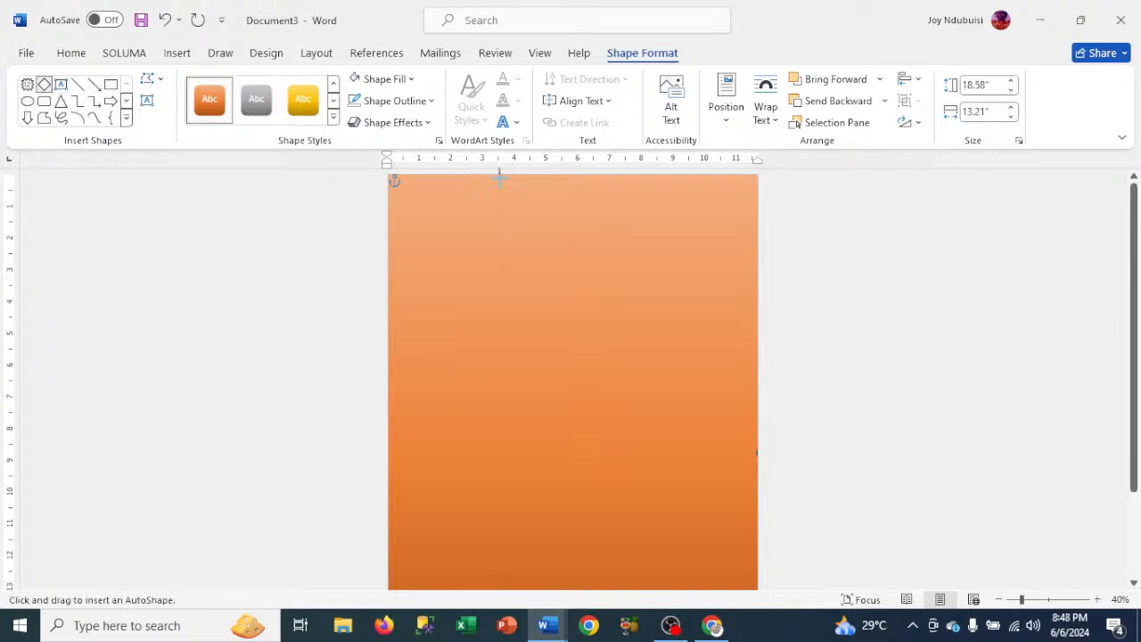
mouse_move(538, 172)
mouse_down()
mouse_move(632, 314)
mouse_move(701, 378)
mouse_up()
drag(573, 378, 573, 334)
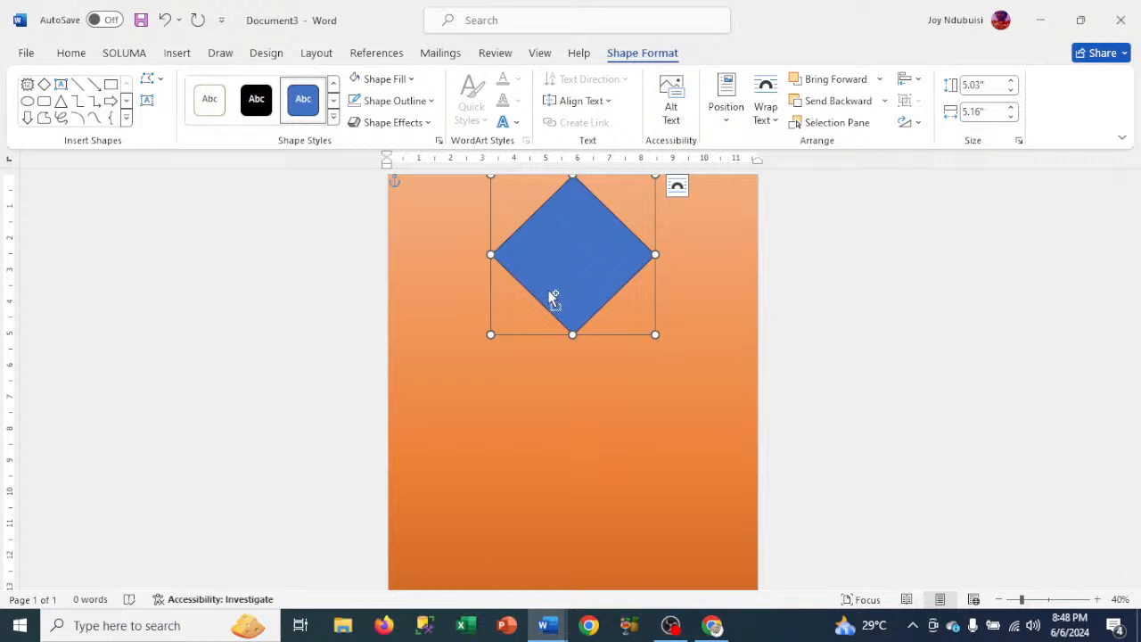
Step: Duplicate the diamond and move the copy to the page's left edge so its left half runs off the page
key(ctrl+d)
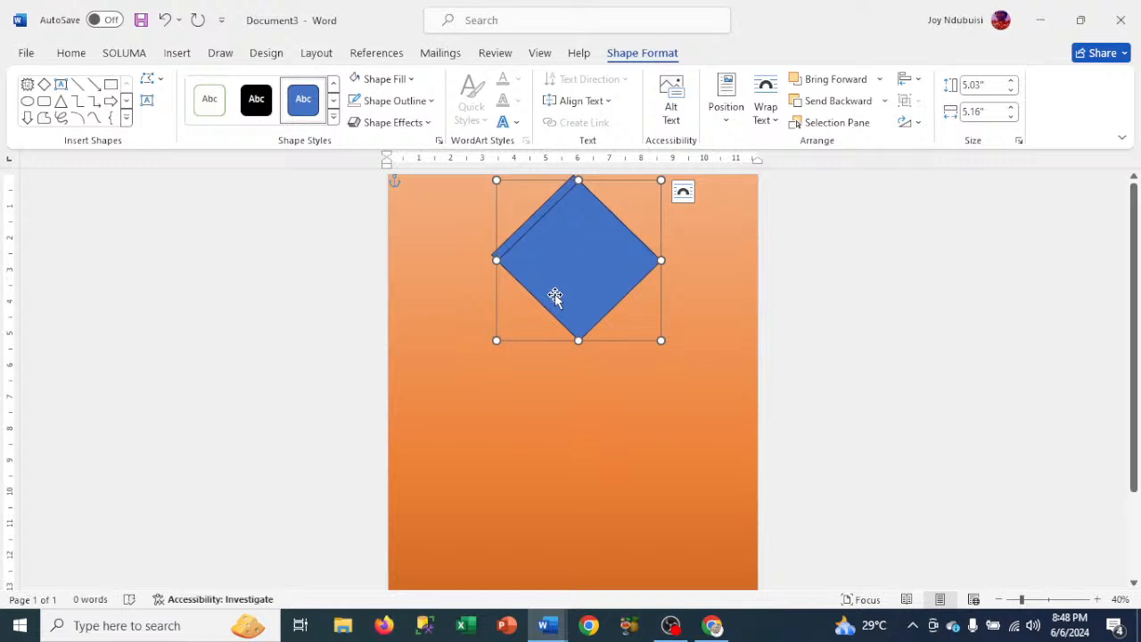
drag(554, 298, 397, 291)
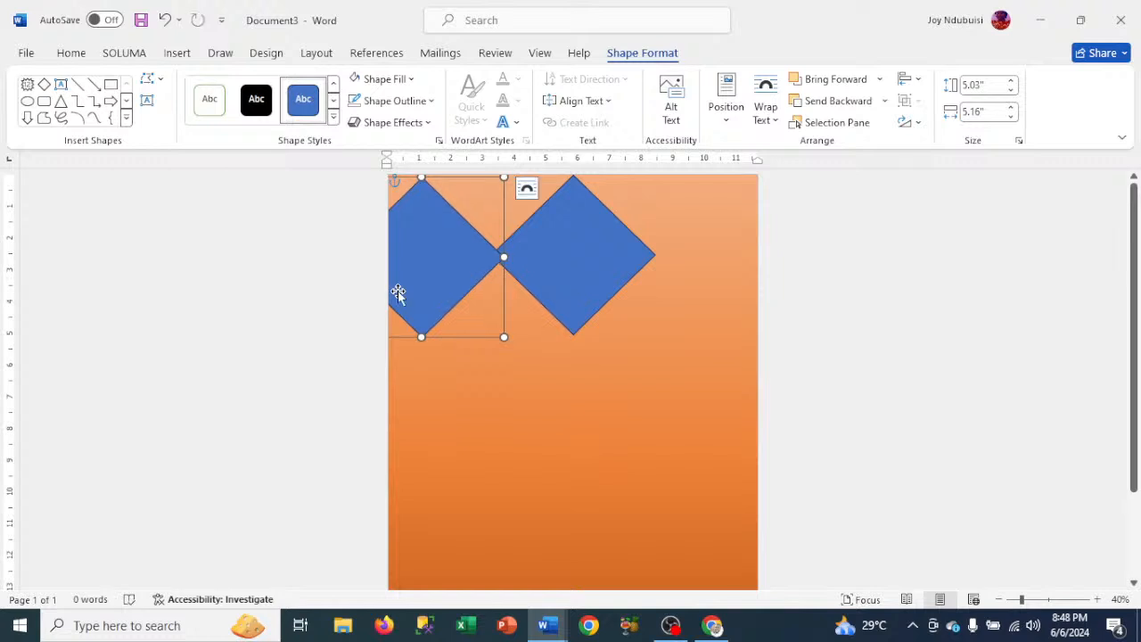
key(Left)
key(Left)
key(Left)
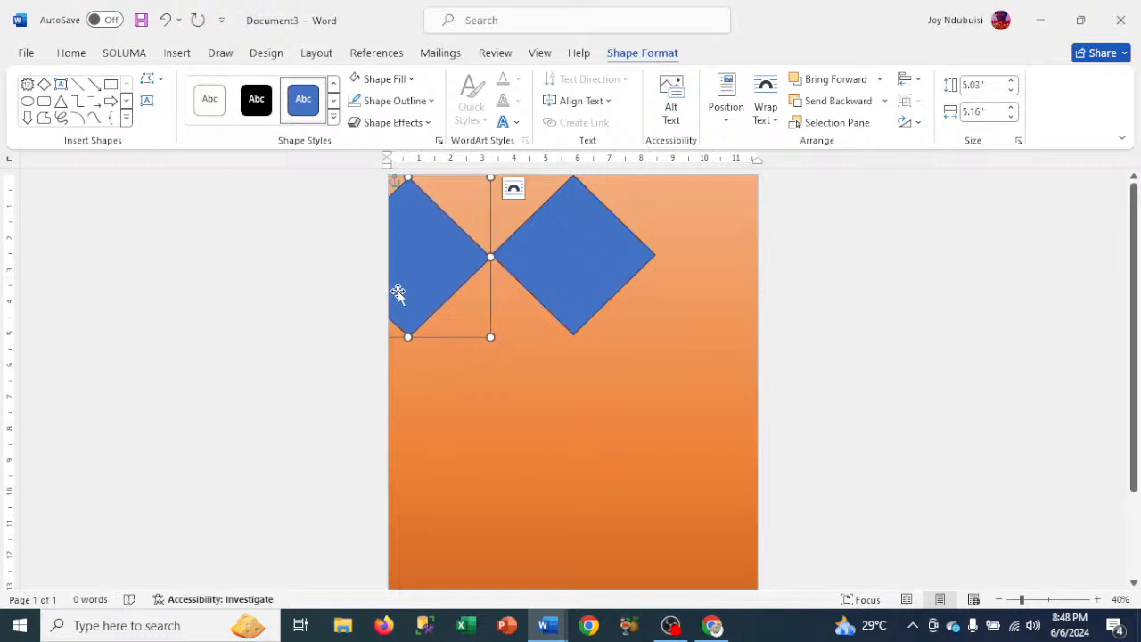
key(Left)
key(Left)
key(Left)
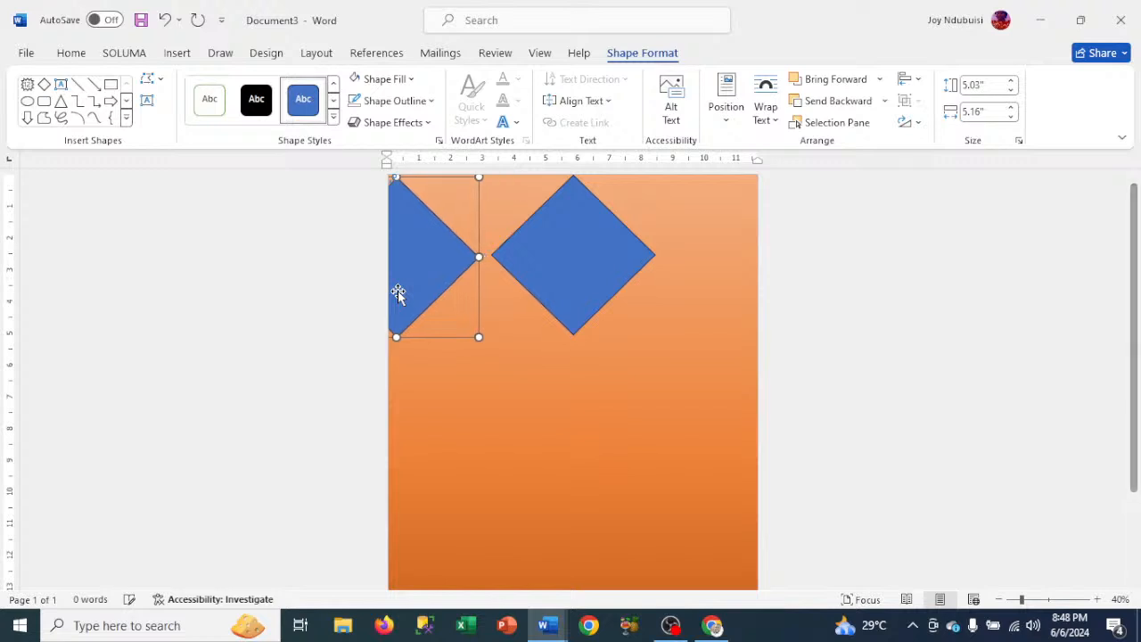
key(Left)
key(Left)
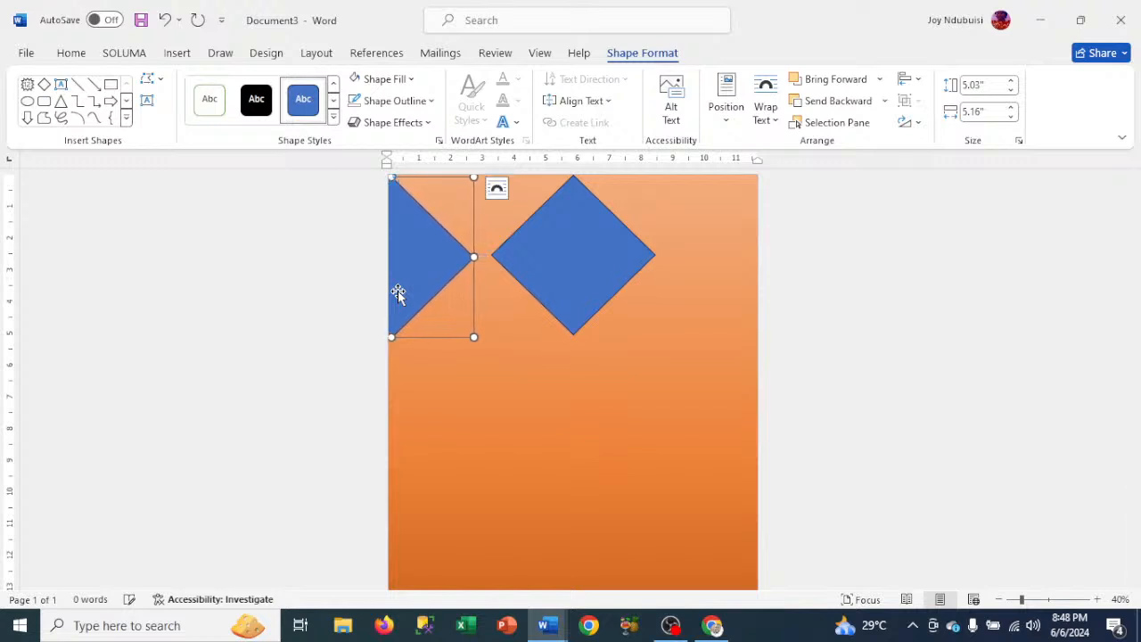
Step: Shift the centre diamond left until its corner meets the tip of the diamond on the page's left edge
click(604, 260)
key(Left)
key(Left)
key(Left)
key(Left)
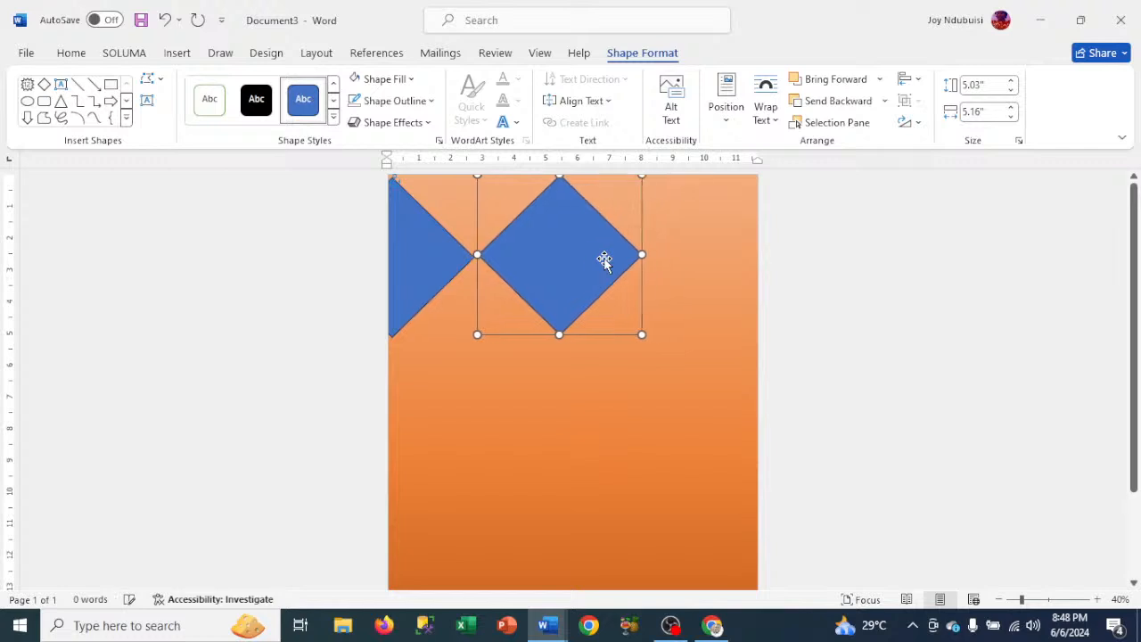
key(Left)
key(Left)
key(Left)
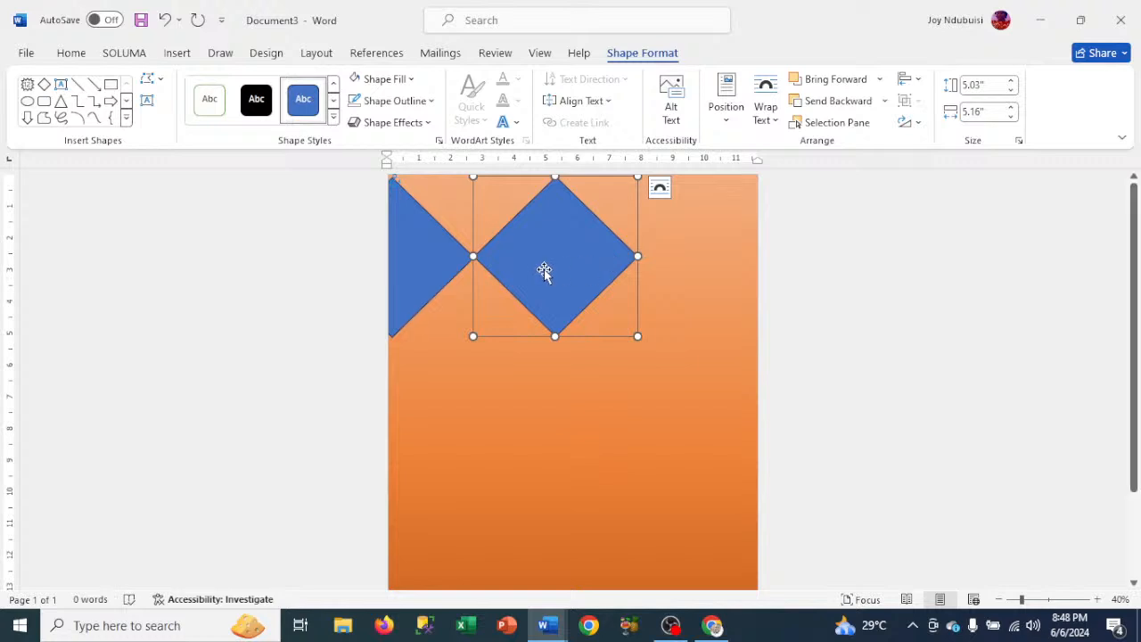
Step: Nudge the diamond on the page's left edge up and further left so its top extends past the page
click(413, 244)
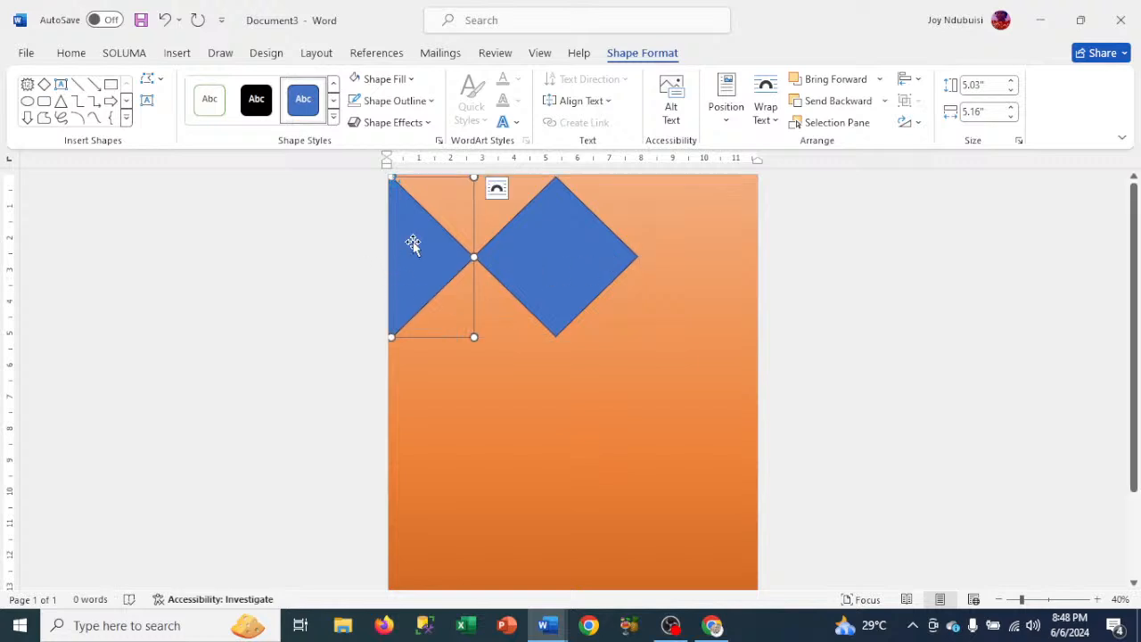
key(Up)
key(Up)
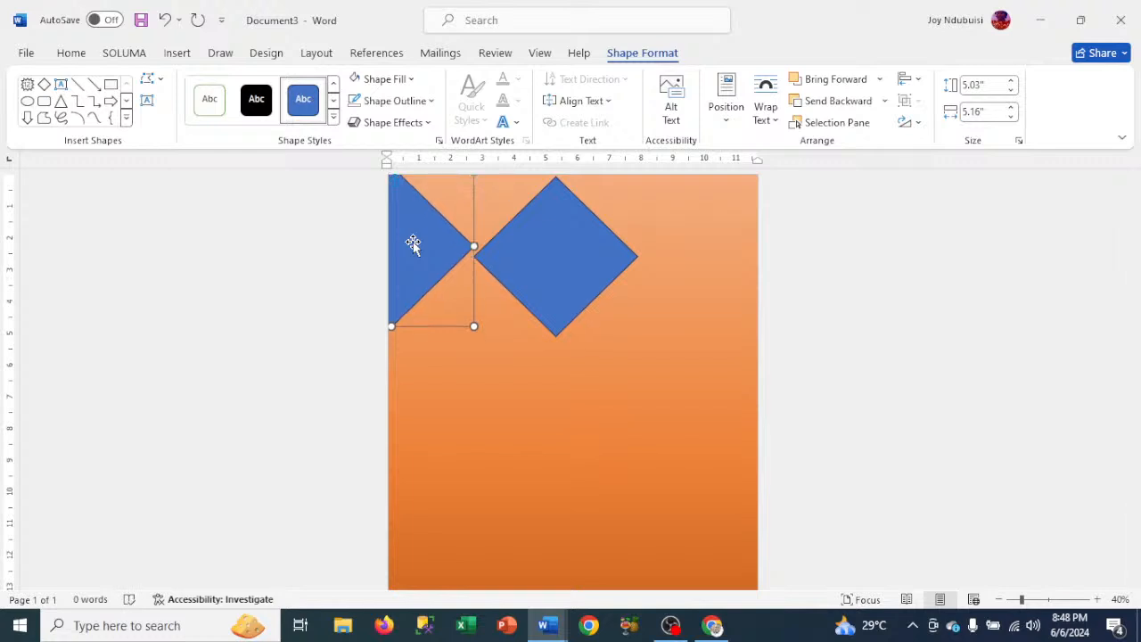
key(Left)
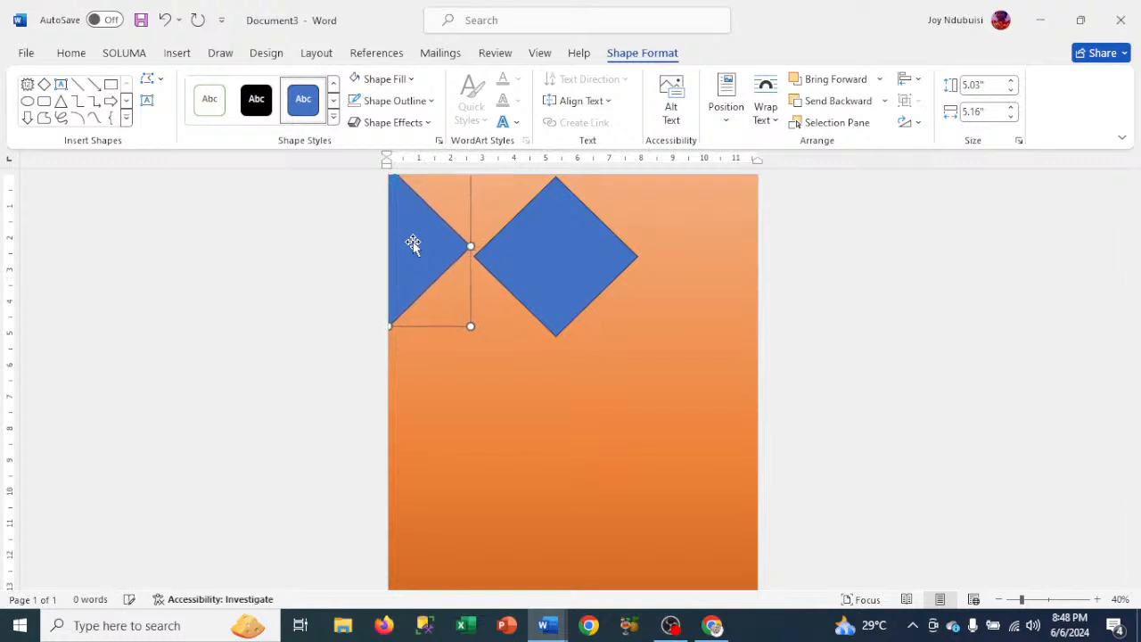
key(Left)
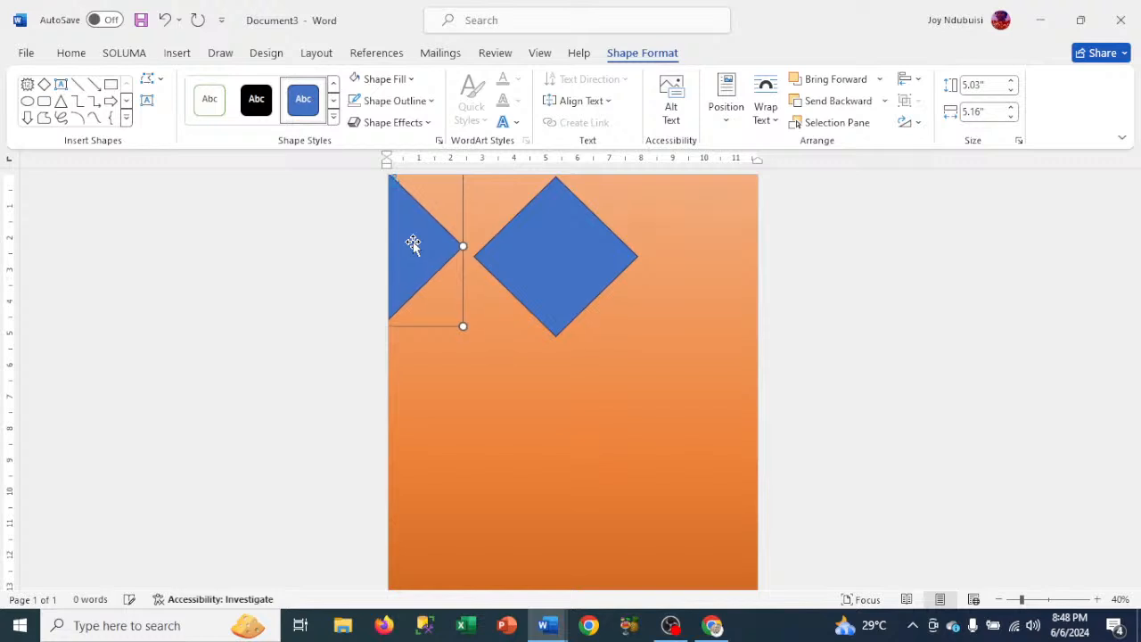
Step: Move the centre diamond up past the page's top edge and left to meet the left diamond's tip
click(573, 264)
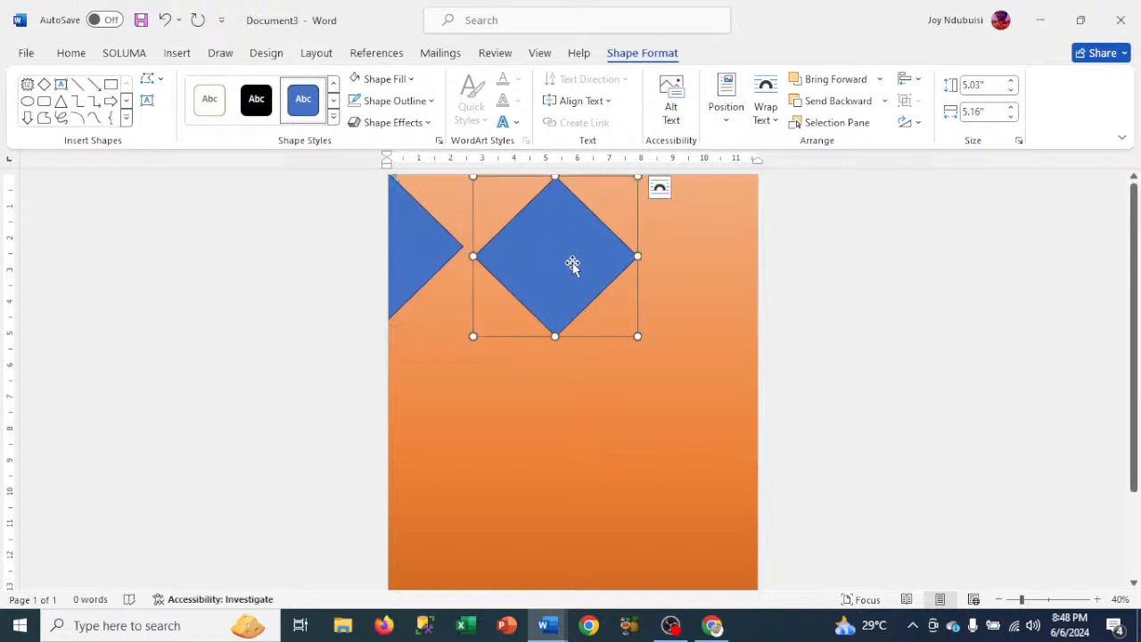
key(Up)
key(Up)
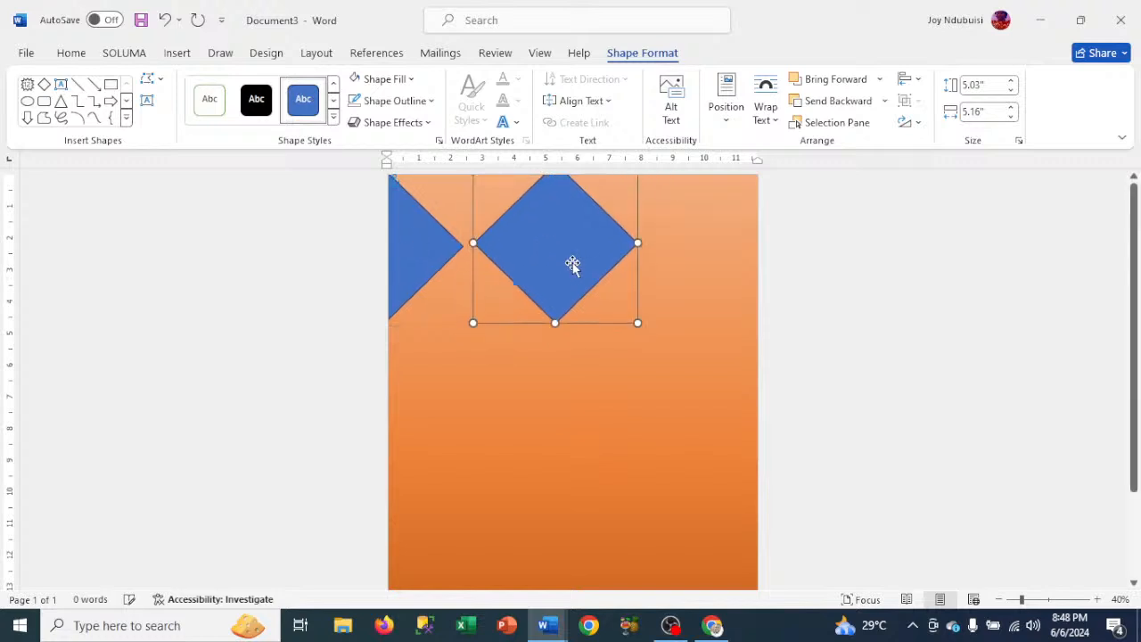
key(Left)
key(Down)
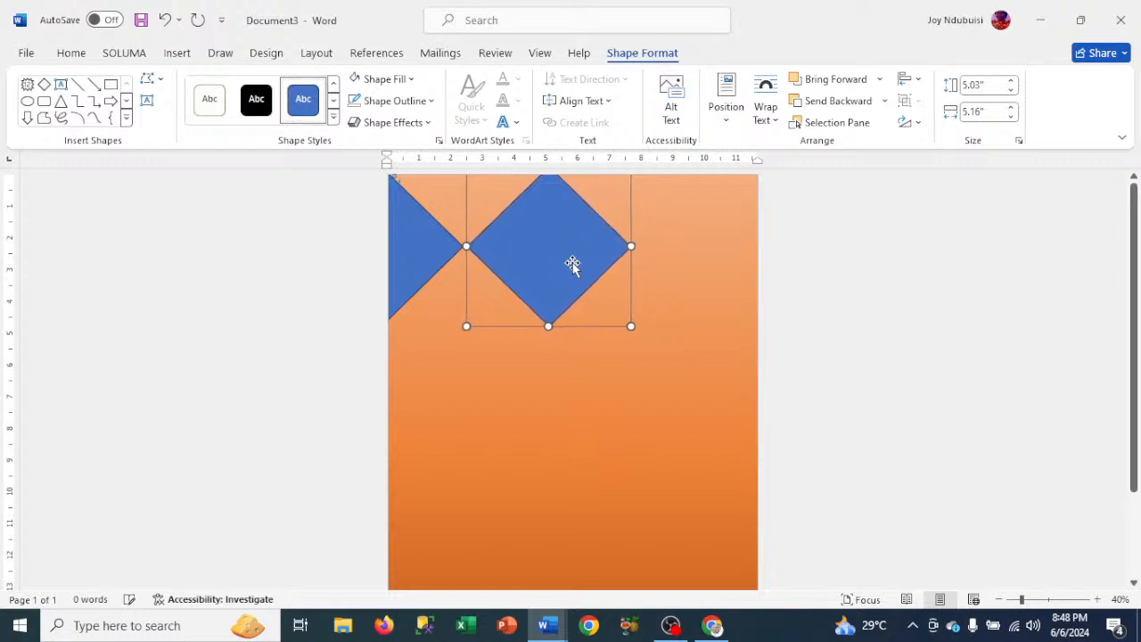
key(Left)
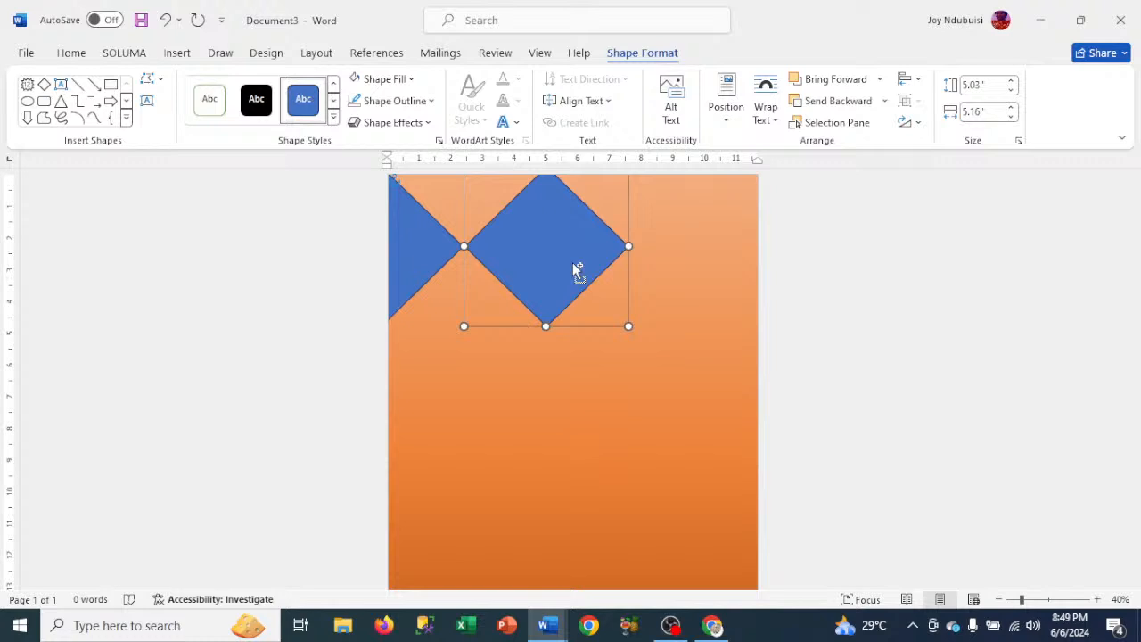
Step: Duplicate the centre diamond and move the copy right until it touches the centre diamond's right tip and runs off the page
key(Right)
key(Down)
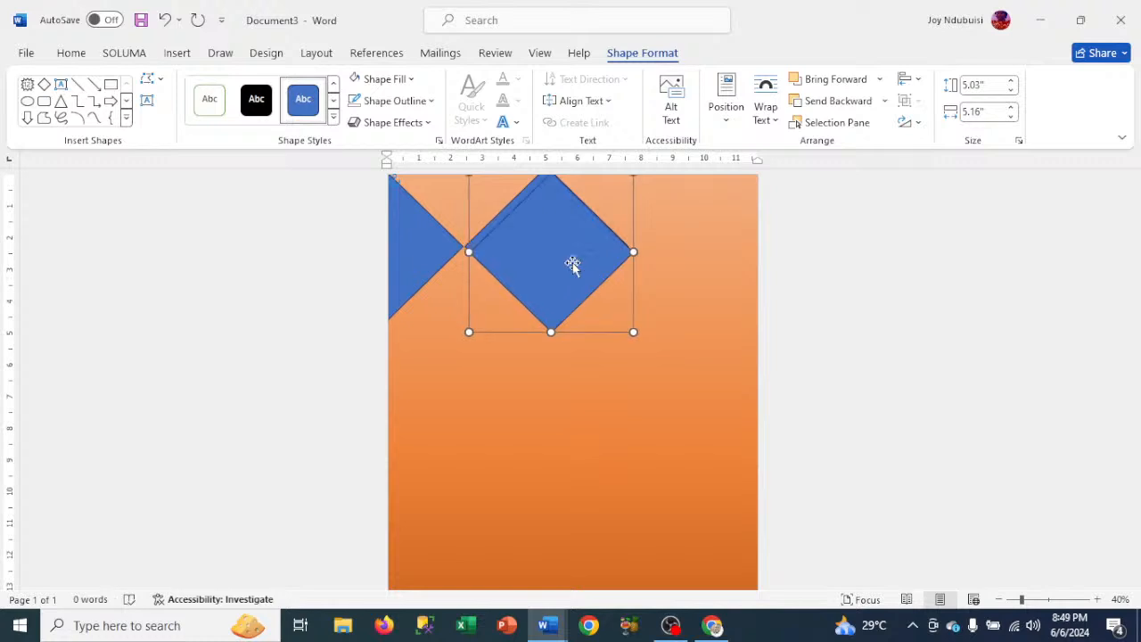
key(Right)
key(Right)
key(Right)
key(Right)
key(Right)
key(Right)
key(Right)
key(Right)
key(Right)
key(Right)
key(Right)
key(Right)
key(Right)
key(Right)
key(Right)
key(Right)
key(Right)
key(Right)
key(Right)
key(Right)
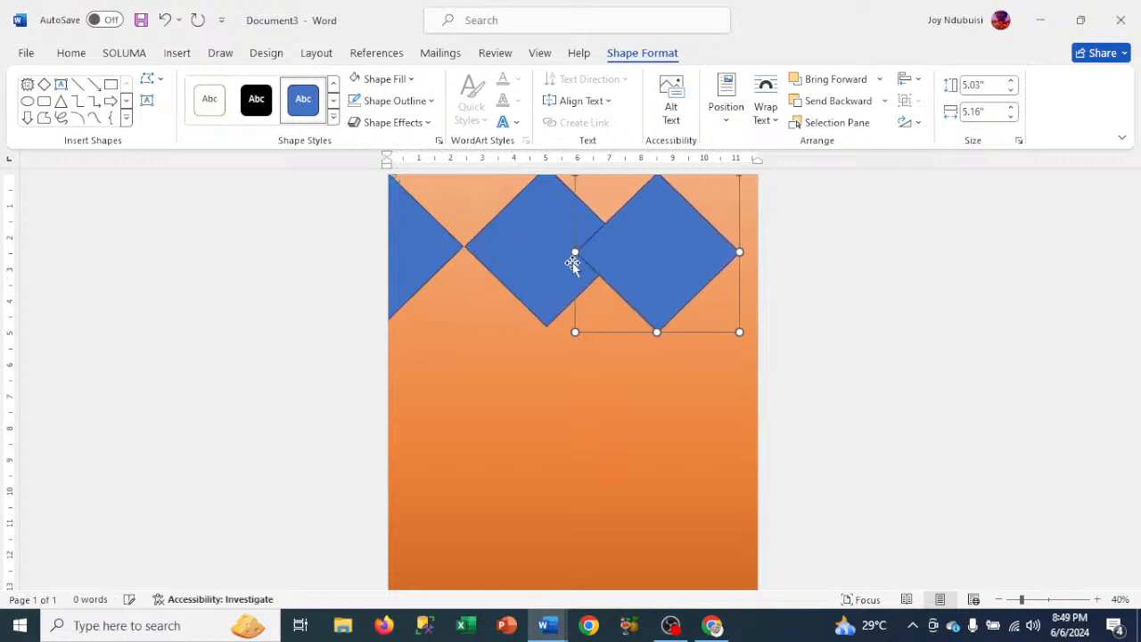
key(Right)
key(Right)
key(Right)
key(Right)
key(Right)
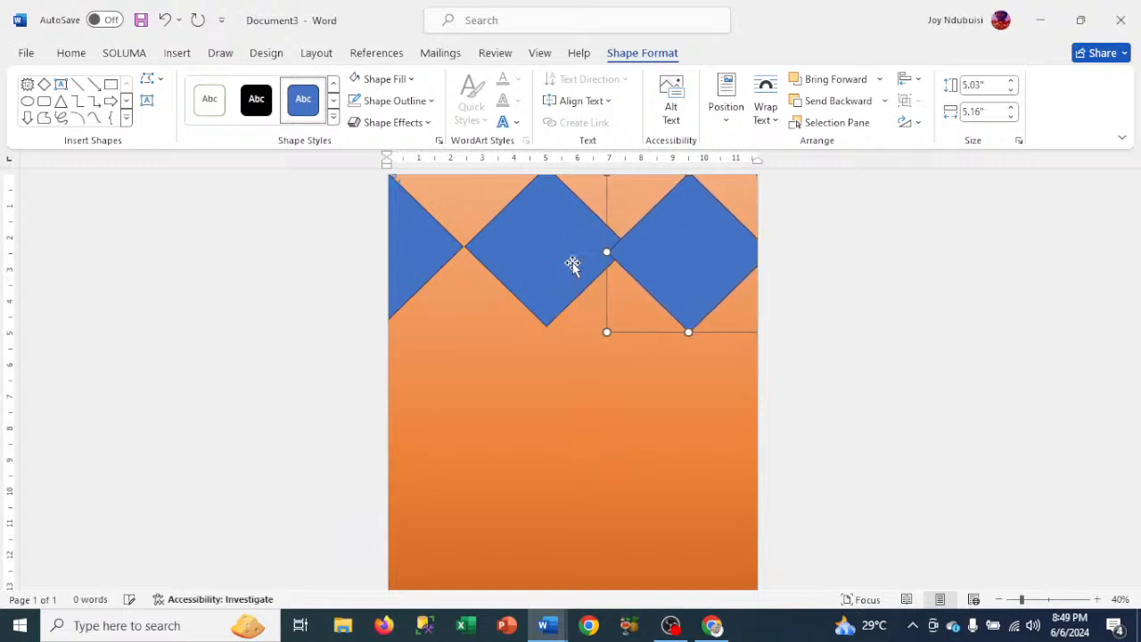
key(Right)
key(Right)
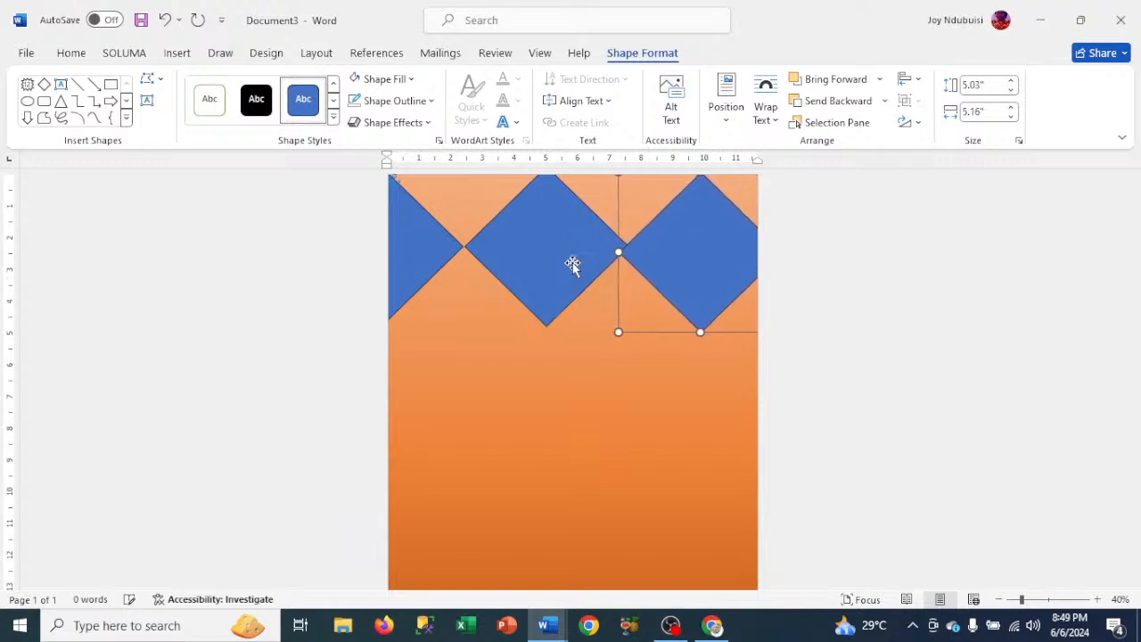
key(Right)
key(Right)
key(Up)
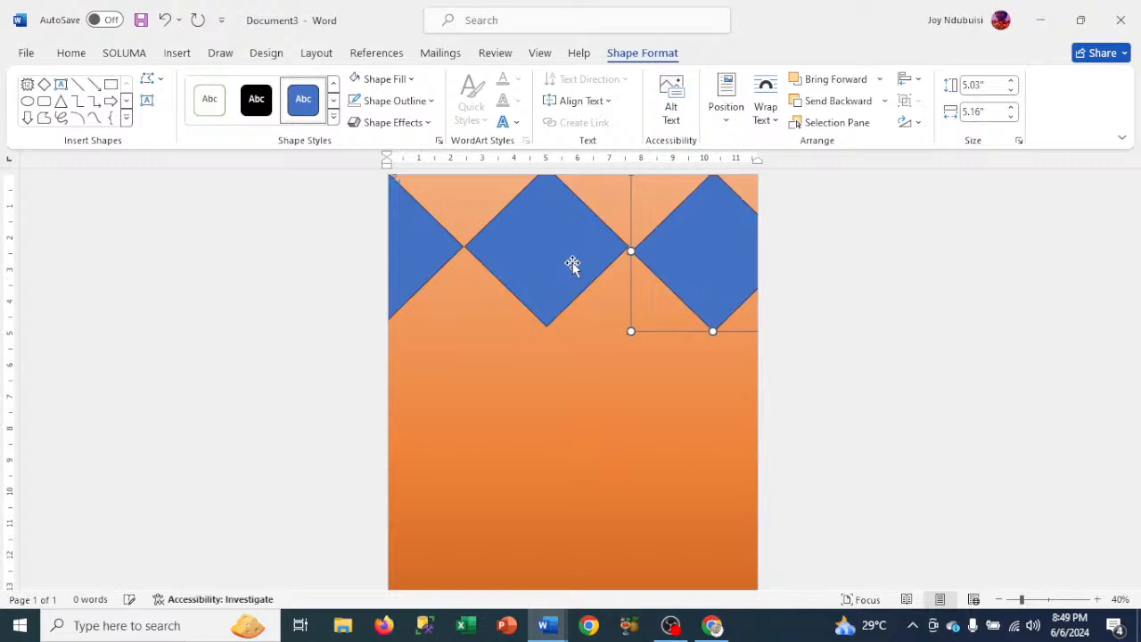
key(Up)
key(Left)
key(Left)
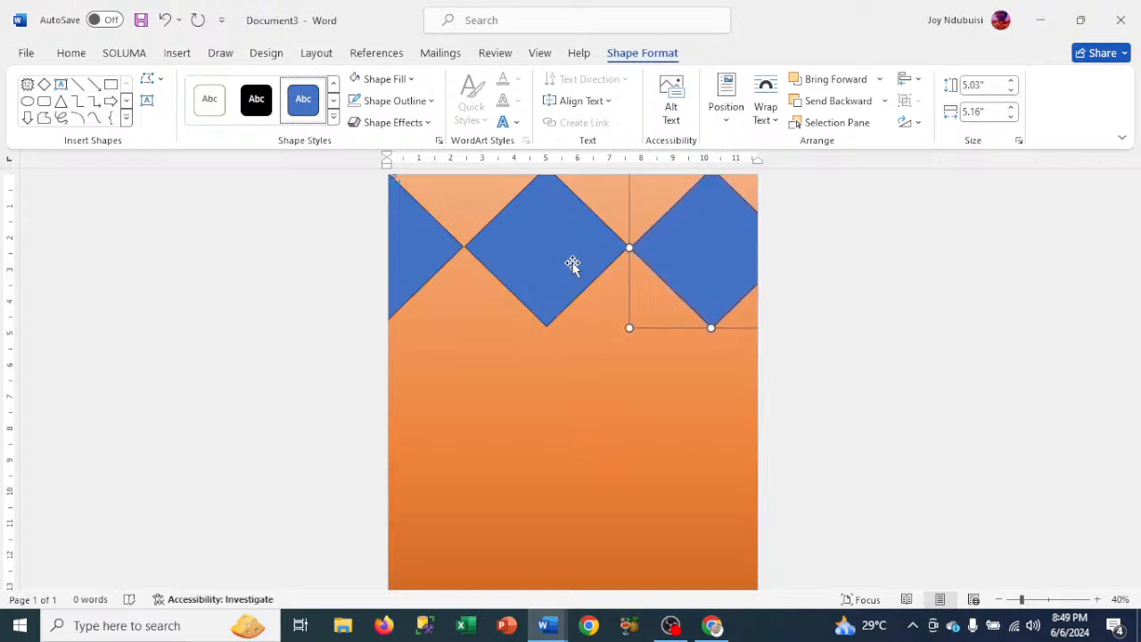
key(Left)
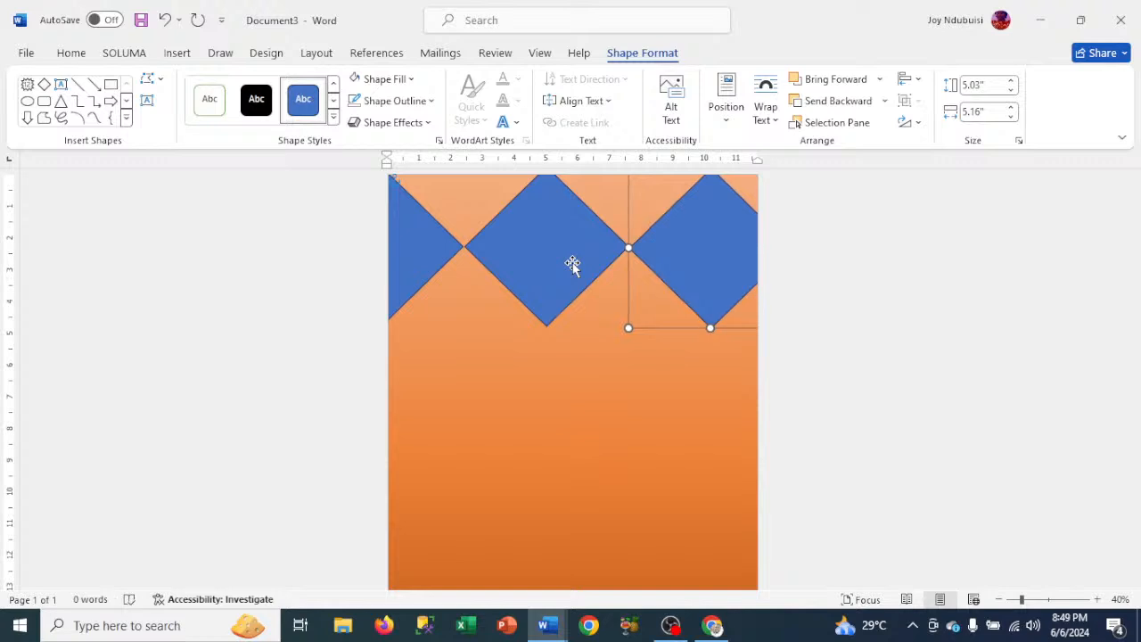
Step: Fine-tune the centre and right diamonds slightly left and down so that their tips meet exactly
click(520, 272)
key(Down)
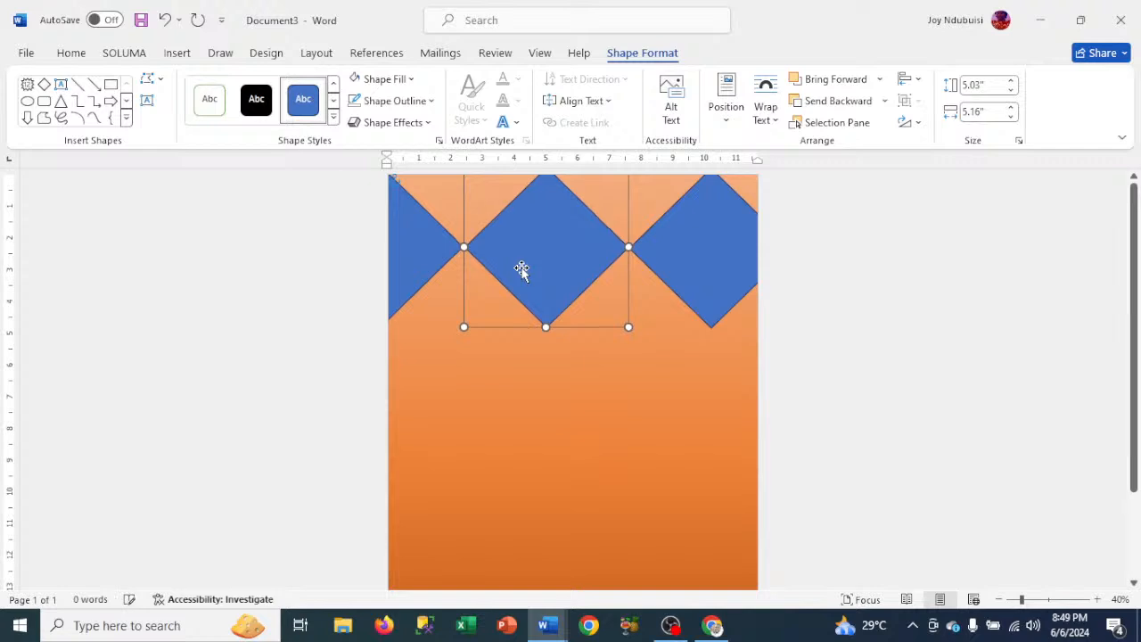
key(Left)
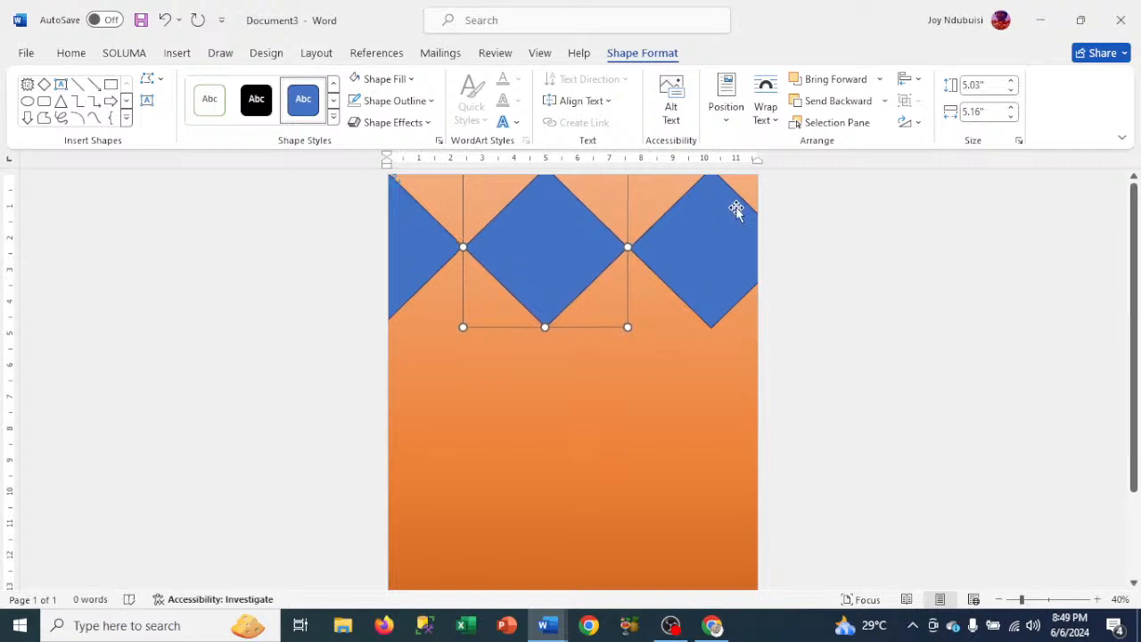
click(716, 272)
key(Left)
key(Left)
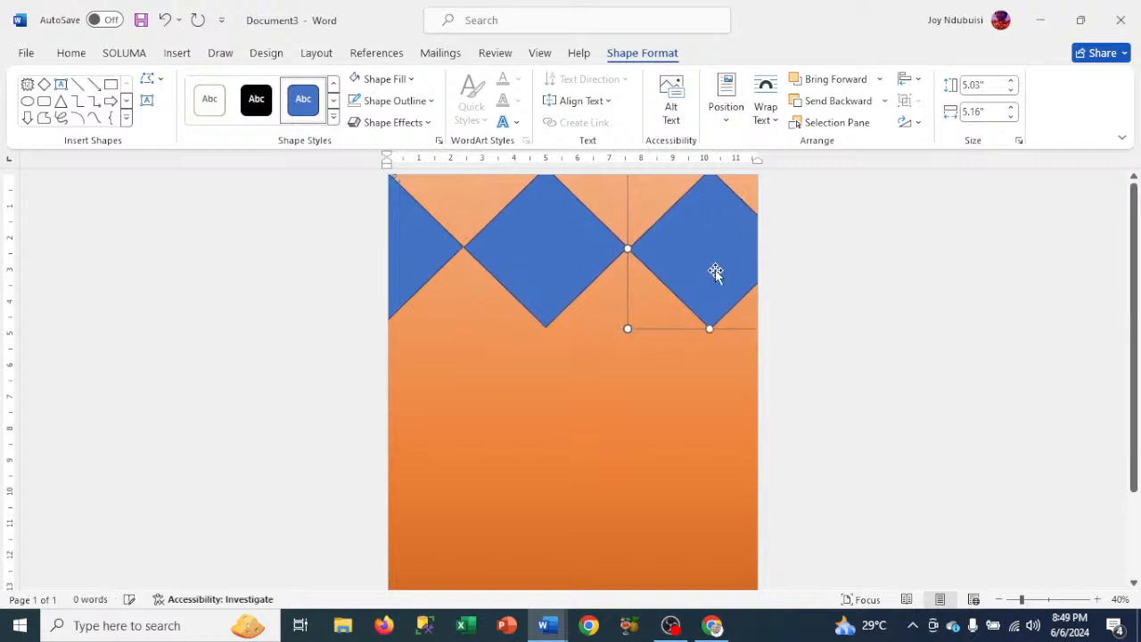
key(Down)
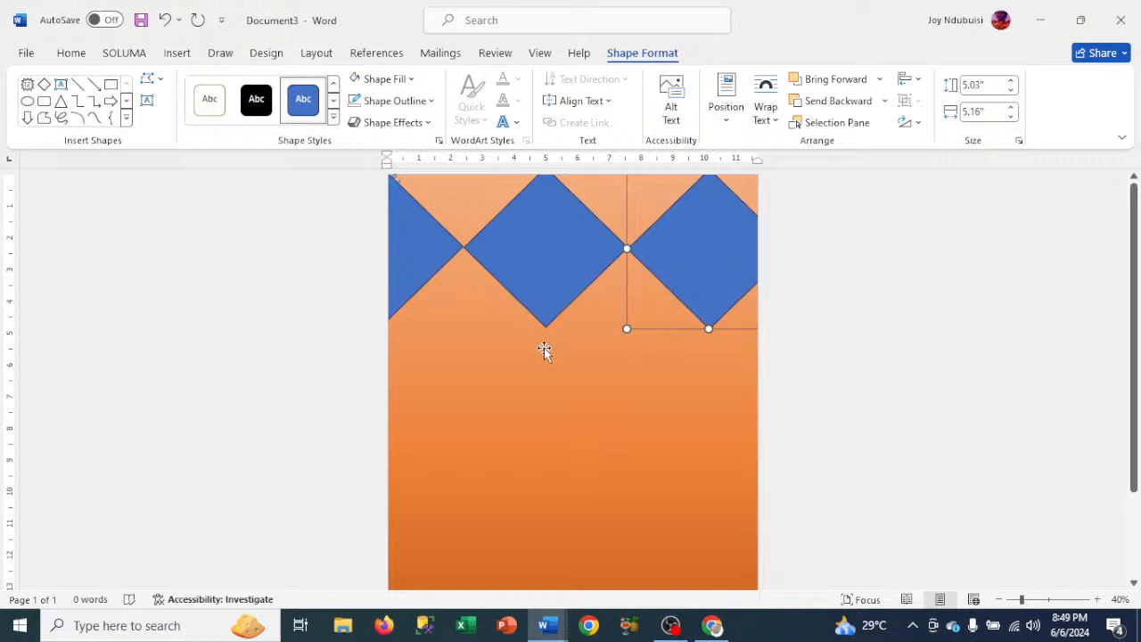
Step: Select all three diamonds and distribute them vertically and horizontally
click(406, 230)
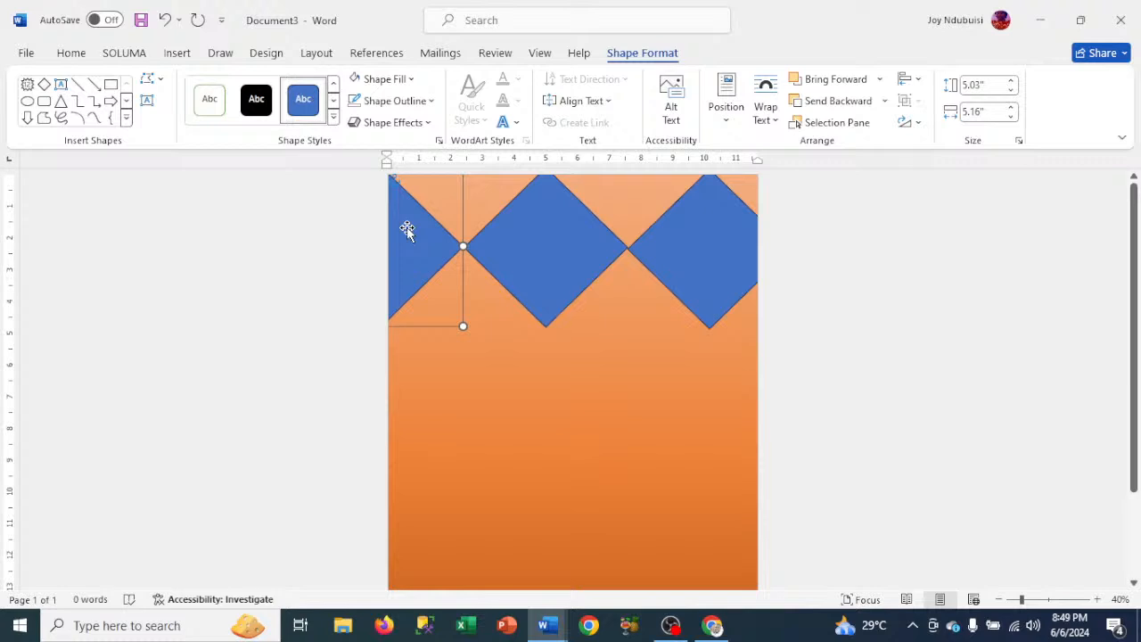
shift+click(558, 252)
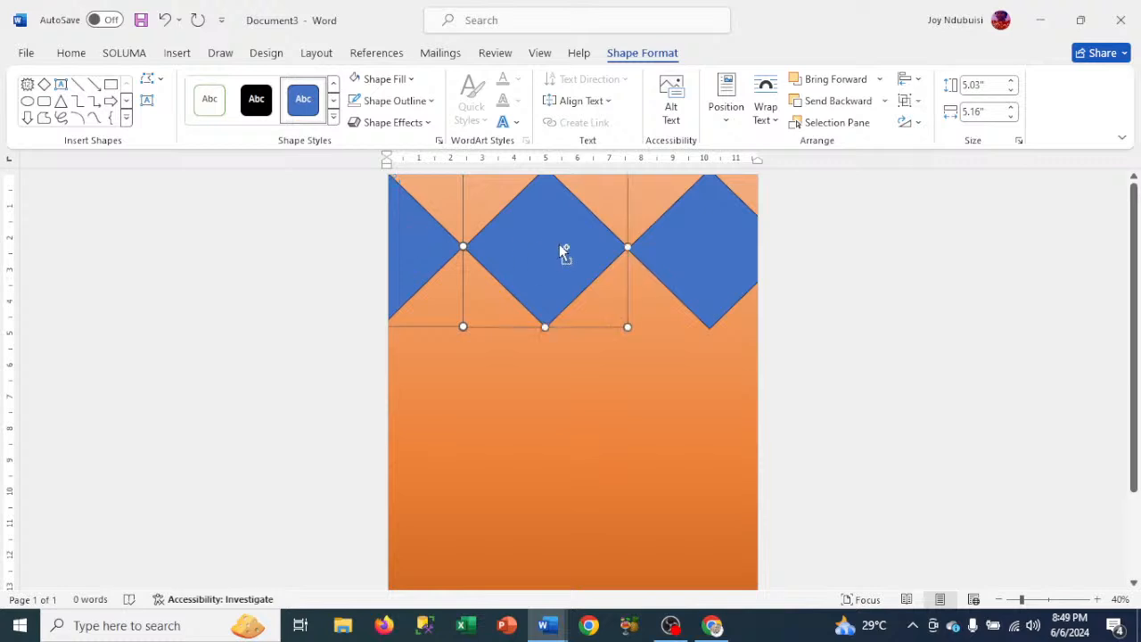
shift+click(693, 251)
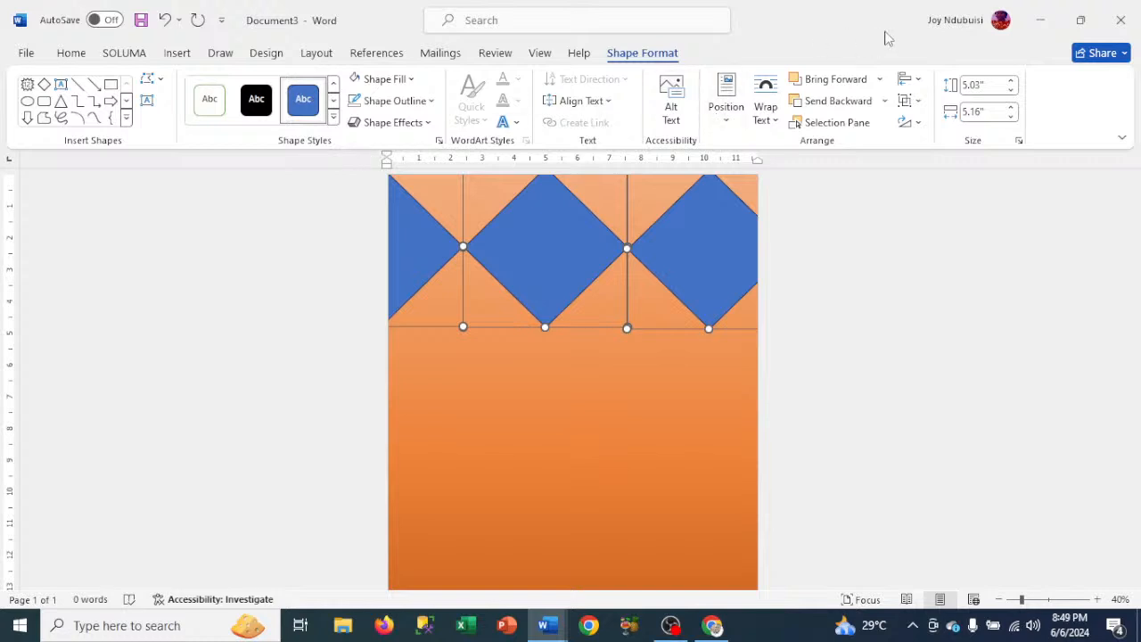
click(909, 82)
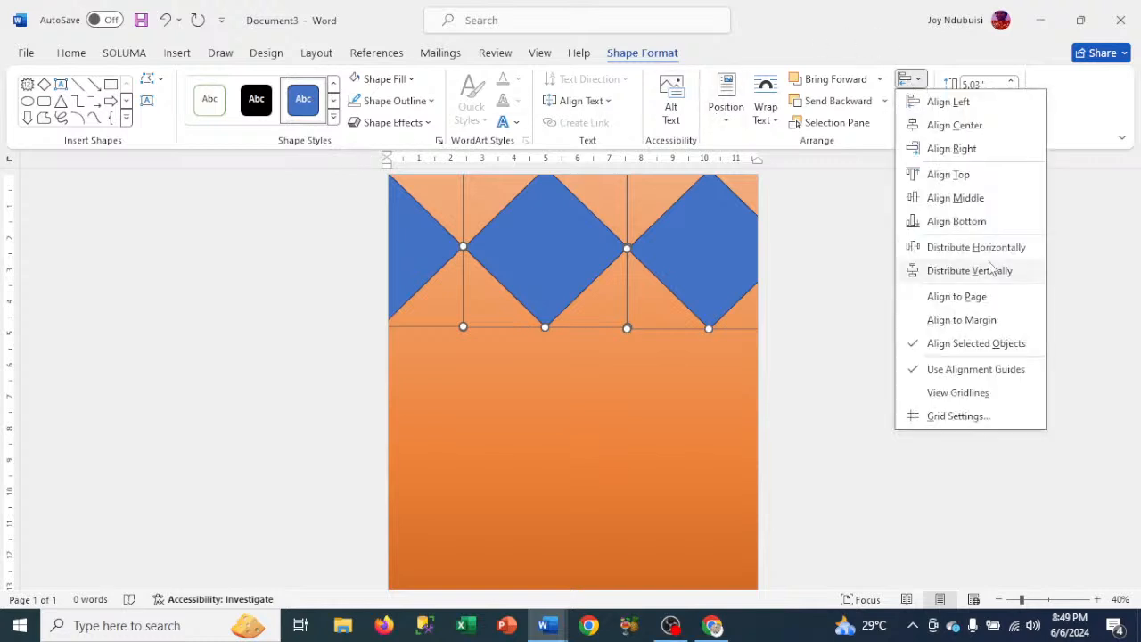
click(982, 271)
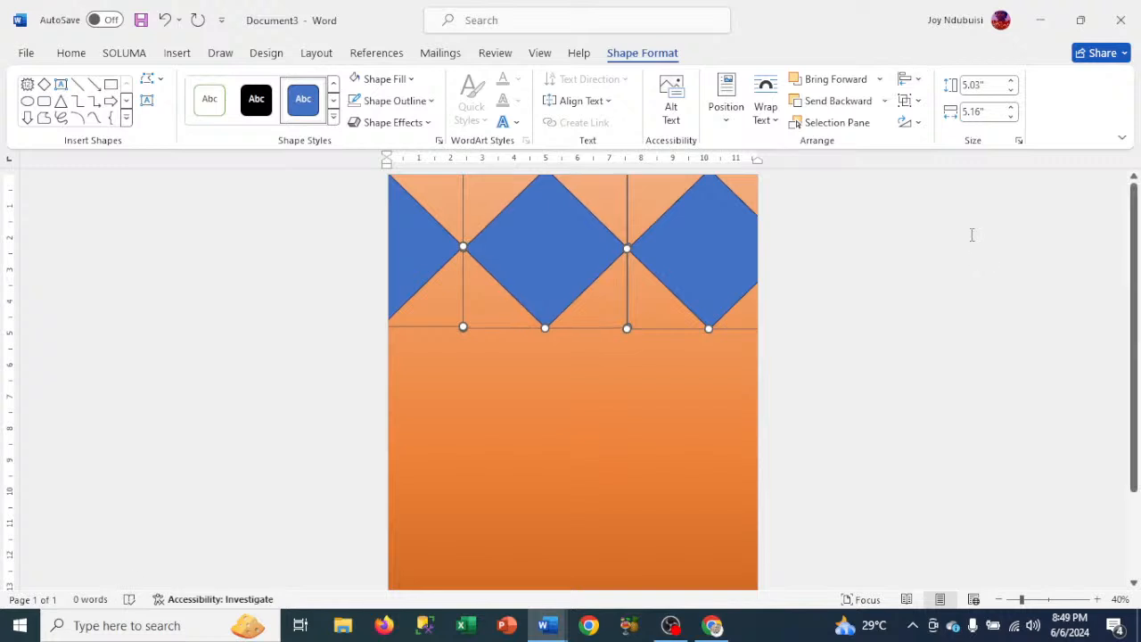
click(918, 81)
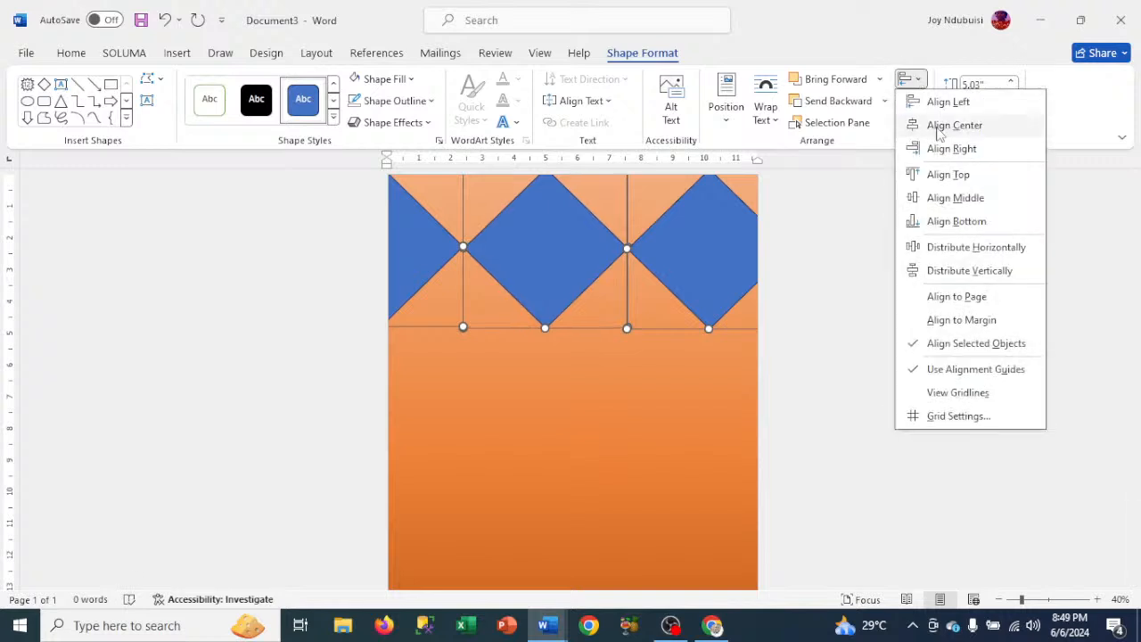
click(978, 248)
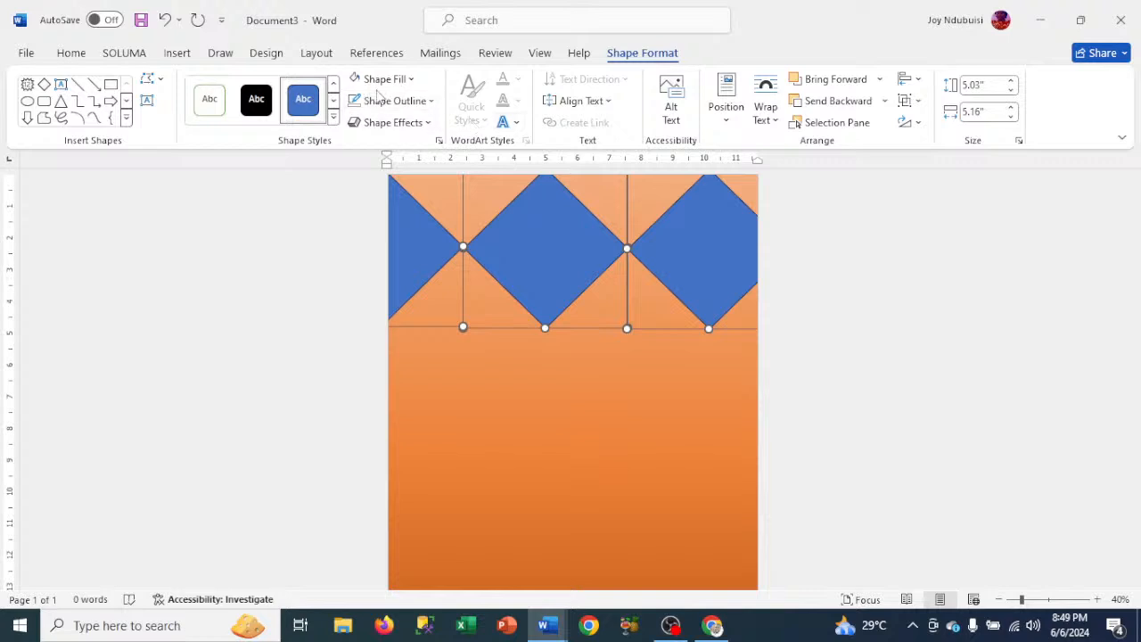
Step: Open the fill color choices for the three selected diamonds
click(380, 82)
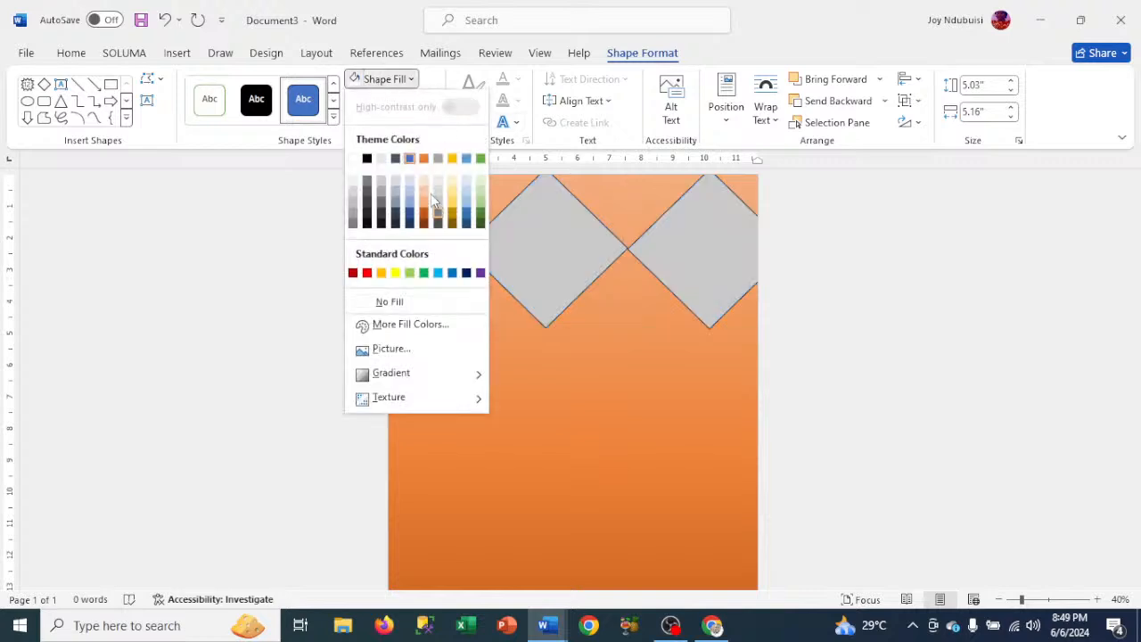